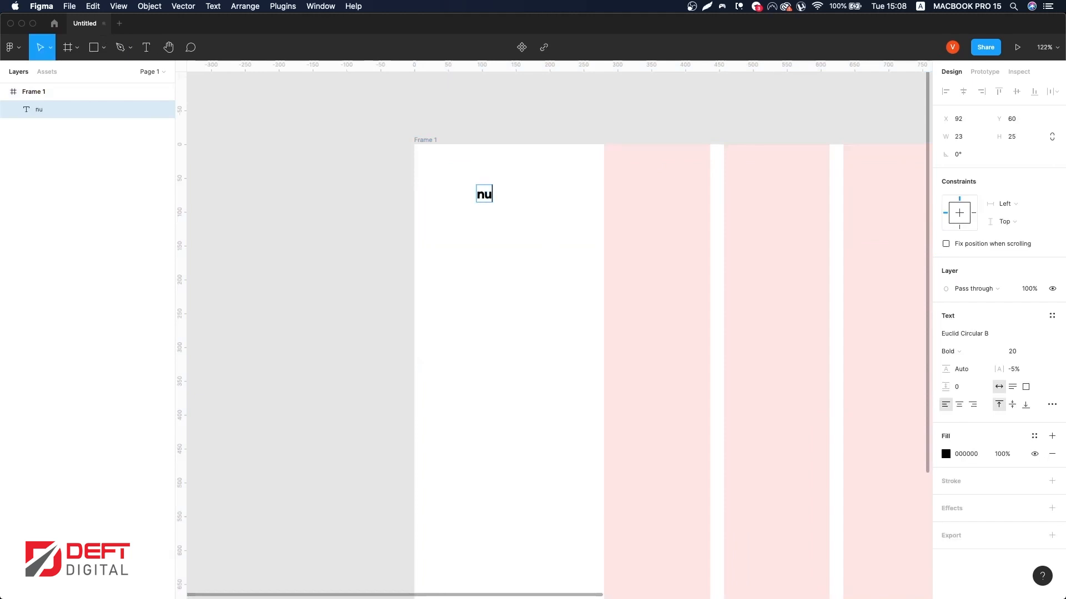
# Step: Nudge the nufruit text left and draw a rectangle about 119 × 51 behind it
pyautogui.click(481, 200)
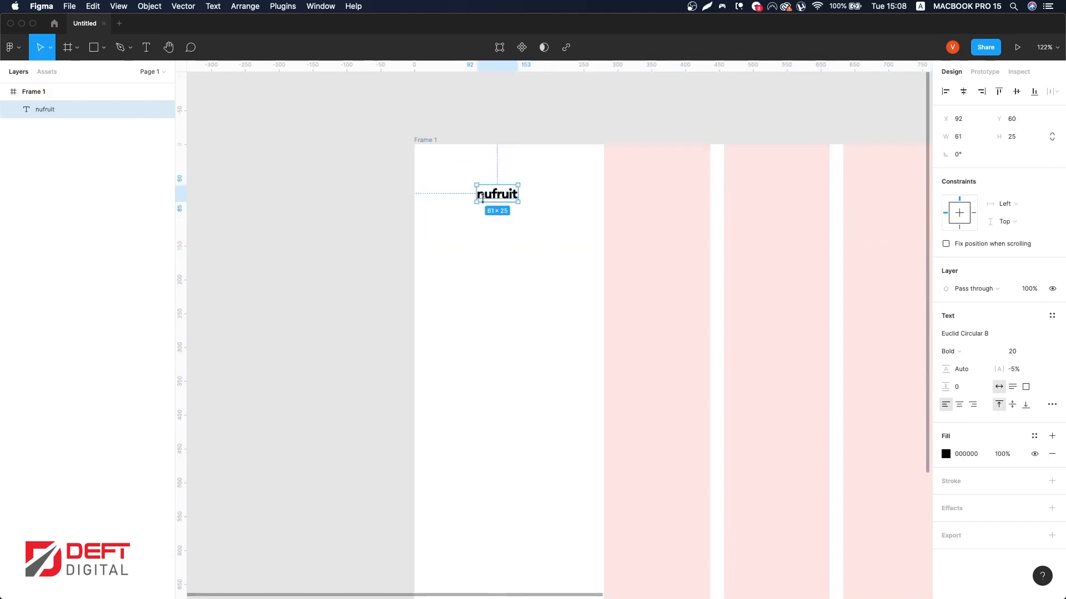
pyautogui.press('Left')
pyautogui.press('alt')
pyautogui.hscroll(2, 439, 198)
pyautogui.click(94, 48)
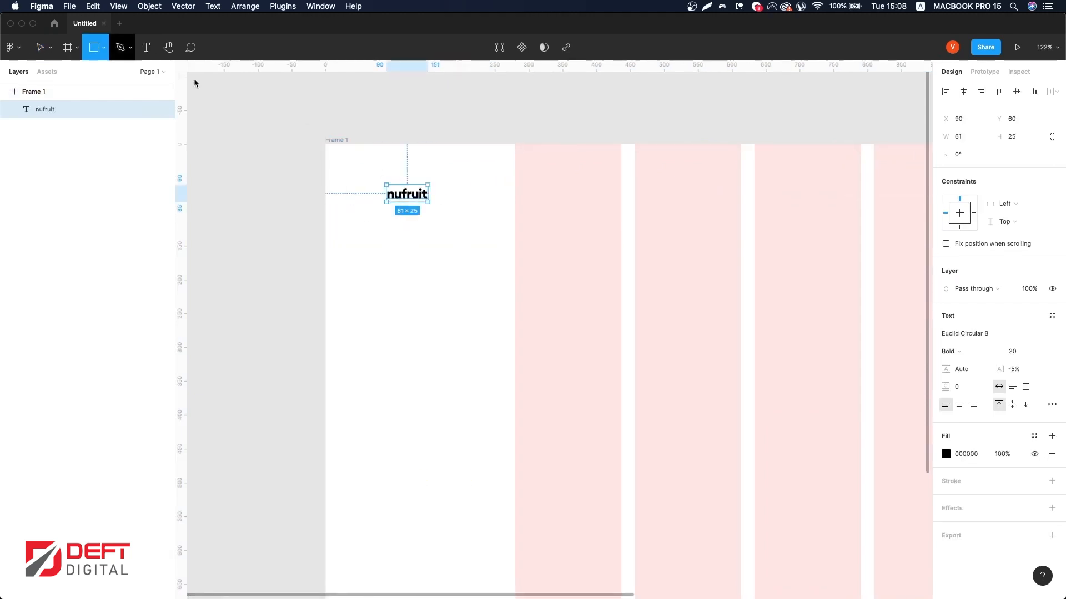
pyautogui.moveTo(368, 173); pyautogui.dragTo(447, 211)
pyautogui.press('super+bracketleft')
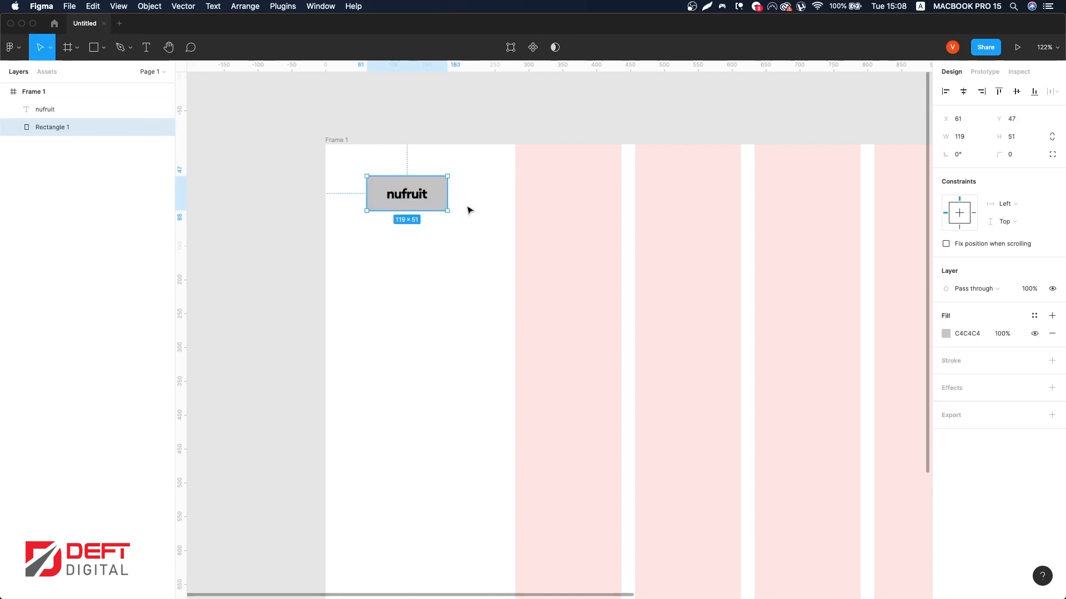
# Step: Remove the rectangle's fill and give it an E5E5E5 stroke
pyautogui.click(1052, 334)
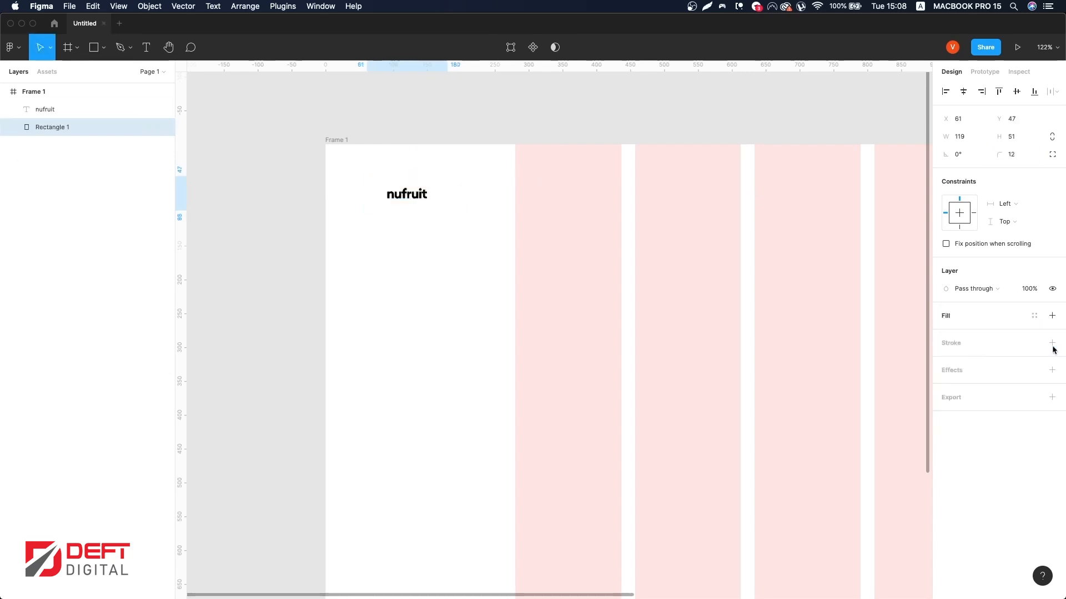
pyautogui.click(1052, 343)
pyautogui.click(945, 361)
pyautogui.click(839, 546)
pyautogui.click(716, 343)
pyautogui.moveTo(400, 201); pyautogui.dragTo(565, 201)
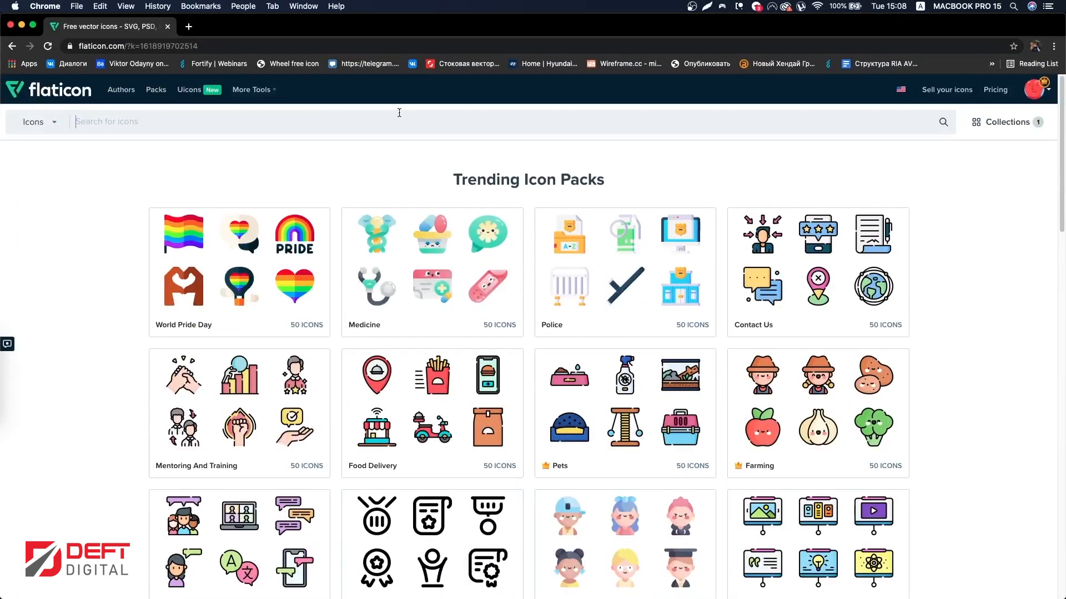
# Step: Switch to the browser and search Flaticon for menu icons, scrolling through the results
pyautogui.write('menu')
pyautogui.press('Return')
pyautogui.scroll(5, 111, 439)
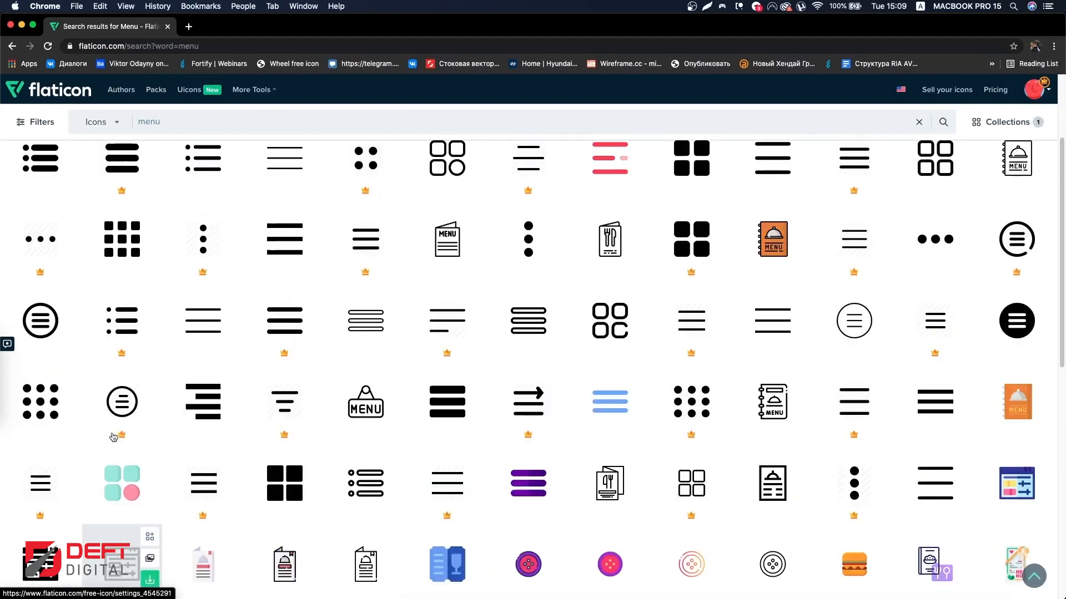
pyautogui.scroll(-15, 411, 378)
pyautogui.scroll(12, 426, 333)
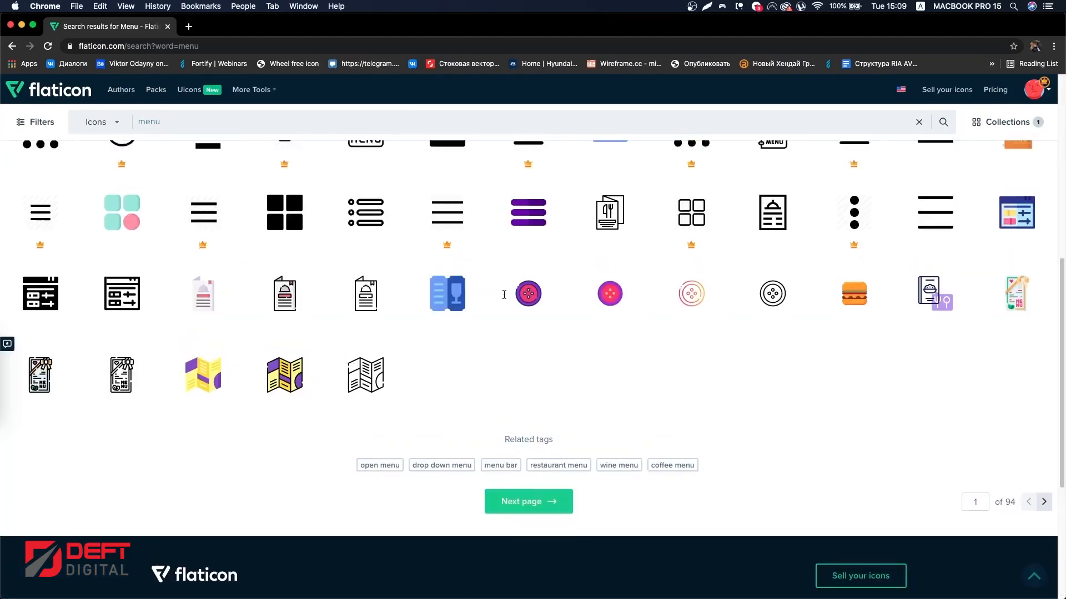
pyautogui.scroll(3, 502, 301)
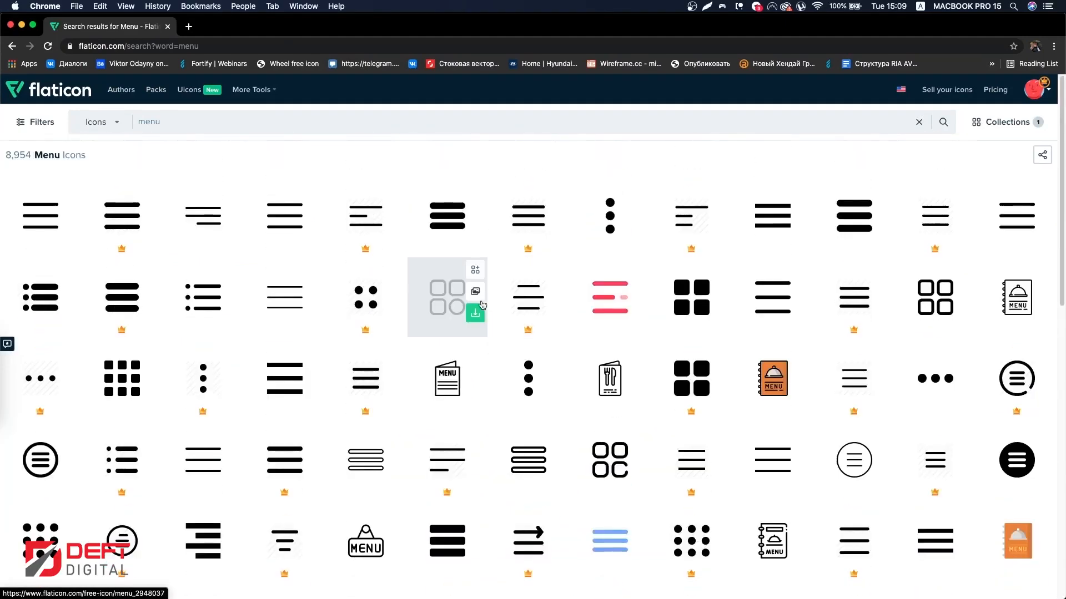
# Step: Open the four-dot menu icon, get it as SVG and drop it into the Figma frame
pyautogui.click(358, 299)
pyautogui.click(825, 131)
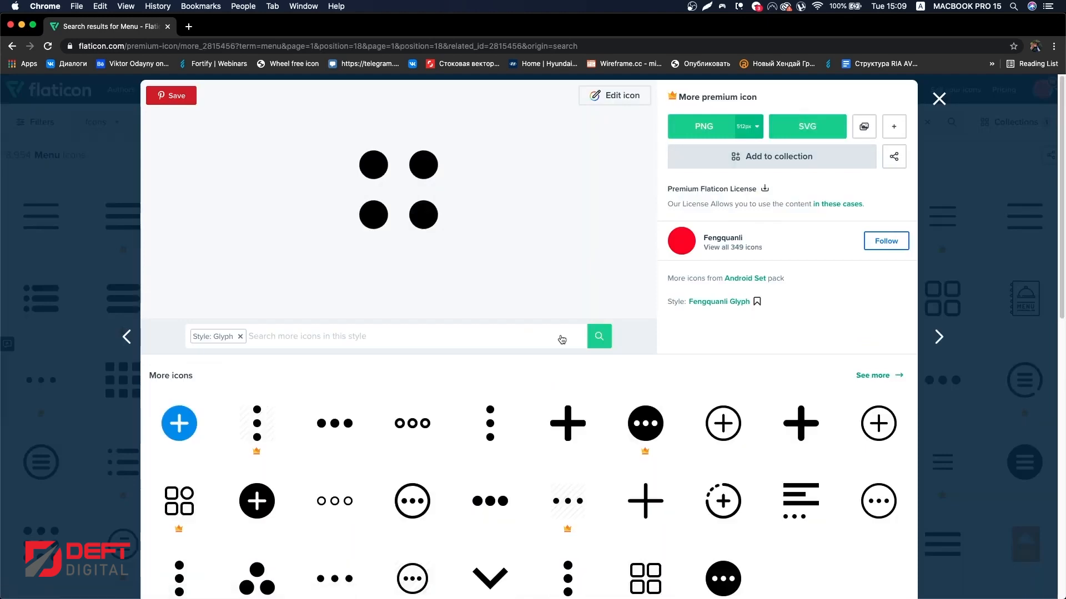
pyautogui.press('super+Tab')
pyautogui.moveTo(142, 574); pyautogui.dragTo(577, 255)
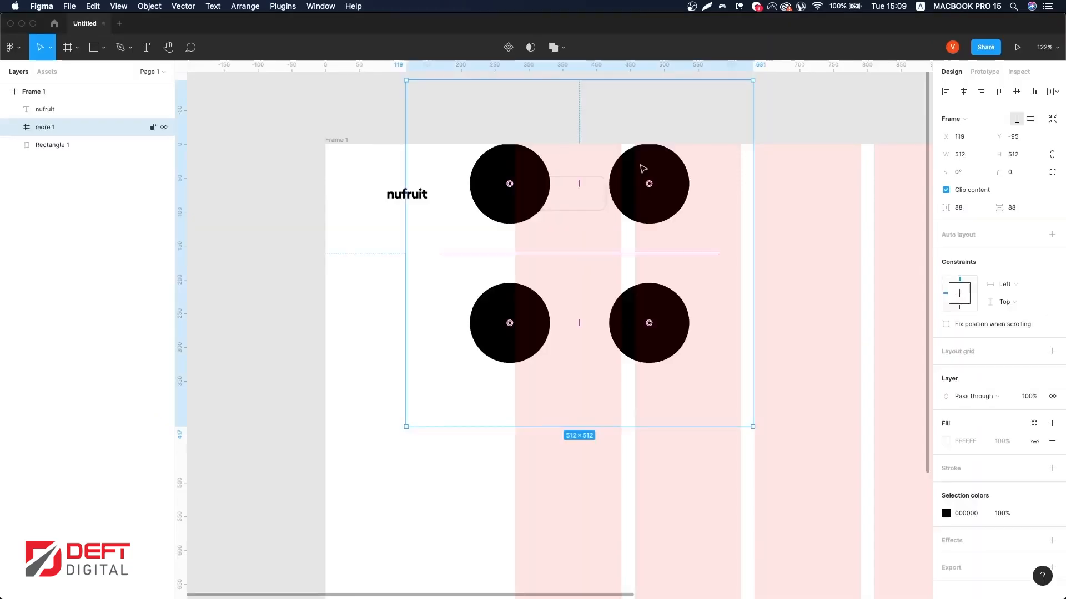
# Step: Move the icon onto the rectangle button and ungroup its dots
pyautogui.moveTo(643, 82); pyautogui.dragTo(536, 133)
pyautogui.press('super+shift+g')
pyautogui.scroll(5, 563, 263)
pyautogui.scroll(5, 525, 135)
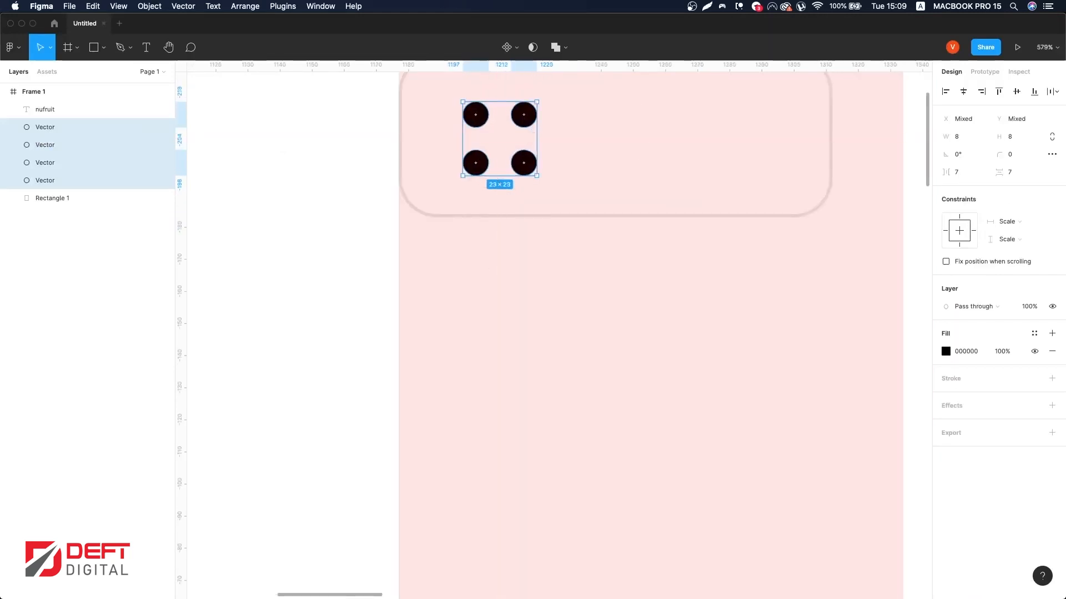
pyautogui.scroll(3, 452, 530)
# Step: Set the four dots' fill colour to 080736
pyautogui.click(1033, 334)
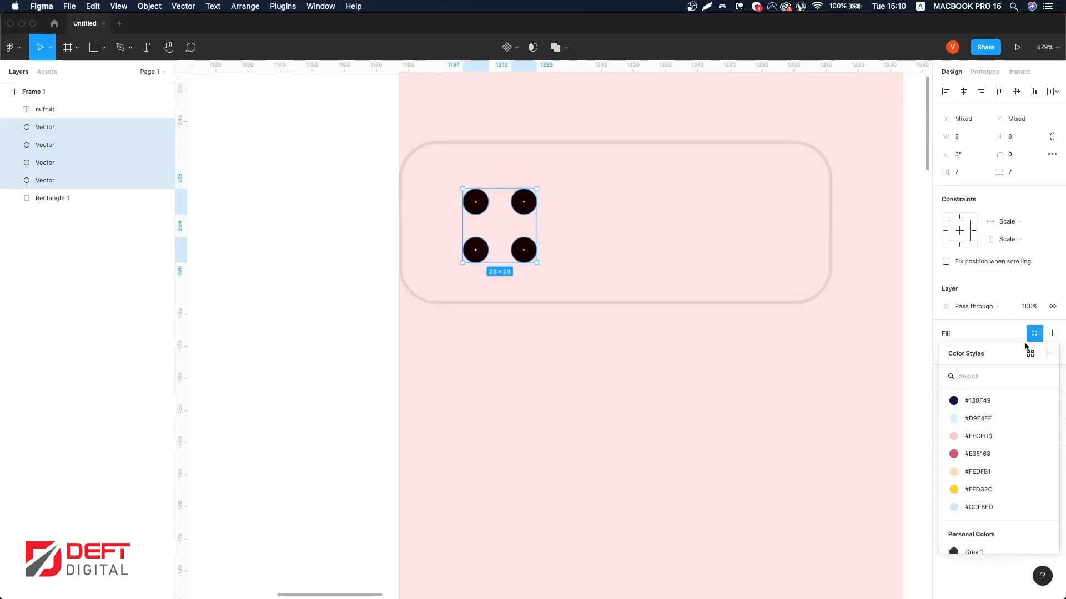
pyautogui.click(944, 318)
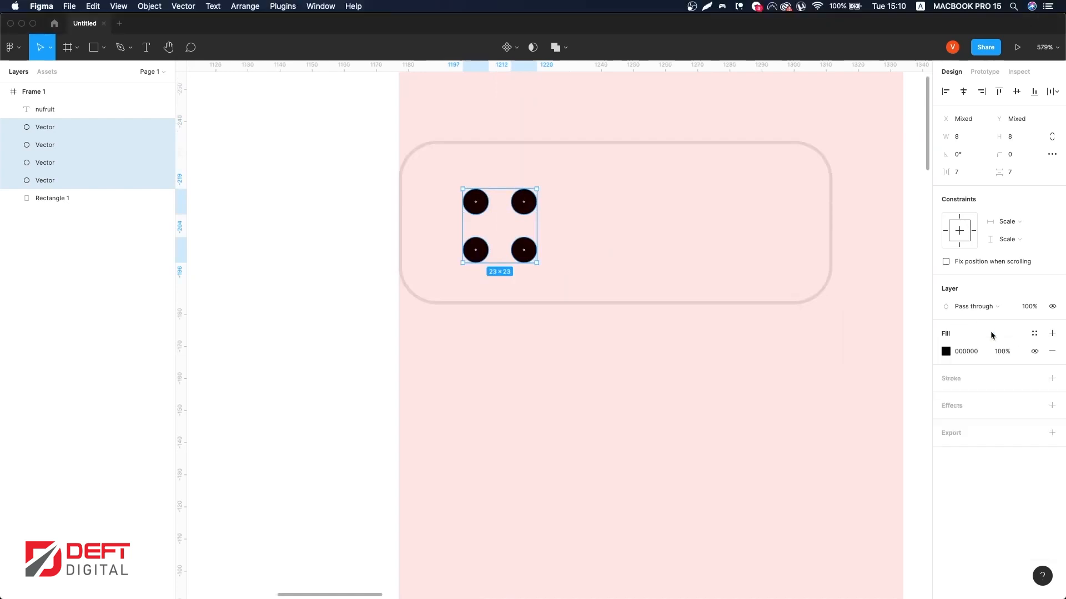
pyautogui.scroll(3, 529, 386)
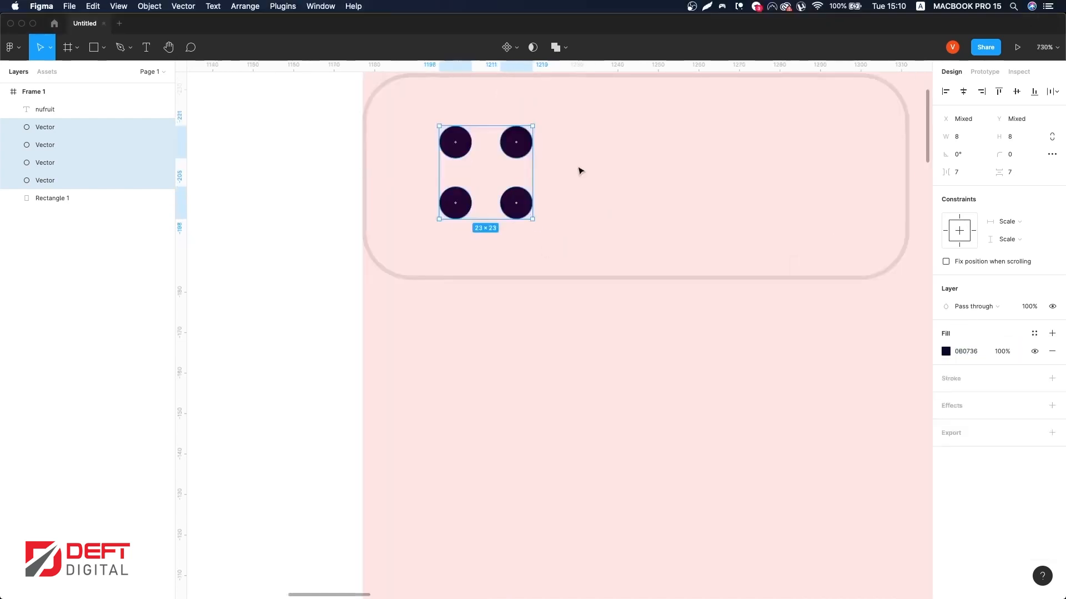
pyautogui.scroll(1, 666, 133)
# Step: Group the four dots and position the group inside the button
pyautogui.keyDown('shift'); pyautogui.click(760, 92); pyautogui.keyUp('shift')
pyautogui.click(1016, 92)
pyautogui.press('super+z')
pyautogui.moveTo(779, 376); pyautogui.dragTo(725, 235)
pyautogui.press('super+g')
pyautogui.moveTo(710, 300); pyautogui.dragTo(780, 260)
pyautogui.hscroll(2, 614, 385)
pyautogui.scroll(-1, 614, 385)
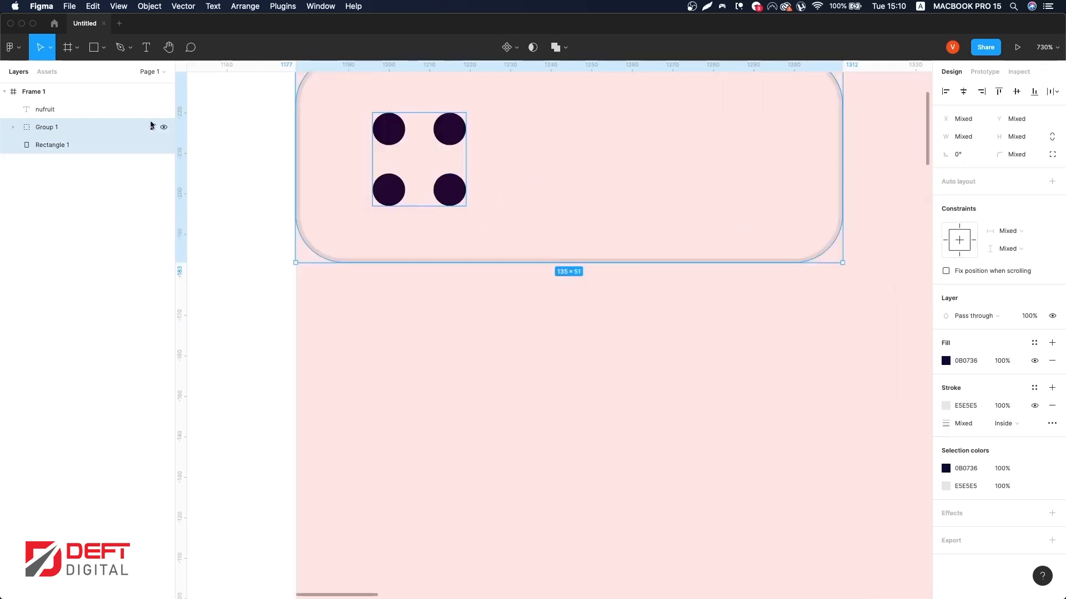
# Step: Add the text Our app beside the dot icon
pyautogui.click(472, 119)
pyautogui.write('oUR')
pyautogui.press('BackSpace')
pyautogui.press('BackSpace')
pyautogui.press('BackSpace')
pyautogui.write('Our app')
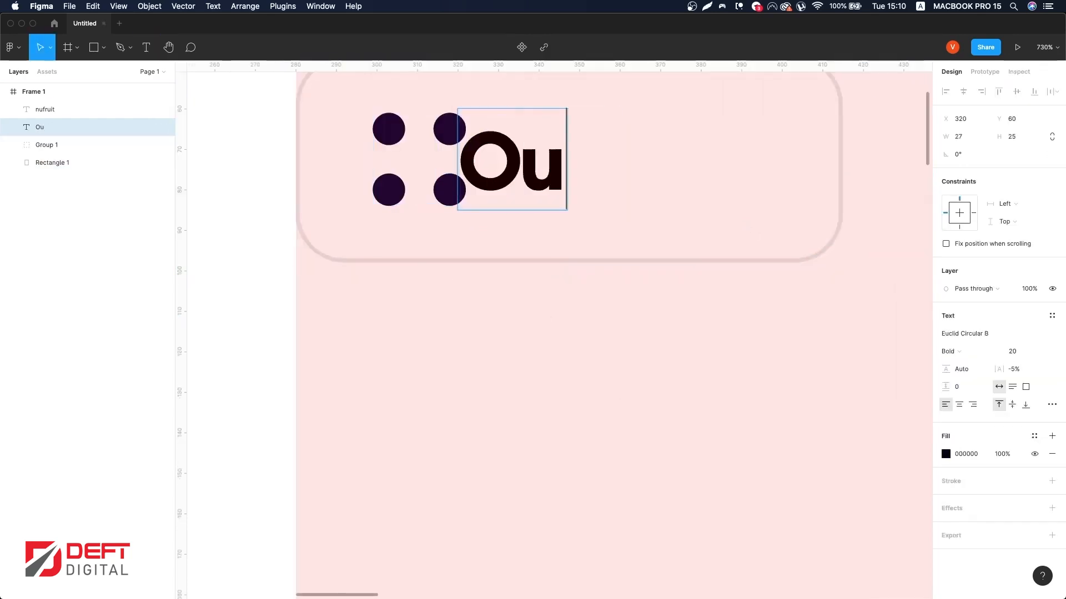
pyautogui.press('Escape')
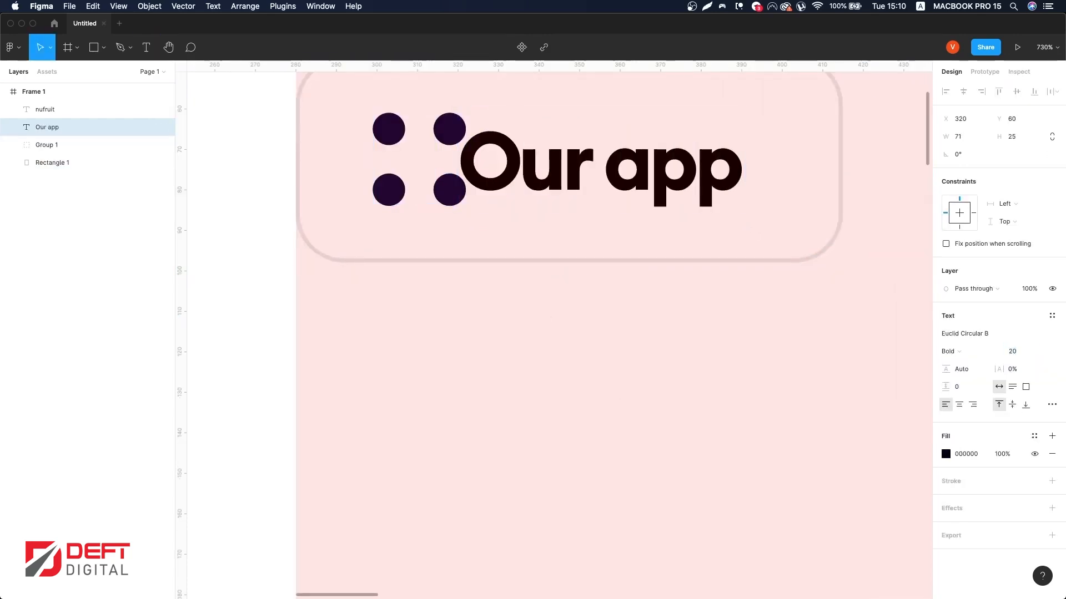
# Step: Set the Our app text to size 18 and SemiBold weight
pyautogui.doubleClick(563, 161)
pyautogui.press('super+a')
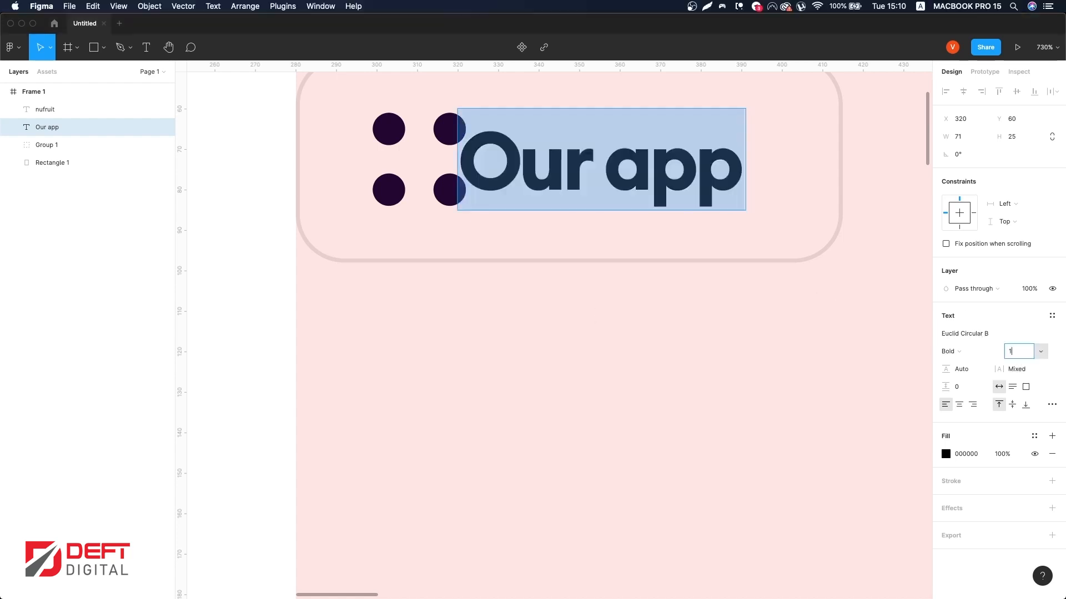
pyautogui.write('17')
pyautogui.press('BackSpace')
pyautogui.write('8')
pyautogui.press('Return')
pyautogui.click(971, 351)
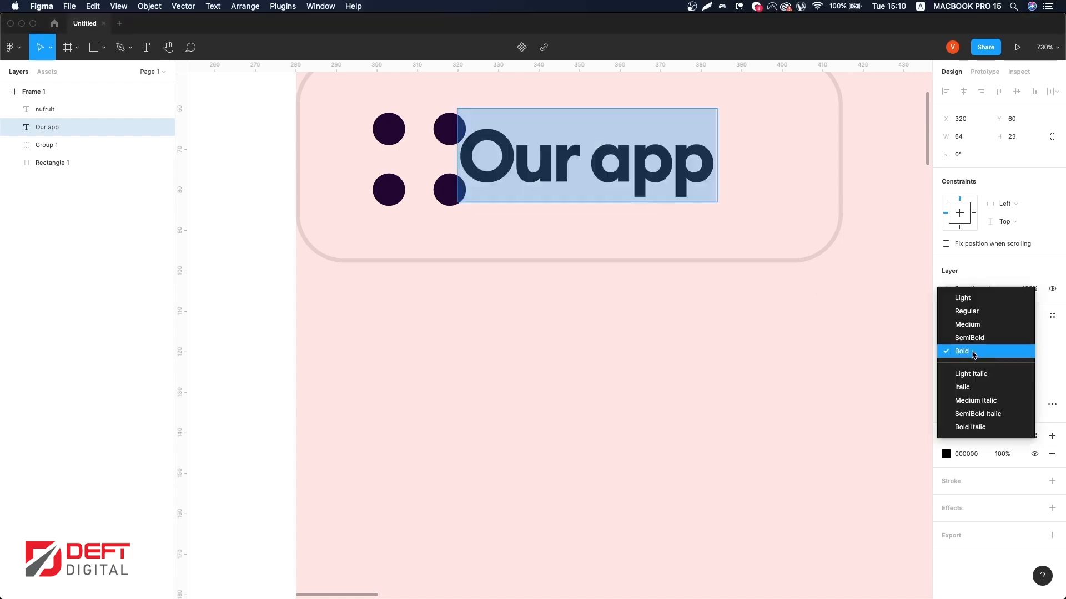
pyautogui.click(970, 337)
# Step: Give the Our app text a 080736 fill and shift it right
pyautogui.click(678, 259)
pyautogui.hotkey('shift', 'Right')
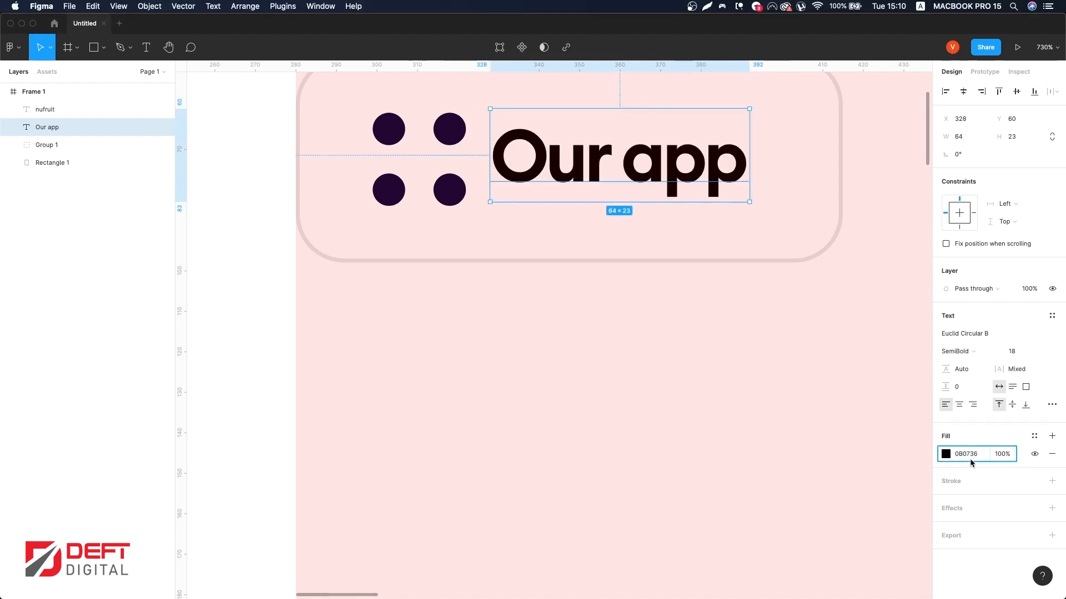
pyautogui.press('Return')
pyautogui.scroll(4, 599, 244)
pyautogui.hotkey('shift', 'Right')
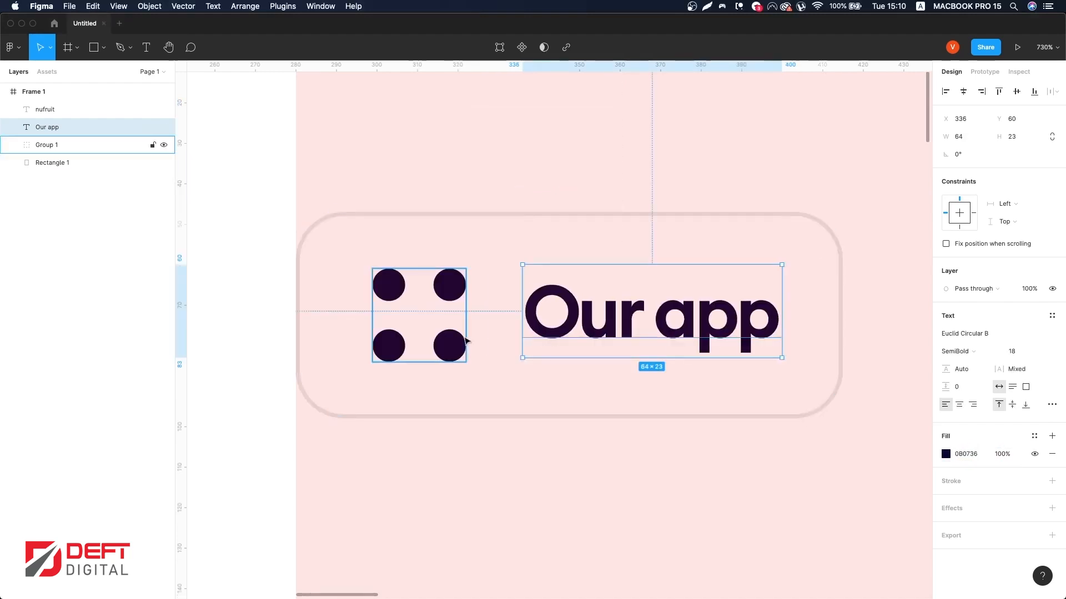
# Step: Widen the button rectangle from its right edge and hide the layout grids
pyautogui.click(837, 278)
pyautogui.click(840, 278)
pyautogui.moveTo(842, 277); pyautogui.dragTo(895, 274)
pyautogui.click(797, 161)
pyautogui.scroll(-5, 796, 160)
pyautogui.hotkey('ctrl', 'g')
pyautogui.hscroll(2, 693, 181)
pyautogui.scroll(3, 693, 181)
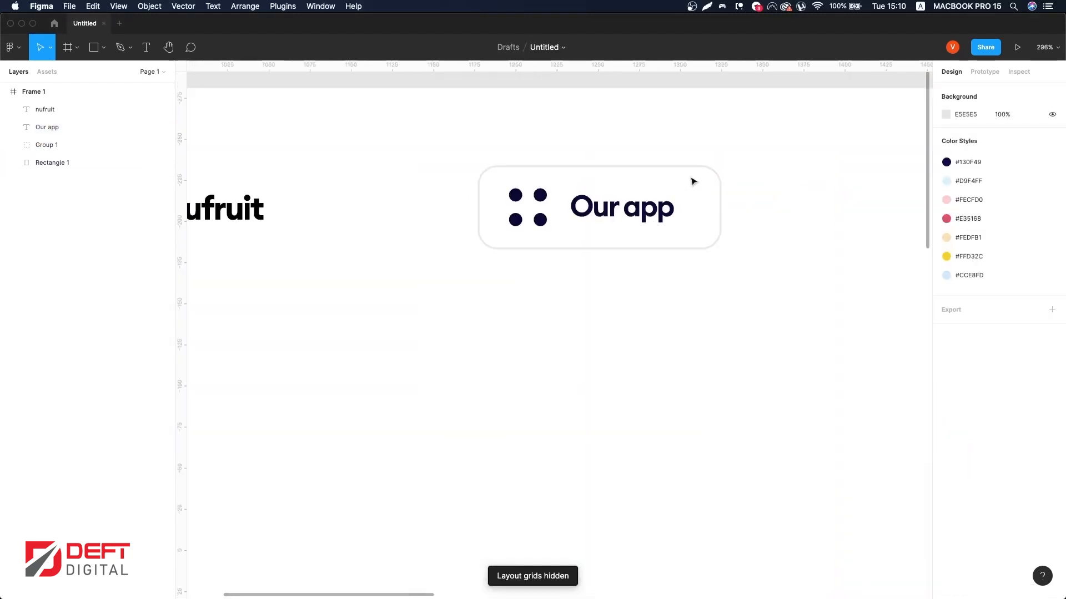
# Step: Set the button rectangle's corner radius to 16
pyautogui.click(693, 181)
pyautogui.moveTo(996, 158); pyautogui.dragTo(1039, 157)
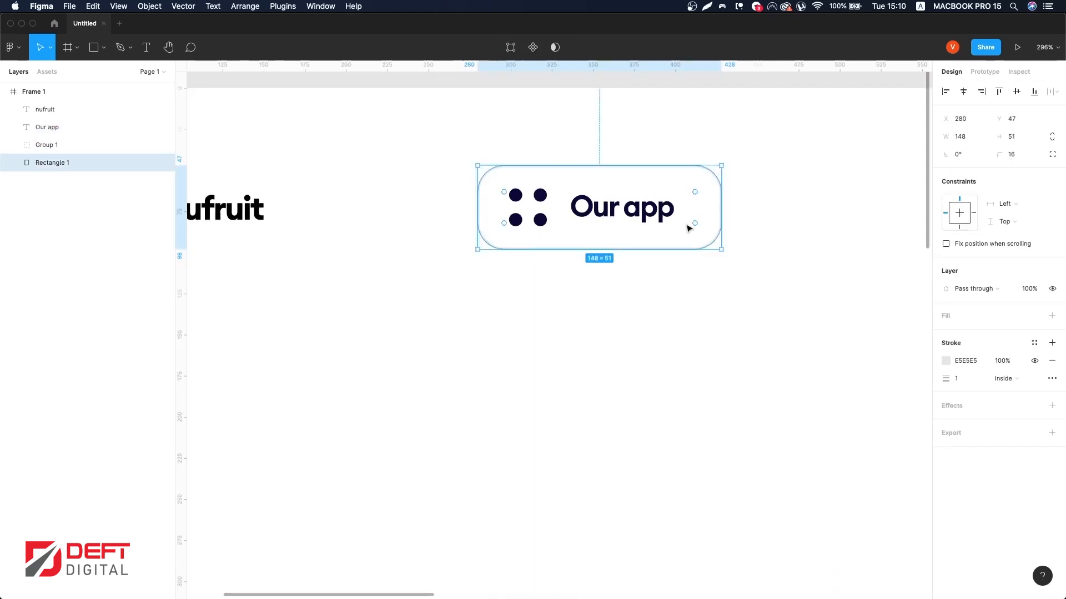
pyautogui.click(600, 239)
pyautogui.scroll(5, 590, 241)
pyautogui.scroll(-5, 498, 150)
# Step: Adjust the dot icon's position and group it with the Our app text
pyautogui.click(501, 149)
pyautogui.scroll(5, 501, 148)
pyautogui.moveTo(503, 148); pyautogui.dragTo(499, 151)
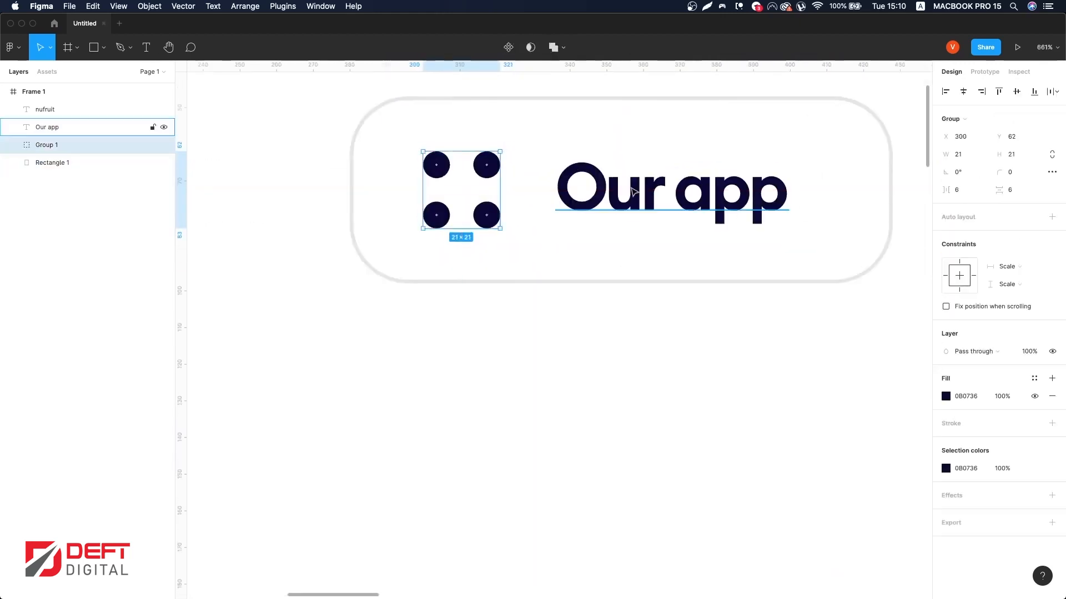
pyautogui.keyDown('shift'); pyautogui.click(700, 190); pyautogui.keyUp('shift')
pyautogui.scroll(-5, 701, 192)
pyautogui.click(776, 195)
pyautogui.click(588, 203)
pyautogui.keyDown('shift'); pyautogui.click(508, 194); pyautogui.keyUp('shift')
pyautogui.press('super+g')
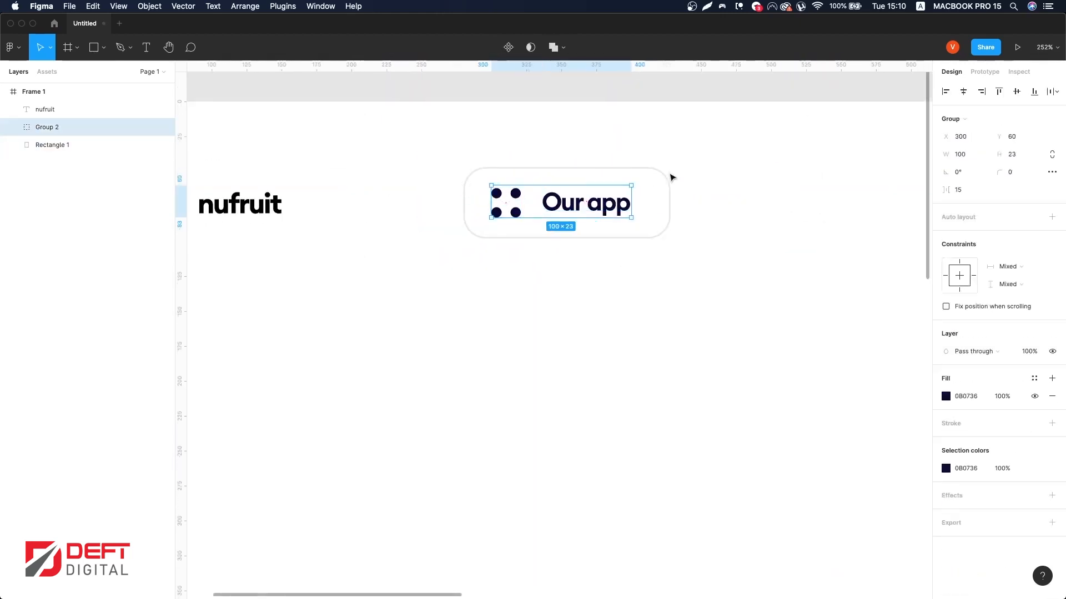
# Step: Zoom to fit the frame and launch the Make blob plugin
pyautogui.click(792, 157)
pyautogui.scroll(5, 564, 178)
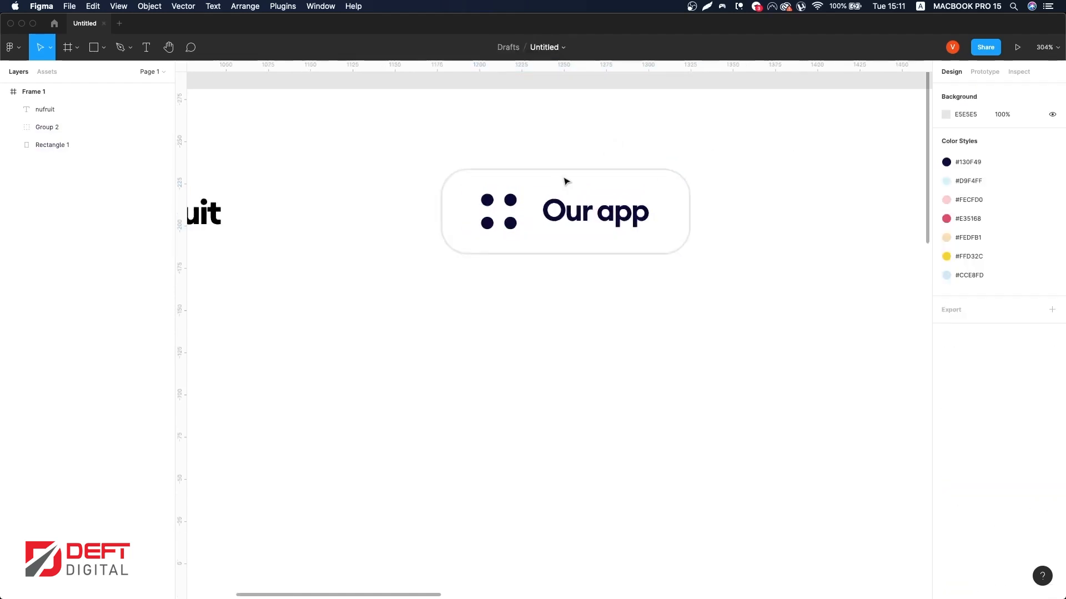
pyautogui.click(572, 156)
pyautogui.press('Escape')
pyautogui.hotkey('shift', '1')
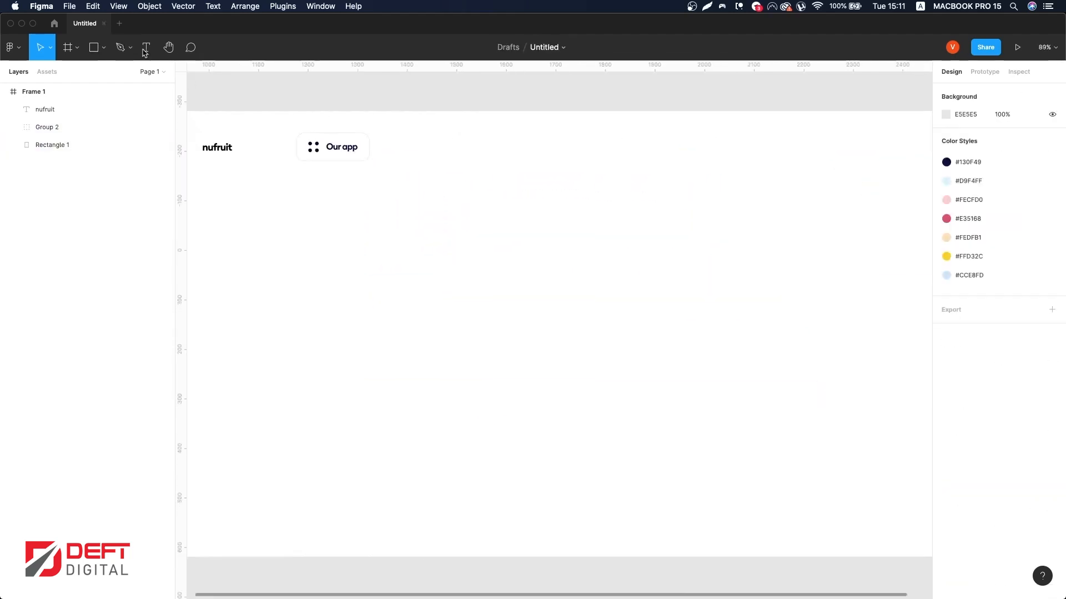
pyautogui.click(282, 6)
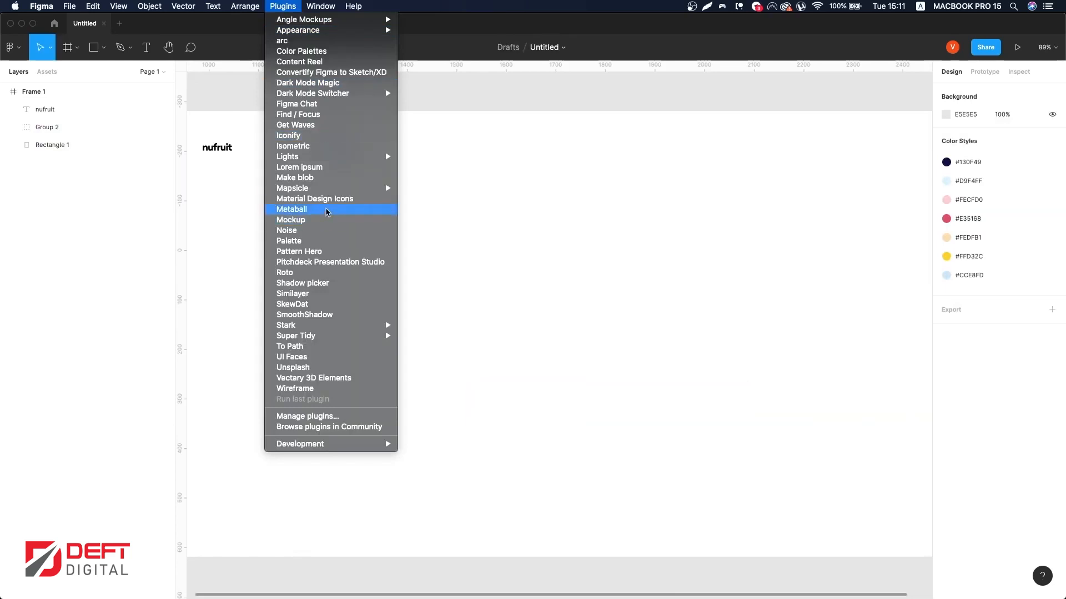
pyautogui.click(368, 185)
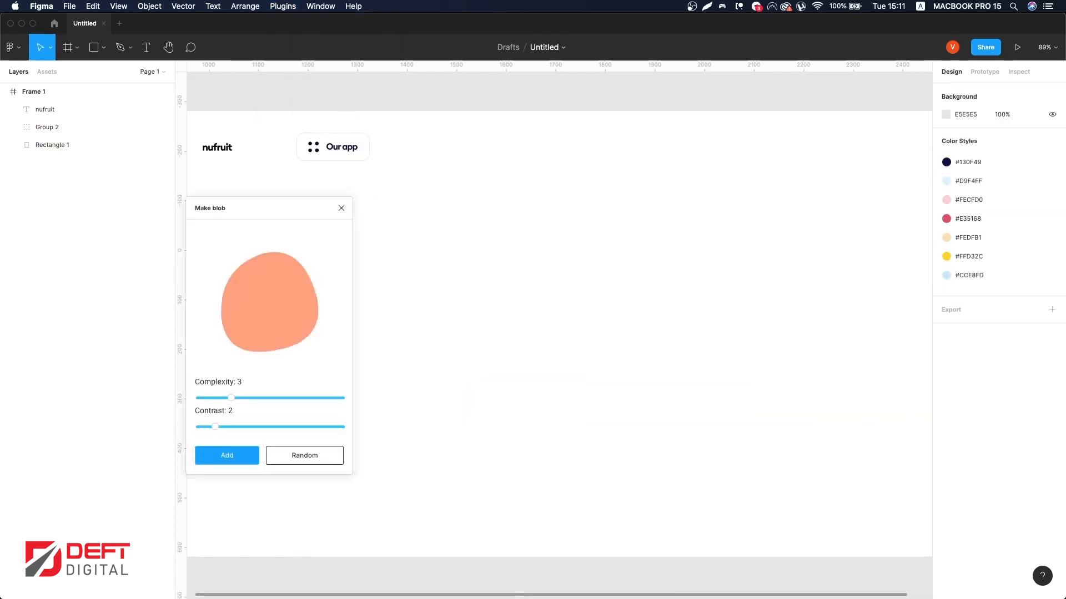
# Step: Set the blob Complexity and Contrast to 5, generate random blobs, and close the plugin
pyautogui.moveTo(232, 398); pyautogui.dragTo(262, 401)
pyautogui.moveTo(215, 427); pyautogui.dragTo(264, 429)
pyautogui.click(305, 453)
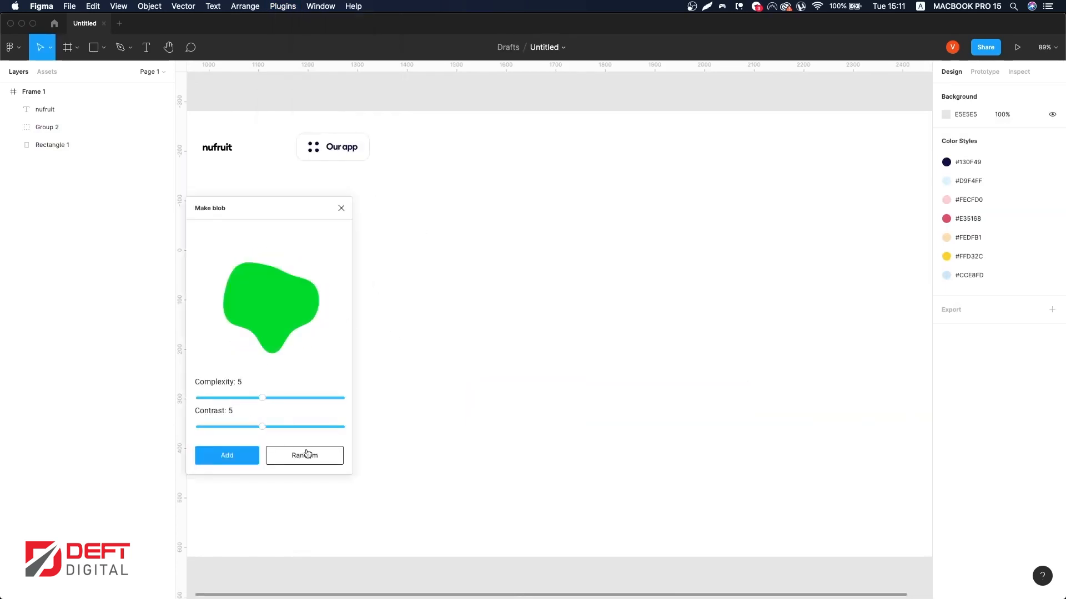
pyautogui.click(309, 457)
pyautogui.click(316, 462)
pyautogui.click(296, 453)
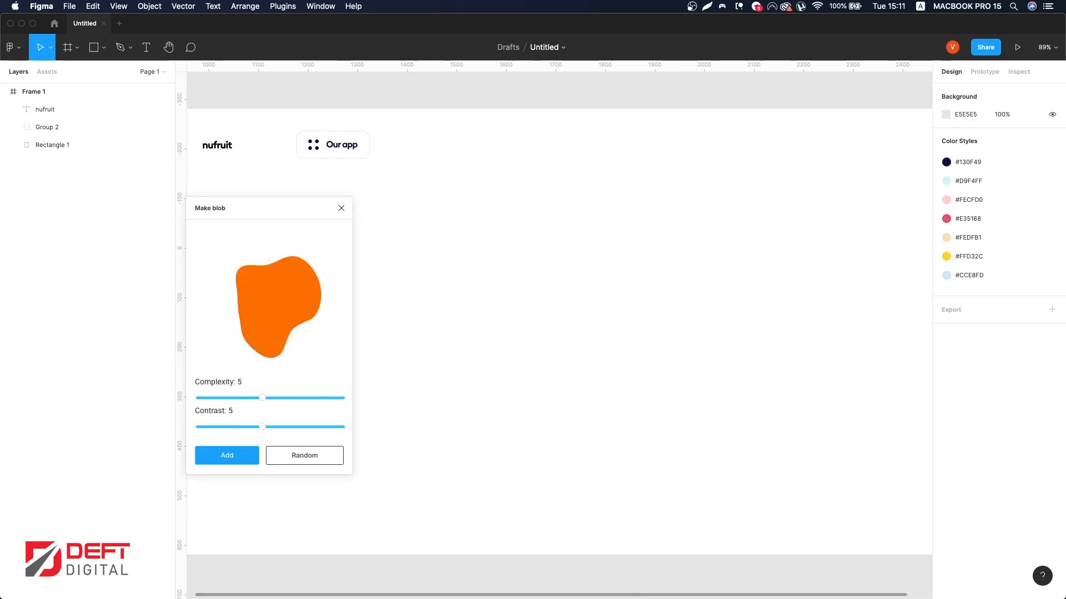
pyautogui.click(537, 343)
pyautogui.click(295, 459)
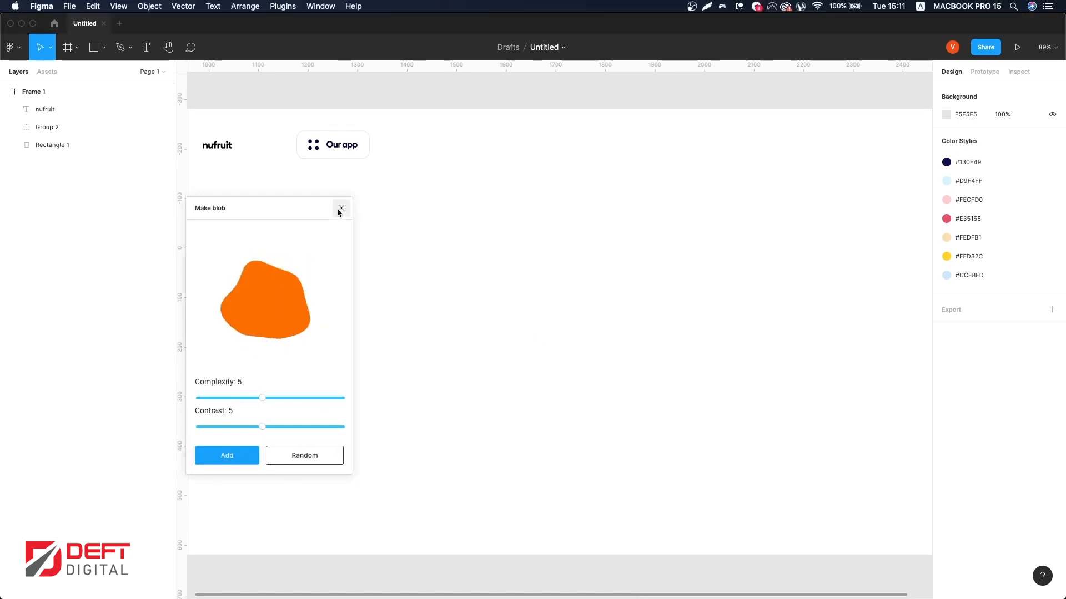
pyautogui.click(340, 209)
# Step: Paste a blob shape into the frame, position it on the right and fill it with D9F4FF
pyautogui.press('super+v')
pyautogui.scroll(-5, 566, 281)
pyautogui.moveTo(557, 279); pyautogui.dragTo(671, 293)
pyautogui.click(1034, 316)
pyautogui.click(984, 402)
# Step: Inspect the frame's header and background blob layout at different zoom levels
pyautogui.click(394, 199)
pyautogui.click(400, 202)
pyautogui.click(615, 394)
pyautogui.click(401, 202)
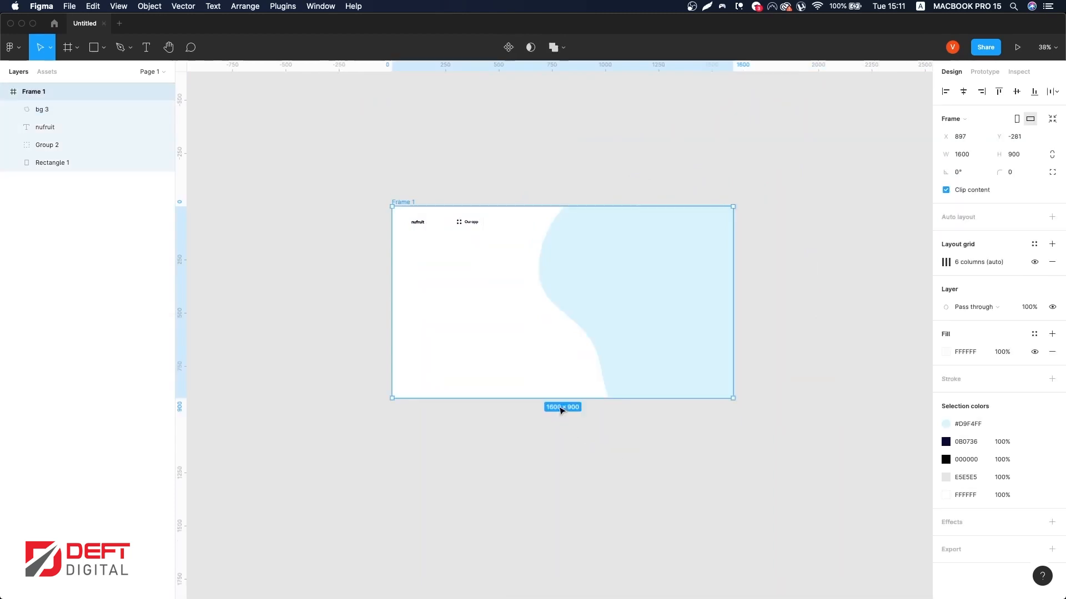
pyautogui.scroll(10, 468, 206)
pyautogui.click(521, 383)
pyautogui.scroll(-5, 521, 383)
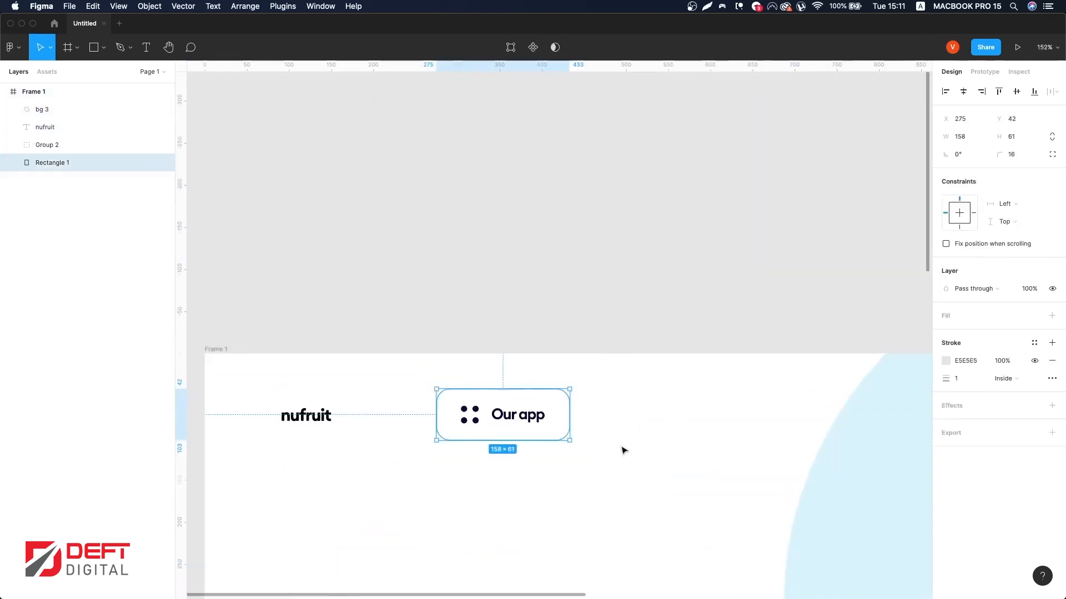
pyautogui.click(622, 450)
pyautogui.scroll(-5, 596, 411)
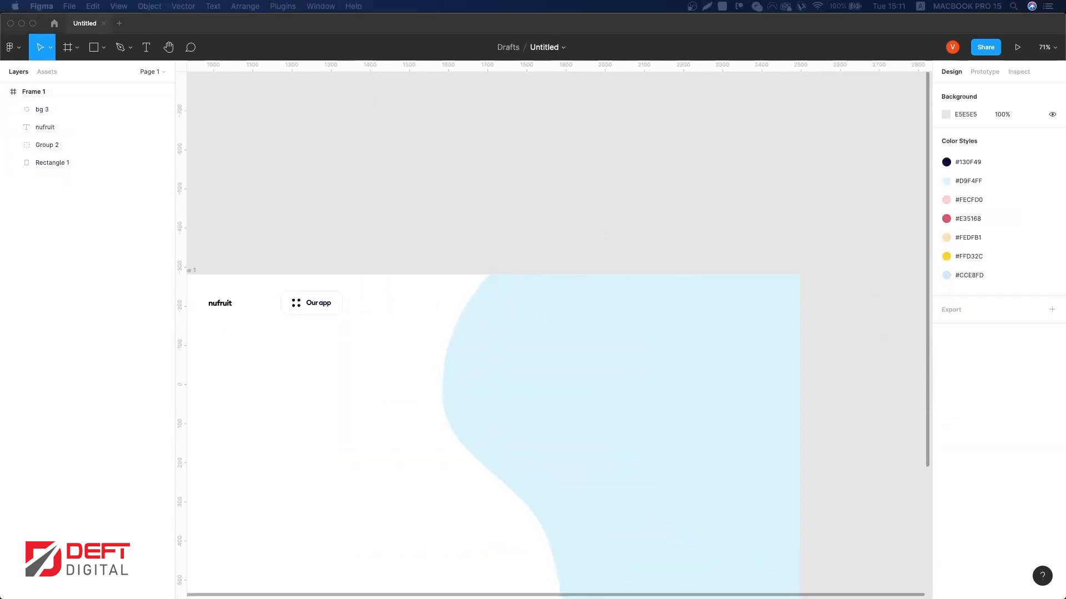
# Step: Zoom out and paste the woman illustration onto the canvas beside the frame
pyautogui.click(648, 366)
pyautogui.scroll(-3, 671, 159)
pyautogui.scroll(-5, 825, 492)
pyautogui.click(825, 492)
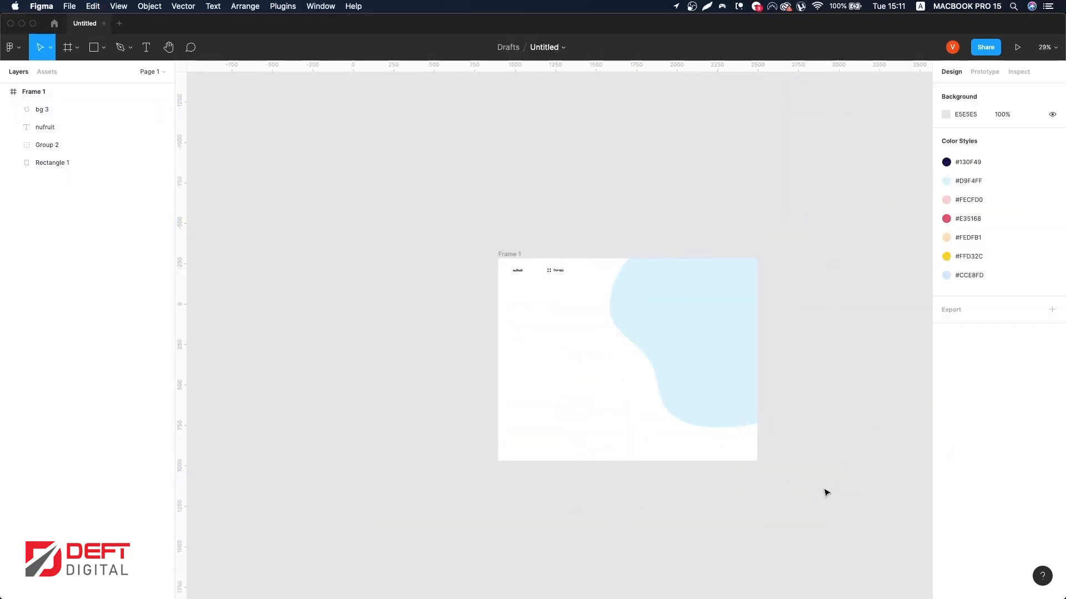
pyautogui.press('super+v')
pyautogui.moveTo(566, 309); pyautogui.dragTo(717, 364)
# Step: Extend the frame's height to about 1708 px
pyautogui.click(508, 248)
pyautogui.click(506, 253)
pyautogui.moveTo(647, 462); pyautogui.dragTo(646, 535)
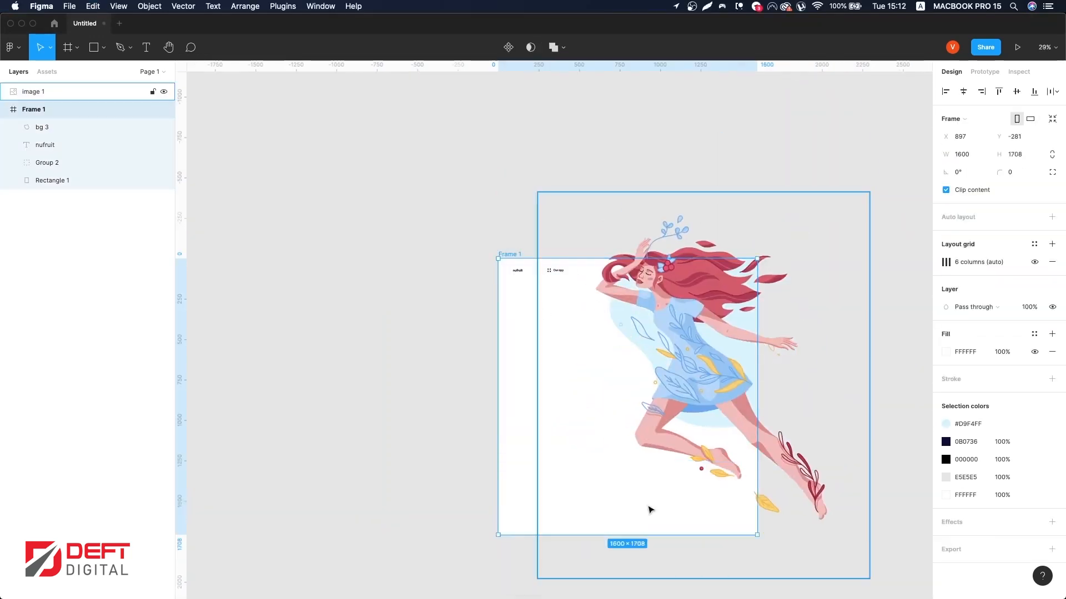
# Step: Scale the illustration to about 1313 × 1529 and place it over the blob on the frame's right side
pyautogui.click(648, 506)
pyautogui.click(745, 190)
pyautogui.click(730, 233)
pyautogui.moveTo(725, 192); pyautogui.dragTo(724, 287)
pyautogui.moveTo(672, 399); pyautogui.dragTo(669, 359)
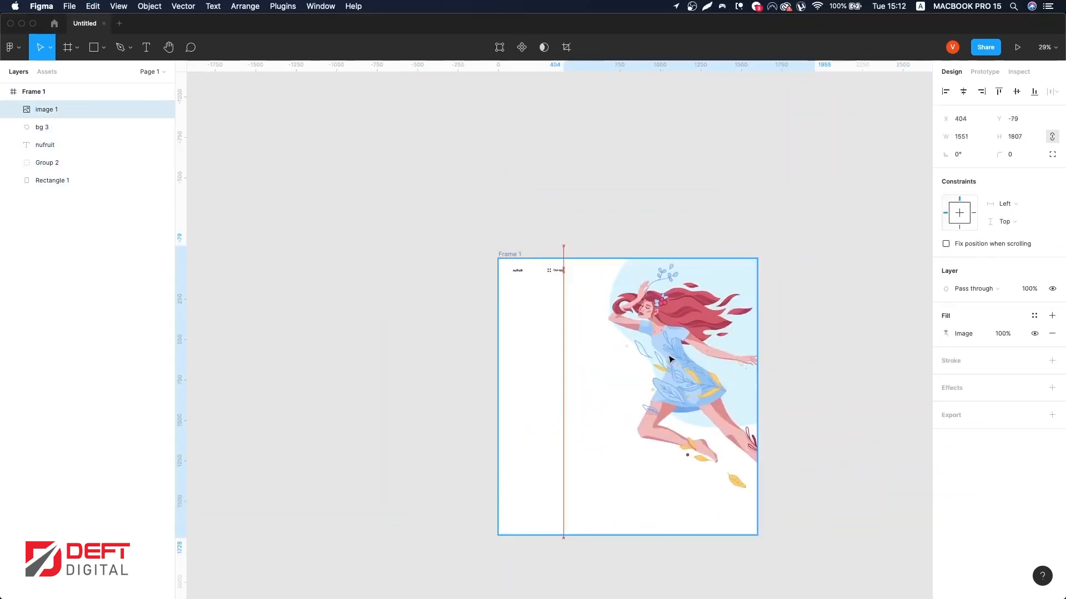
pyautogui.scroll(2, 668, 356)
pyautogui.moveTo(717, 223); pyautogui.dragTo(710, 250)
pyautogui.moveTo(669, 347); pyautogui.dragTo(656, 328)
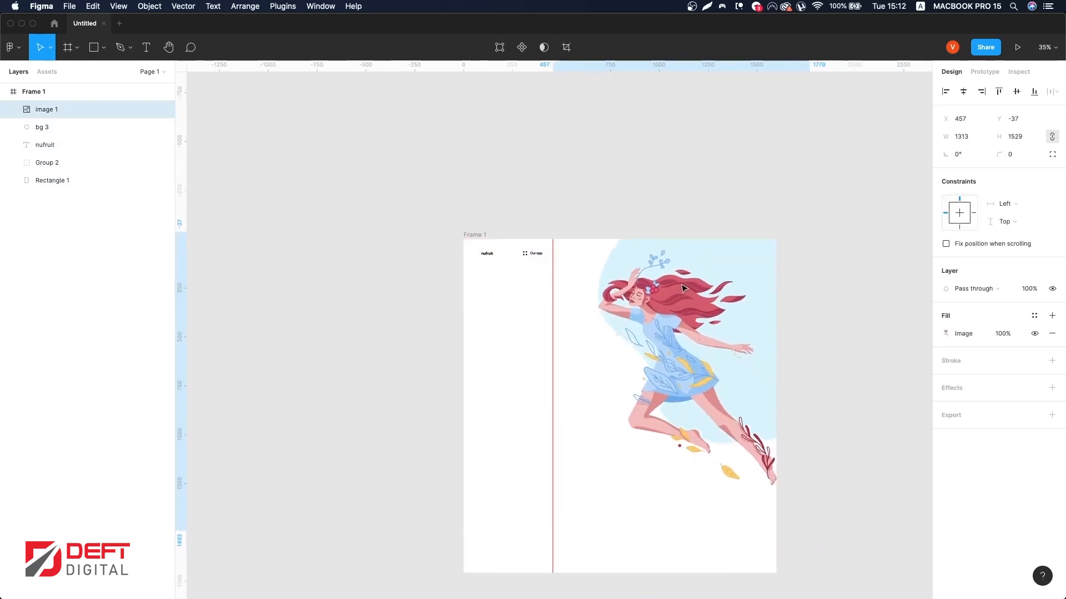
# Step: Add a text layer reading Life Changing weight loss. in the frame's left area
pyautogui.hscroll(-2, 655, 328)
pyautogui.scroll(2, 656, 328)
pyautogui.scroll(1, 655, 328)
pyautogui.press('t')
pyautogui.click(531, 327)
pyautogui.write('Life Changing weight')
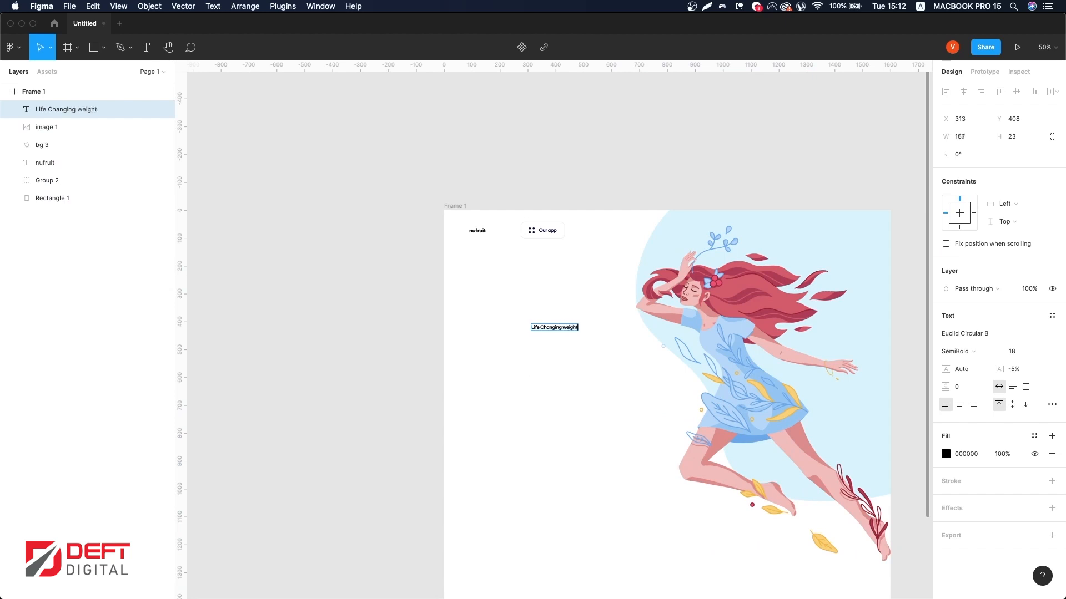
pyautogui.write(' loss.')
pyautogui.press('Escape')
# Step: Wrap the heading onto three lines, enlarge it to font size 90 and fill it with the 130F49 colour style
pyautogui.moveTo(587, 328); pyautogui.dragTo(570, 331)
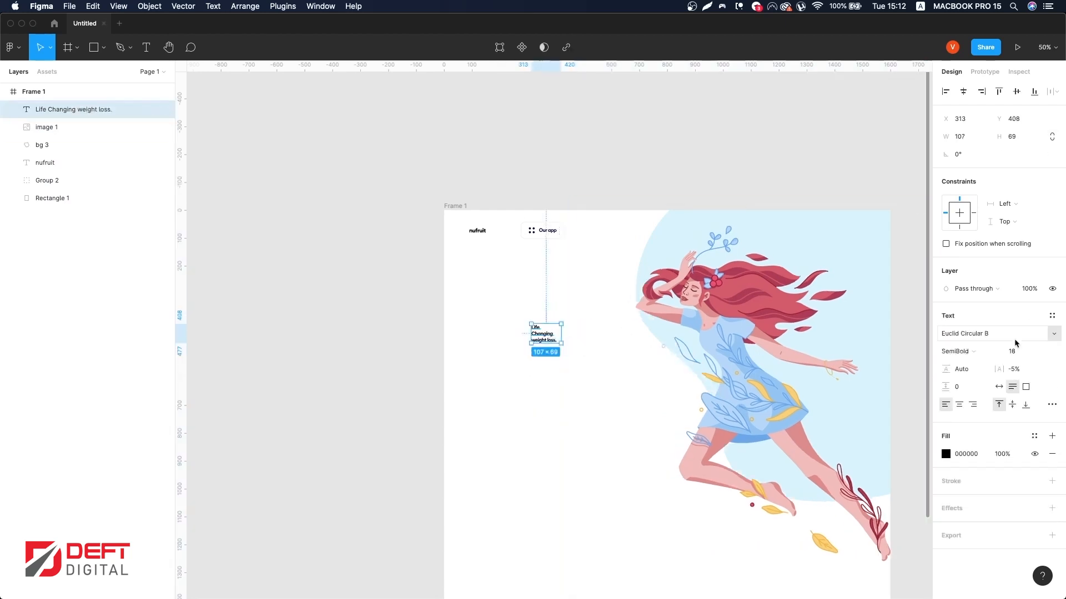
pyautogui.press('Return')
pyautogui.moveTo(561, 379); pyautogui.dragTo(680, 371)
pyautogui.click(1034, 436)
pyautogui.click(1005, 446)
pyautogui.moveTo(584, 386); pyautogui.dragTo(574, 348)
pyautogui.hotkey('ctrl', 'g')
pyautogui.hotkey('ctrl', 'g')
# Step: Nudge the illustration slightly down and left within the frame
pyautogui.hscroll(1, 599, 338)
pyautogui.click(702, 234)
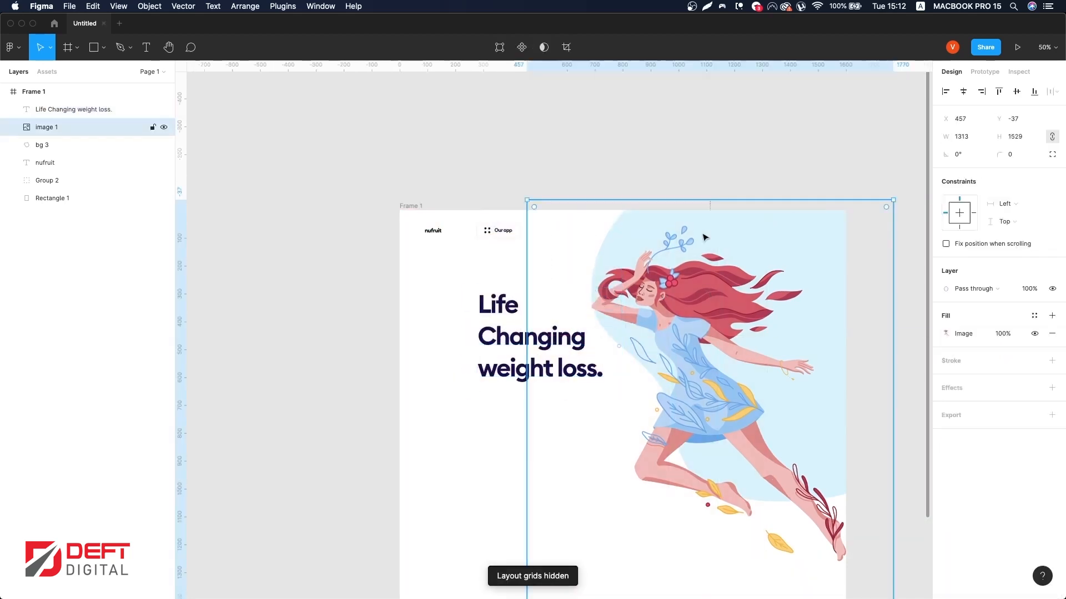
pyautogui.moveTo(697, 200); pyautogui.dragTo(656, 226)
# Step: Set the heading's letter spacing to -2% and its line height to 85.3 px
pyautogui.scroll(-2, 663, 235)
pyautogui.hscroll(1, 663, 236)
pyautogui.click(463, 287)
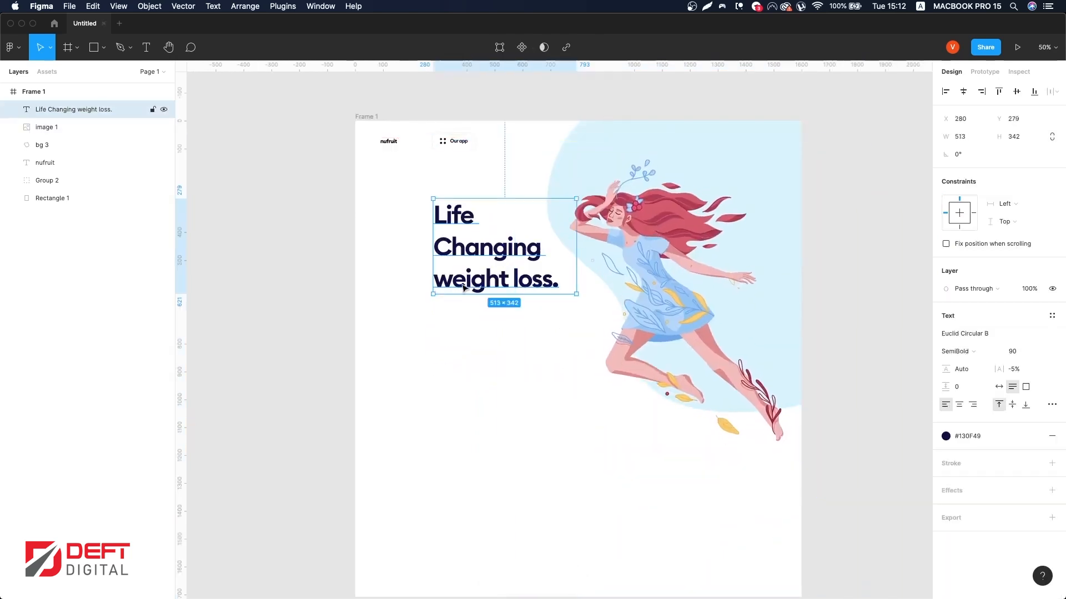
pyautogui.write('-2')
pyautogui.press('Return')
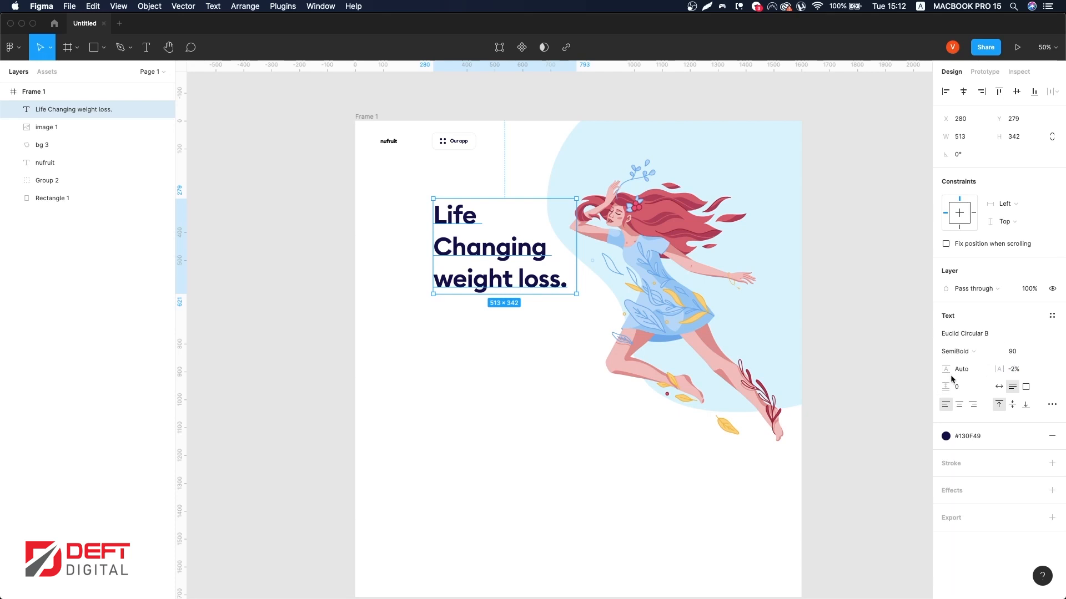
pyautogui.moveTo(948, 373); pyautogui.dragTo(900, 369)
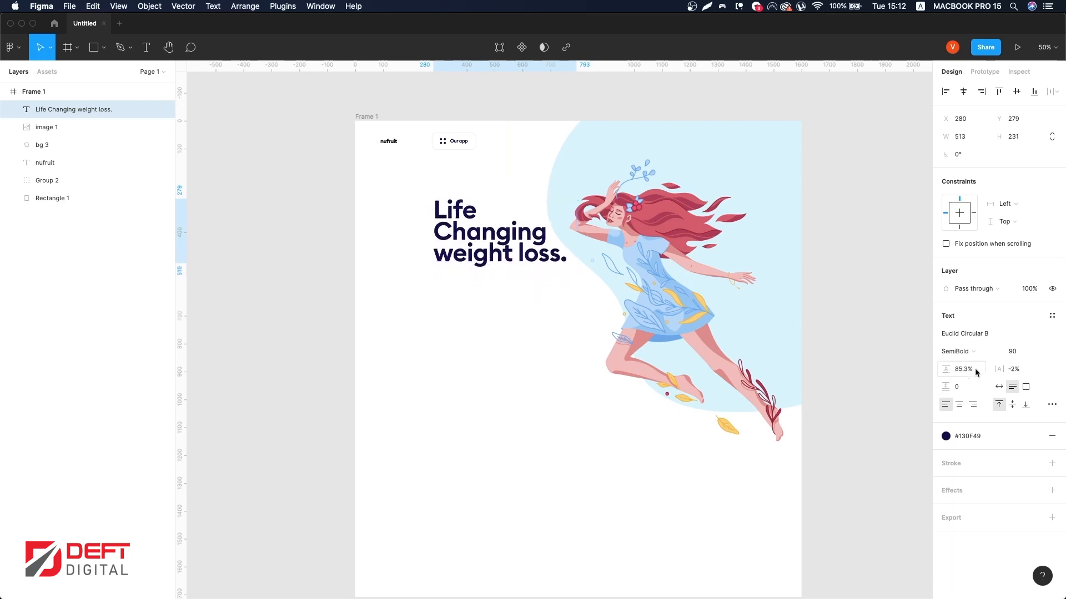
pyautogui.click(983, 374)
pyautogui.write('px')
pyautogui.press('Return')
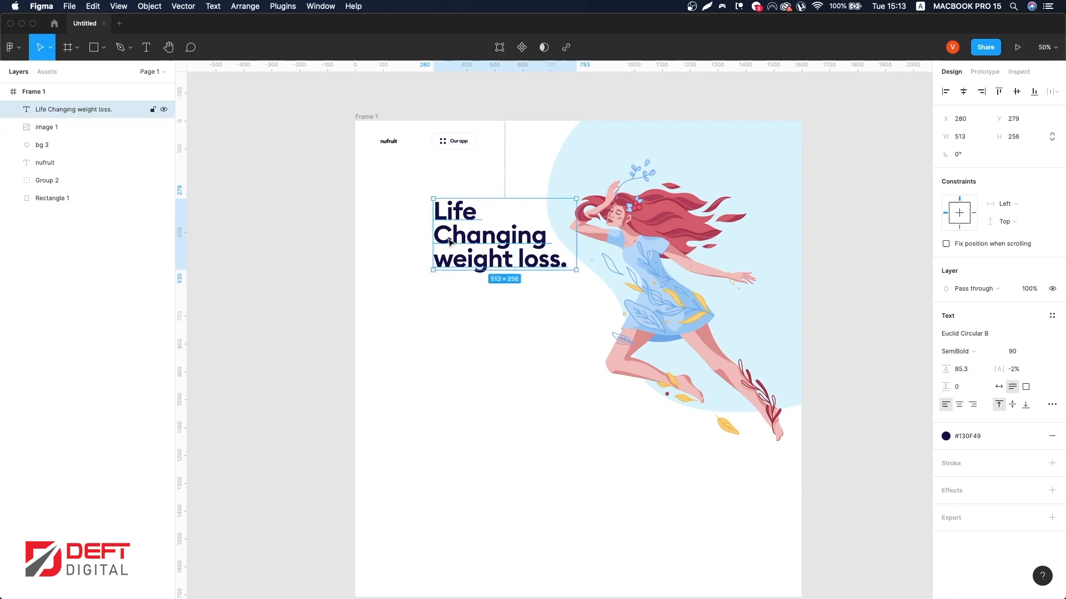
# Step: Move the heading down to about y 306 in the frame
pyautogui.hotkey('ctrl', 'g')
pyautogui.hotkey('ctrl', 'g')
pyautogui.moveTo(468, 245); pyautogui.dragTo(467, 253)
pyautogui.moveTo(911, 151); pyautogui.dragTo(659, 271)
pyautogui.moveTo(465, 264); pyautogui.dragTo(464, 249)
pyautogui.scroll(4, 506, 324)
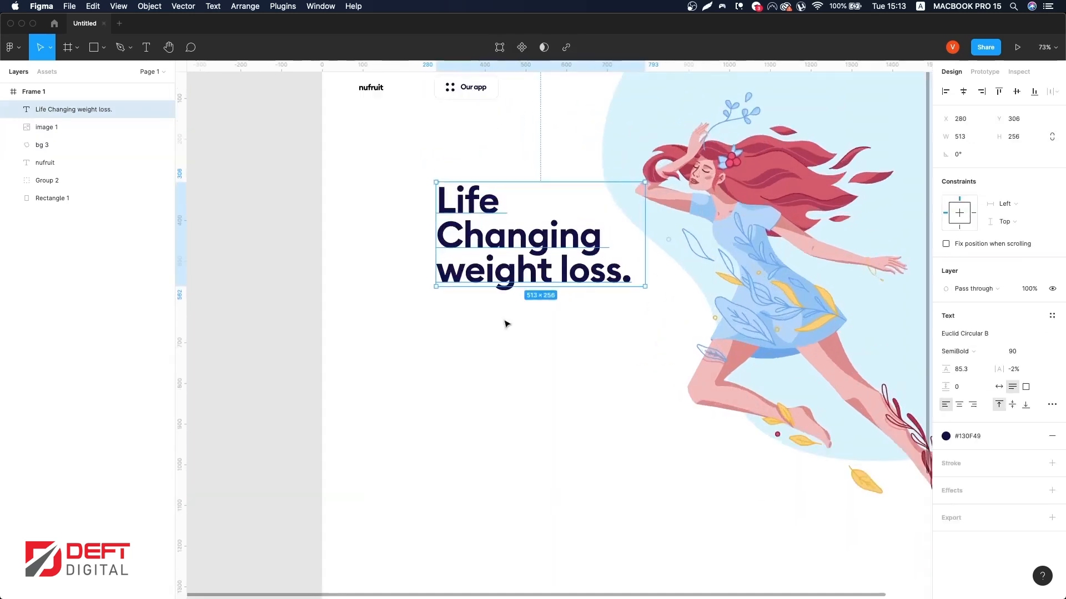
# Step: Copy the Our app label text and paste a copy into the frame
pyautogui.click(471, 90)
pyautogui.doubleClick(472, 88)
pyautogui.press('super+c')
pyautogui.click(463, 141)
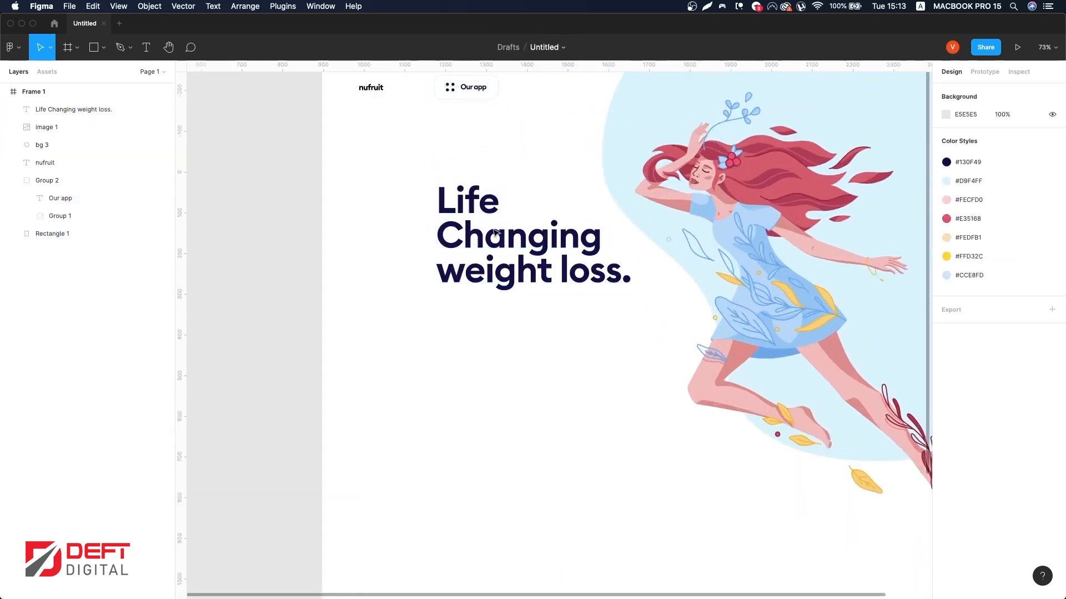
pyautogui.scroll(1, 463, 141)
pyautogui.press('super+v')
# Step: Set the nufruit logo's font size to 24
pyautogui.click(371, 100)
pyautogui.click(1027, 347)
pyautogui.write('24')
pyautogui.press('Return')
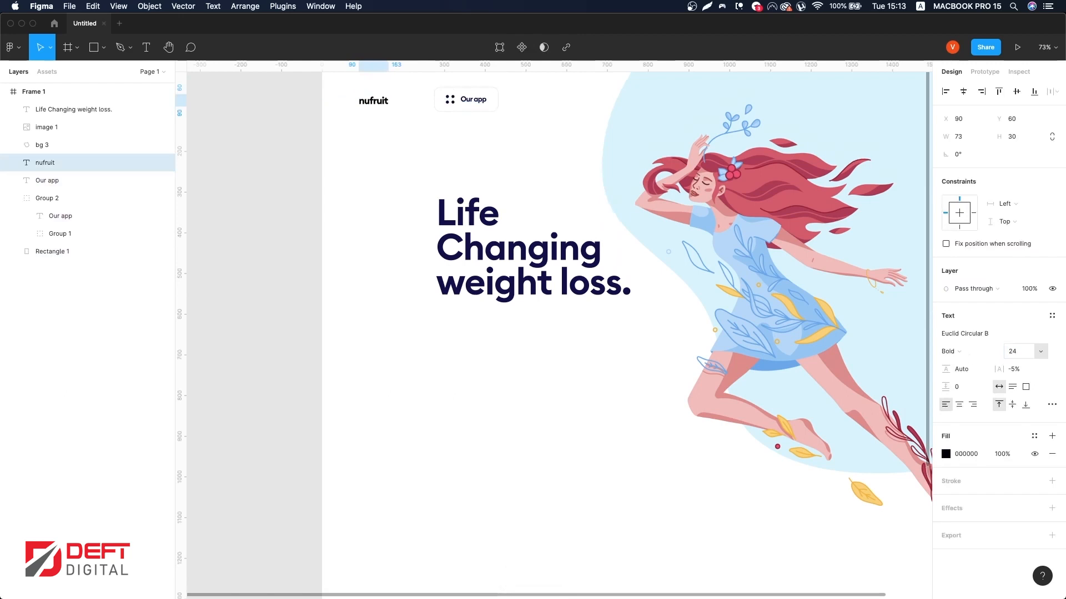
# Step: Nudge the nufruit logo to about x 89, y 57
pyautogui.scroll(2, 441, 161)
pyautogui.scroll(3, 371, 147)
pyautogui.moveTo(364, 235)
pyautogui.mouseDown()
pyautogui.moveTo(421, 237)
pyautogui.moveTo(363, 234)
pyautogui.mouseUp()
pyautogui.press('alt')
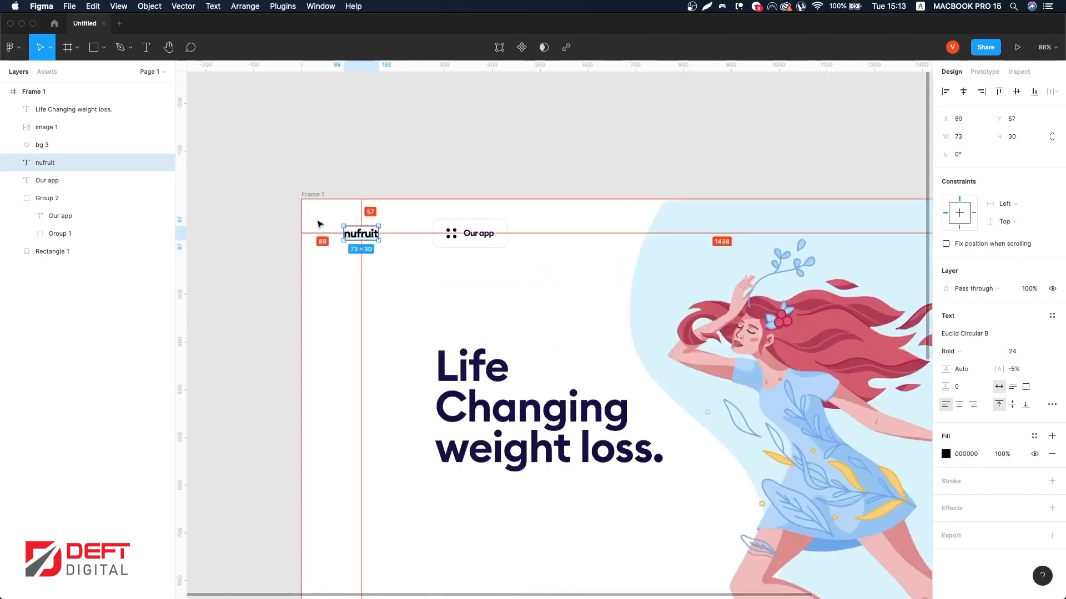
# Step: Move the copied label below the heading and change its text to Tracking made easy
pyautogui.click(47, 180)
pyautogui.moveTo(473, 235); pyautogui.dragTo(444, 486)
pyautogui.doubleClick(448, 458)
pyautogui.write('Tra')
pyautogui.press('super+z')
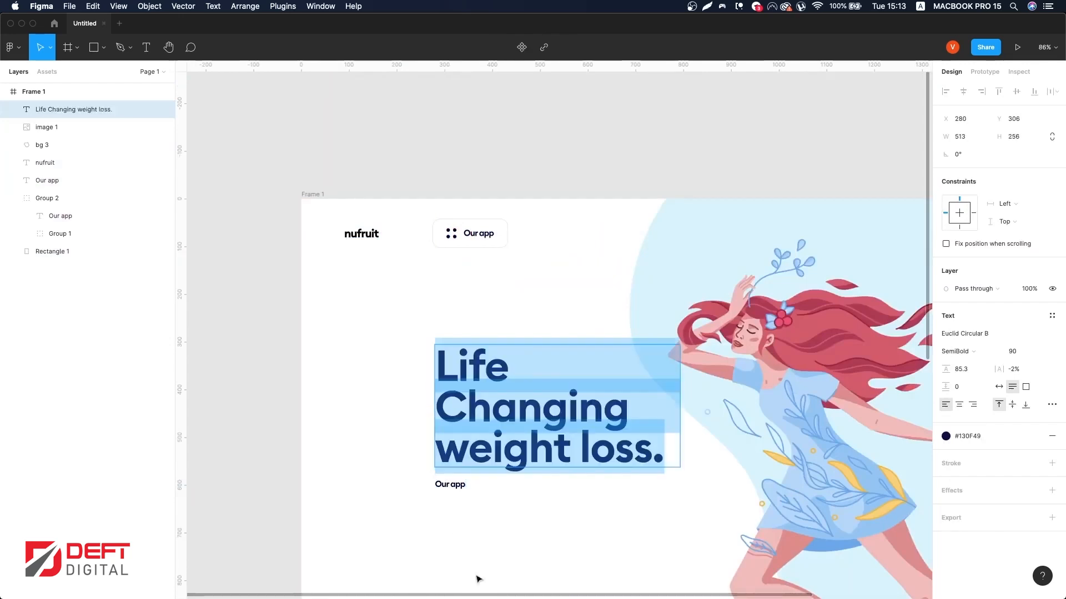
pyautogui.click(455, 484)
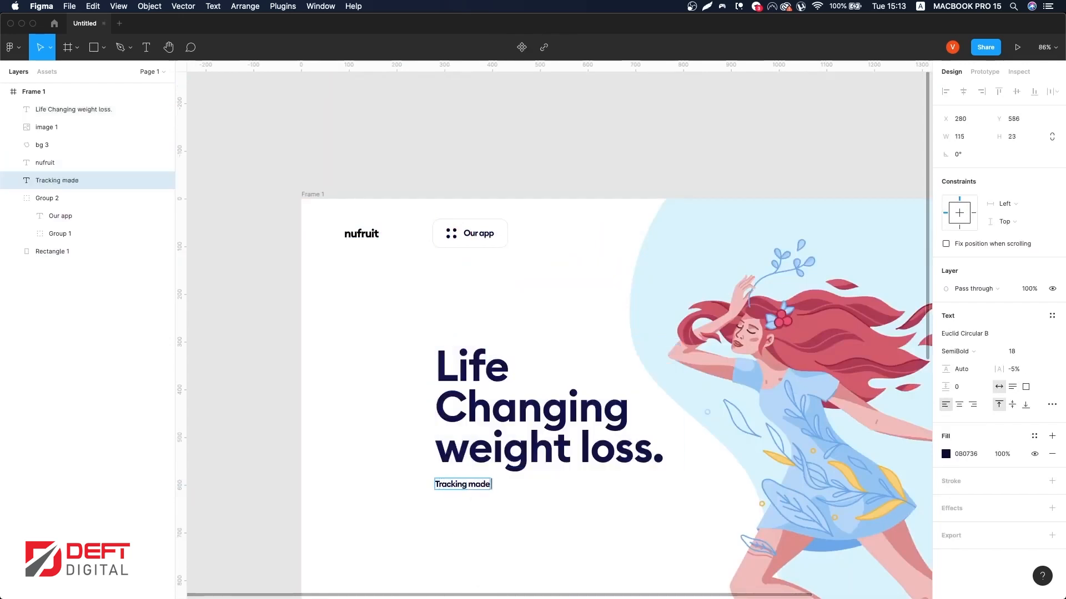
# Step: Set the subtitle's weight to Regular and its letter spacing to -1%
pyautogui.click(956, 352)
pyautogui.click(960, 323)
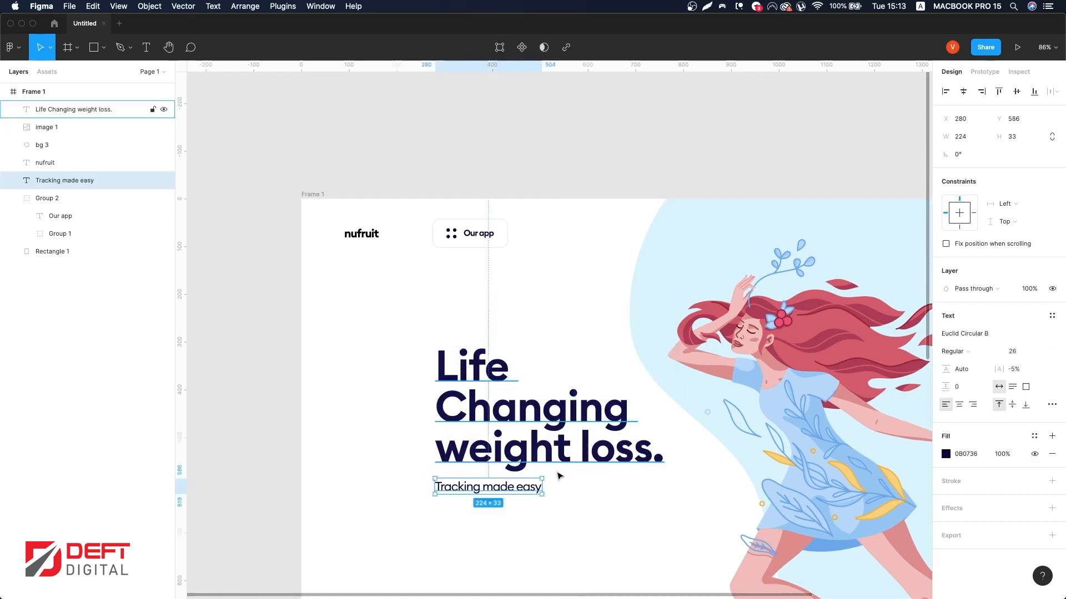
pyautogui.scroll(-1, 559, 476)
pyautogui.write('-1')
pyautogui.press('Return')
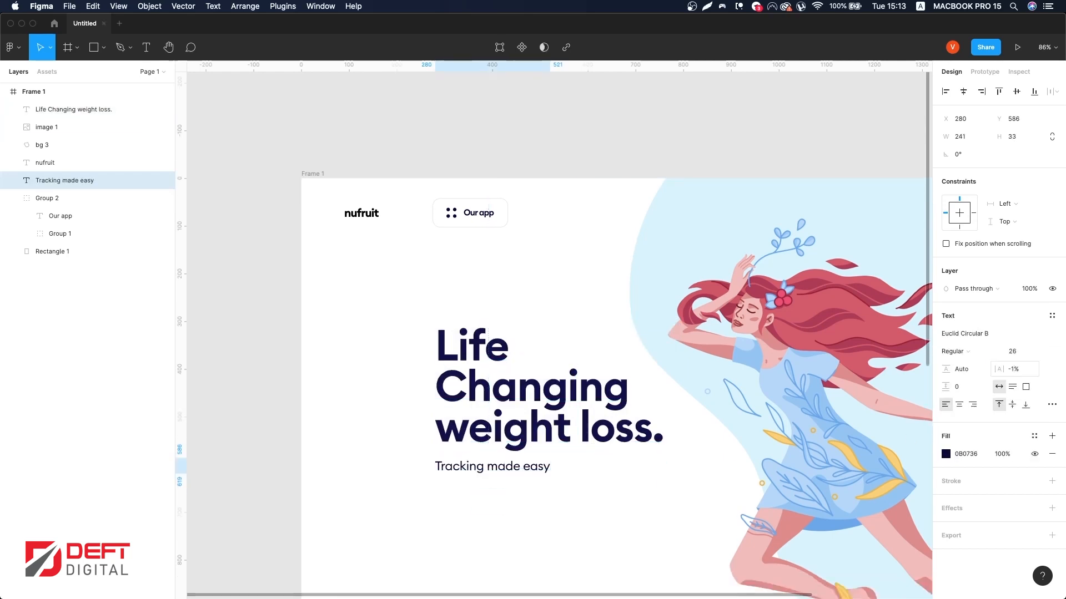
pyautogui.scroll(-1, 490, 438)
pyautogui.moveTo(492, 449); pyautogui.dragTo(493, 456)
pyautogui.scroll(2, 496, 455)
pyautogui.scroll(-3, 495, 456)
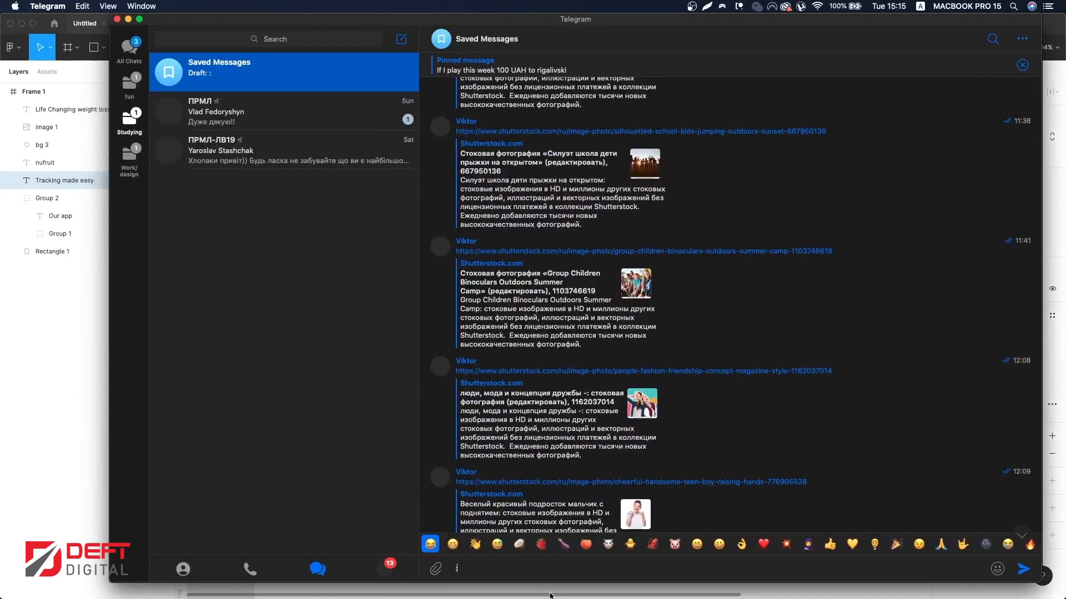
# Step: Switch to Telegram, insert a banana emoji in the message box, and return to Figma
pyautogui.write('n')
pyautogui.click(519, 545)
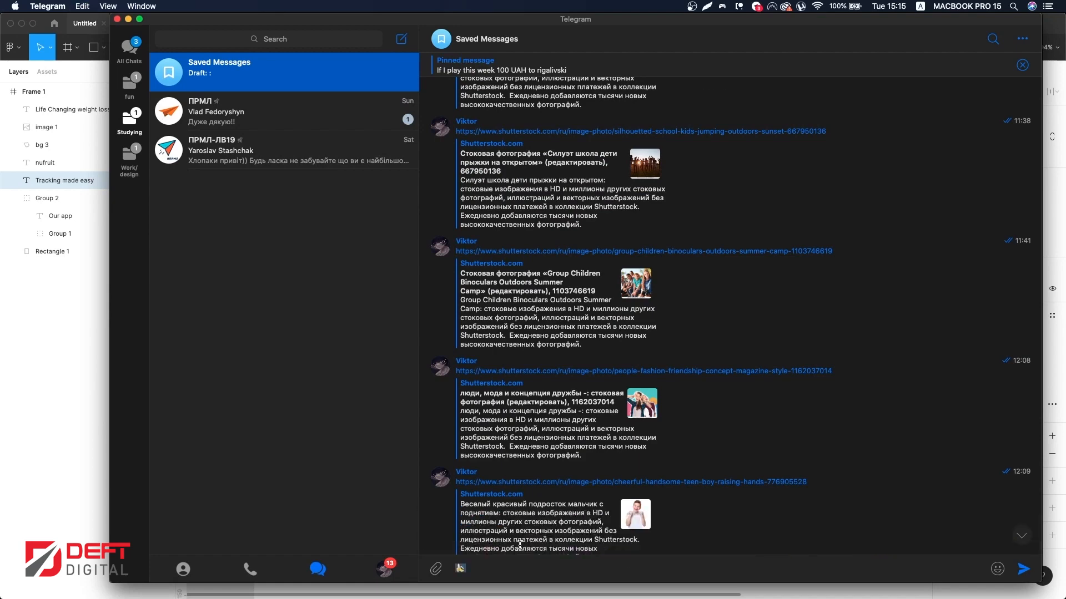
pyautogui.press('super+Tab')
# Step: Duplicate the subtitle to its right and replace the copy's text with the banana emoji
pyautogui.click(512, 317)
pyautogui.moveTo(499, 287); pyautogui.dragTo(594, 286)
pyautogui.doubleClick(595, 285)
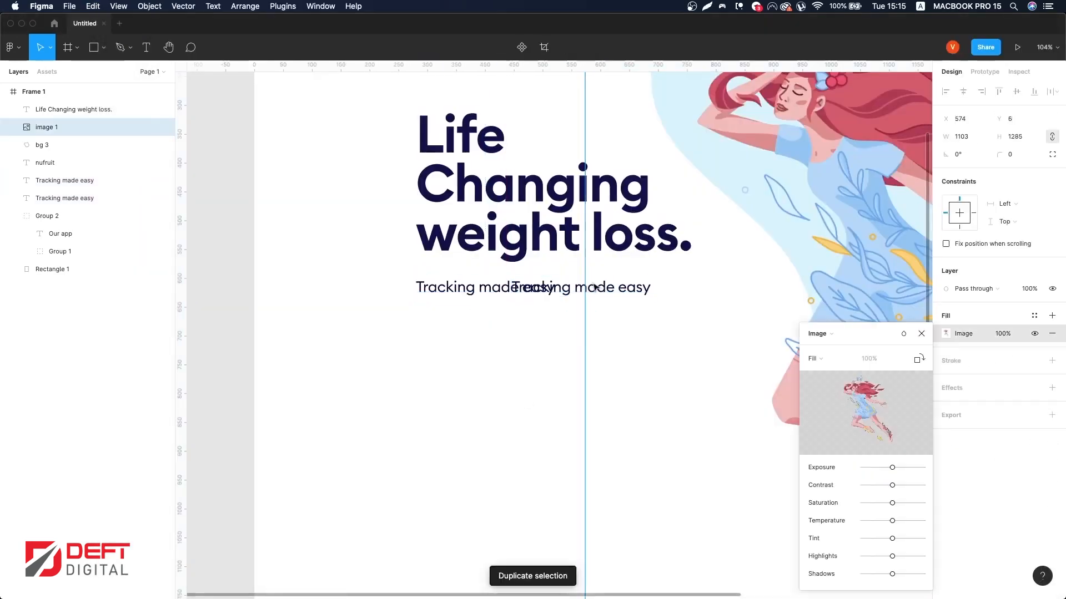
pyautogui.click(570, 291)
pyautogui.press('super+a')
pyautogui.press('super+v')
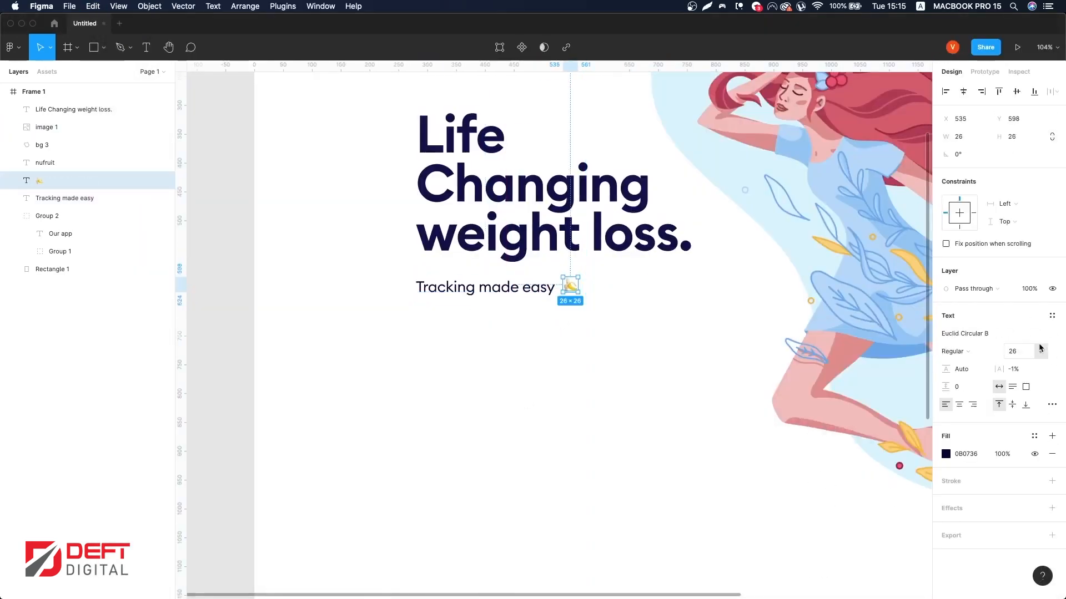
# Step: Enlarge the banana emoji to font size 44
pyautogui.write('38')
pyautogui.press('Return')
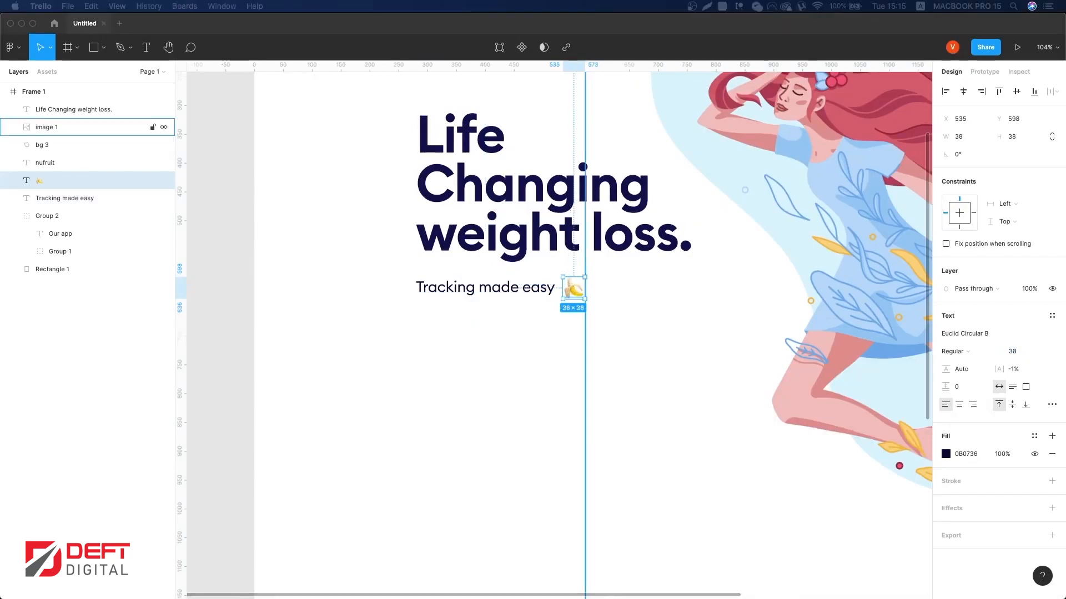
pyautogui.click(582, 292)
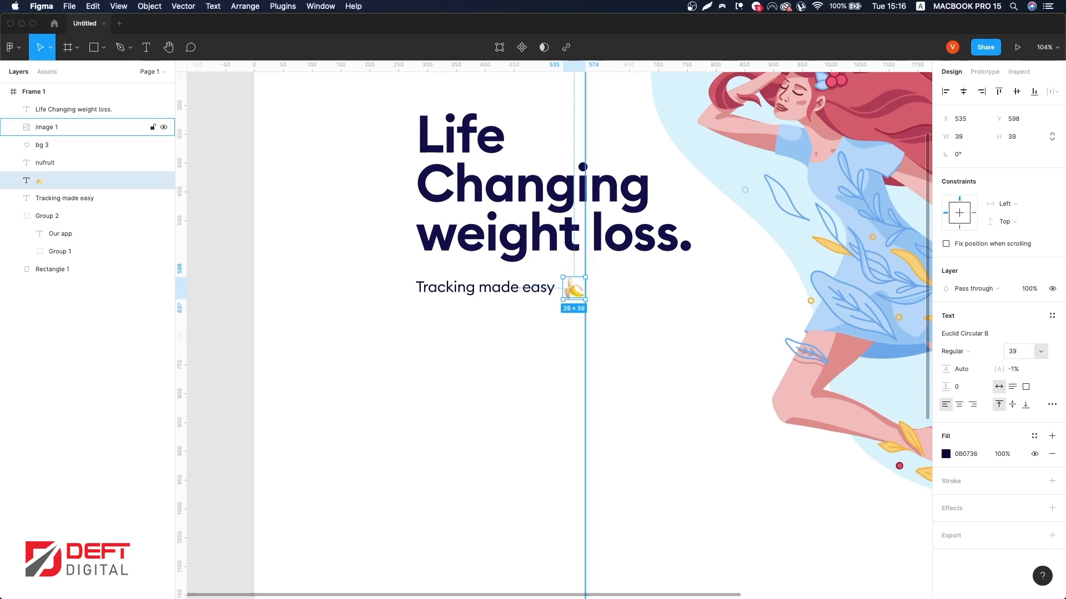
pyautogui.write('44')
pyautogui.press('Return')
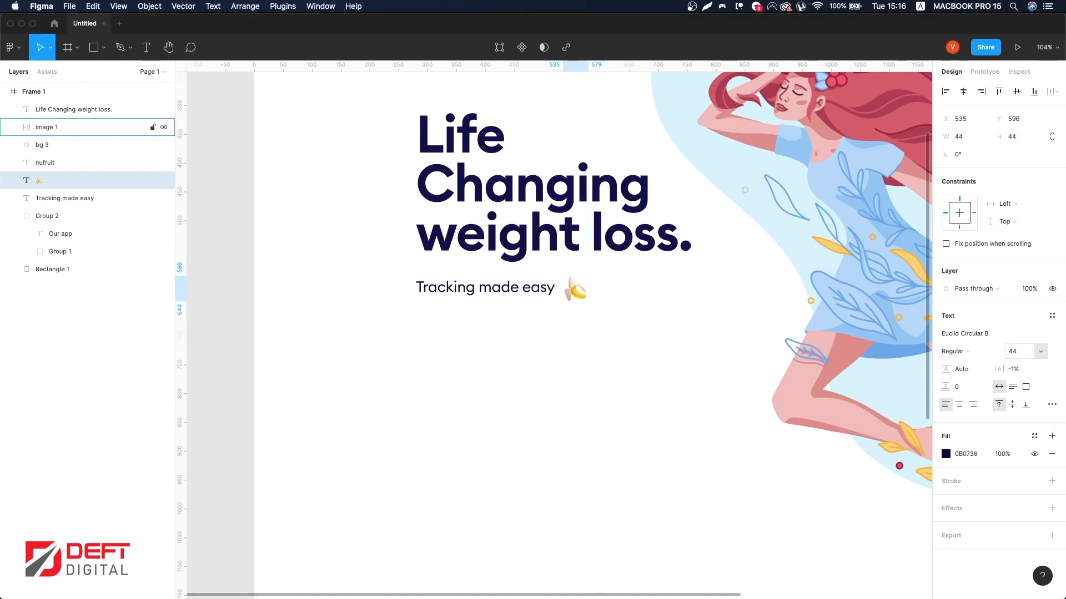
# Step: Draw a thin rectangle about 56 × 2 px underneath the word easy
pyautogui.press('Left')
pyautogui.scroll(-5, 600, 245)
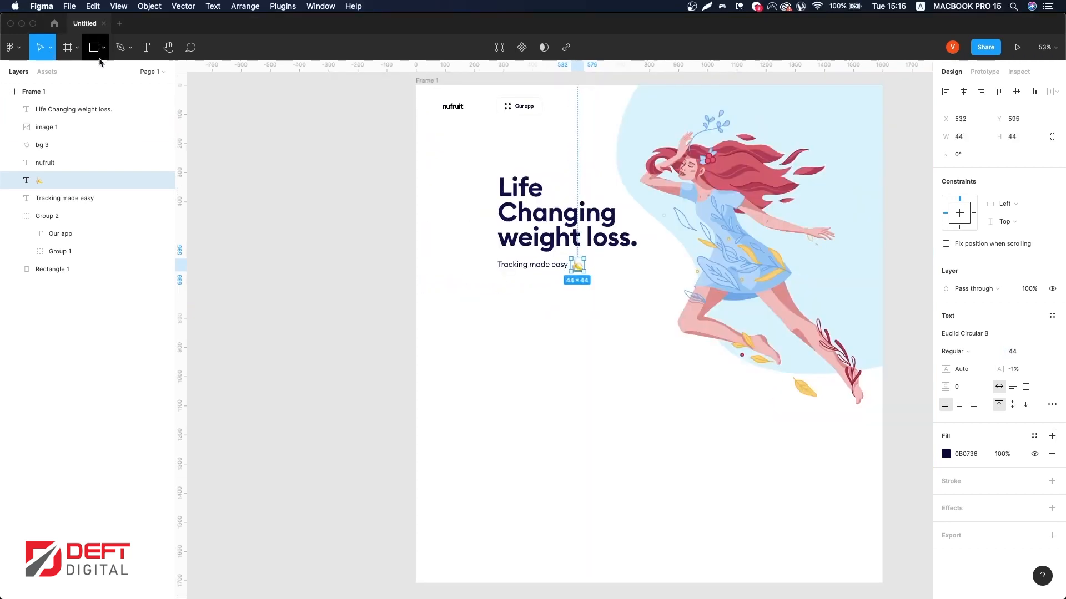
pyautogui.click(95, 49)
pyautogui.scroll(10, 555, 268)
pyautogui.moveTo(550, 274); pyautogui.dragTo(622, 277)
pyautogui.scroll(3, 610, 278)
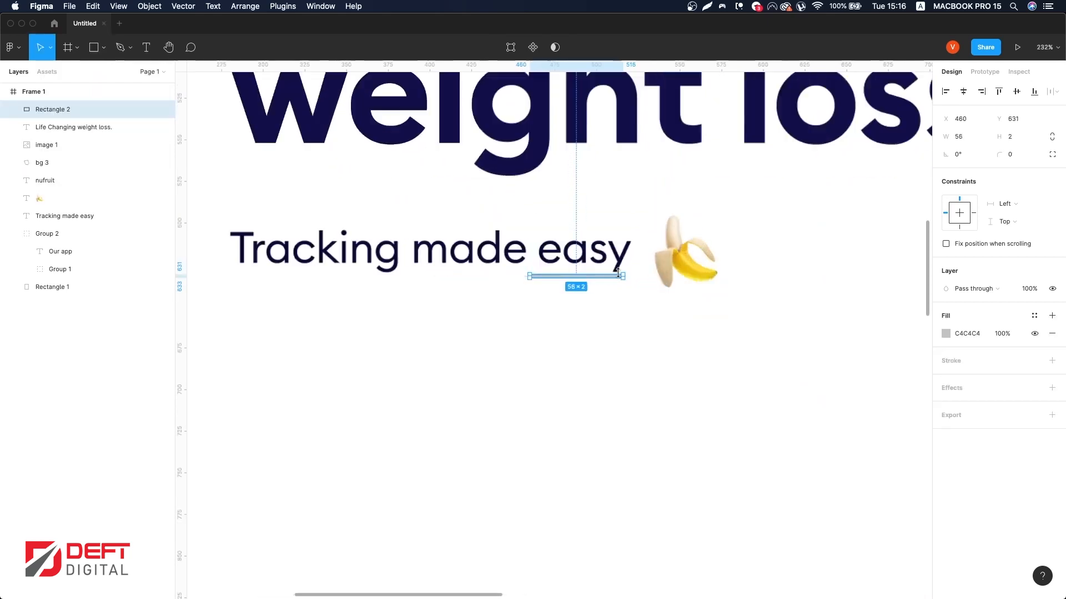
# Step: Fill the underline rectangle with the FFD32C colour style
pyautogui.scroll(-4, 611, 277)
pyautogui.click(1034, 316)
pyautogui.click(969, 471)
# Step: Resize the underline to about 53 × 2 px and align it under easy
pyautogui.scroll(10, 611, 280)
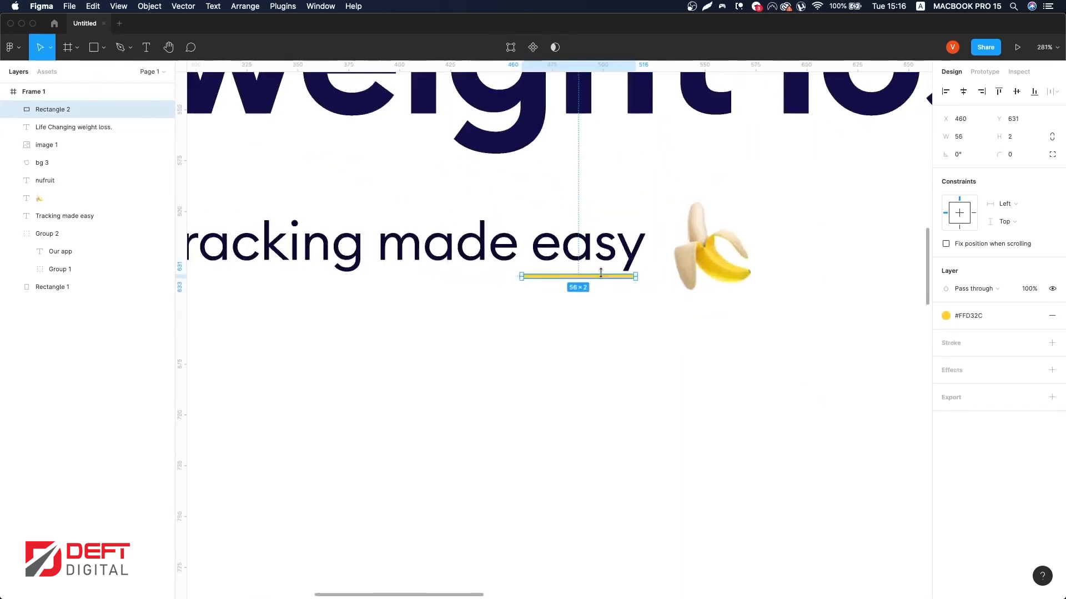
pyautogui.scroll(3, 611, 281)
pyautogui.moveTo(609, 299); pyautogui.dragTo(631, 298)
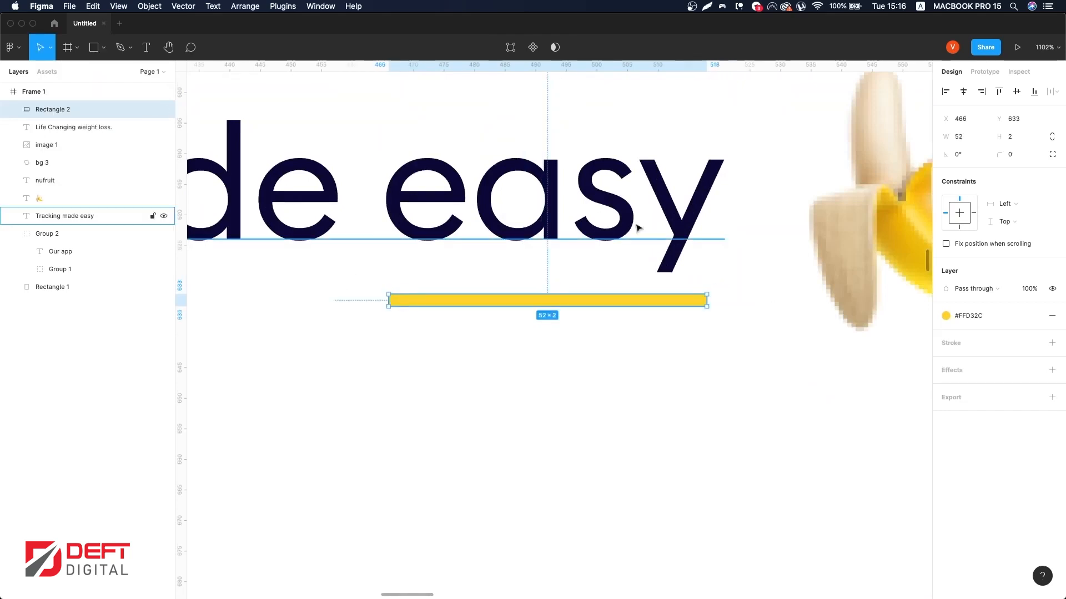
pyautogui.scroll(-13, 637, 226)
pyautogui.click(763, 228)
pyautogui.scroll(-4, 763, 228)
pyautogui.click(323, 198)
pyautogui.hscroll(4, 323, 200)
pyautogui.scroll(-1, 323, 201)
pyautogui.scroll(2, 324, 204)
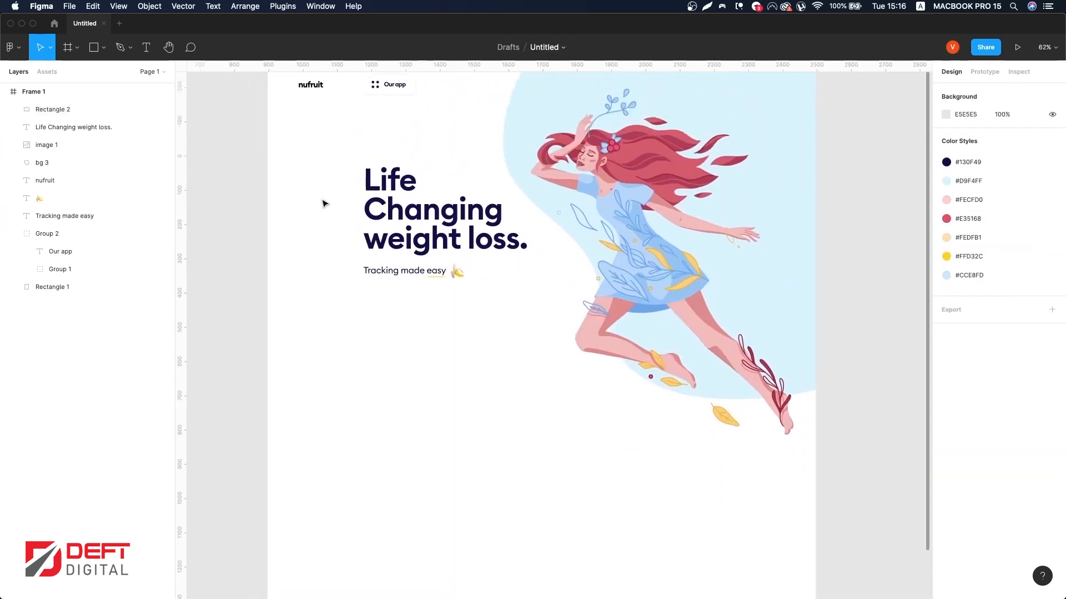
# Step: Draw a button rectangle below the subtitle and copy the Our app label
pyautogui.moveTo(364, 288); pyautogui.dragTo(452, 319)
pyautogui.click(55, 269)
pyautogui.press('super+c')
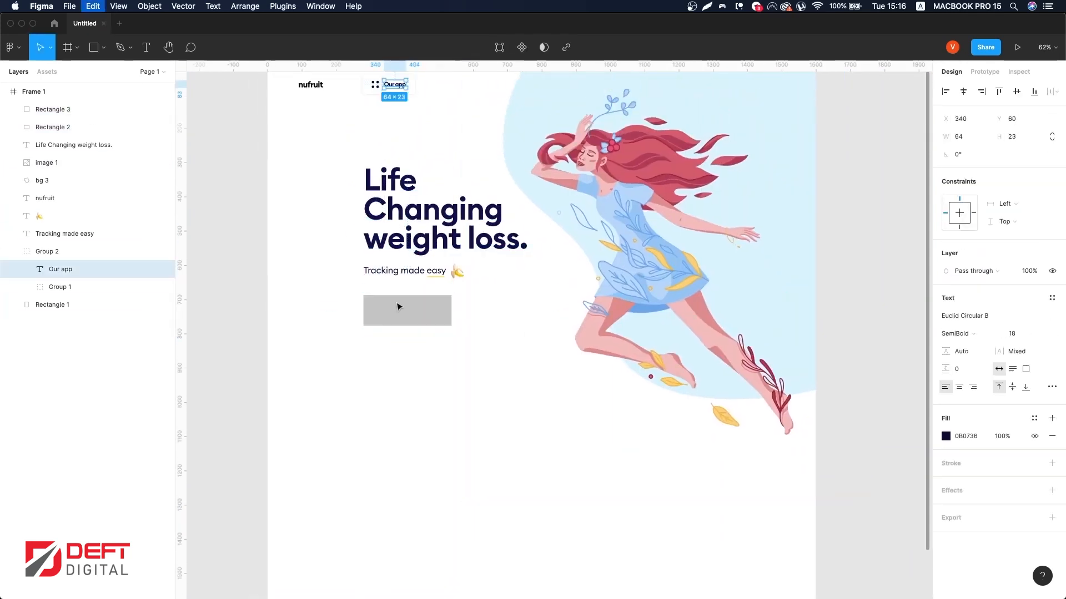
# Step: Paste the label onto the button rectangle and change its text to Start Now
pyautogui.scroll(5, 396, 307)
pyautogui.press('super+v')
pyautogui.moveTo(556, 331); pyautogui.dragTo(419, 304)
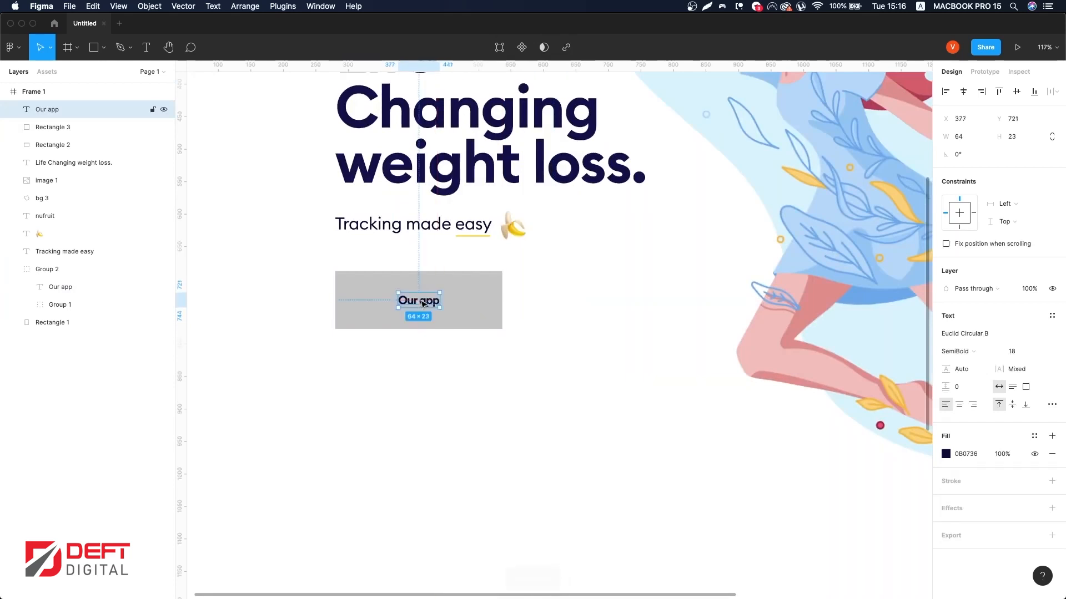
pyautogui.doubleClick(419, 302)
pyautogui.write('sa')
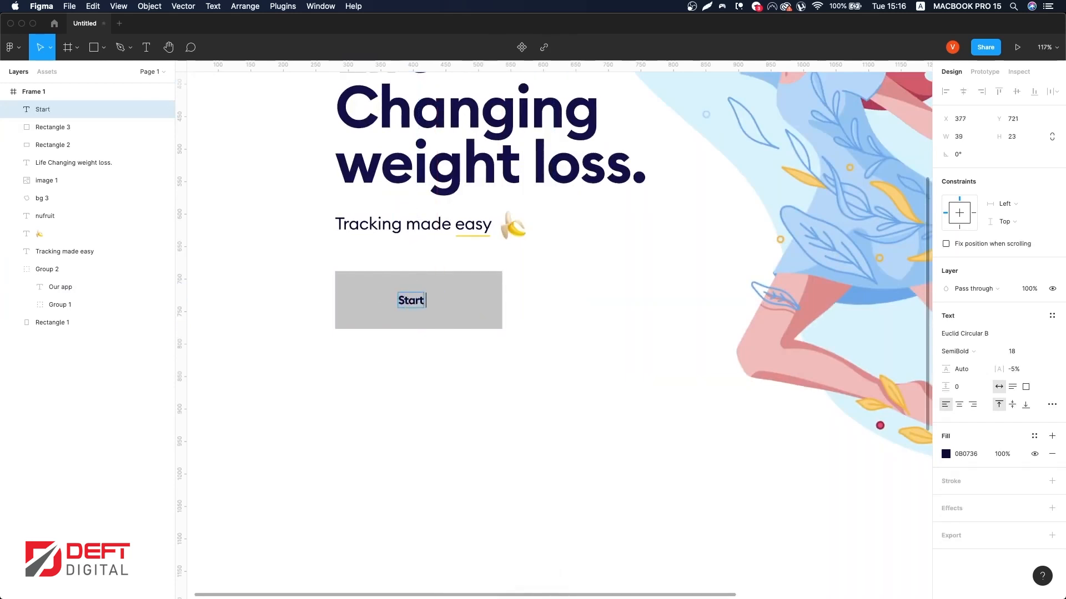
# Step: Change the Start Now label's colour to white and select the button rectangle
pyautogui.click(946, 454)
pyautogui.click(802, 315)
pyautogui.click(488, 310)
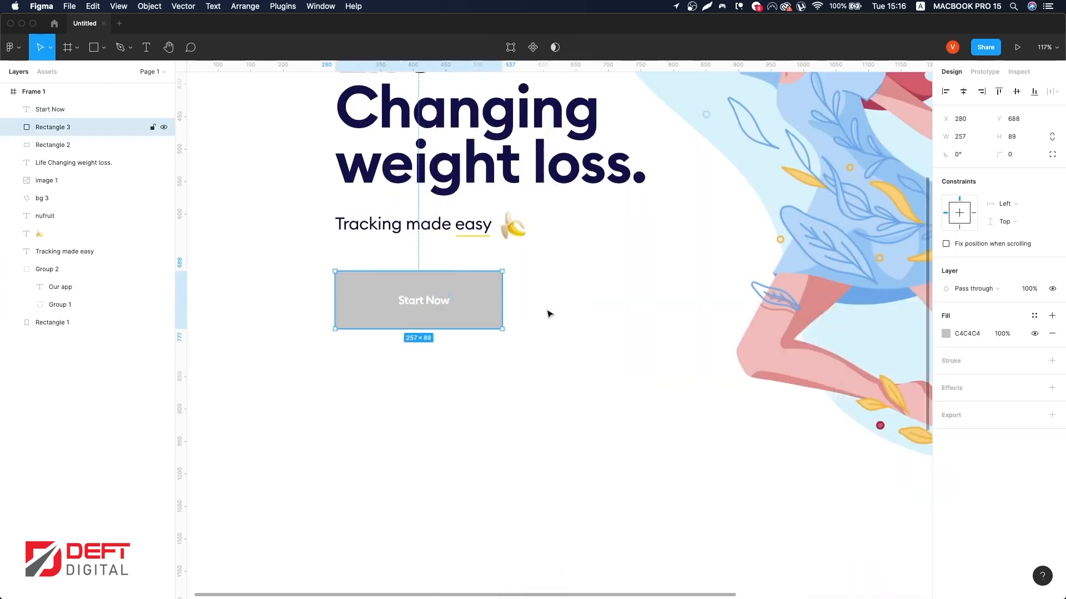
# Step: Fill the button rectangle with the #130F49 colour style and round its corners to about 31
pyautogui.click(1036, 315)
pyautogui.click(950, 338)
pyautogui.moveTo(1057, 171); pyautogui.dragTo(1065, 172)
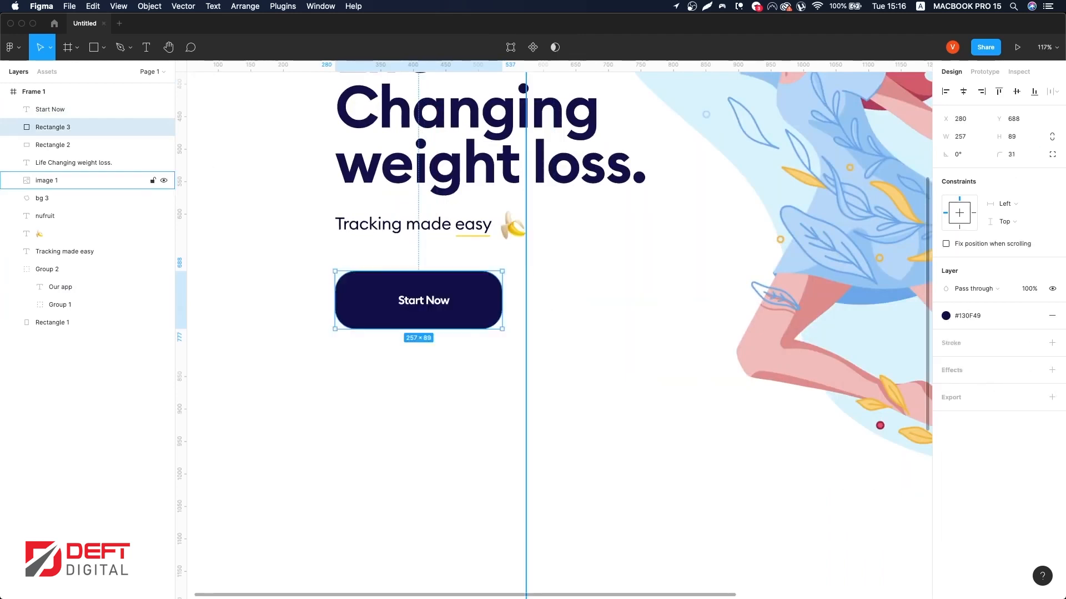
# Step: Center the Start Now label horizontally and vertically on the button rectangle
pyautogui.click(441, 306)
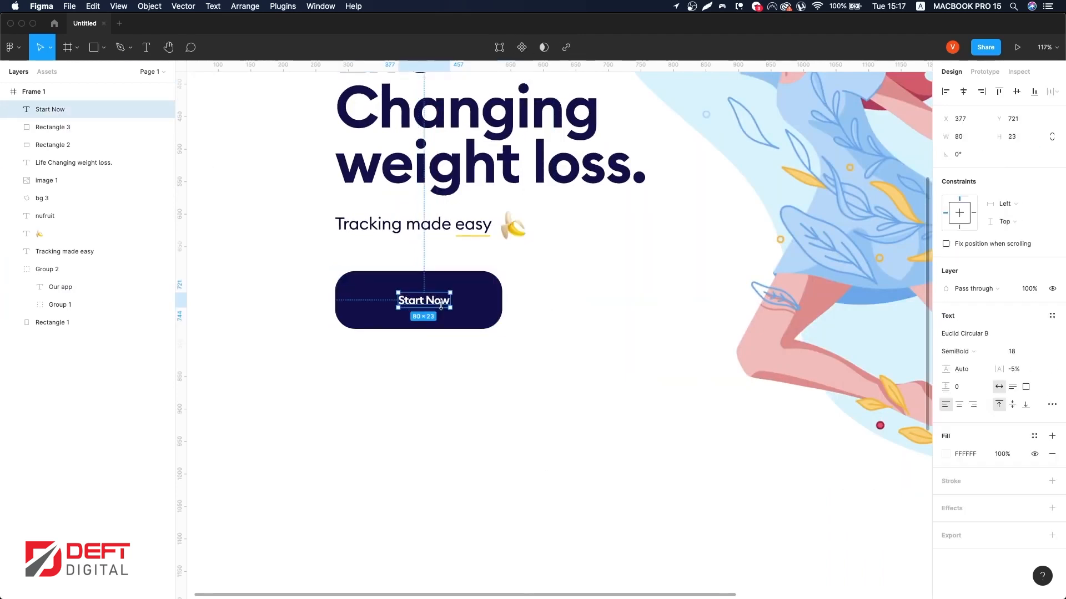
pyautogui.keyDown('shift'); pyautogui.click(469, 302); pyautogui.keyUp('shift')
pyautogui.hotkey('alt', 'h')
pyautogui.hotkey('alt', 'v')
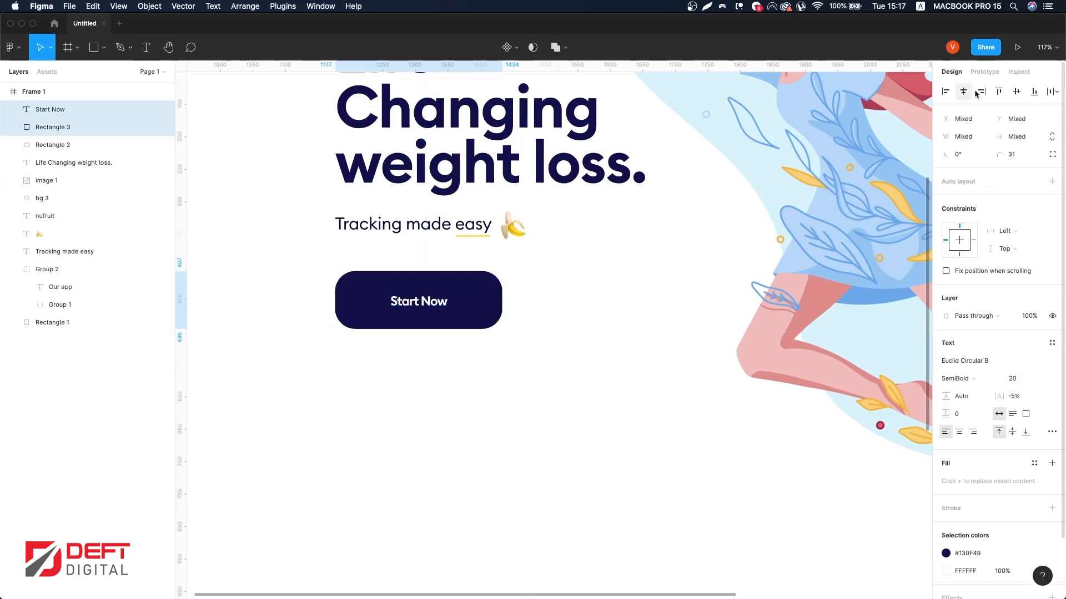
pyautogui.press('Return')
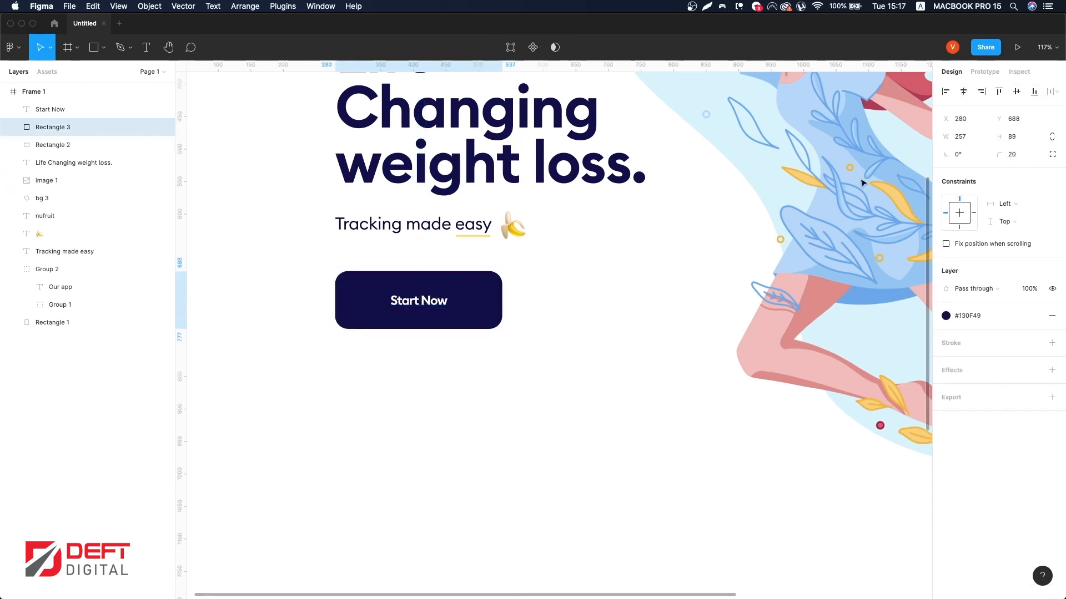
# Step: Resize the button rectangle to about 186 × 81 px
pyautogui.moveTo(502, 299); pyautogui.dragTo(464, 305)
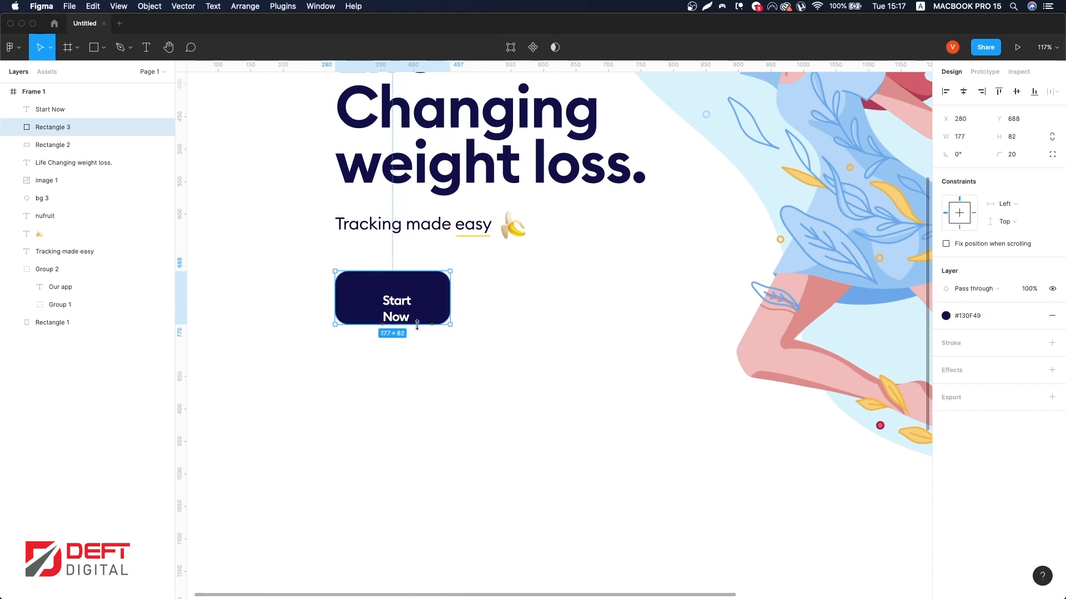
pyautogui.scroll(1, 419, 321)
pyautogui.moveTo(450, 293); pyautogui.dragTo(450, 300)
# Step: Set the Start Now label's font size to 18
pyautogui.click(416, 302)
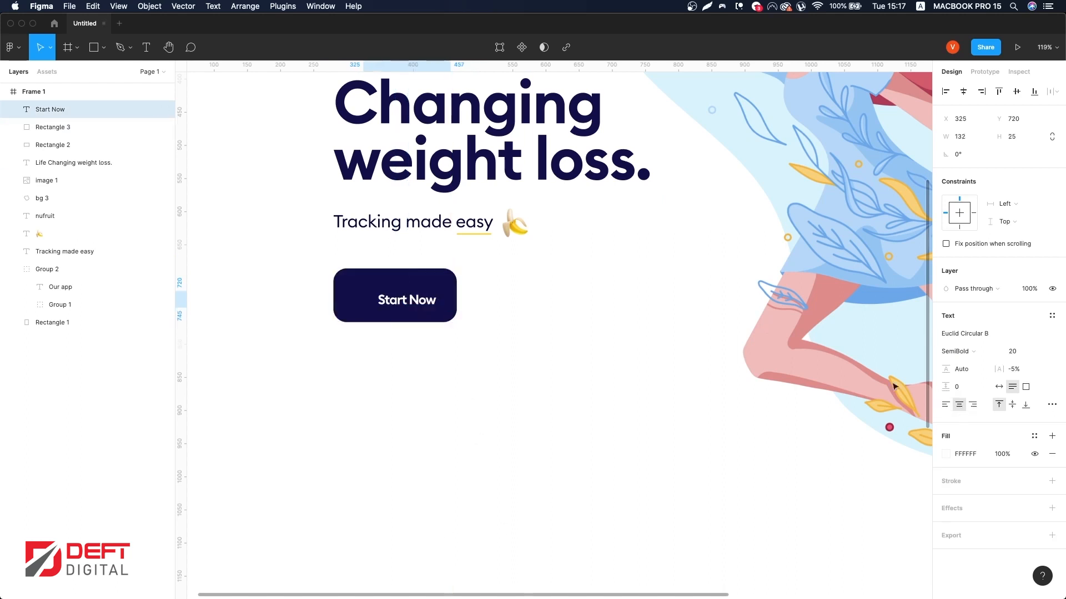
pyautogui.write('18')
pyautogui.press('Return')
# Step: Center the label horizontally on the button and set its font weight to Medium
pyautogui.keyDown('shift'); pyautogui.click(435, 279); pyautogui.keyUp('shift')
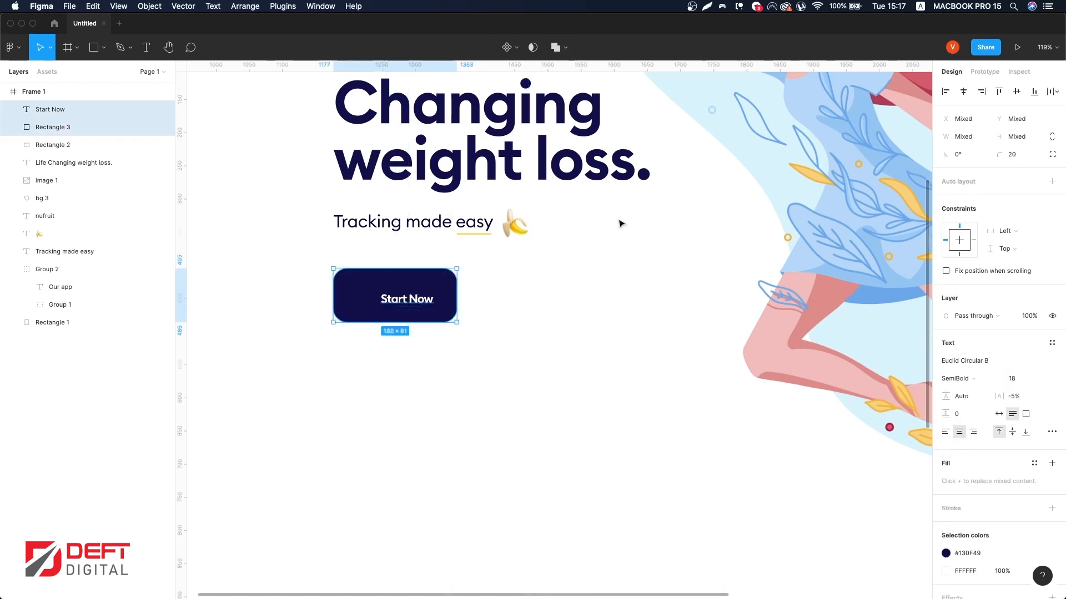
pyautogui.click(964, 91)
pyautogui.click(971, 382)
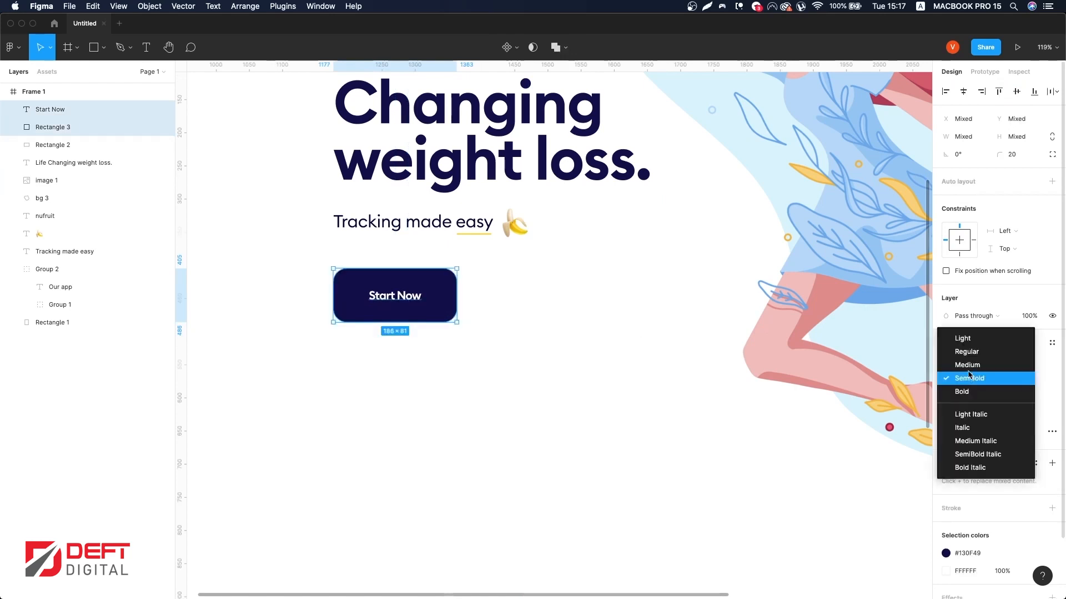
pyautogui.click(967, 365)
# Step: Group the button label and rectangle, then group the heading, subtitle, emoji and button together
pyautogui.press('super+g')
pyautogui.moveTo(420, 296); pyautogui.dragTo(416, 288)
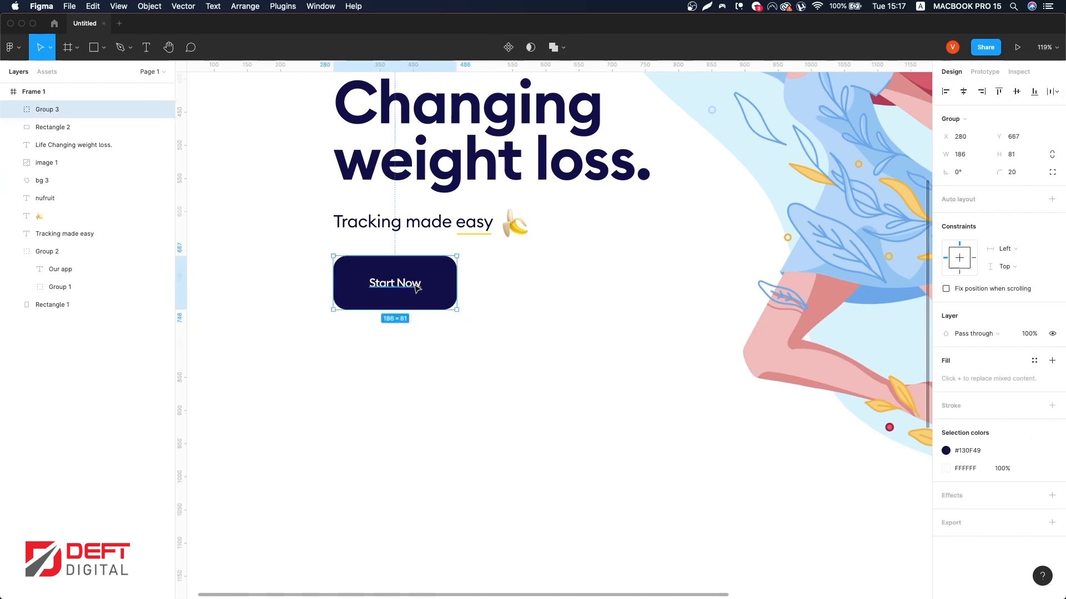
pyautogui.hotkey('shift', '1')
pyautogui.click(264, 171)
pyautogui.moveTo(263, 169); pyautogui.dragTo(465, 330)
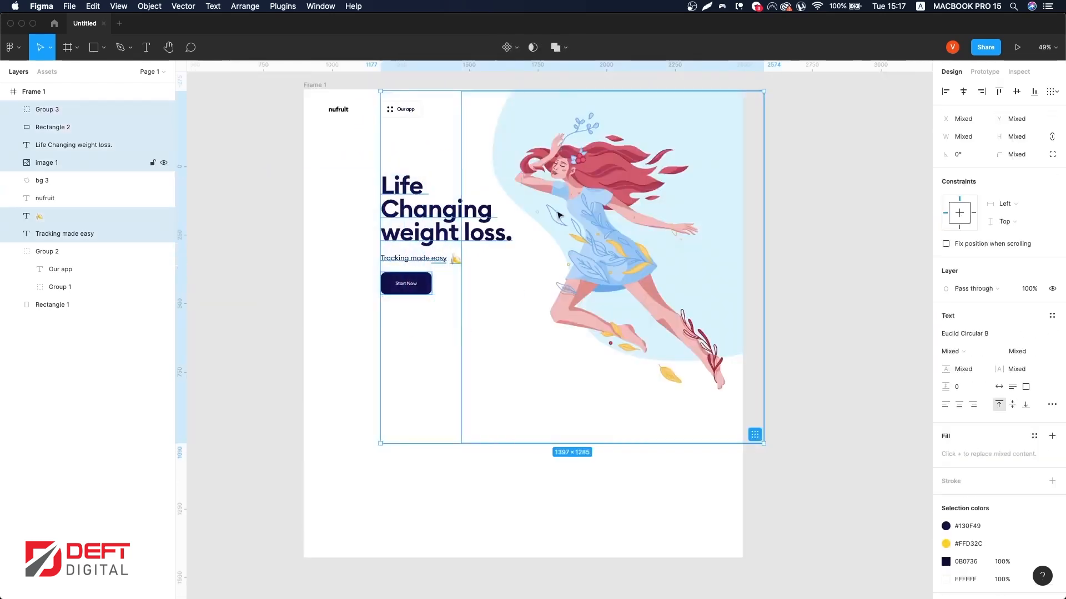
pyautogui.press('super+g')
# Step: Extend Frame 1's height to about 2137 px
pyautogui.click(328, 267)
pyautogui.hscroll(2, 328, 266)
pyautogui.click(270, 85)
pyautogui.scroll(-3, 416, 271)
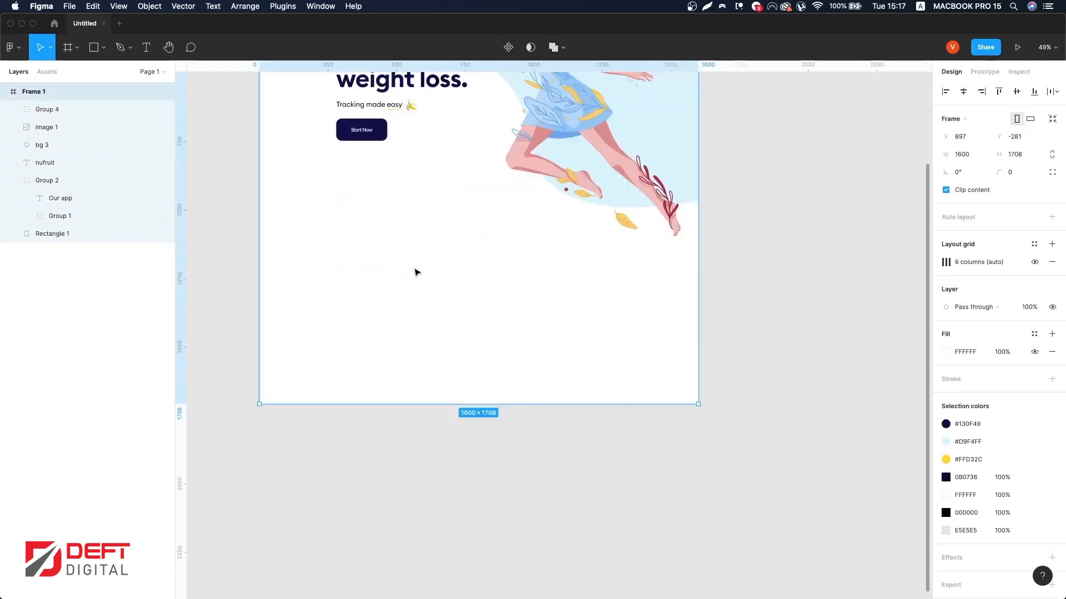
pyautogui.moveTo(521, 405); pyautogui.dragTo(534, 525)
pyautogui.scroll(2, 602, 350)
# Step: Draw a circle about 510 × 510 px below the hero button with the Ellipse tool
pyautogui.click(92, 44)
pyautogui.click(104, 48)
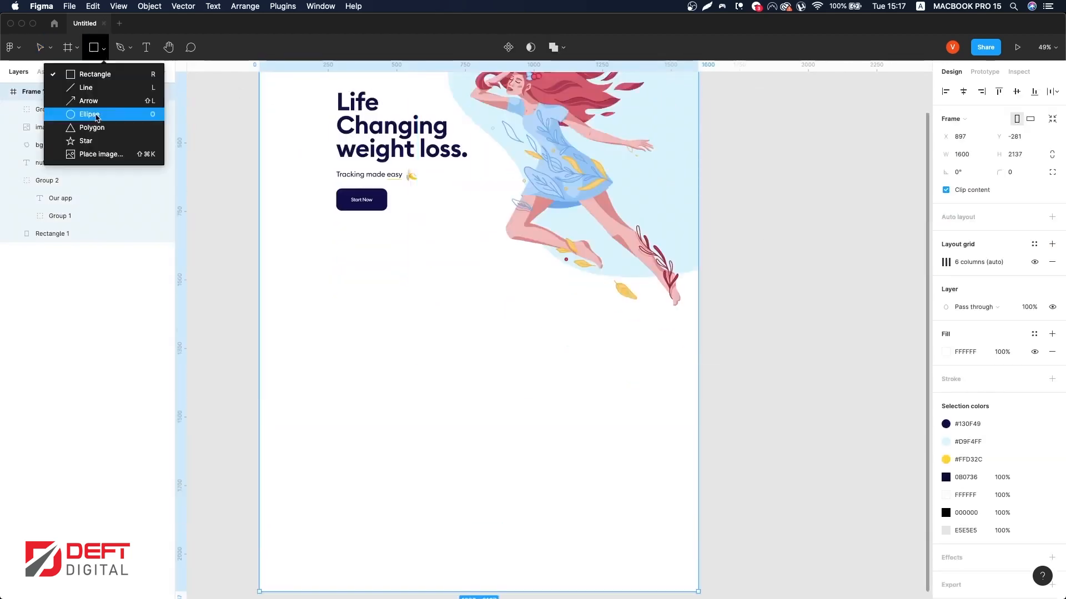
pyautogui.click(94, 114)
pyautogui.click(415, 409)
pyautogui.moveTo(412, 400); pyautogui.dragTo(442, 254)
pyautogui.moveTo(409, 256); pyautogui.dragTo(473, 410)
pyautogui.click(496, 383)
pyautogui.click(424, 414)
pyautogui.moveTo(398, 436); pyautogui.dragTo(396, 370)
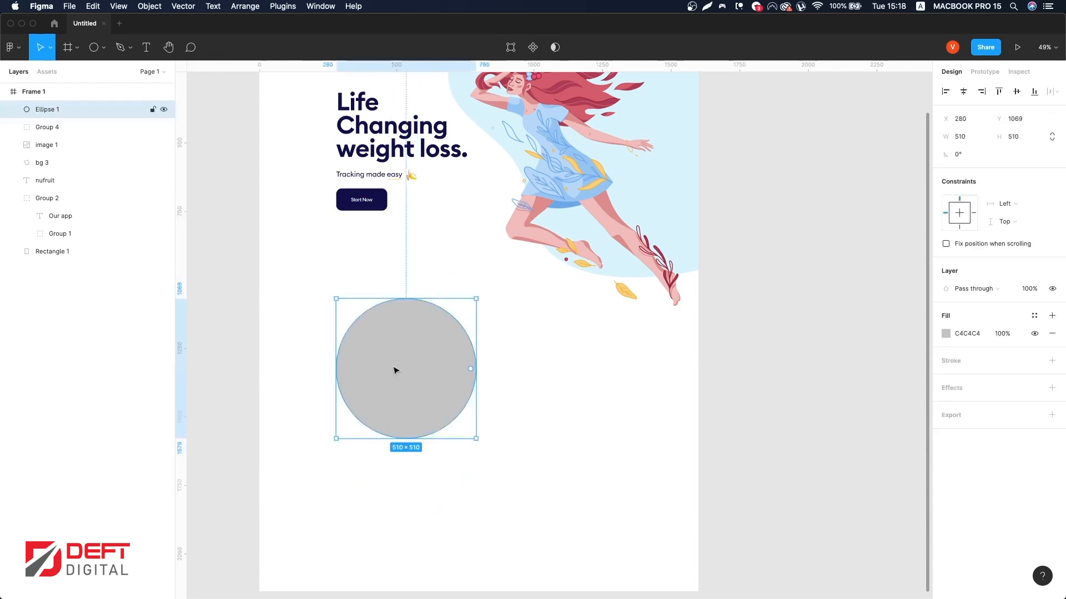
# Step: Reposition the blue blob background slightly left behind the illustration
pyautogui.scroll(3, 396, 371)
pyautogui.click(505, 108)
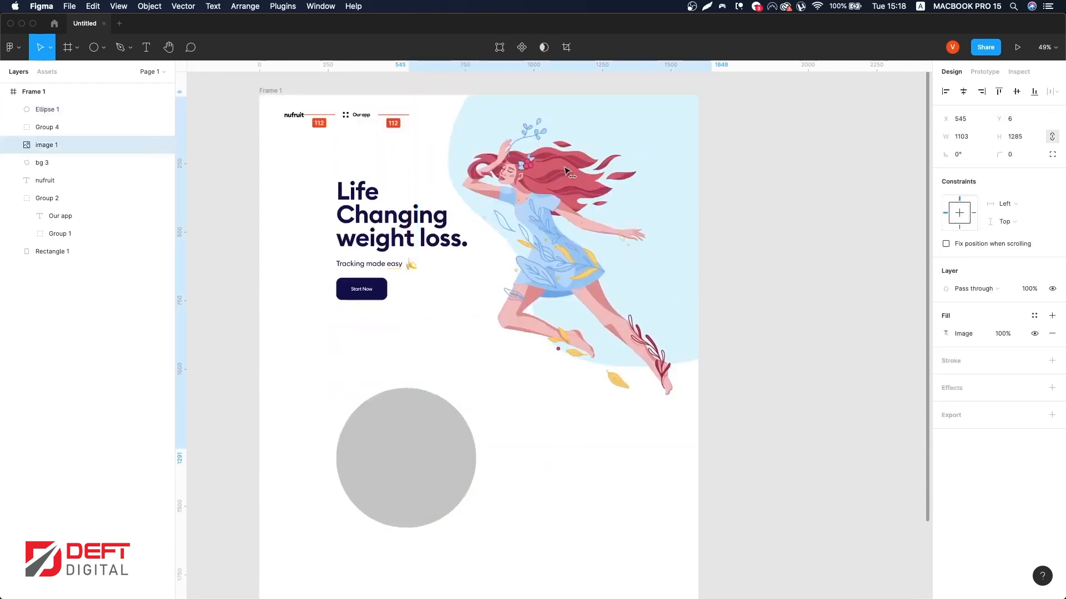
pyautogui.moveTo(759, 313); pyautogui.dragTo(664, 247)
pyautogui.keyDown('shift'); pyautogui.click(661, 239); pyautogui.keyUp('shift')
pyautogui.moveTo(650, 211); pyautogui.dragTo(667, 205)
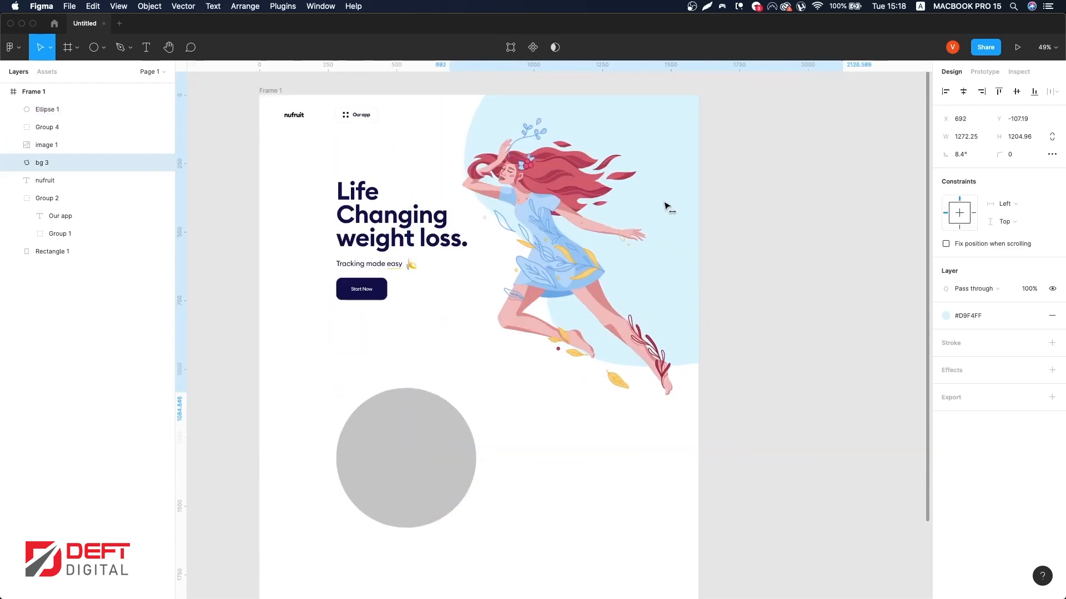
pyautogui.scroll(1, 665, 204)
pyautogui.moveTo(627, 336); pyautogui.dragTo(617, 336)
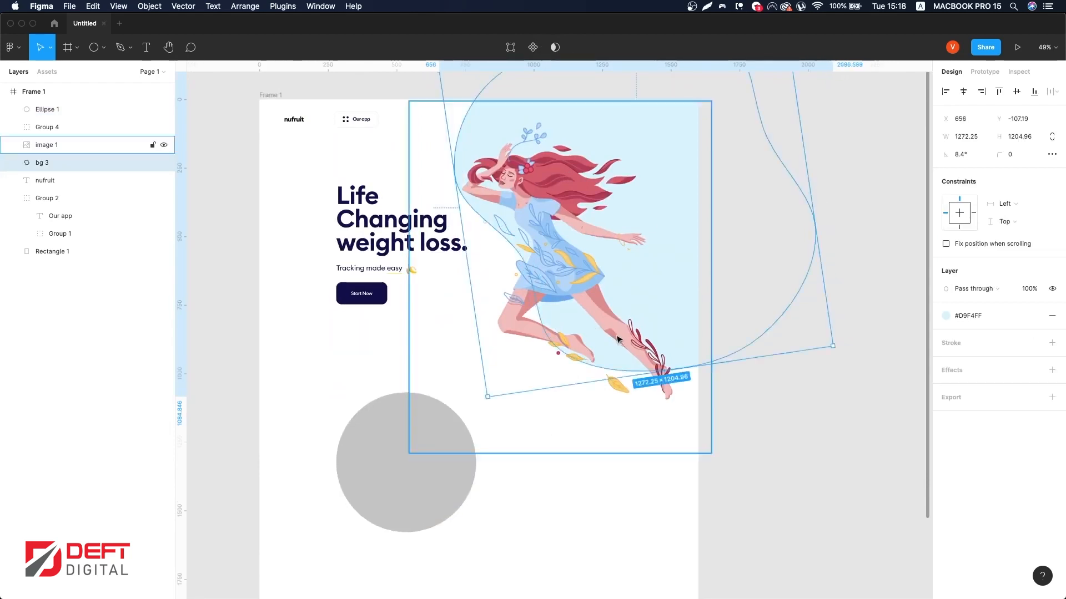
pyautogui.click(842, 309)
# Step: Resize the circle to about 501 × 501 px
pyautogui.scroll(-3, 810, 316)
pyautogui.click(442, 456)
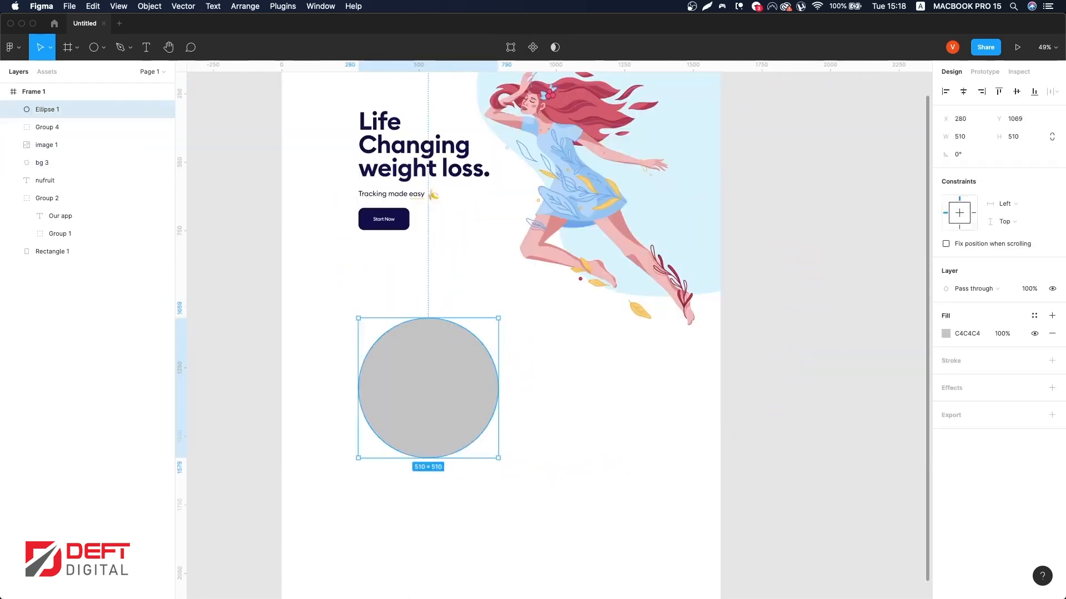
pyautogui.click(415, 464)
pyautogui.click(430, 453)
pyautogui.moveTo(433, 458); pyautogui.dragTo(433, 455)
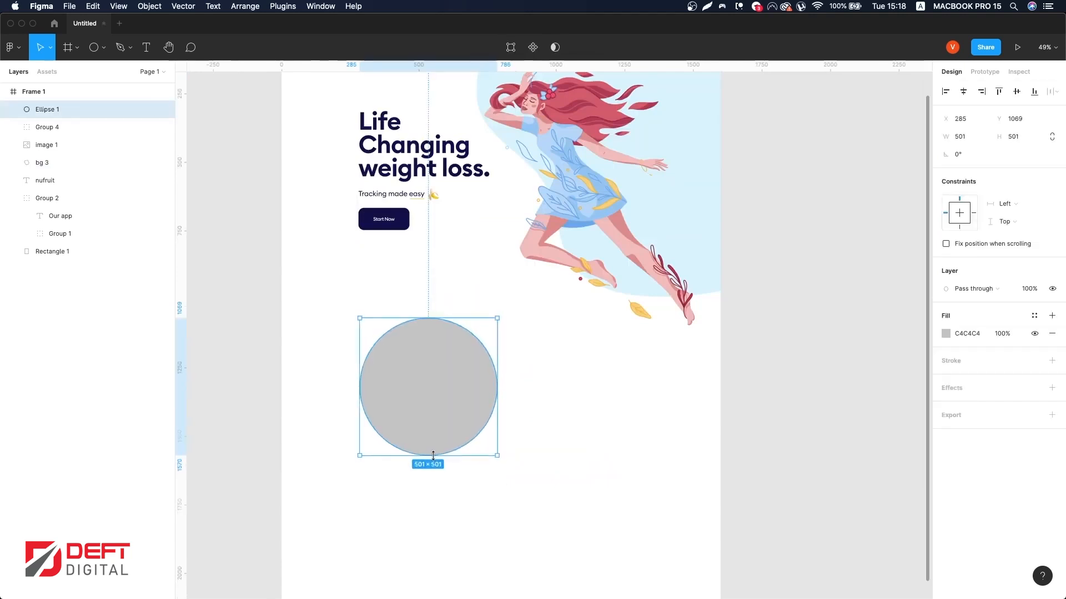
# Step: Fill the circle with the #FECFD0 colour style and align it back to the left margin
pyautogui.click(1034, 315)
pyautogui.click(984, 417)
pyautogui.hotkey('ctrl', 'g')
pyautogui.moveTo(445, 392); pyautogui.dragTo(443, 392)
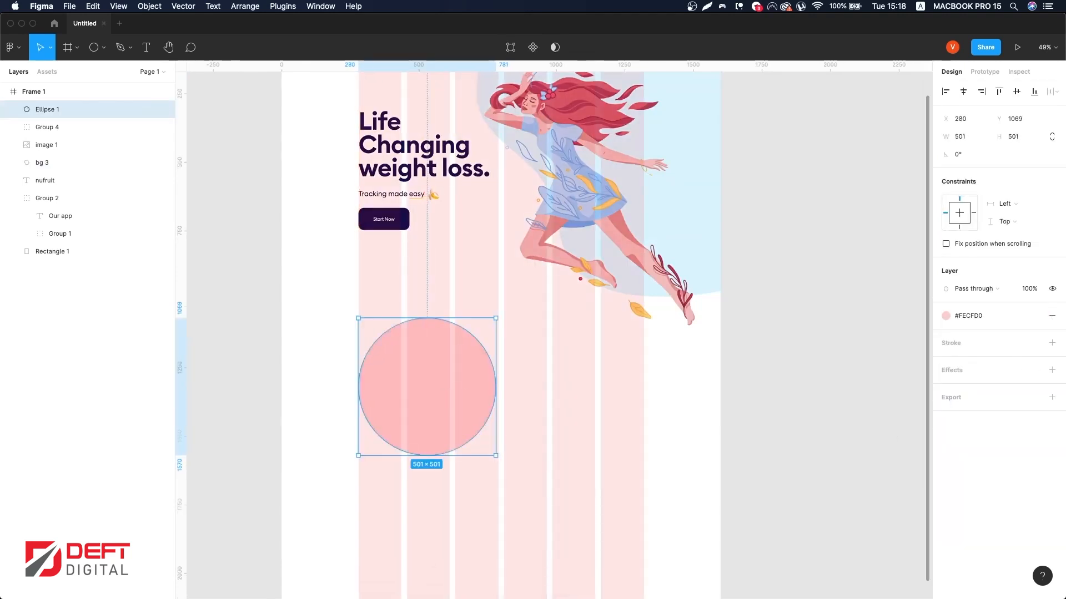
# Step: Paste the banana app screenshot and scale it to sit over the pink circle
pyautogui.hscroll(2, 459, 414)
pyautogui.hscroll(-4, 519, 499)
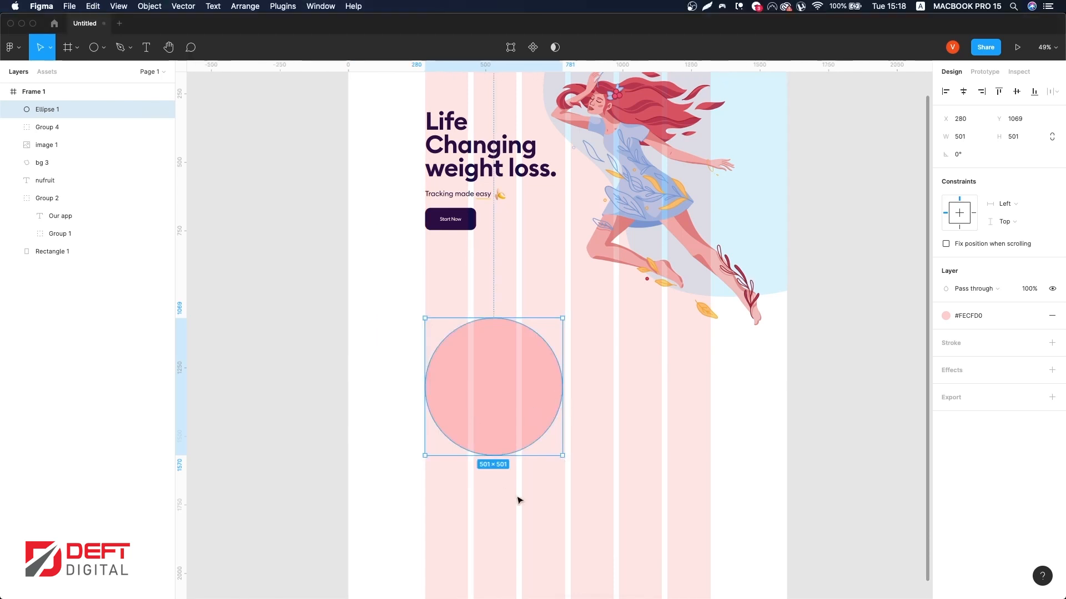
pyautogui.click(254, 242)
pyautogui.press('super+v')
pyautogui.moveTo(582, 322); pyautogui.dragTo(570, 455)
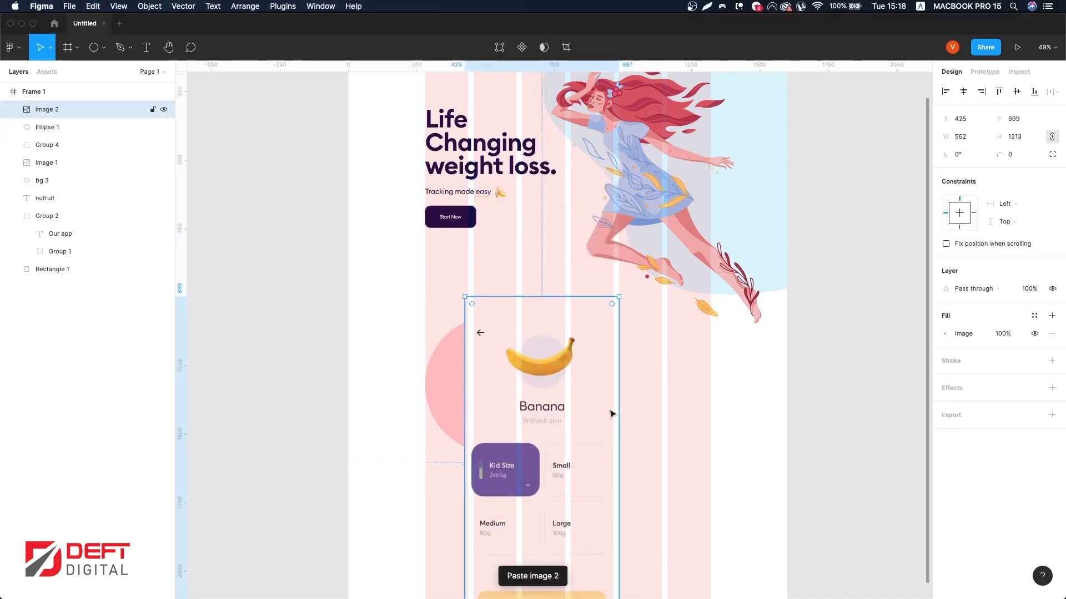
pyautogui.moveTo(619, 414)
pyautogui.mouseDown()
pyautogui.moveTo(585, 414)
pyautogui.moveTo(601, 414)
pyautogui.mouseUp()
pyautogui.hotkey('ctrl', 'g')
pyautogui.moveTo(592, 433); pyautogui.dragTo(539, 411)
pyautogui.keyDown('shift'); pyautogui.click(551, 404); pyautogui.keyUp('shift')
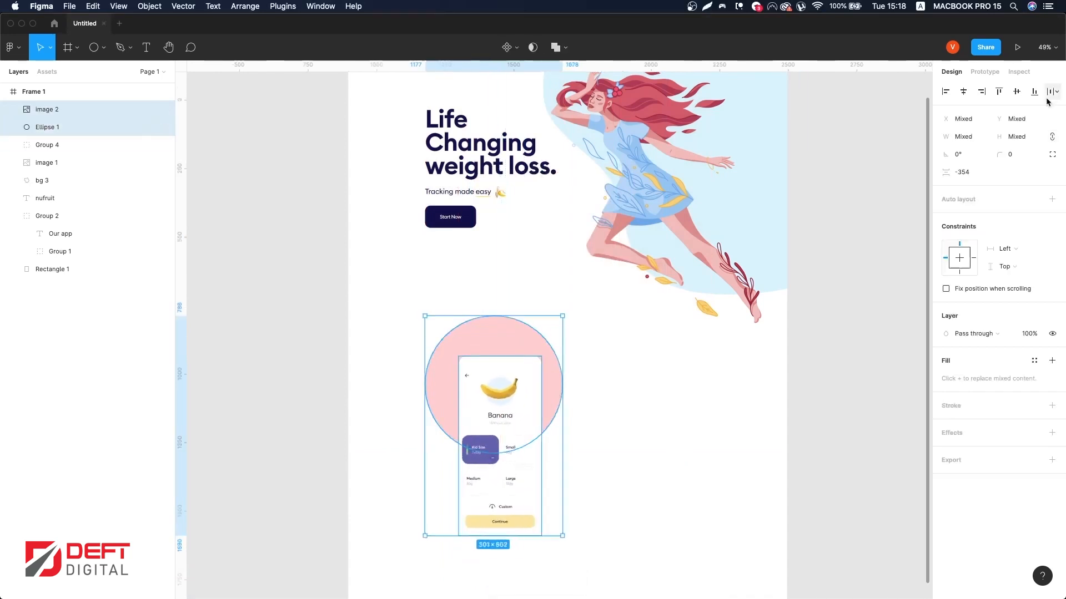
# Step: Center the screenshot horizontally on the circle and duplicate the circle
pyautogui.click(963, 91)
pyautogui.click(674, 343)
pyautogui.click(546, 415)
pyautogui.press('super+d')
pyautogui.keyDown('shift'); pyautogui.click(502, 420); pyautogui.keyUp('shift')
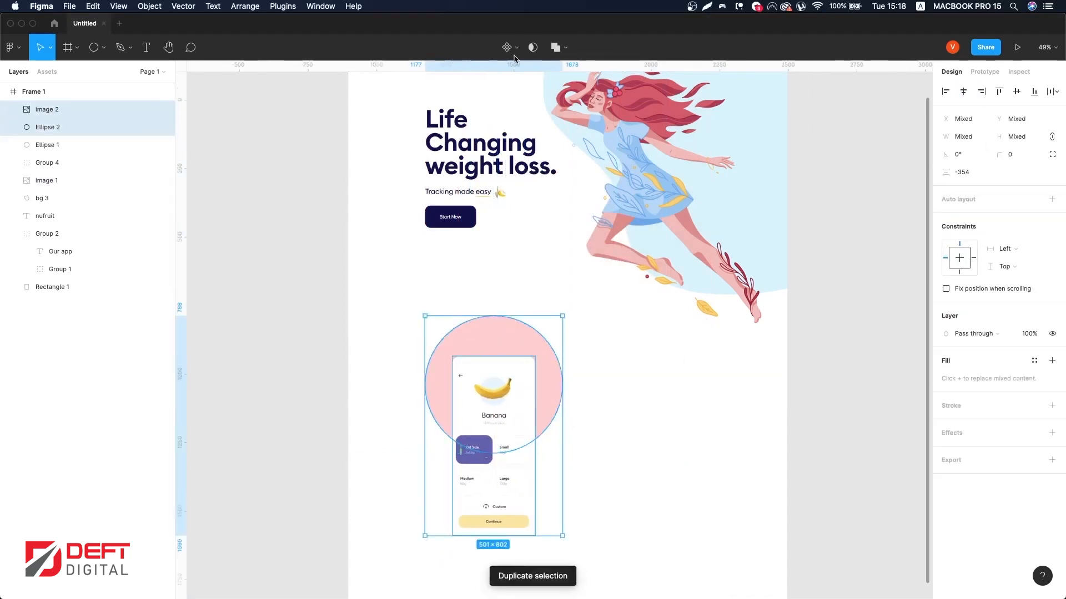
# Step: Mask the screenshot with the duplicate circle and duplicate the screenshot inside the mask group
pyautogui.click(543, 48)
pyautogui.click(66, 142)
pyautogui.click(63, 128)
pyautogui.press('super+d')
# Step: Replace the duplicate screenshot's fill with the #E35168 colour style and set its opacity to 20%
pyautogui.click(1051, 318)
pyautogui.click(1052, 298)
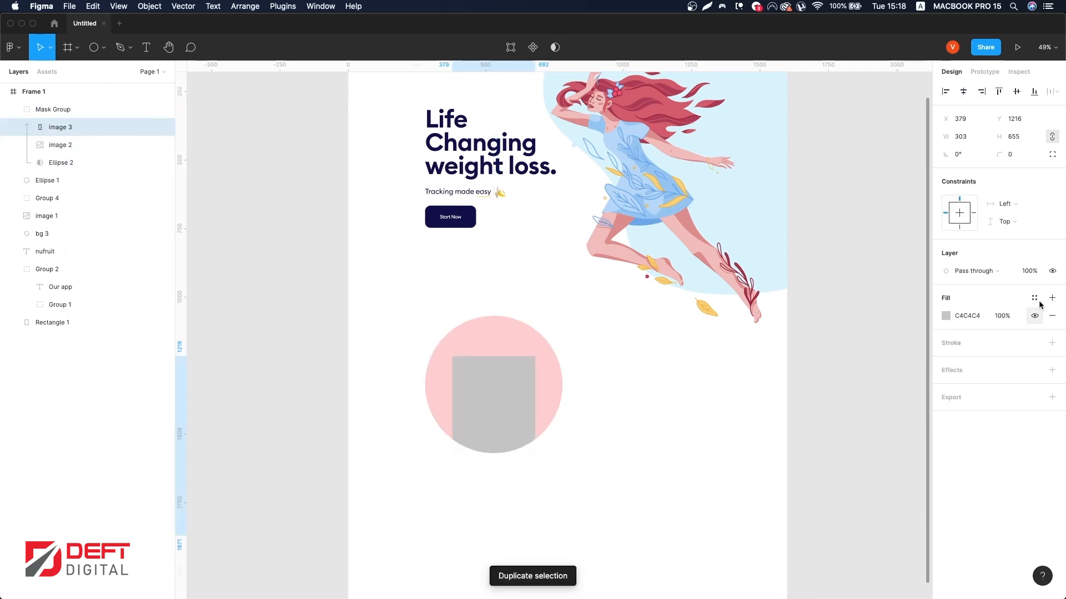
pyautogui.click(1034, 299)
pyautogui.click(968, 418)
pyautogui.press('2')
# Step: Move the pink duplicate below the screenshot and change its effect to a Layer blur of 74
pyautogui.moveTo(59, 128); pyautogui.dragTo(60, 153)
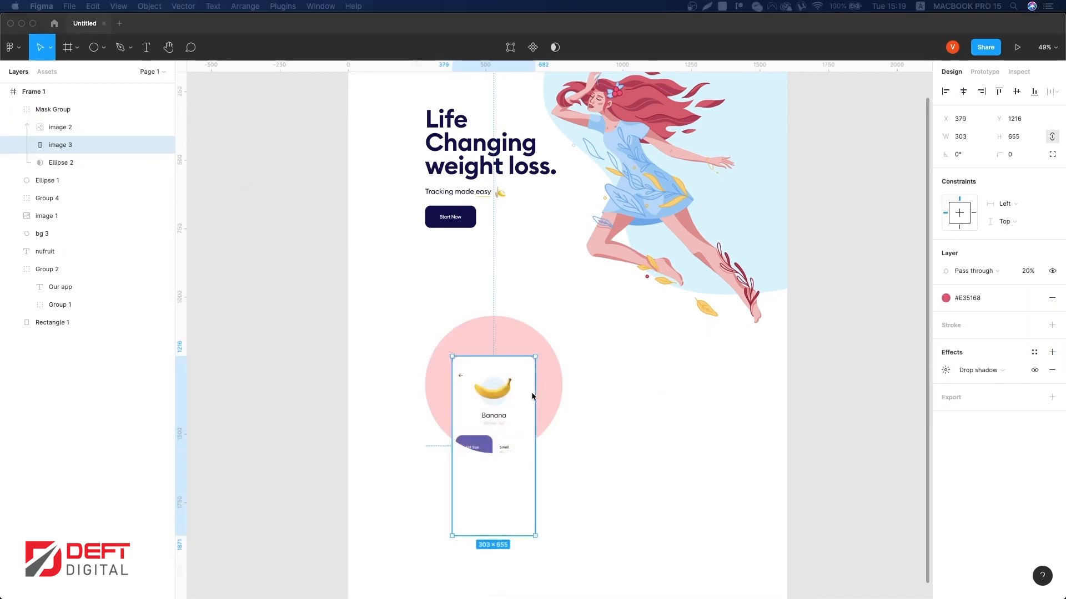
pyautogui.click(946, 372)
pyautogui.click(982, 371)
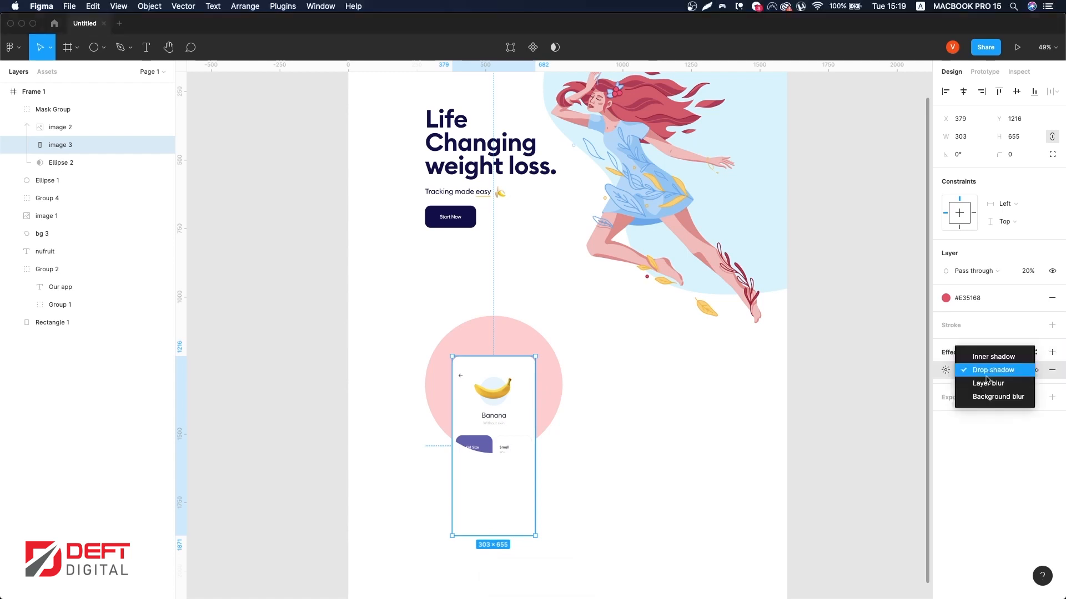
pyautogui.click(985, 383)
pyautogui.click(945, 374)
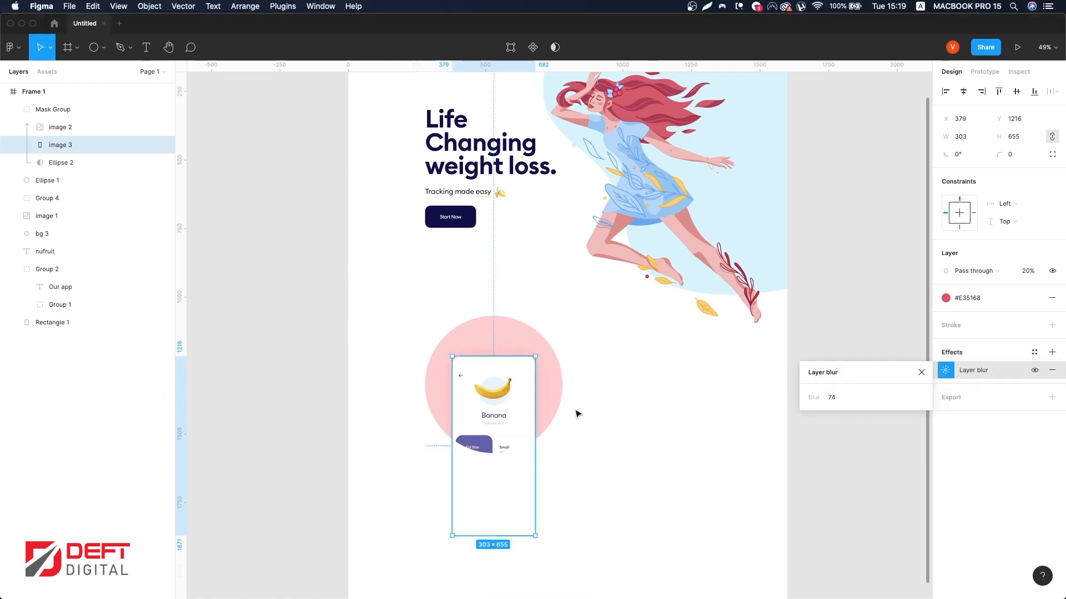
# Step: Resize the blurred shadow to about 303 × 419 px, then scale it with the screenshot to about 282 px wide
pyautogui.moveTo(493, 398); pyautogui.dragTo(507, 401)
pyautogui.moveTo(500, 542); pyautogui.dragTo(522, 471)
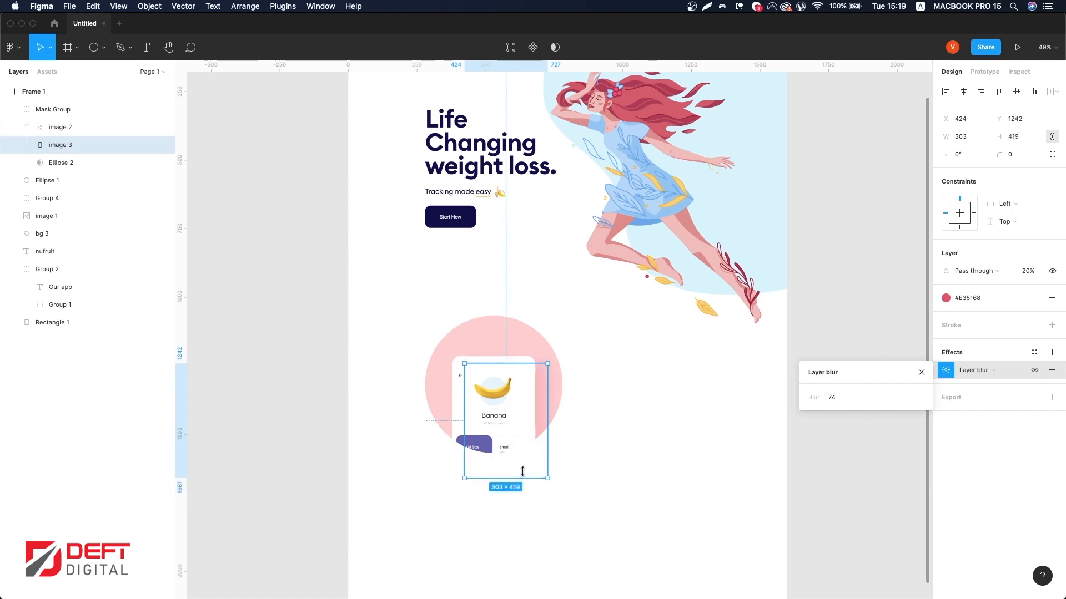
pyautogui.keyDown('shift'); pyautogui.click(479, 375); pyautogui.keyUp('shift')
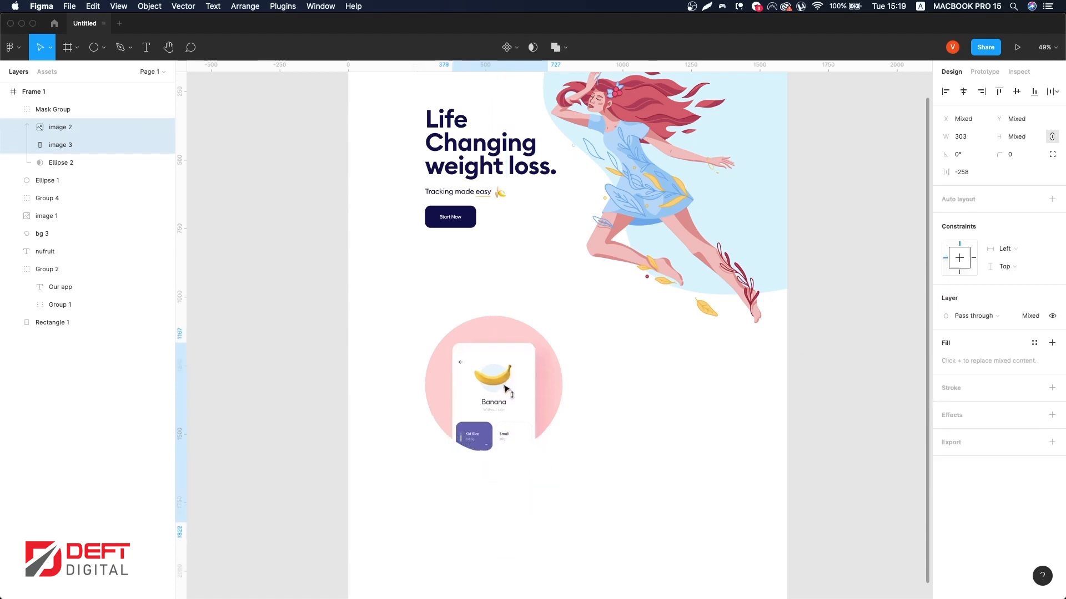
pyautogui.moveTo(505, 386); pyautogui.dragTo(507, 380)
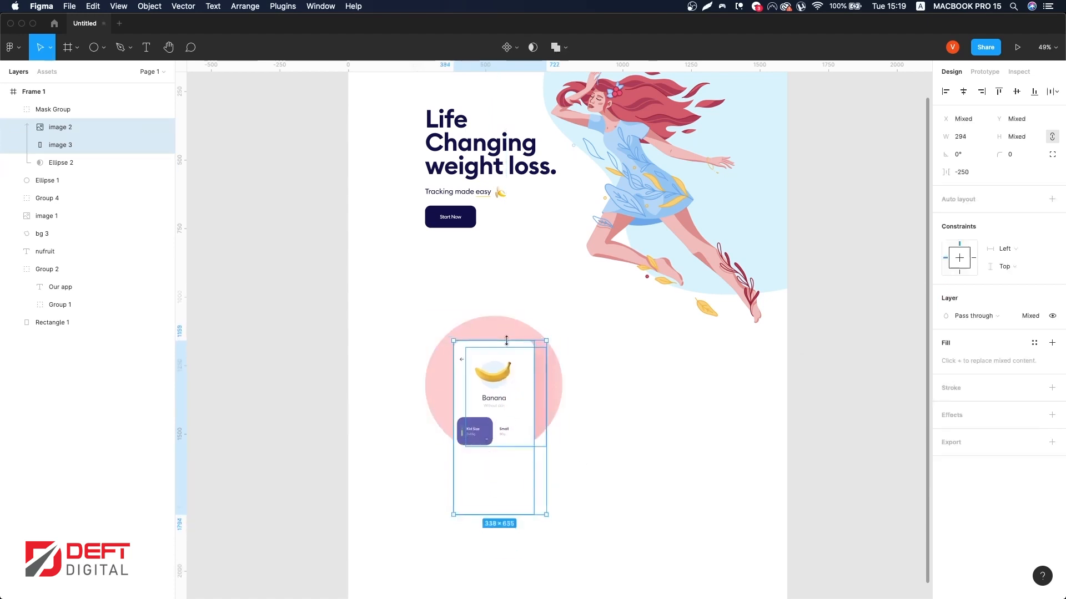
pyautogui.moveTo(505, 338); pyautogui.dragTo(505, 344)
pyautogui.moveTo(494, 414); pyautogui.dragTo(494, 410)
pyautogui.moveTo(497, 357); pyautogui.dragTo(509, 372)
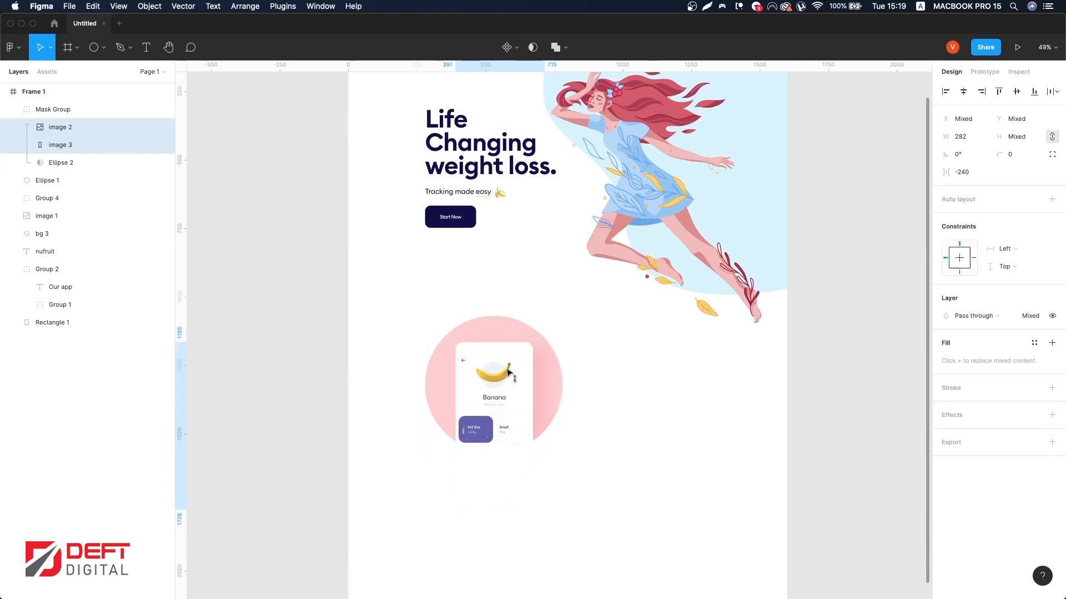
pyautogui.hscroll(2, 580, 389)
pyautogui.click(583, 391)
pyautogui.scroll(-2, 589, 403)
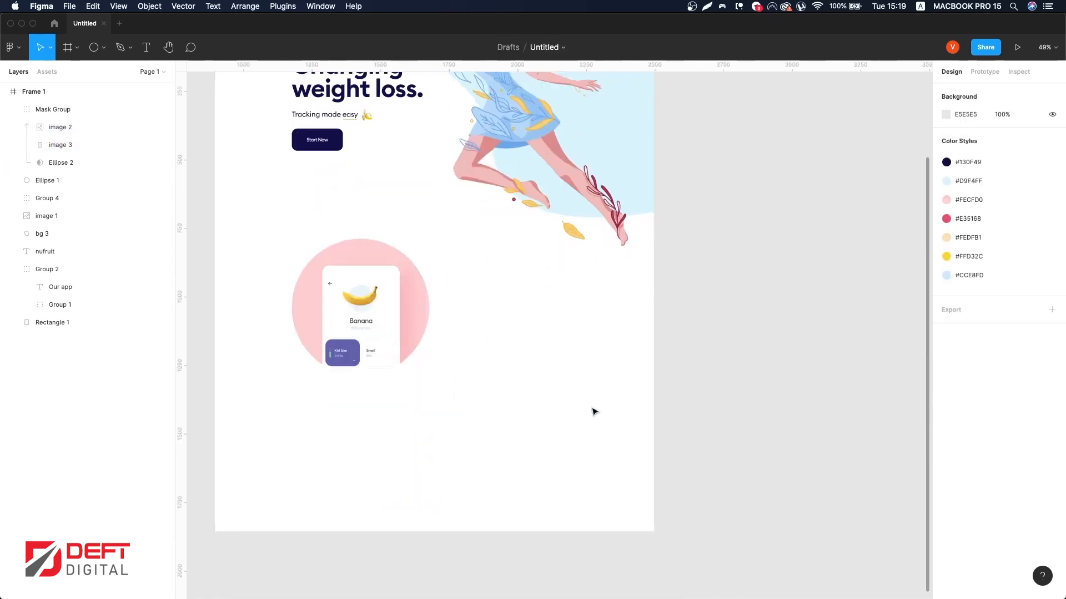
pyautogui.hscroll(2, 548, 403)
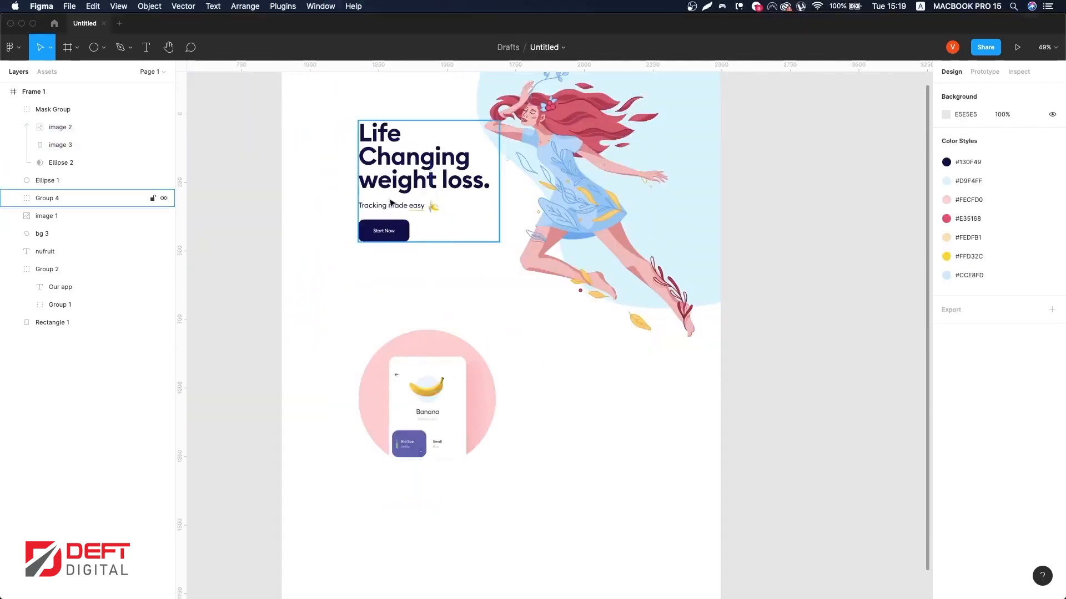
# Step: Duplicate the hero text group and move the copy down beside the circle
pyautogui.doubleClick(391, 205)
pyautogui.keyDown('shift'); pyautogui.click(404, 232); pyautogui.keyUp('shift')
pyautogui.keyDown('shift'); pyautogui.click(415, 182); pyautogui.keyUp('shift')
pyautogui.press('Escape')
pyautogui.moveTo(415, 183); pyautogui.dragTo(582, 400)
# Step: Delete the banana emoji and underline from the copied subtitle
pyautogui.doubleClick(595, 427)
pyautogui.scroll(5, 581, 431)
pyautogui.keyDown('shift'); pyautogui.click(588, 423); pyautogui.keyUp('shift')
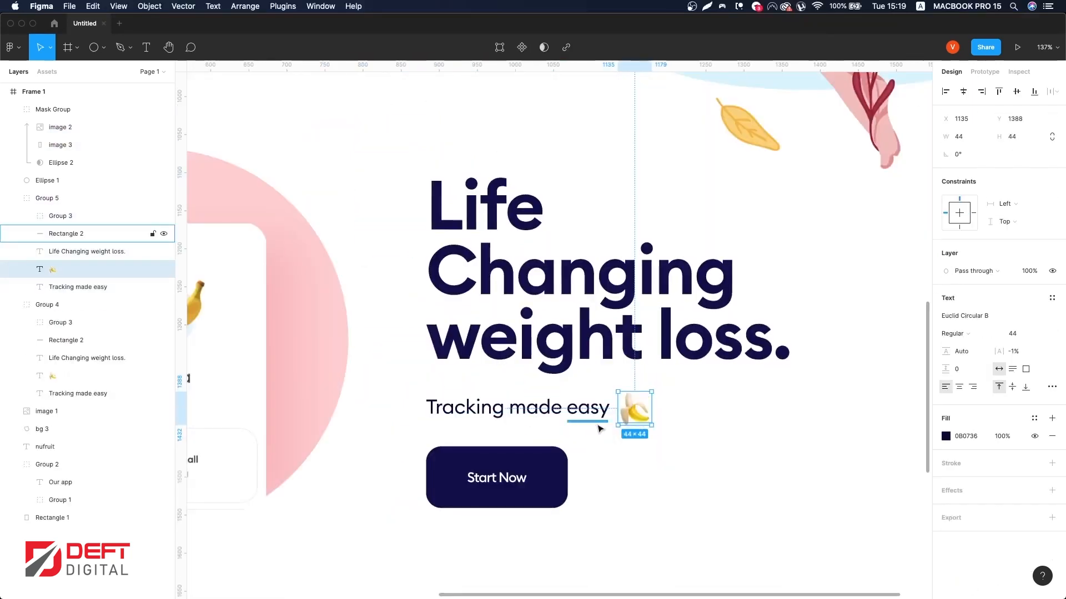
pyautogui.press('Delete')
# Step: Replace the copied heading's text with "Set your own targets." and set its font size to 68
pyautogui.doubleClick(614, 331)
pyautogui.write('Sew')
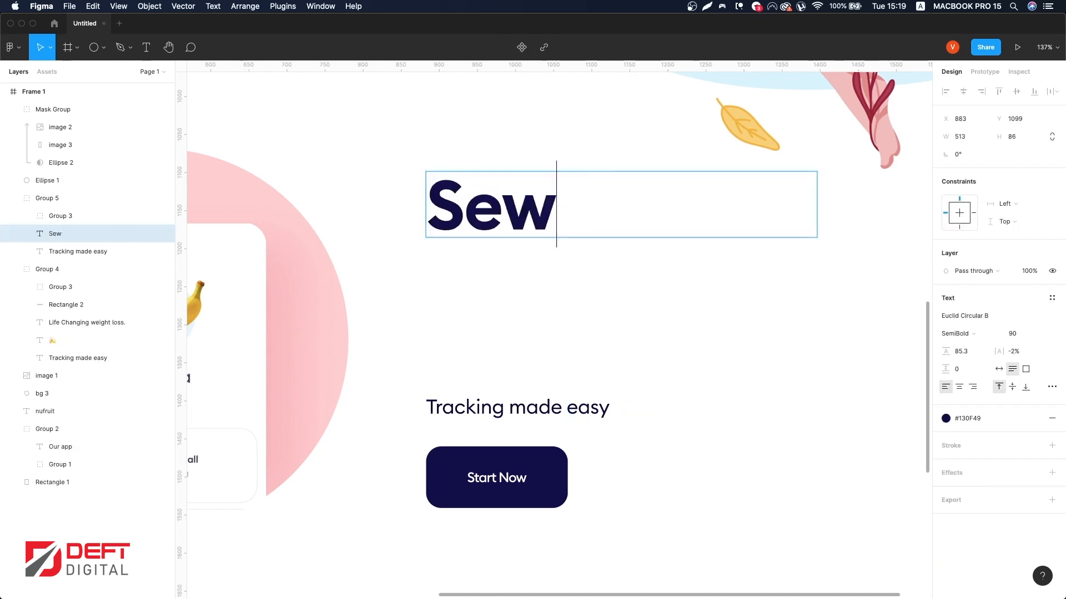
pyautogui.write(' your own targets.')
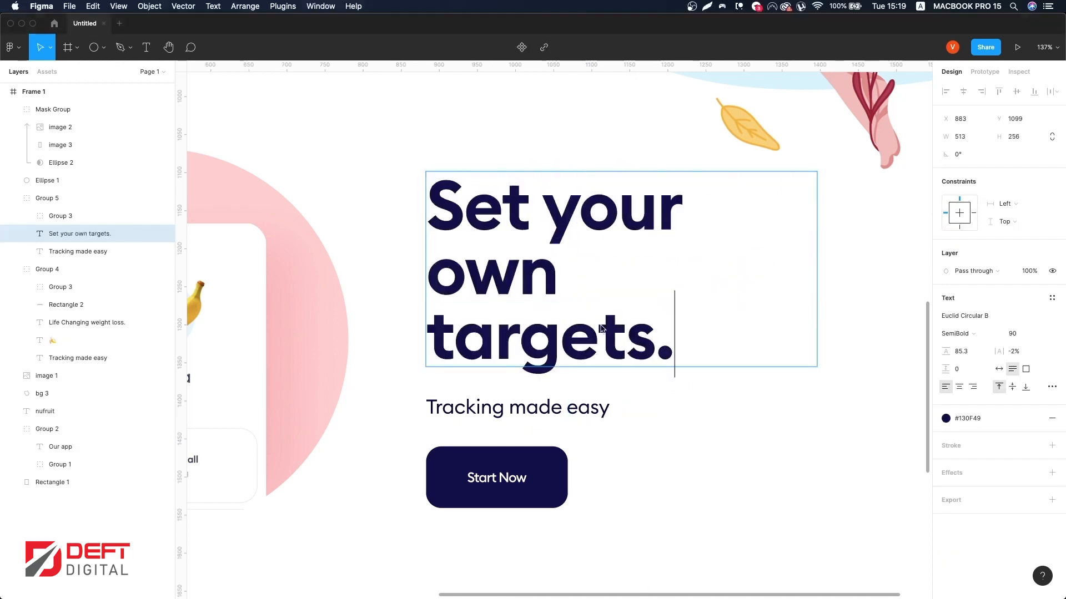
pyautogui.press('super+a')
pyautogui.write('68')
pyautogui.press('Return')
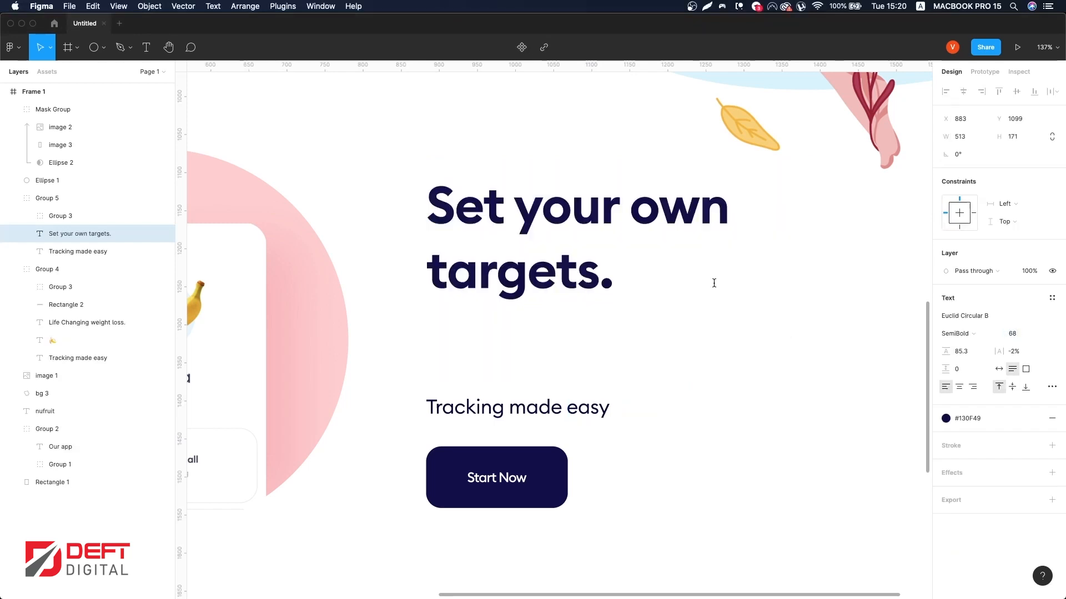
# Step: Set the heading's line height to 63.8 and nudge the heading down
pyautogui.moveTo(945, 351); pyautogui.dragTo(922, 353)
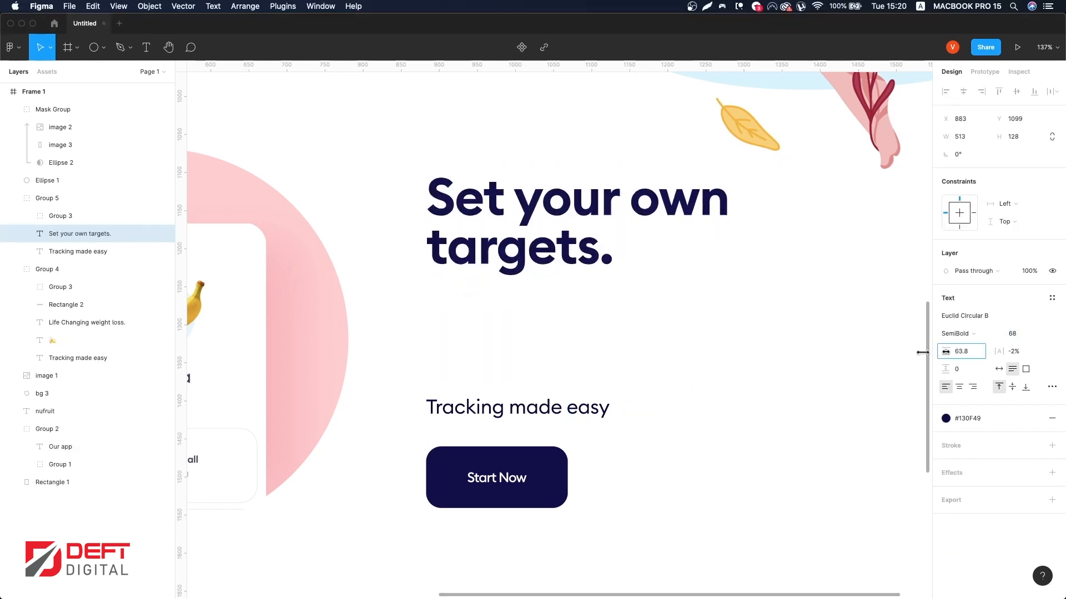
pyautogui.hotkey('shift', 'Down')
pyautogui.hotkey('shift', 'Down')
pyautogui.hotkey('shift', 'Down')
pyautogui.hotkey('shift', 'Down')
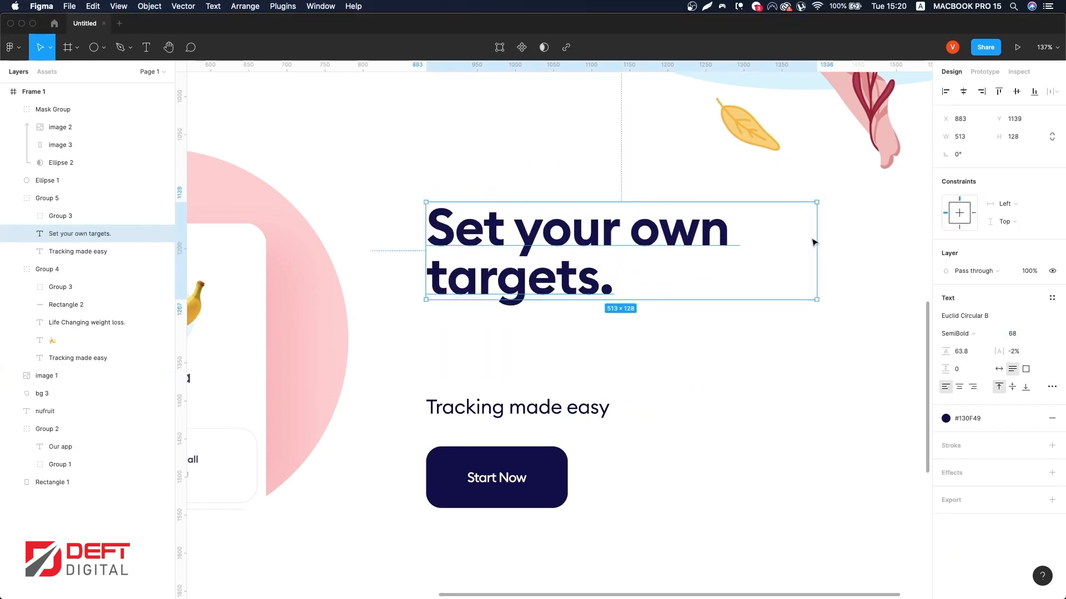
# Step: Narrow the heading's text box to about 397 px wide and nudge it down slightly
pyautogui.moveTo(814, 240); pyautogui.dragTo(728, 258)
pyautogui.press('Down')
pyautogui.press('Down')
pyautogui.press('Down')
pyautogui.press('Down')
pyautogui.press('Down')
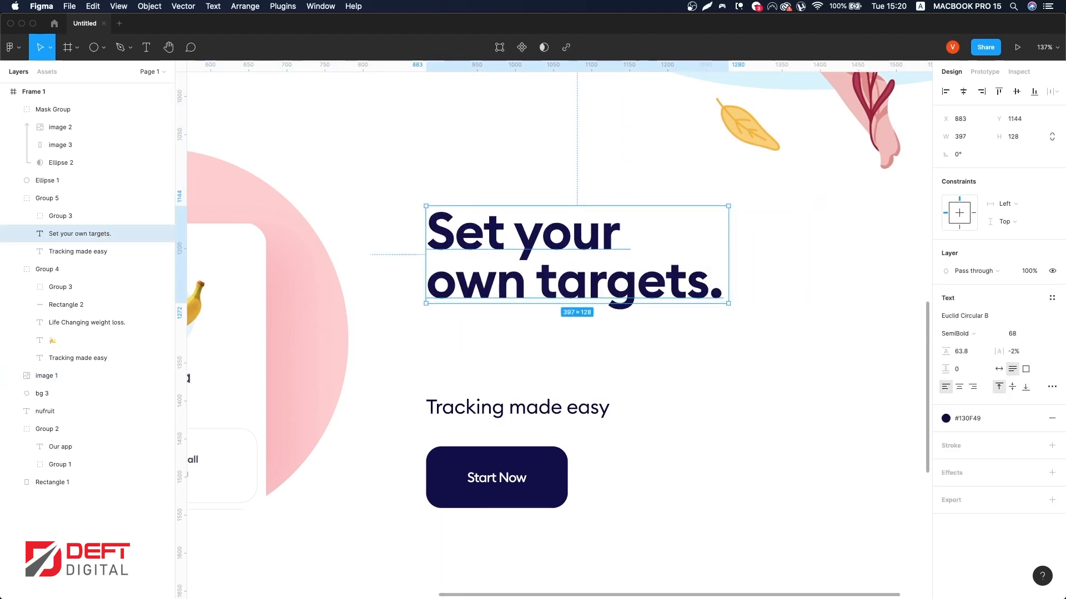
# Step: Replace the subtitle with the pasted paragraph "Our Well Balanced goal is the one we recommend…" and widen it to about 437 px
pyautogui.press('super+Tab')
pyautogui.doubleClick(523, 408)
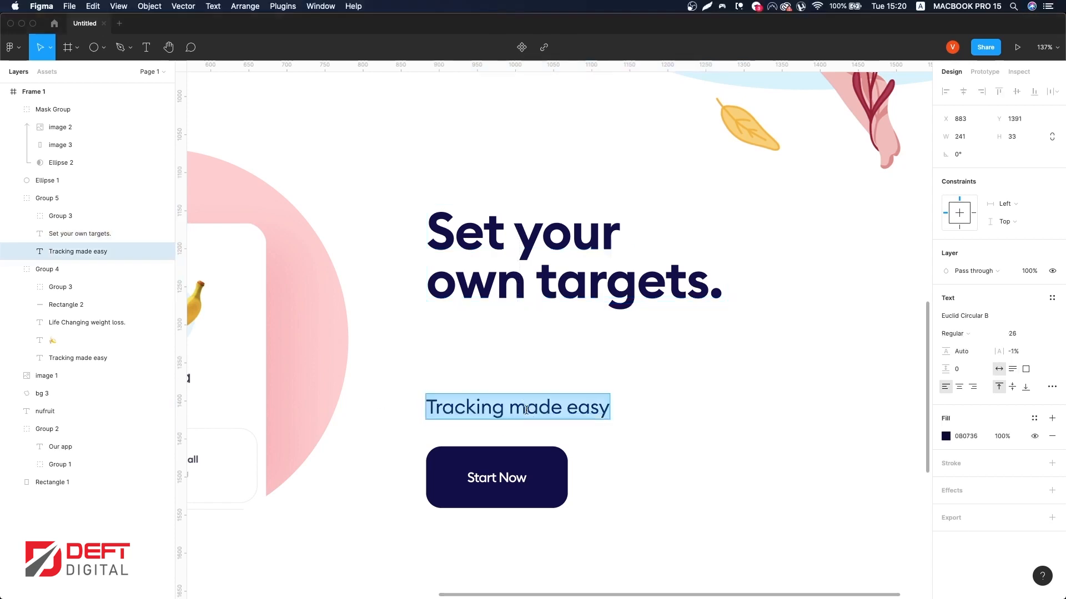
pyautogui.press('super+v')
pyautogui.press('Escape')
pyautogui.scroll(-10, 733, 397)
pyautogui.moveTo(858, 397); pyautogui.dragTo(758, 380)
pyautogui.scroll(5, 719, 401)
pyautogui.scroll(2, 702, 379)
pyautogui.scroll(2, 708, 390)
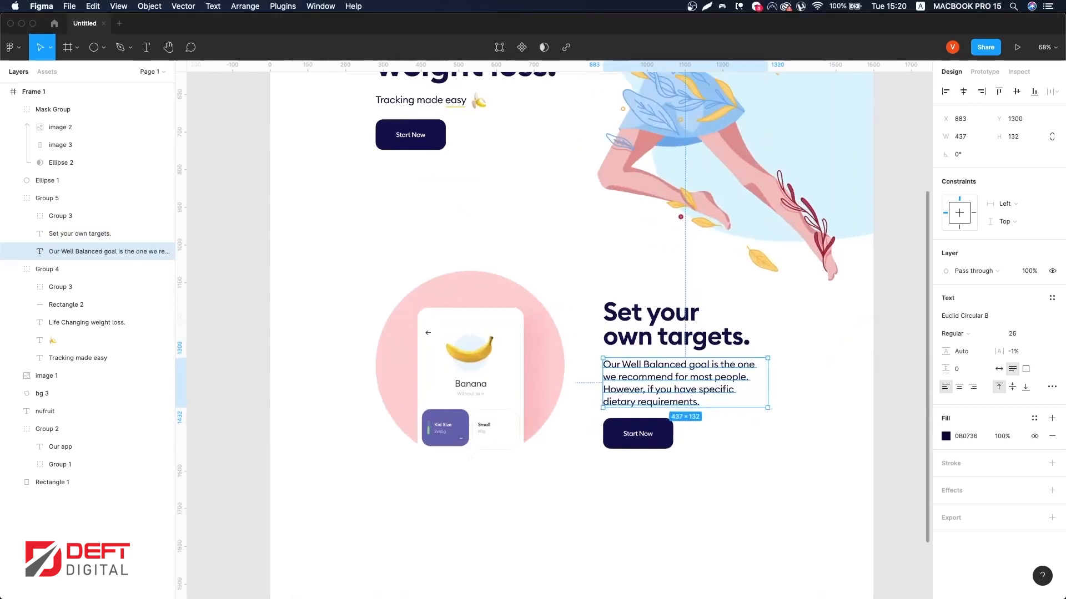
# Step: Style the paragraph with the #130F49 color, 40% opacity and a 34.8 line height
pyautogui.click(1034, 423)
pyautogui.click(854, 441)
pyautogui.press('4')
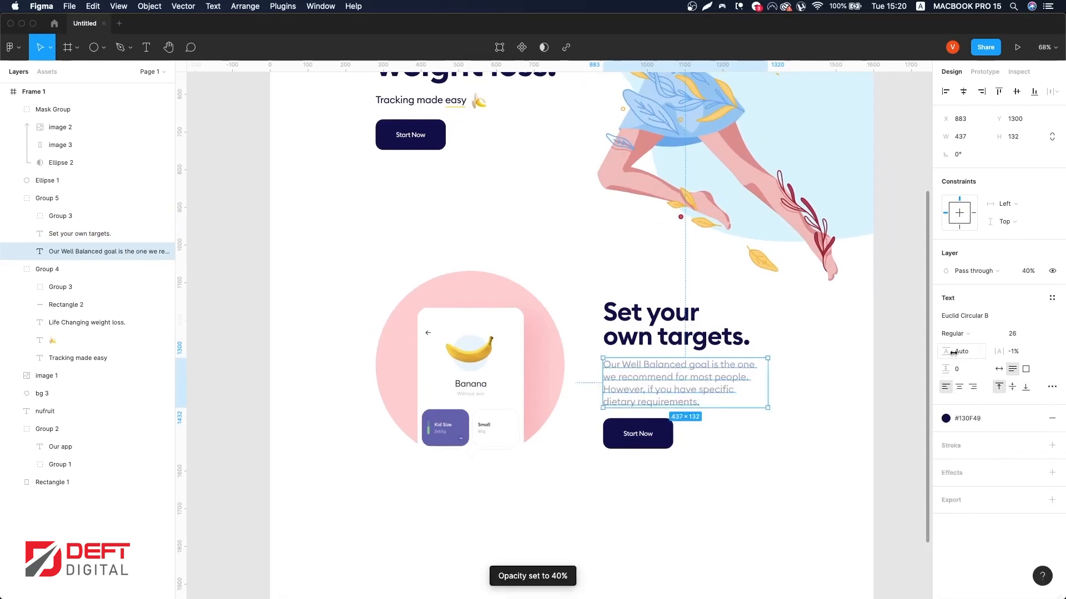
pyautogui.moveTo(953, 353); pyautogui.dragTo(837, 365)
pyautogui.press('Return')
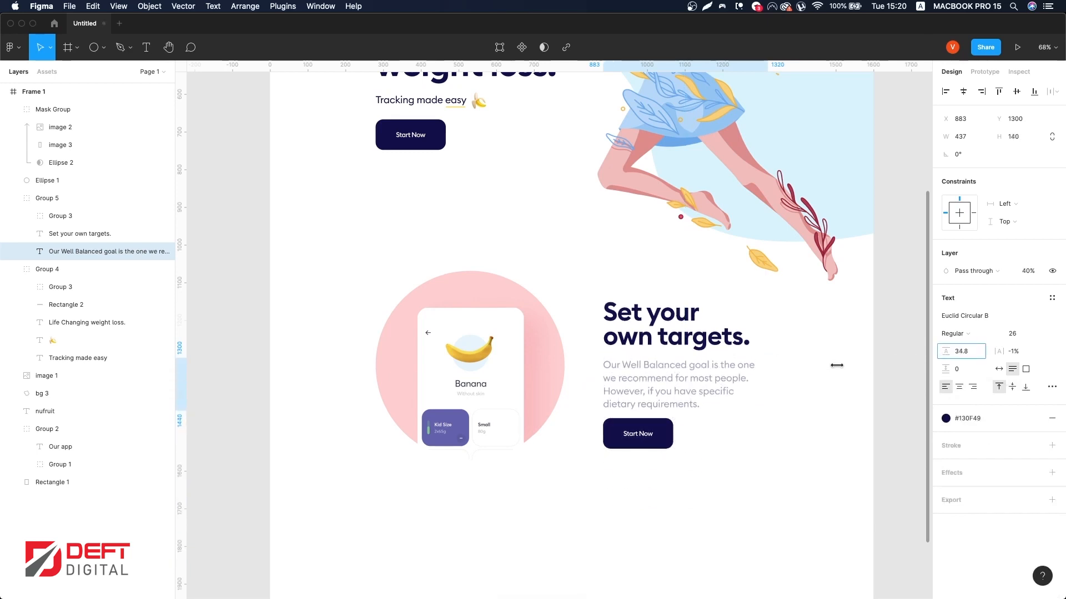
# Step: Move the Start Now button down slightly and select its background rectangle
pyautogui.moveTo(659, 436); pyautogui.dragTo(666, 446)
pyautogui.doubleClick(666, 446)
pyautogui.click(989, 299)
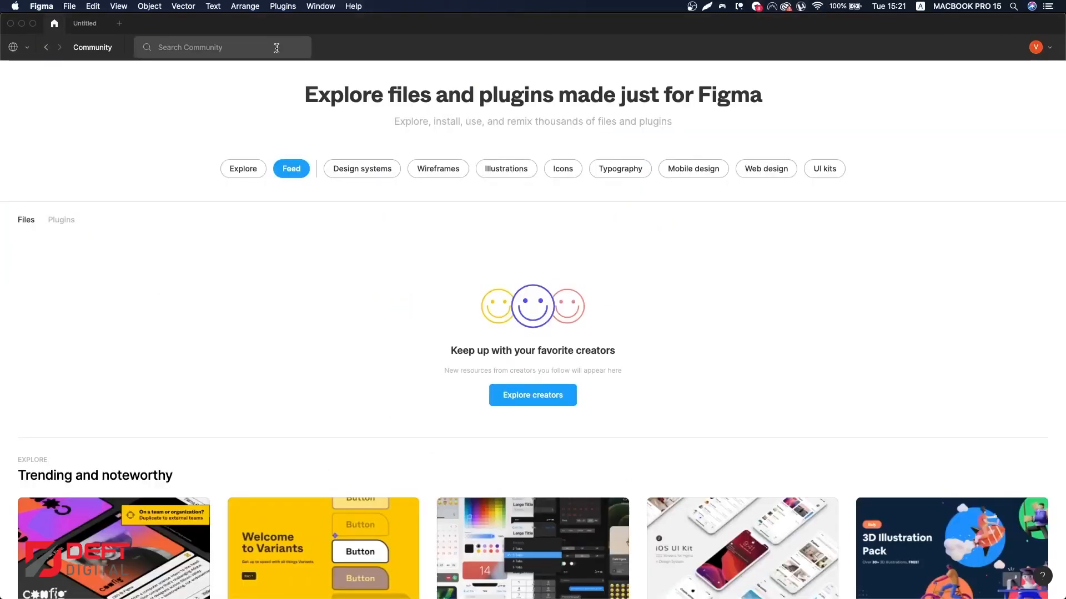
# Step: Search the Community for "appl store" and duplicate the Official Badges for Mobile App Stores (SVG) file
pyautogui.write('apple')
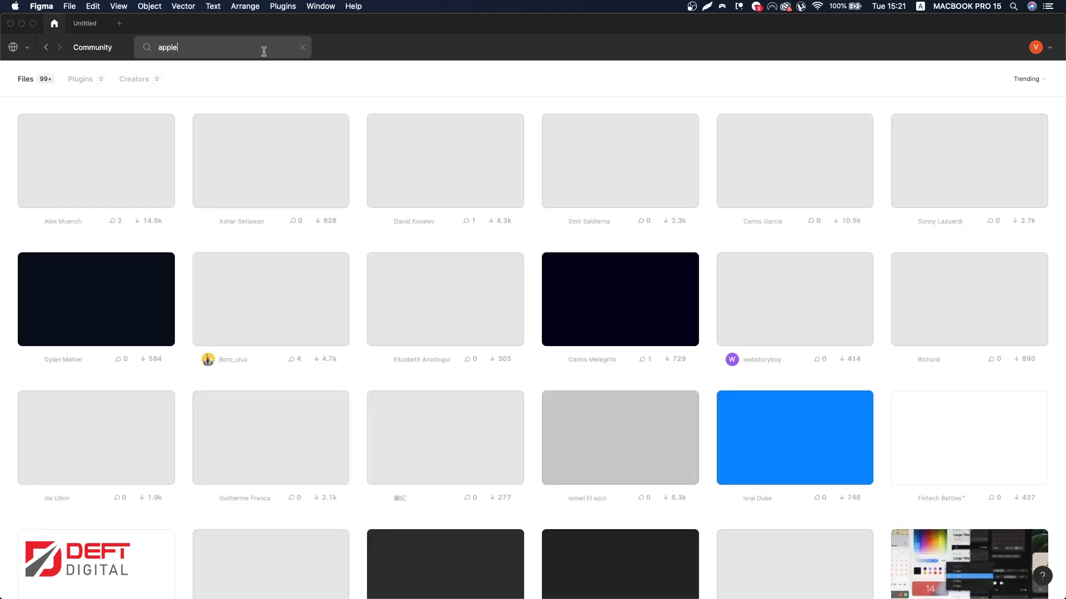
pyautogui.scroll(-3, 333, 222)
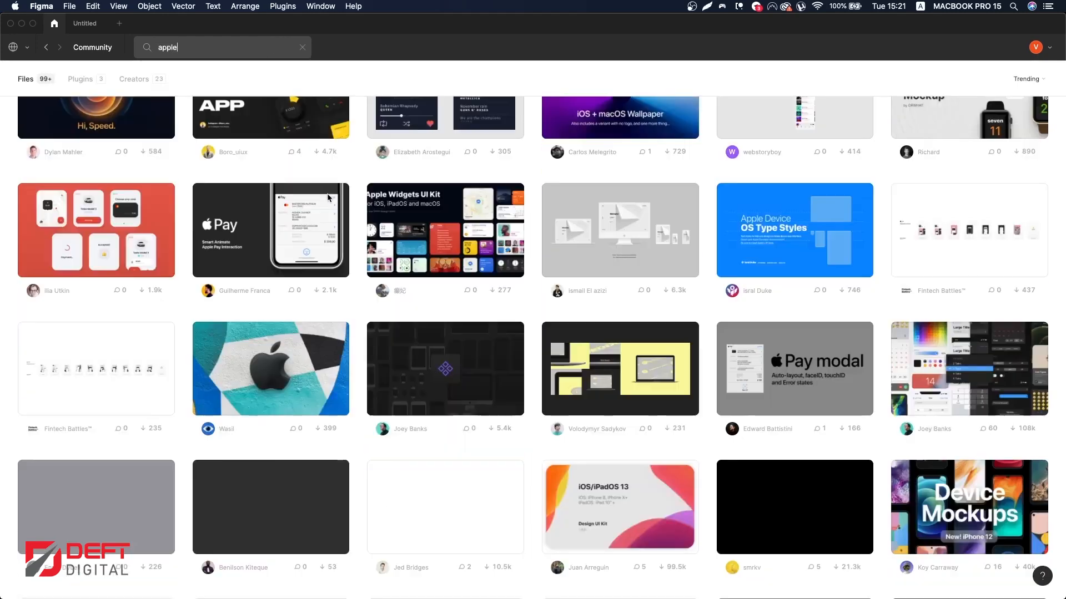
pyautogui.write('pl store')
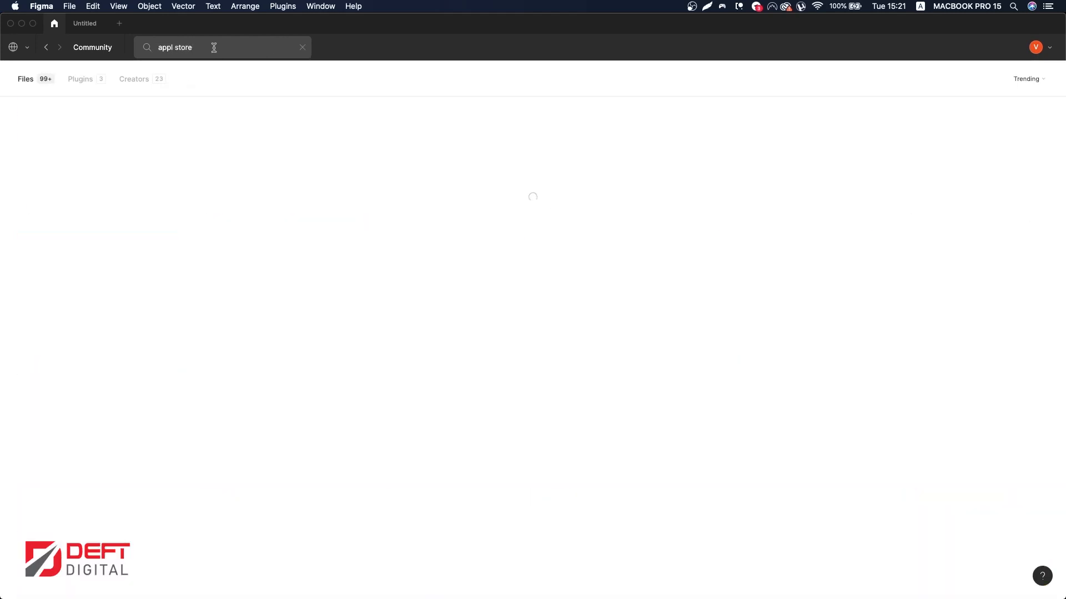
pyautogui.click(130, 260)
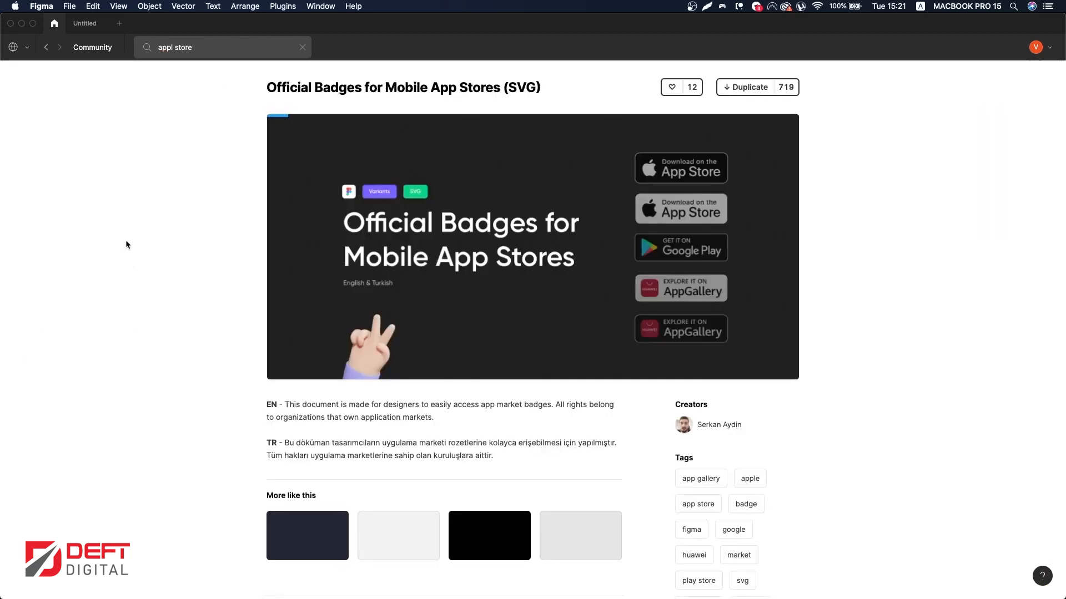
pyautogui.click(750, 95)
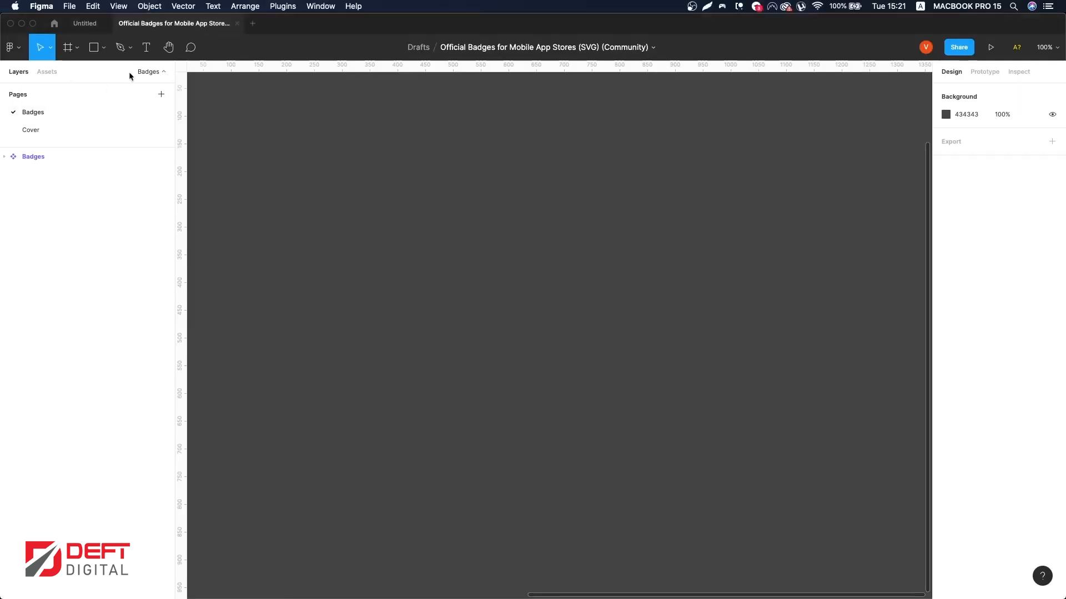
# Step: Select the App Store logo group inside the white English App Store badge
pyautogui.click(47, 156)
pyautogui.click(41, 130)
pyautogui.click(41, 116)
pyautogui.scroll(2, 388, 289)
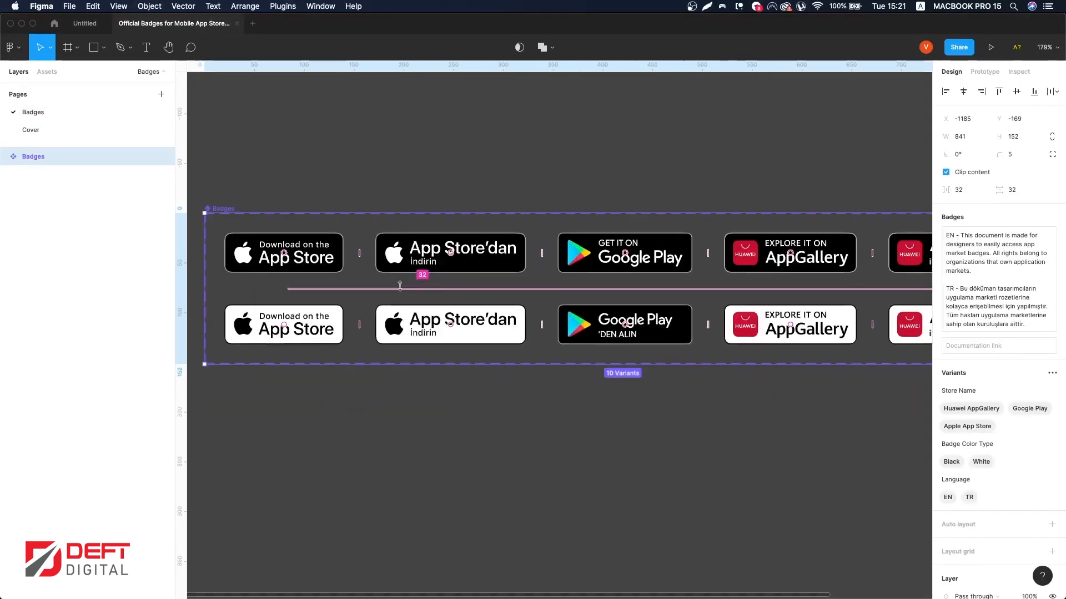
pyautogui.hscroll(-1, 333, 317)
pyautogui.click(307, 350)
pyautogui.doubleClick(308, 350)
pyautogui.doubleClick(307, 350)
pyautogui.doubleClick(307, 350)
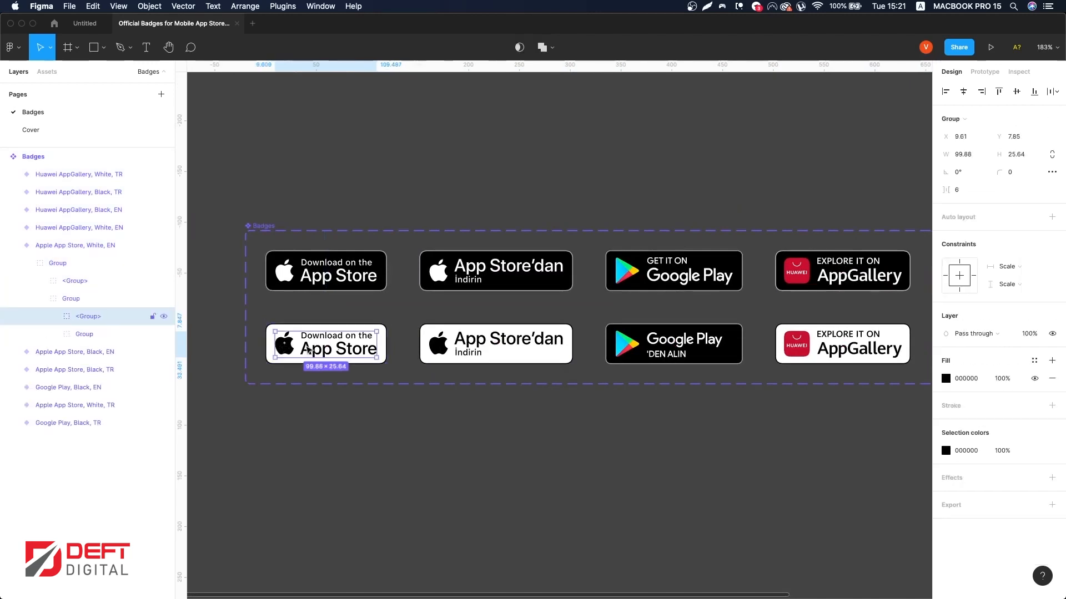
# Step: Back in the landing page, delete the Start Now label and paste the App Store logo into the button
pyautogui.click(83, 23)
pyautogui.scroll(5, 636, 451)
pyautogui.click(639, 437)
pyautogui.press('BackSpace')
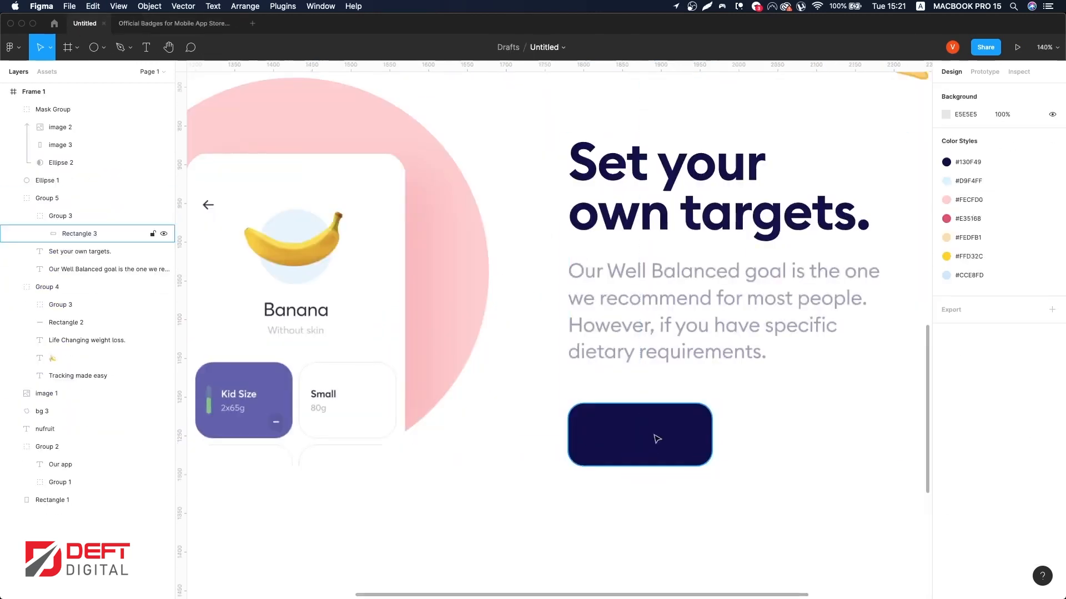
pyautogui.press('super+v')
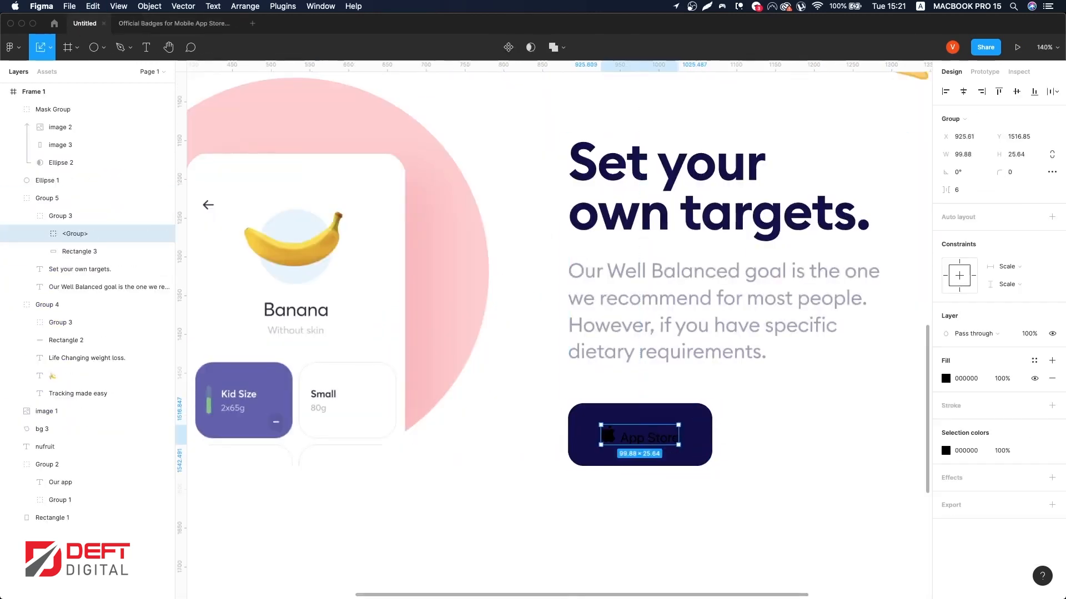
pyautogui.scroll(5, 678, 431)
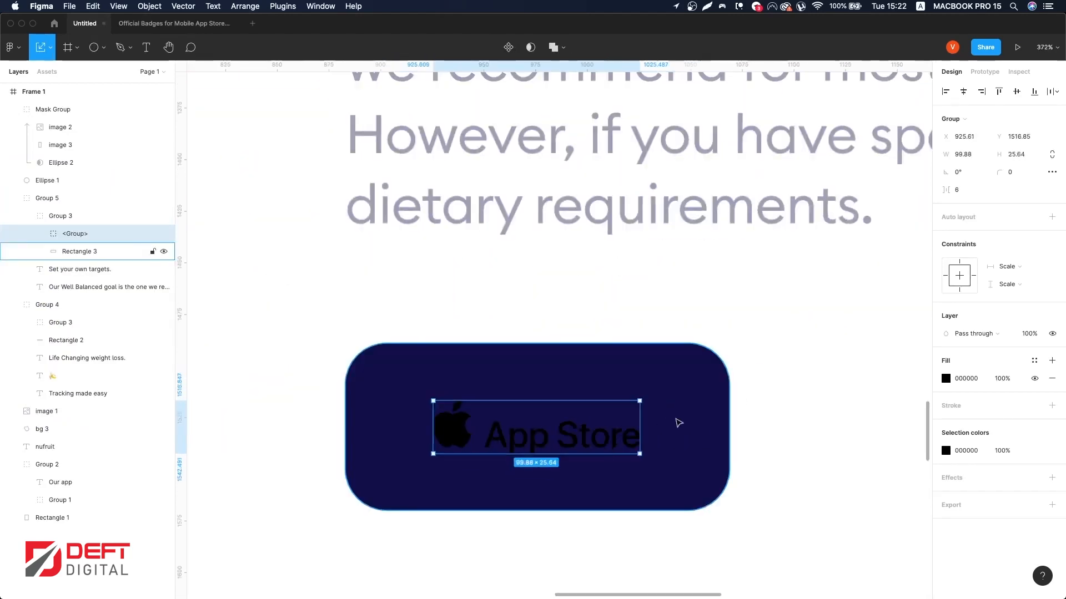
pyautogui.click(191, 24)
pyautogui.moveTo(347, 350); pyautogui.dragTo(353, 343)
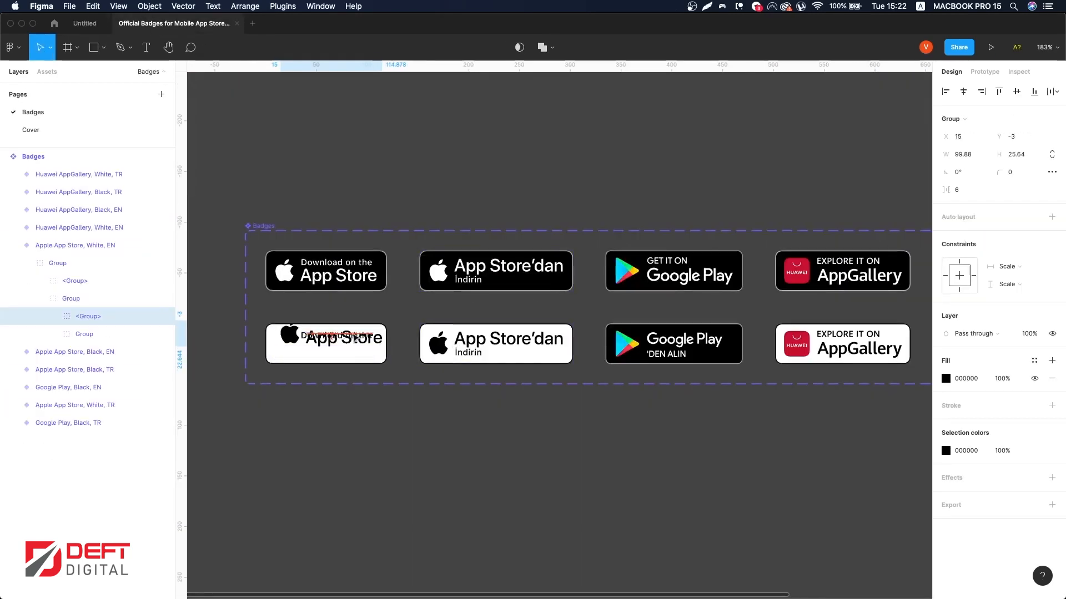
pyautogui.press('super+z')
pyautogui.press('super+z')
pyautogui.doubleClick(355, 348)
pyautogui.press('super+z')
pyautogui.doubleClick(355, 348)
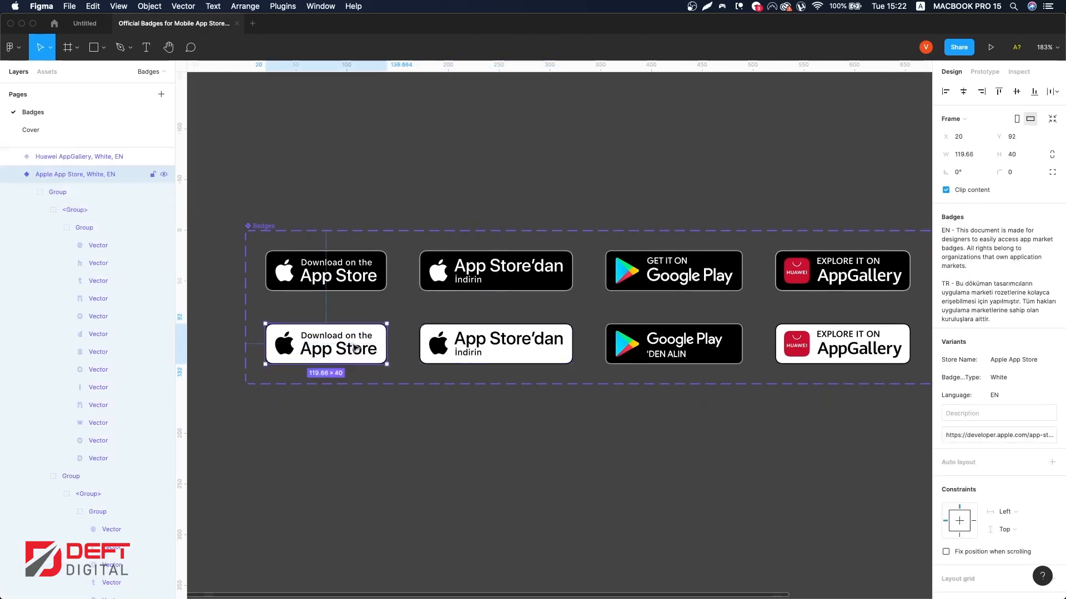
pyautogui.click(91, 25)
pyautogui.press('super+z')
pyautogui.press('super+z')
pyautogui.press('super+z')
pyautogui.press('super+shift+z')
pyautogui.press('super+shift+z')
pyautogui.press('super+shift+z')
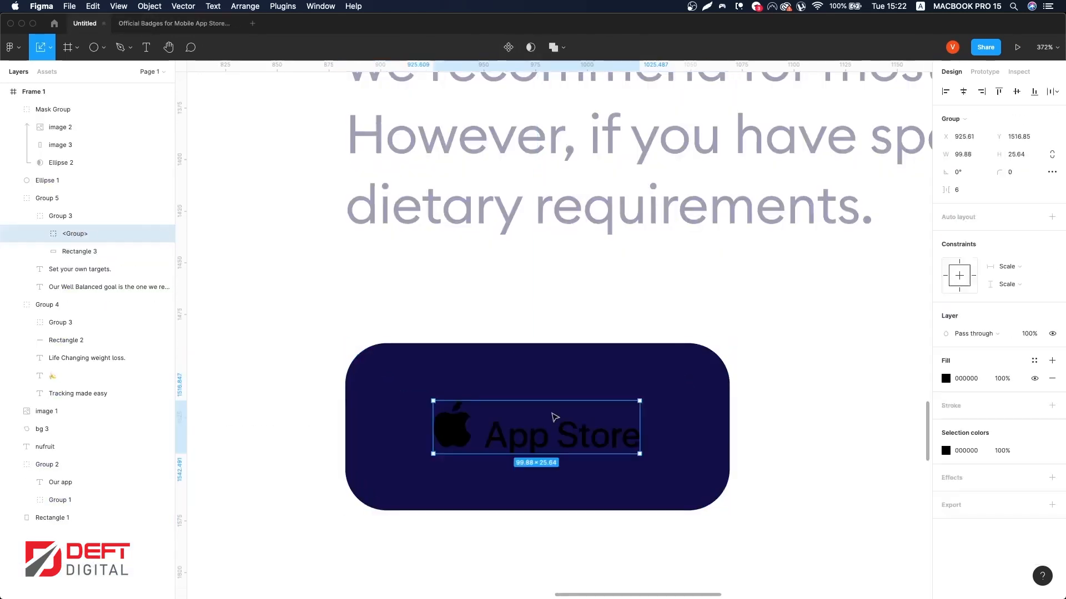
# Step: Enlarge the App Store logo to about 137 × 35 px and fill the button rectangle with the #CCE8FD color style
pyautogui.moveTo(638, 423); pyautogui.dragTo(678, 411)
pyautogui.click(692, 390)
pyautogui.click(631, 442)
pyautogui.click(724, 381)
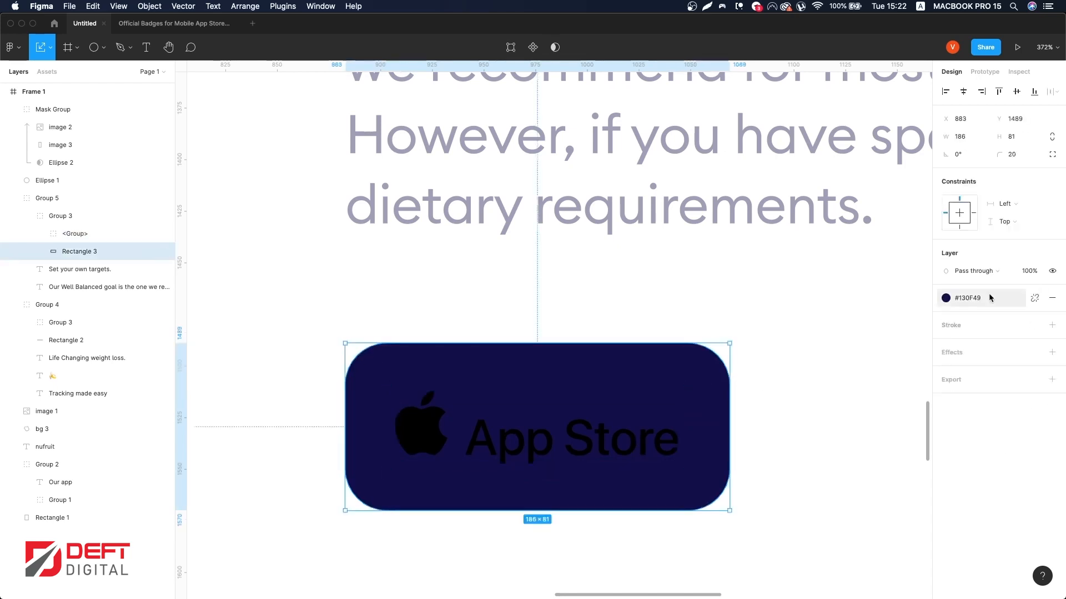
pyautogui.click(989, 298)
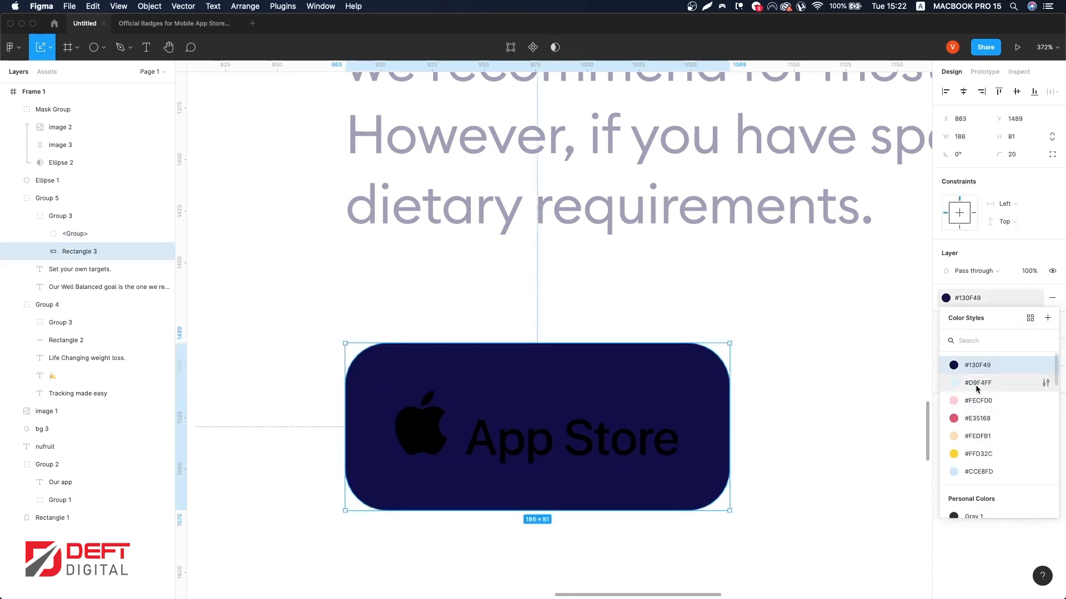
pyautogui.click(978, 471)
# Step: Recolor the App Store logo with the #130F49 navy fill
pyautogui.hotkey('shift', 'Tab')
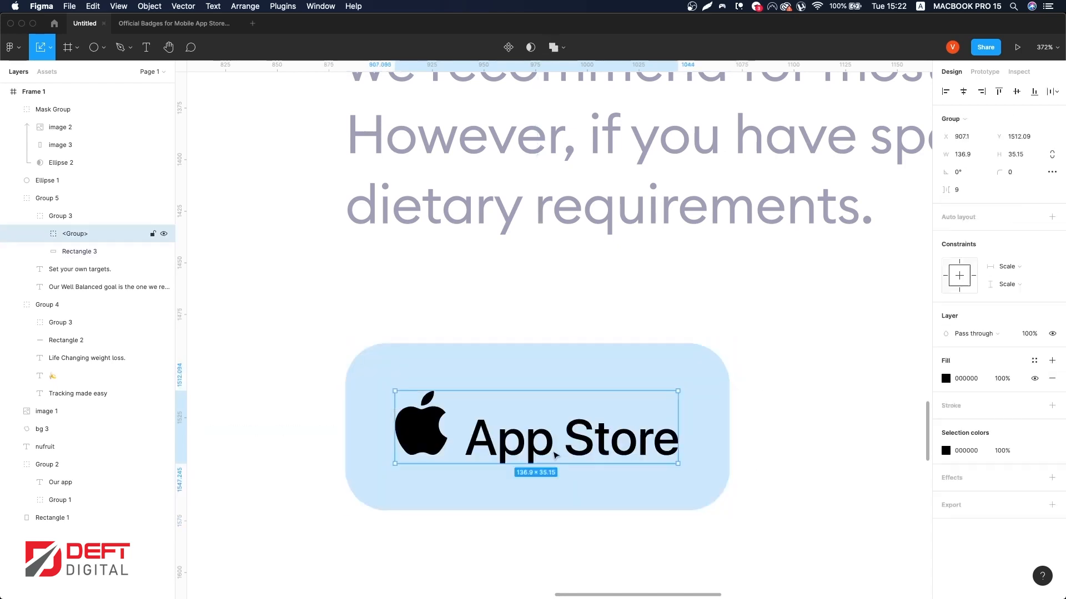
pyautogui.click(1033, 361)
pyautogui.click(975, 428)
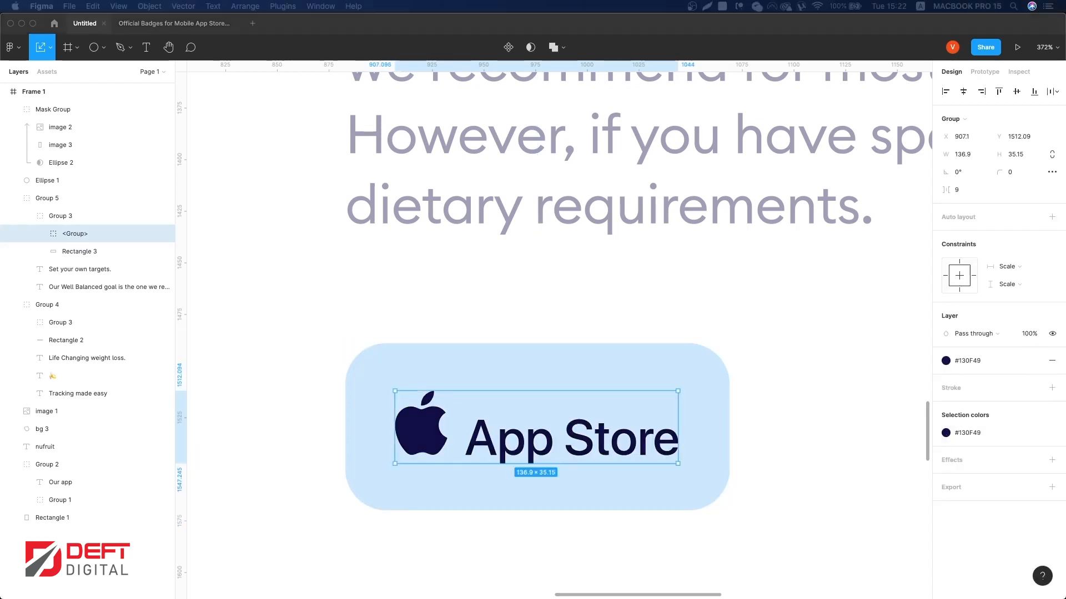
pyautogui.click(1052, 361)
pyautogui.click(1052, 361)
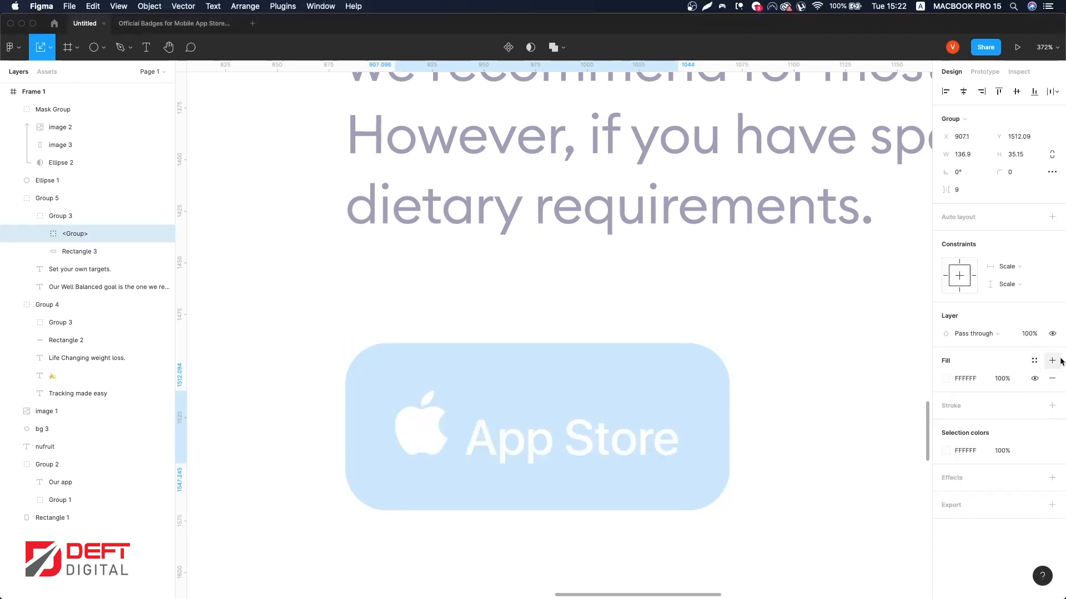
pyautogui.click(1052, 361)
pyautogui.click(946, 378)
pyautogui.click(1052, 379)
pyautogui.click(968, 378)
pyautogui.write('130F49')
pyautogui.press('Return')
pyautogui.moveTo(578, 443); pyautogui.dragTo(574, 442)
# Step: Paste a copy of the paragraph text into the button and change it to "Get on the"
pyautogui.click(591, 225)
pyautogui.scroll(1, 586, 282)
pyautogui.scroll(-2, 586, 283)
pyautogui.press('super+v')
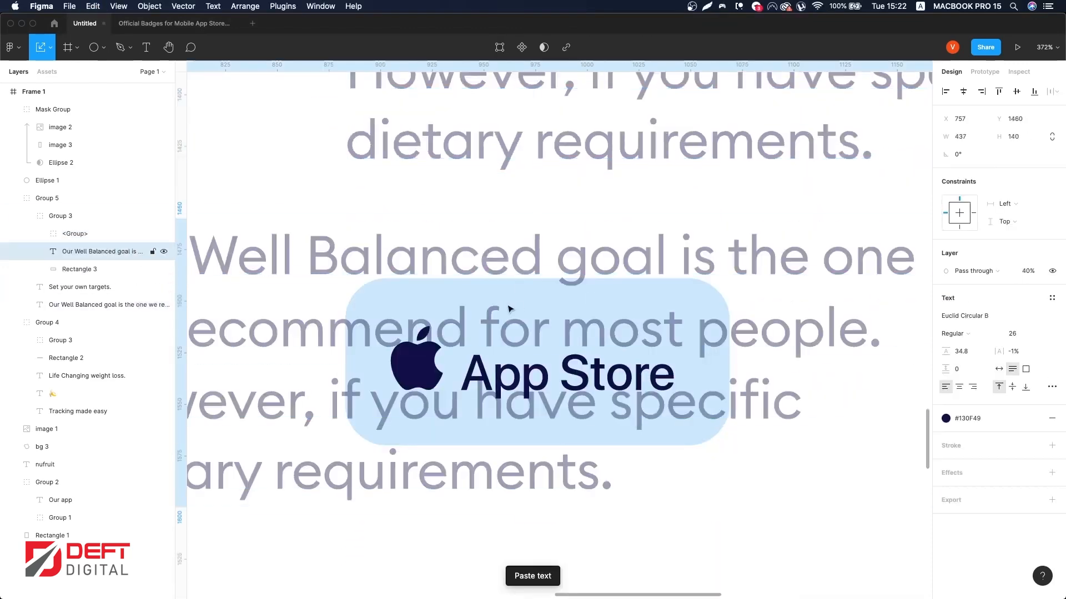
pyautogui.write('Get ')
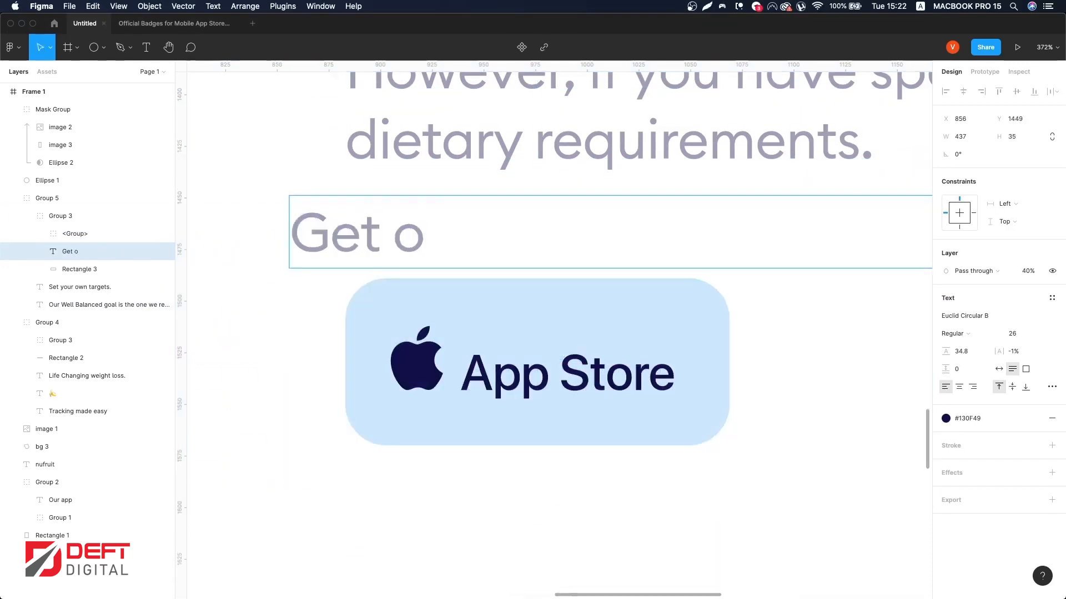
pyautogui.write('on the1')
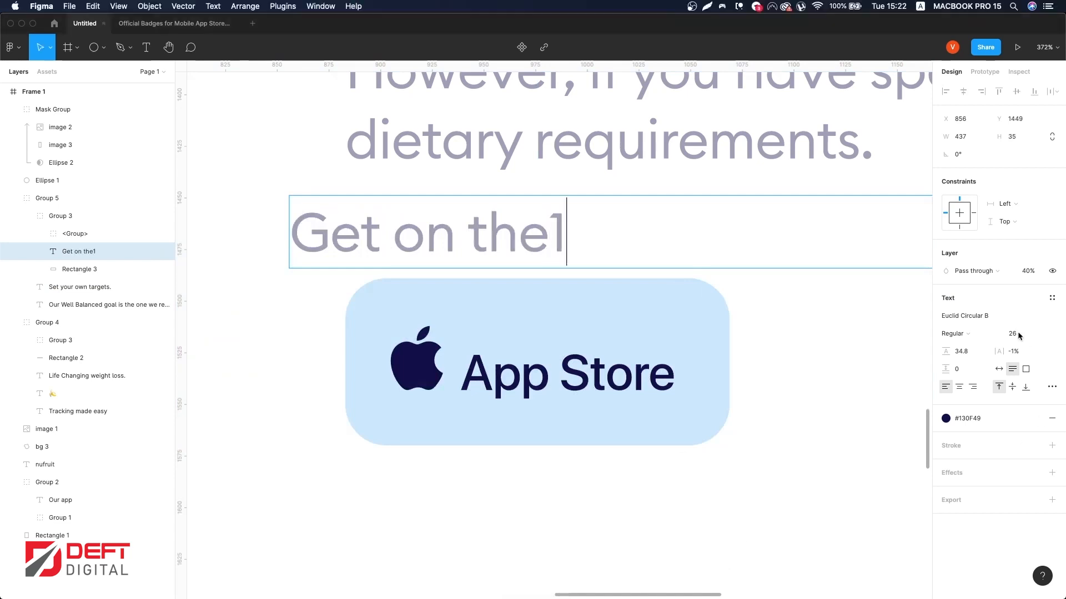
pyautogui.press('Escape')
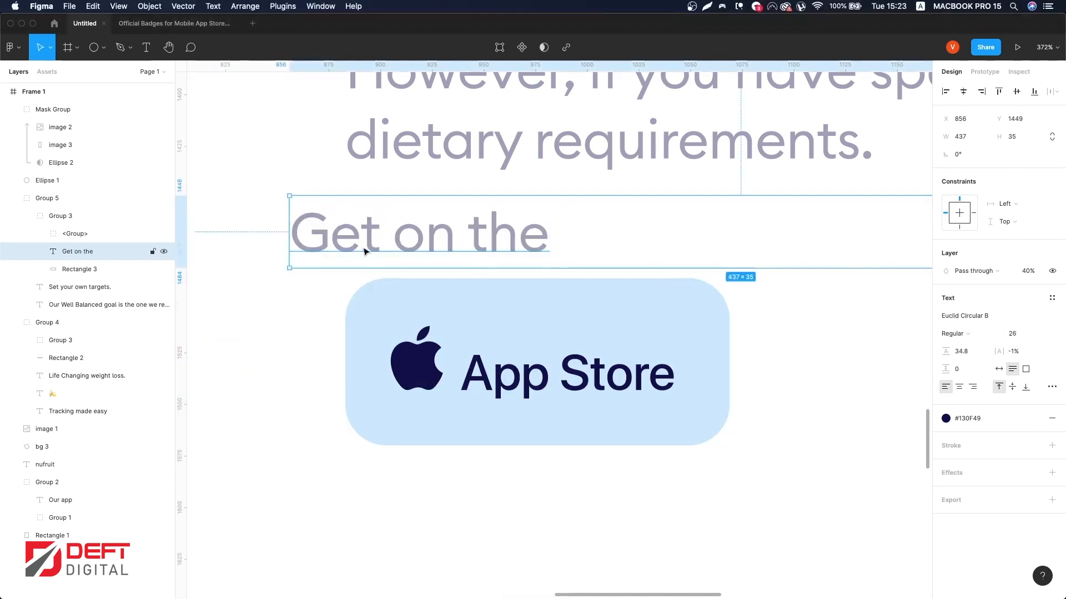
# Step: Set the "Get on the" text to size 14 and move it above the App Store logo
pyautogui.write('14')
pyautogui.press('Return')
pyautogui.moveTo(380, 238); pyautogui.dragTo(558, 331)
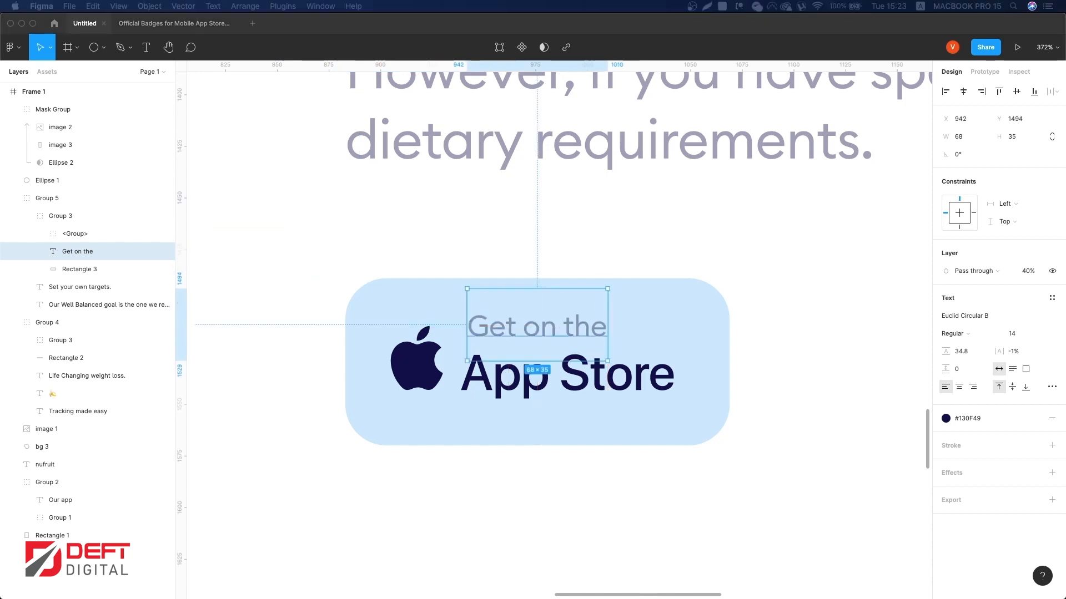
# Step: Delete the "App Store" wordmark vectors from the logo, keeping only the Apple icon
pyautogui.click(589, 381)
pyautogui.doubleClick(586, 381)
pyautogui.click(618, 374)
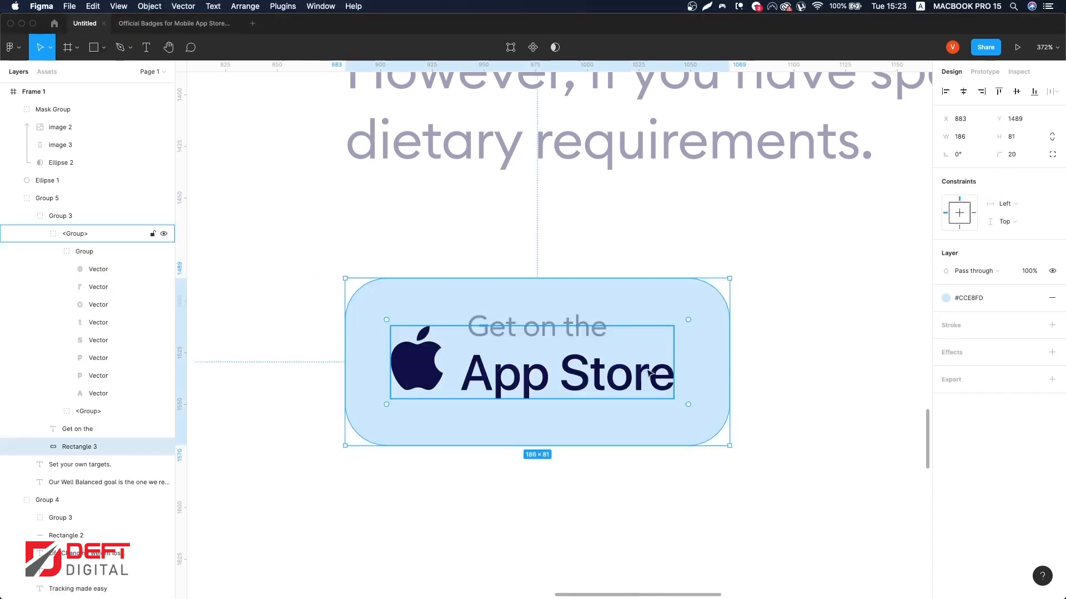
pyautogui.doubleClick(641, 374)
pyautogui.press('Delete')
# Step: Duplicate the "Get on the" text below itself and change the copy to "App Store"
pyautogui.moveTo(549, 332); pyautogui.dragTo(551, 383)
pyautogui.press('Return')
pyautogui.write('A')
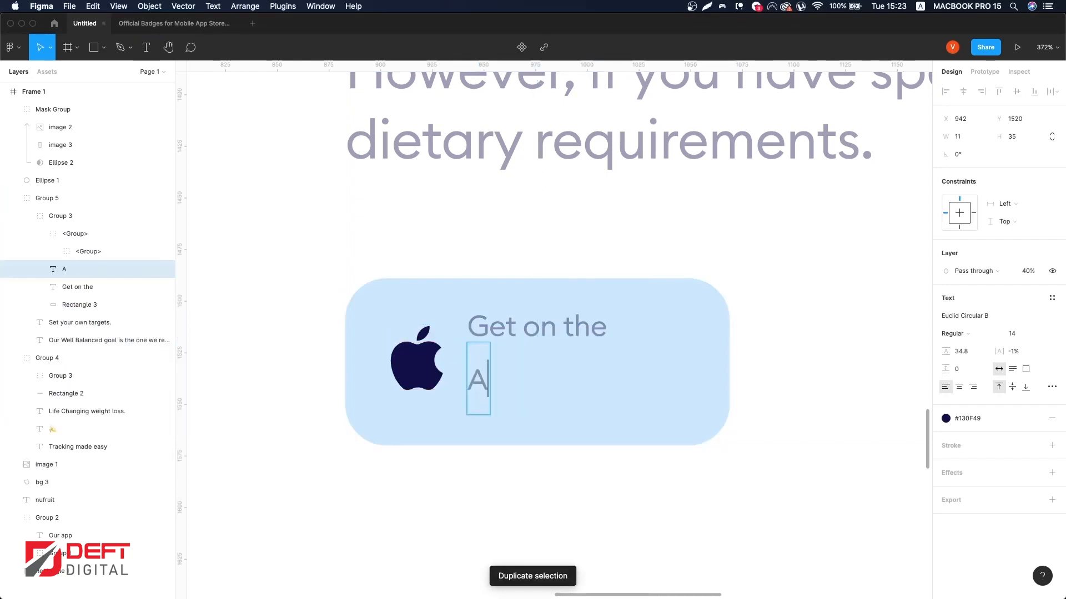
pyautogui.write('pp Store')
# Step: Set the "App Store" text size to 19 and its opacity to 100%
pyautogui.press('super+a')
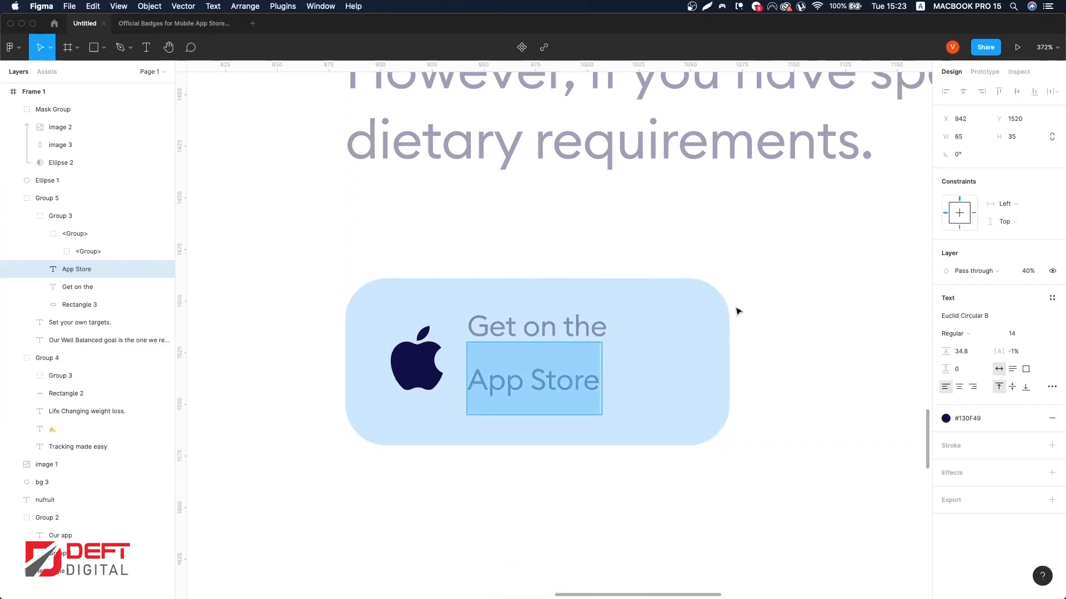
pyautogui.click(1020, 334)
pyautogui.write('18')
pyautogui.press('Return')
pyautogui.press('Up')
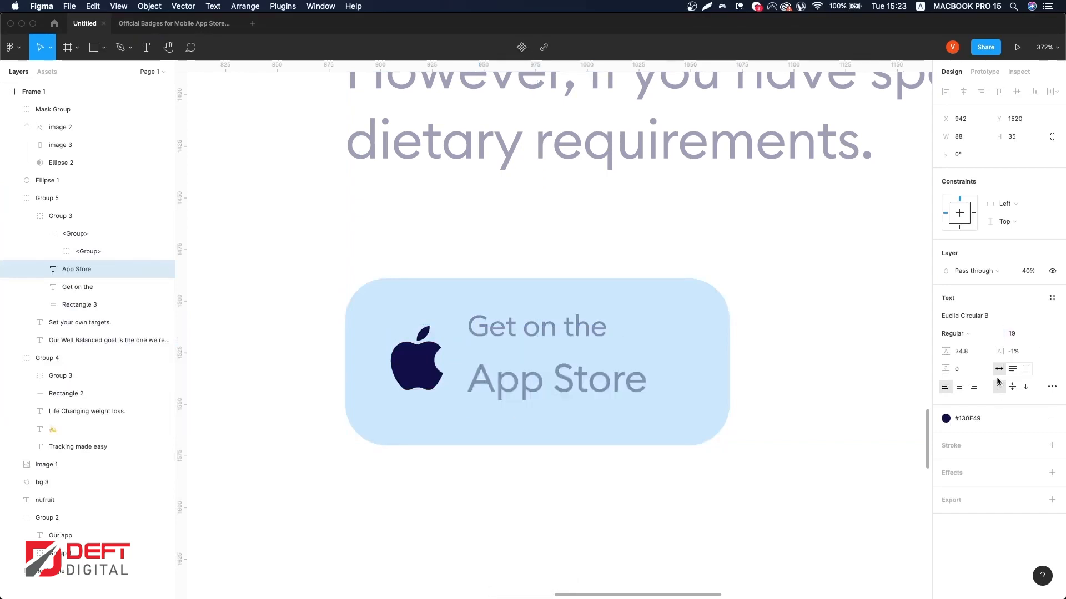
pyautogui.press('Escape')
pyautogui.press('Escape')
pyautogui.press('0')
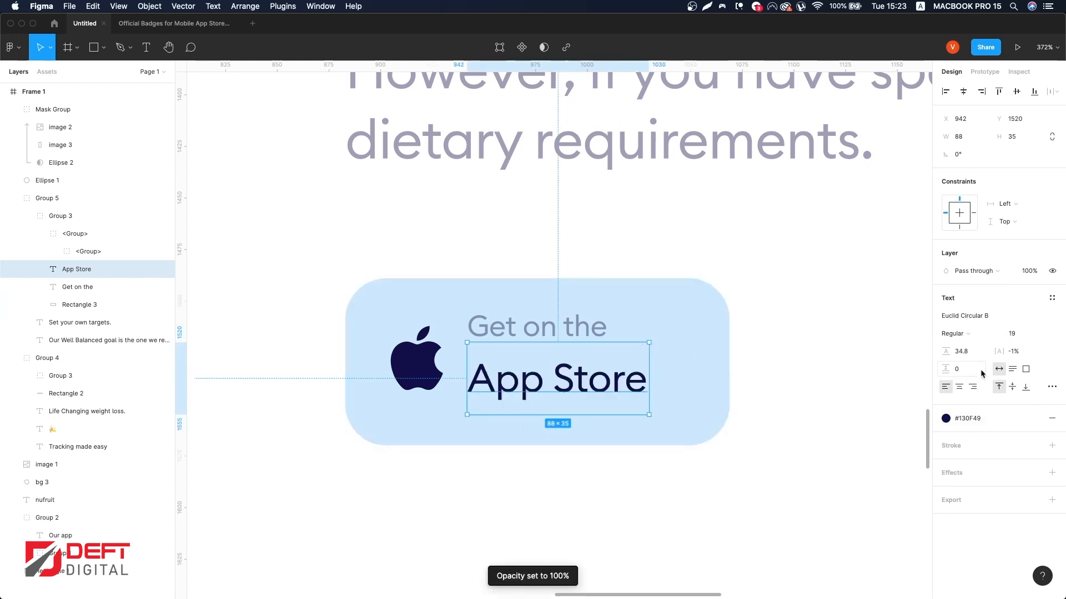
# Step: Change the "App Store" text weight to Medium and nudge it up 3 px
pyautogui.click(956, 334)
pyautogui.click(969, 347)
pyautogui.press('Up')
pyautogui.press('Up')
pyautogui.press('Up')
# Step: Reduce the button rectangle's height to 76 px
pyautogui.keyDown('shift'); pyautogui.click(559, 328); pyautogui.keyUp('shift')
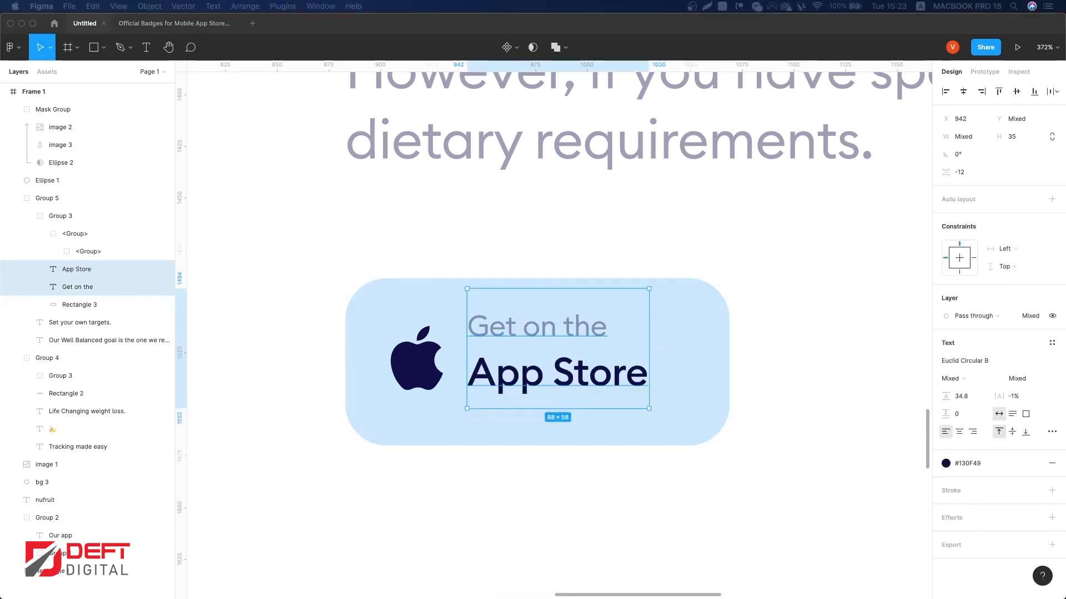
pyautogui.click(678, 355)
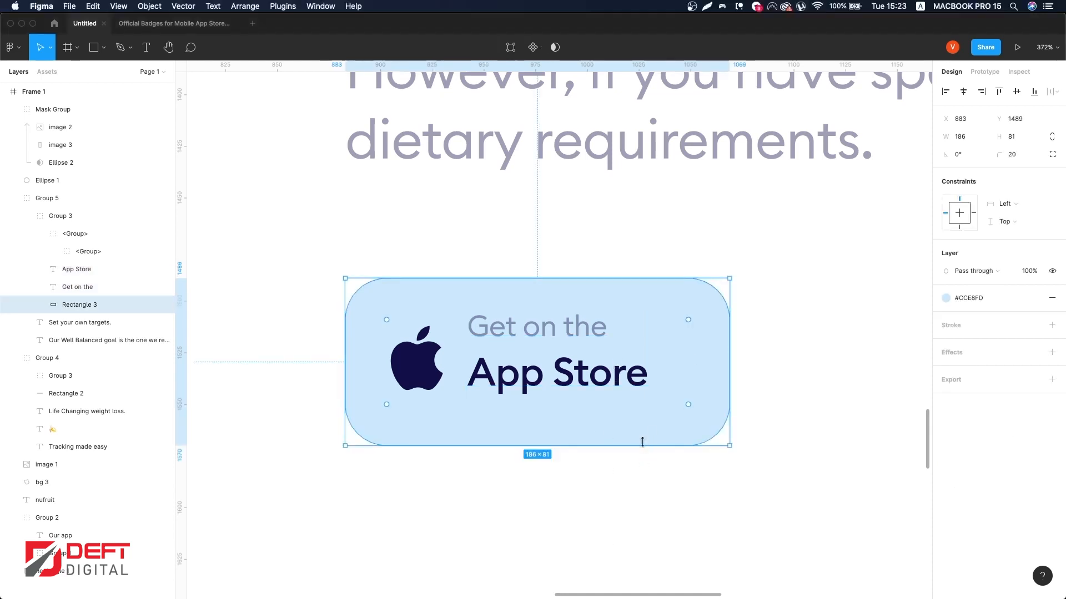
pyautogui.moveTo(642, 445); pyautogui.dragTo(642, 434)
# Step: Nudge both button text lines 3 px to the right
pyautogui.click(578, 376)
pyautogui.keyDown('shift'); pyautogui.click(553, 330); pyautogui.keyUp('shift')
pyautogui.press('Right')
pyautogui.press('Right')
pyautogui.press('Right')
pyautogui.press('Right')
pyautogui.press('Right')
pyautogui.press('Tab')
pyautogui.press('Tab')
pyautogui.press('Tab')
pyautogui.press('Tab')
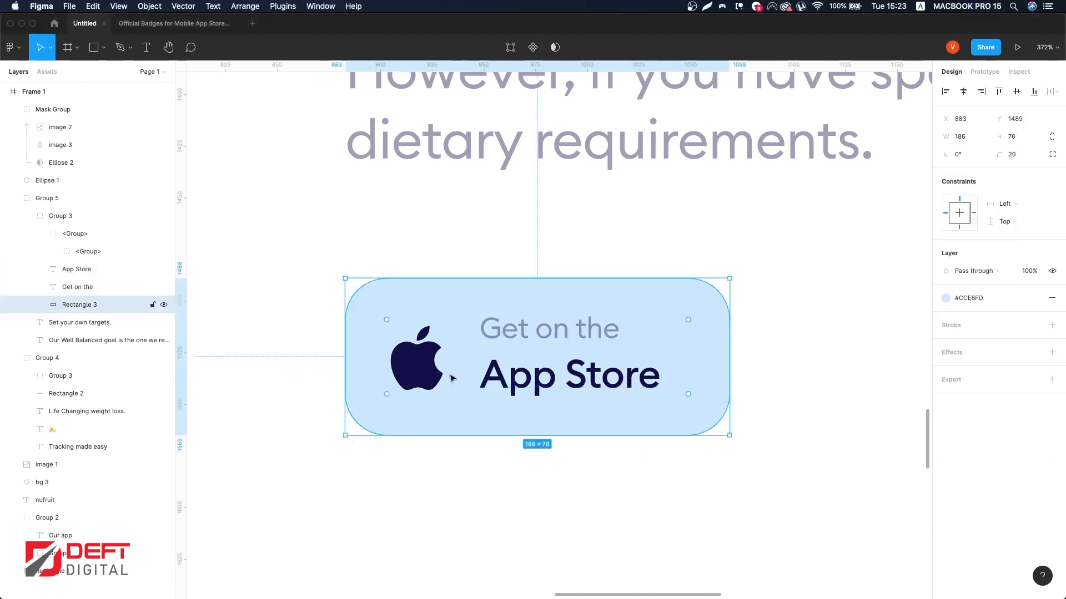
# Step: Group the two text lines, vertically center them against the Apple logo, and group them with the logo
pyautogui.keyDown('shift'); pyautogui.click(533, 379); pyautogui.keyUp('shift')
pyautogui.hotkey('ctrl', 'g')
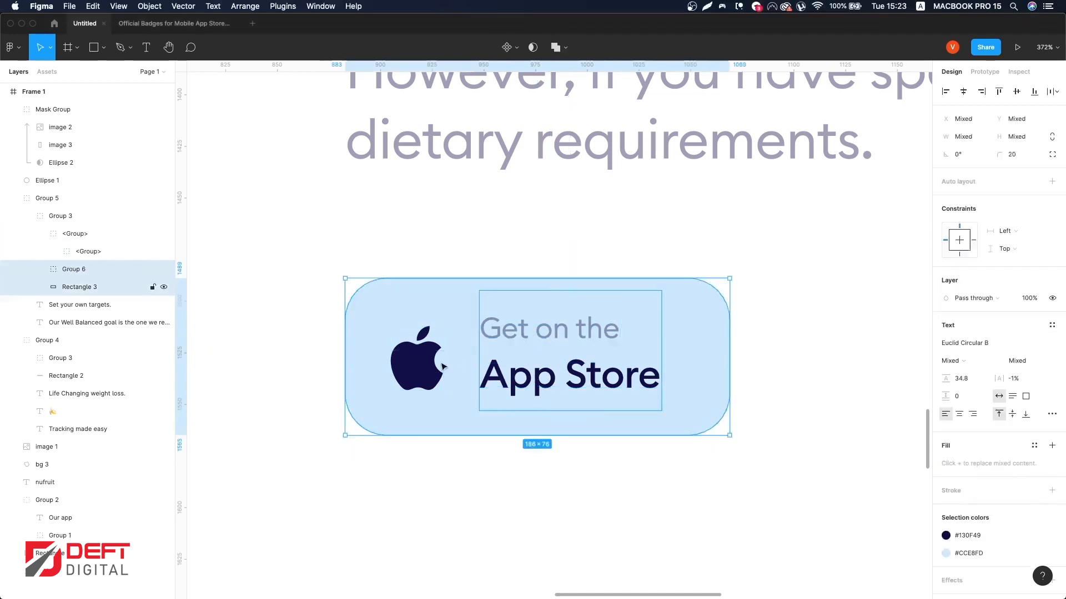
pyautogui.hotkey('ctrl', 'a')
pyautogui.click(1017, 92)
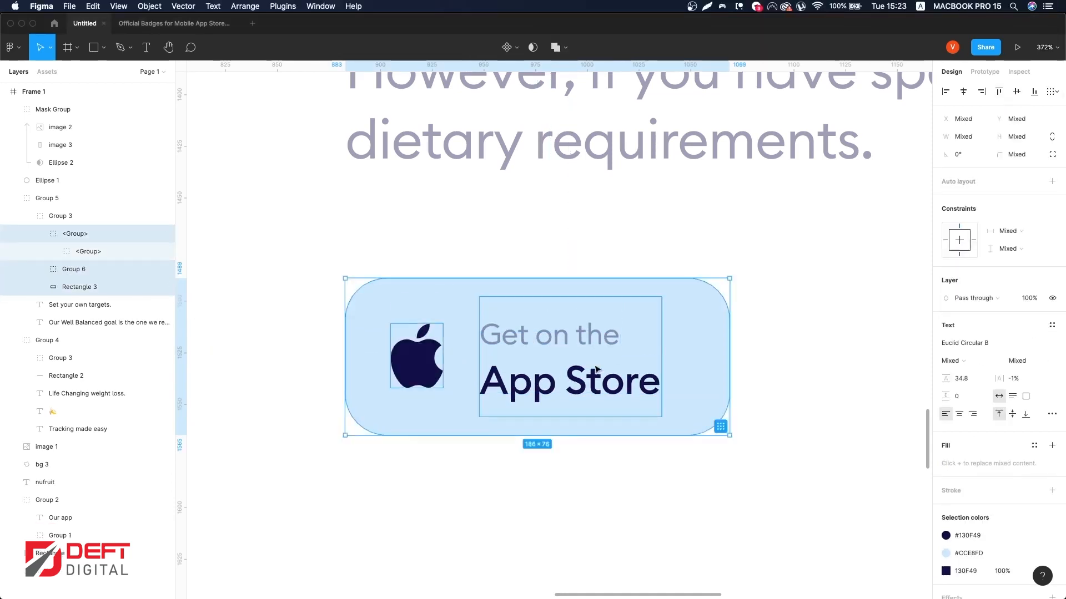
pyautogui.keyDown('shift'); pyautogui.click(543, 349); pyautogui.keyUp('shift')
pyautogui.hotkey('ctrl', 'g')
# Step: Wrap the whole App Store button, rectangle and contents, in a new group
pyautogui.scroll(-5, 652, 342)
pyautogui.click(723, 338)
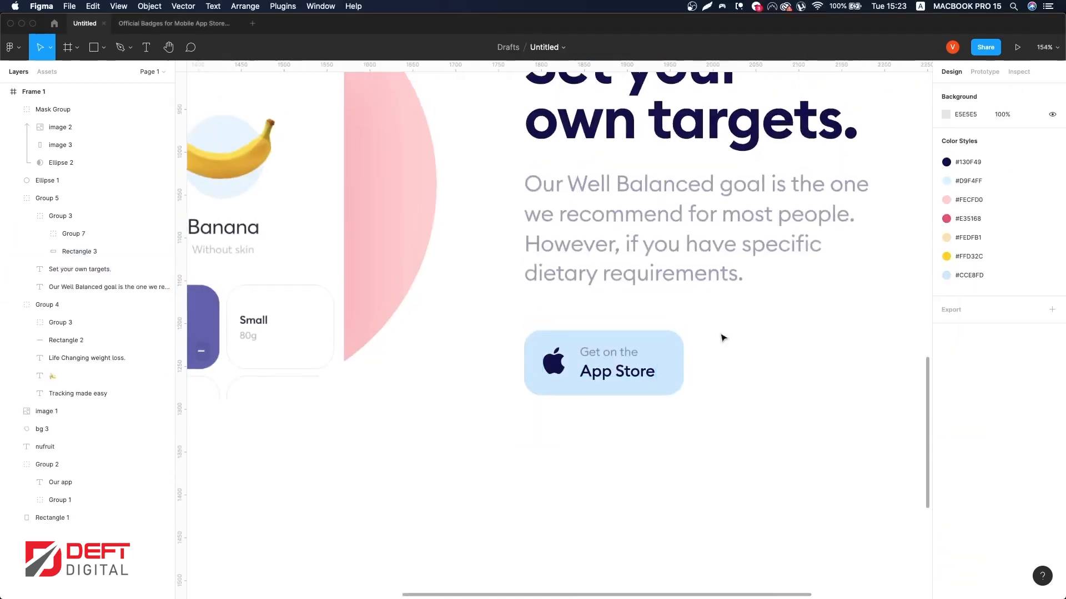
pyautogui.moveTo(723, 337); pyautogui.dragTo(528, 398)
pyautogui.click(723, 340)
pyautogui.scroll(3, 605, 351)
pyautogui.moveTo(638, 383); pyautogui.dragTo(605, 367)
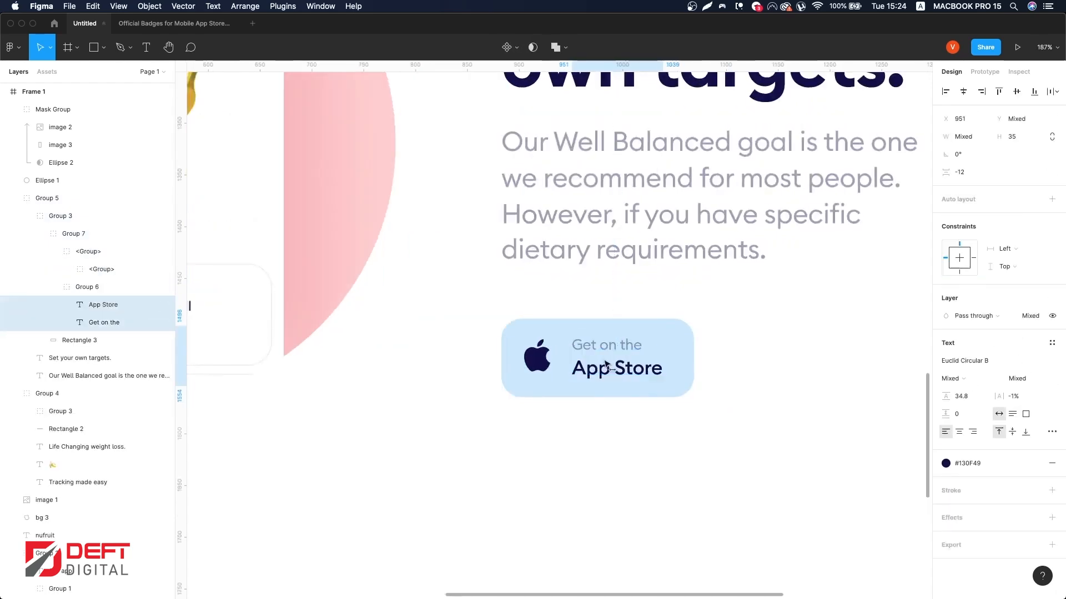
pyautogui.keyDown('shift'); pyautogui.click(605, 367); pyautogui.keyUp('shift')
pyautogui.scroll(5, 604, 369)
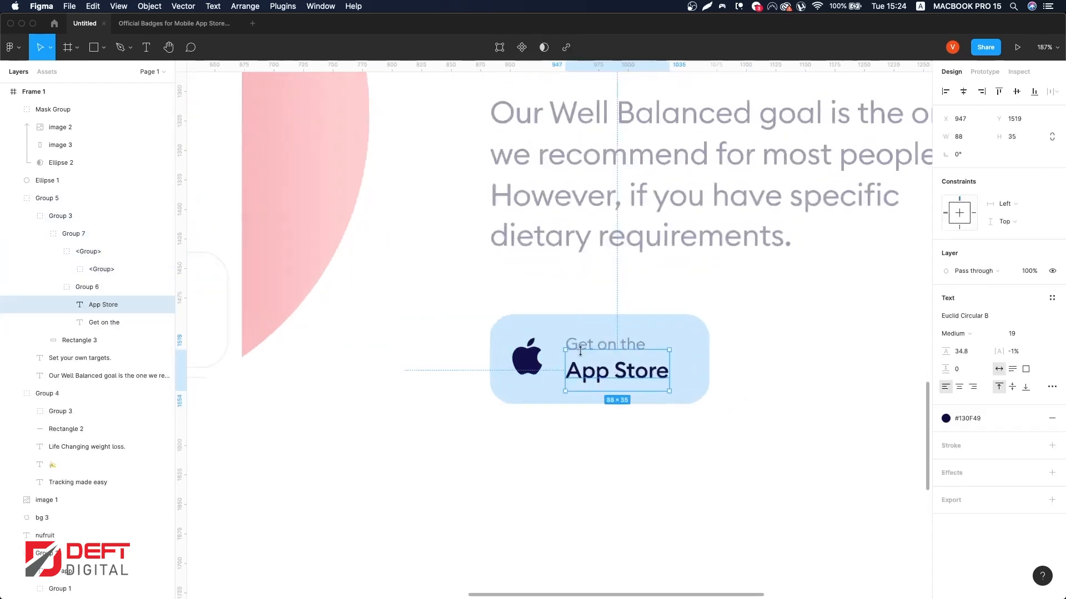
pyautogui.scroll(-8, 614, 357)
pyautogui.moveTo(733, 346); pyautogui.dragTo(542, 331)
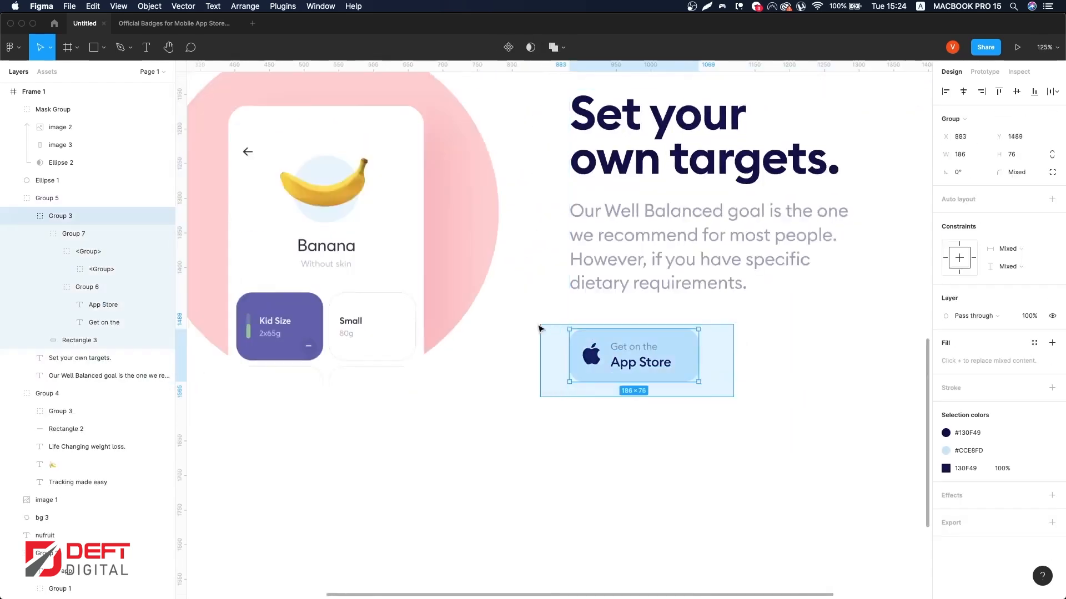
pyautogui.press('super+g')
# Step: Group the "Get on the" and "App Store" text lines together
pyautogui.scroll(3, 639, 352)
pyautogui.keyDown('super'); pyautogui.click(638, 352); pyautogui.keyUp('super')
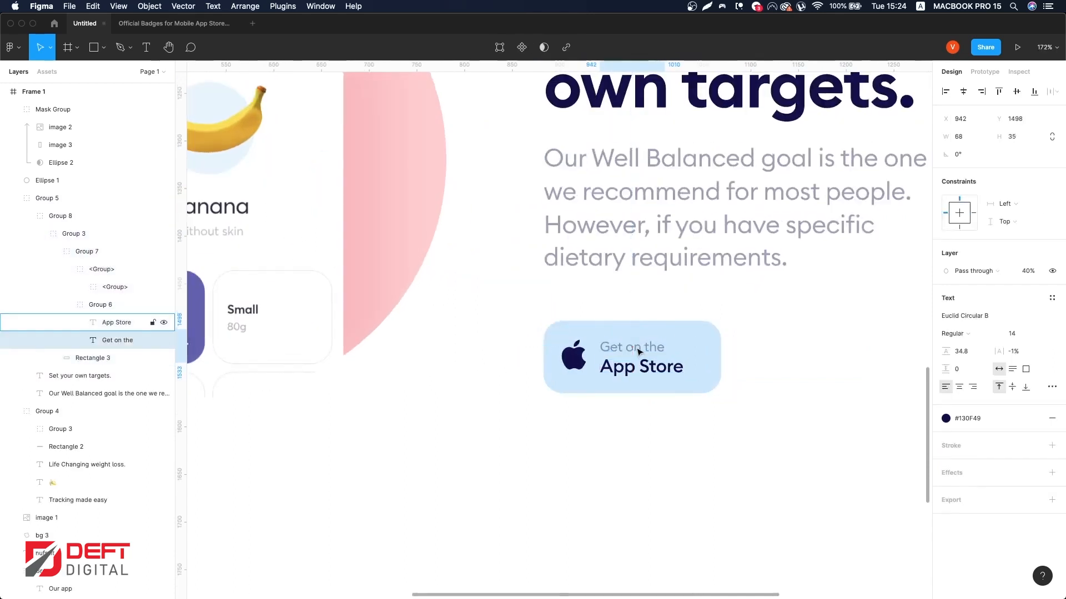
pyautogui.keyDown('shift'); pyautogui.click(627, 369); pyautogui.keyUp('shift')
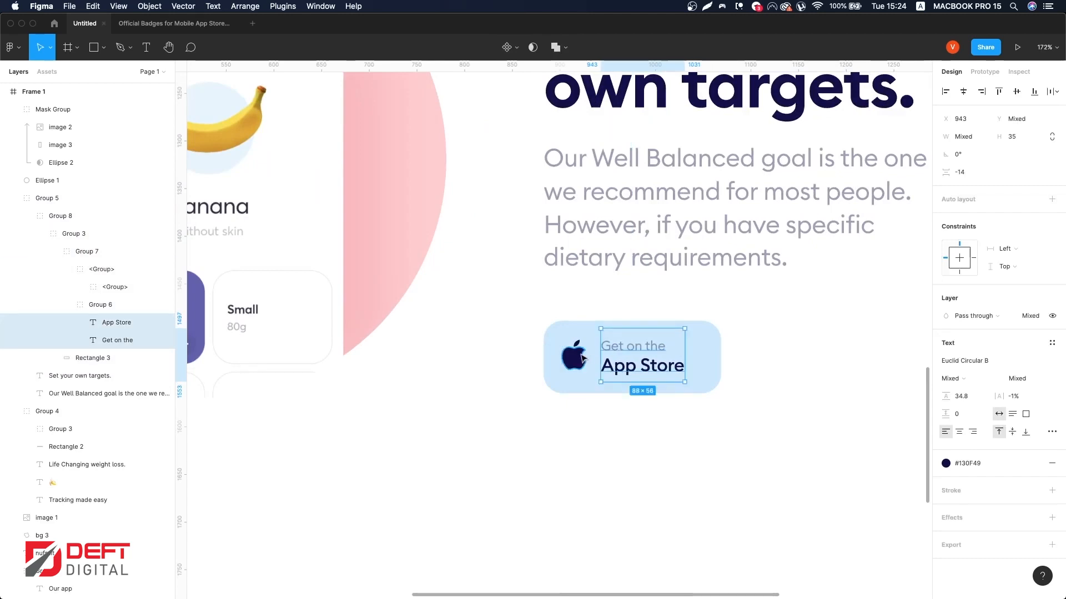
pyautogui.press('super+g')
pyautogui.click(582, 358)
pyautogui.click(760, 364)
pyautogui.scroll(-5, 760, 364)
pyautogui.hscroll(1, 759, 364)
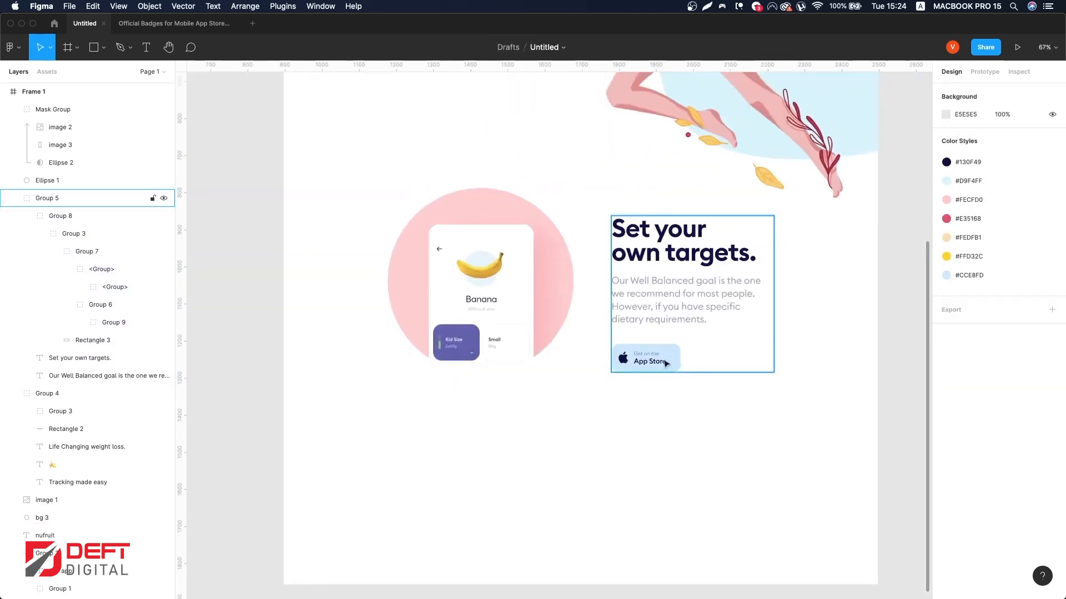
# Step: Set the vertical spacing between heading, paragraph and button to 41 and group the three
pyautogui.click(665, 363)
pyautogui.keyDown('shift'); pyautogui.click(665, 298); pyautogui.keyUp('shift')
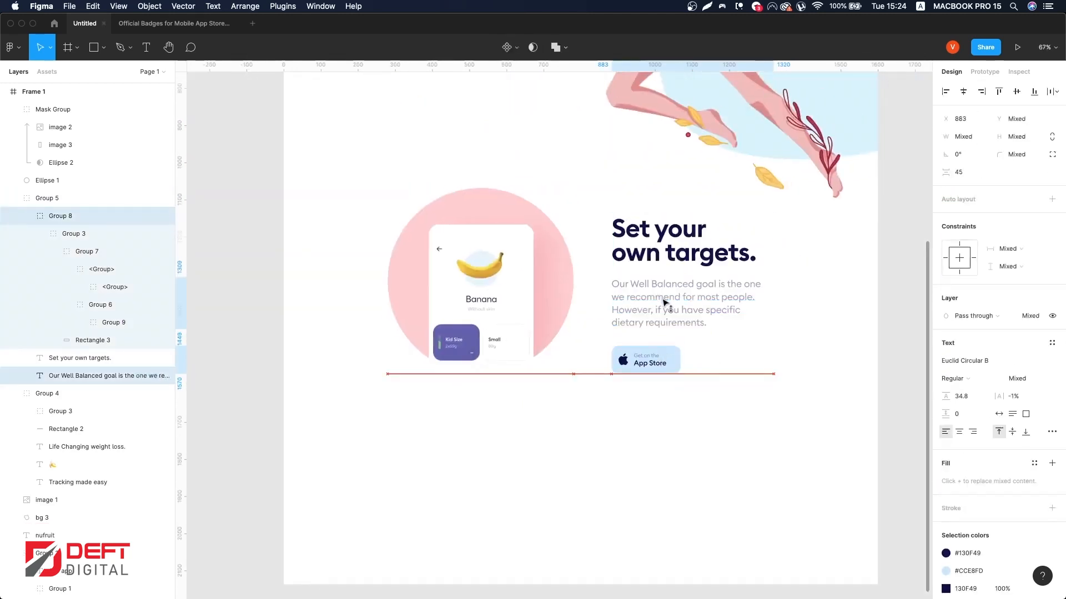
pyautogui.keyDown('shift'); pyautogui.click(664, 302); pyautogui.keyUp('shift')
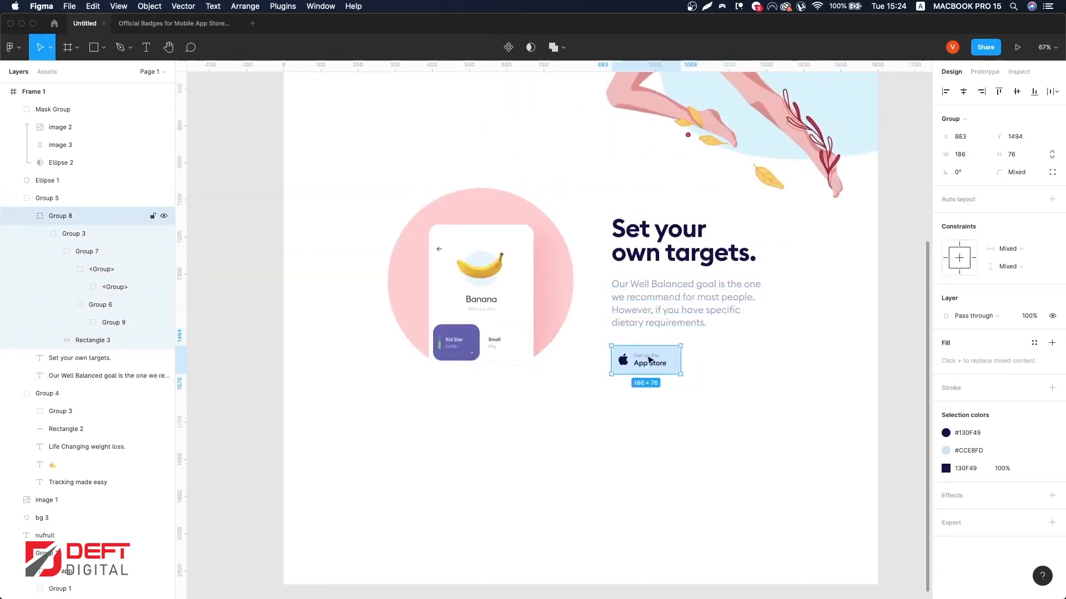
pyautogui.keyDown('shift'); pyautogui.click(661, 316); pyautogui.keyUp('shift')
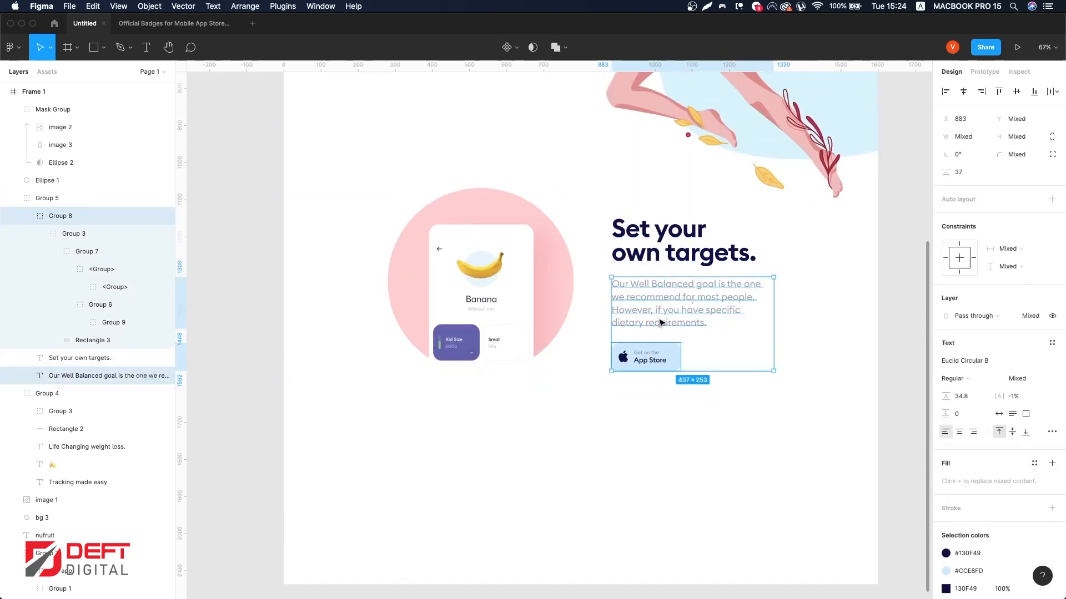
pyautogui.keyDown('shift'); pyautogui.click(722, 252); pyautogui.keyUp('shift')
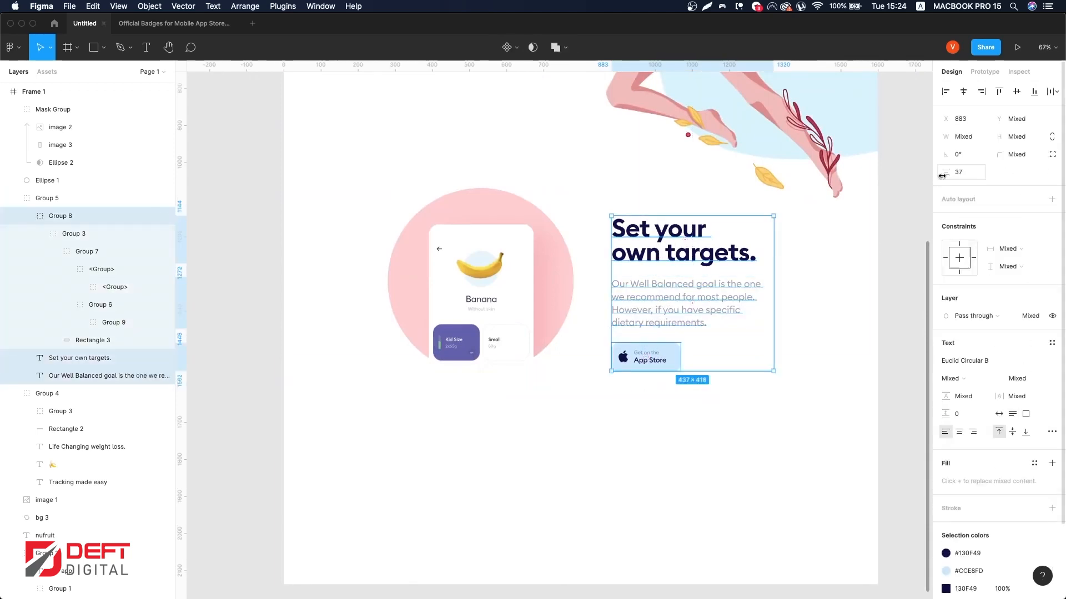
pyautogui.moveTo(945, 173); pyautogui.dragTo(947, 172)
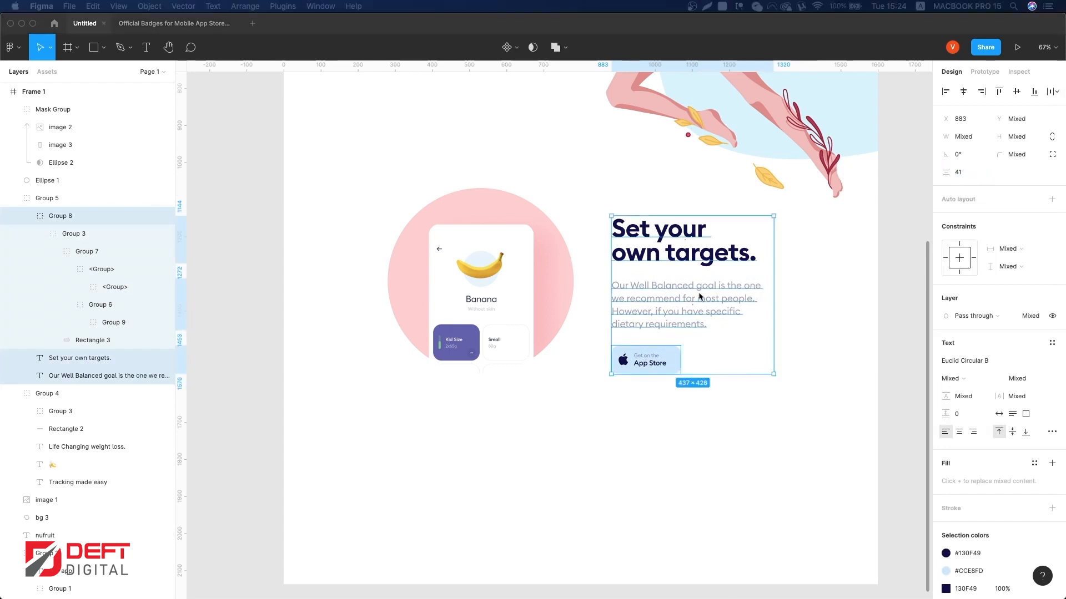
pyautogui.press('cmd+g')
# Step: Align the text group and the phone image group along their vertical centers
pyautogui.keyDown('shift'); pyautogui.click(570, 289); pyautogui.keyUp('shift')
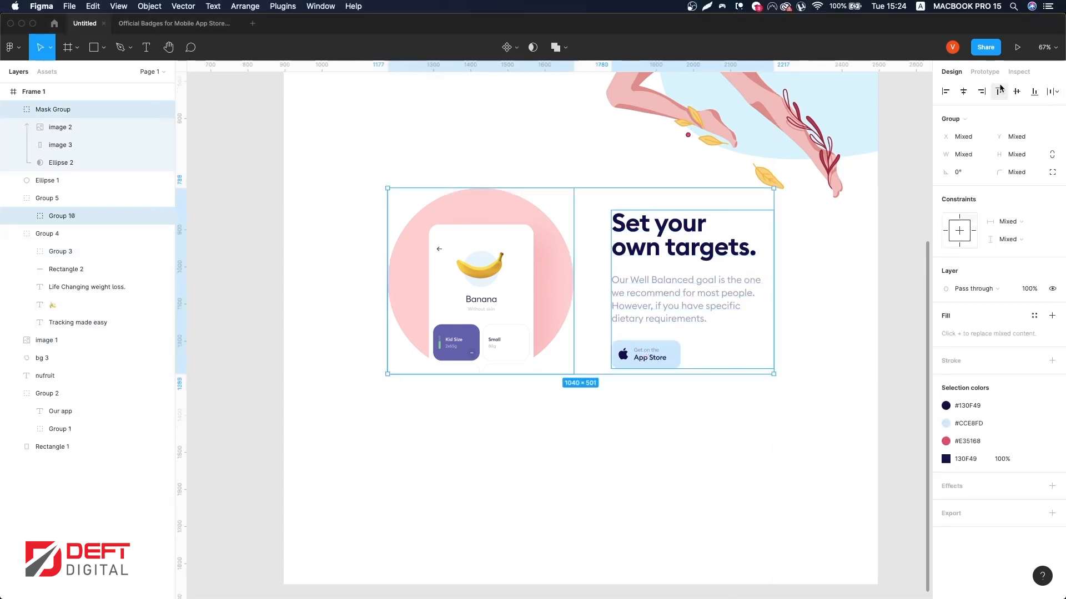
pyautogui.click(1016, 91)
# Step: Move the text block to x 883 so it lines up with a layout grid column
pyautogui.scroll(-3, 825, 327)
pyautogui.click(823, 328)
pyautogui.click(674, 305)
pyautogui.hotkey('ctrl', 'g')
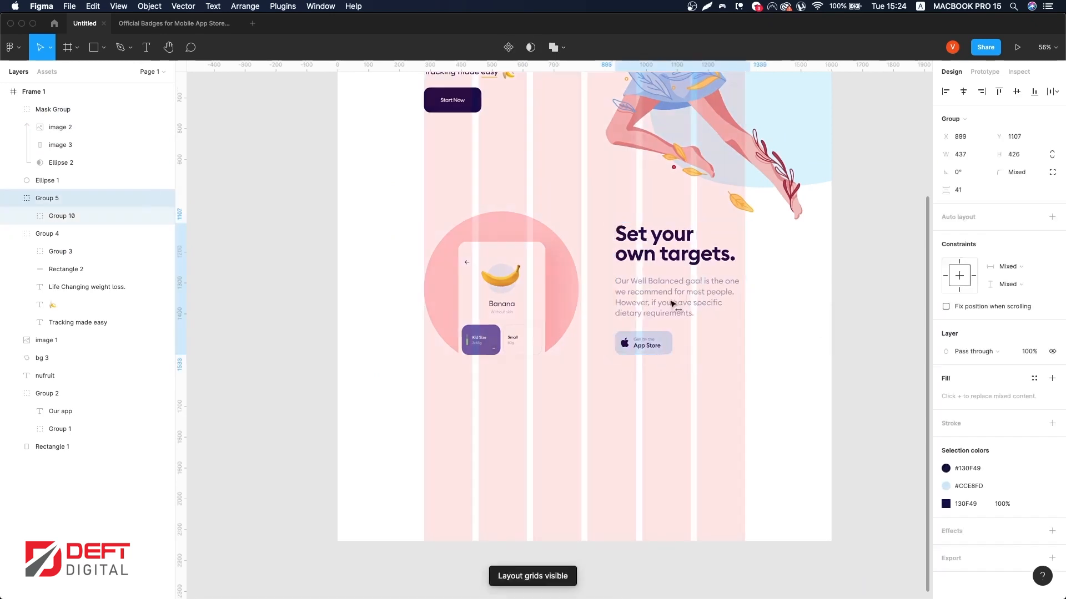
pyautogui.moveTo(673, 304); pyautogui.dragTo(702, 297)
pyautogui.keyDown('super'); pyautogui.click(723, 292); pyautogui.keyUp('super')
pyautogui.keyDown('super'); pyautogui.click(722, 257); pyautogui.keyUp('super')
pyautogui.click(764, 264)
pyautogui.click(704, 301)
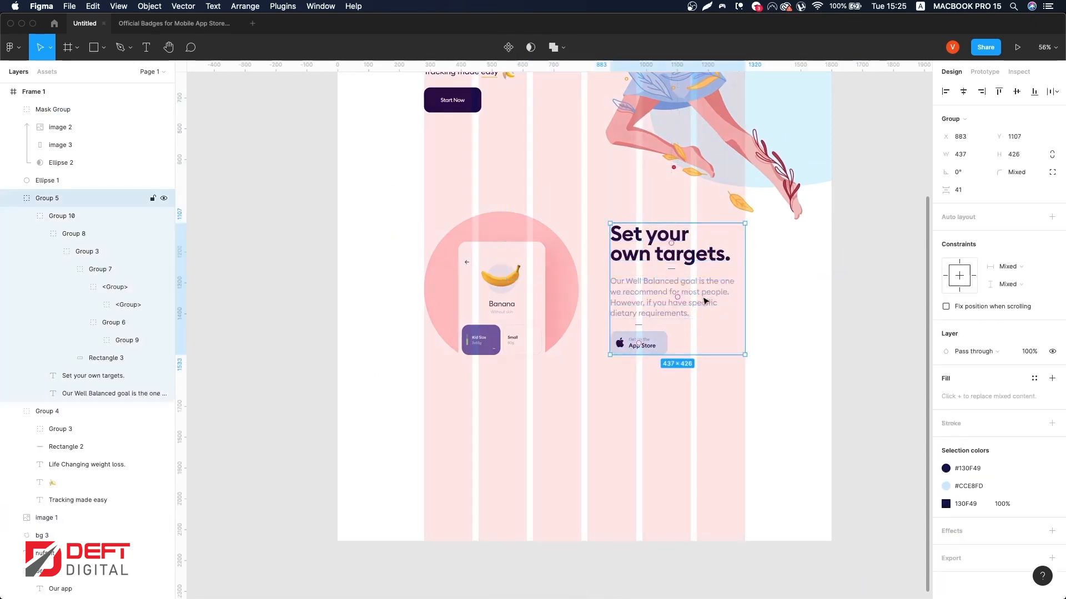
pyautogui.keyDown('super'); pyautogui.click(666, 238); pyautogui.keyUp('super')
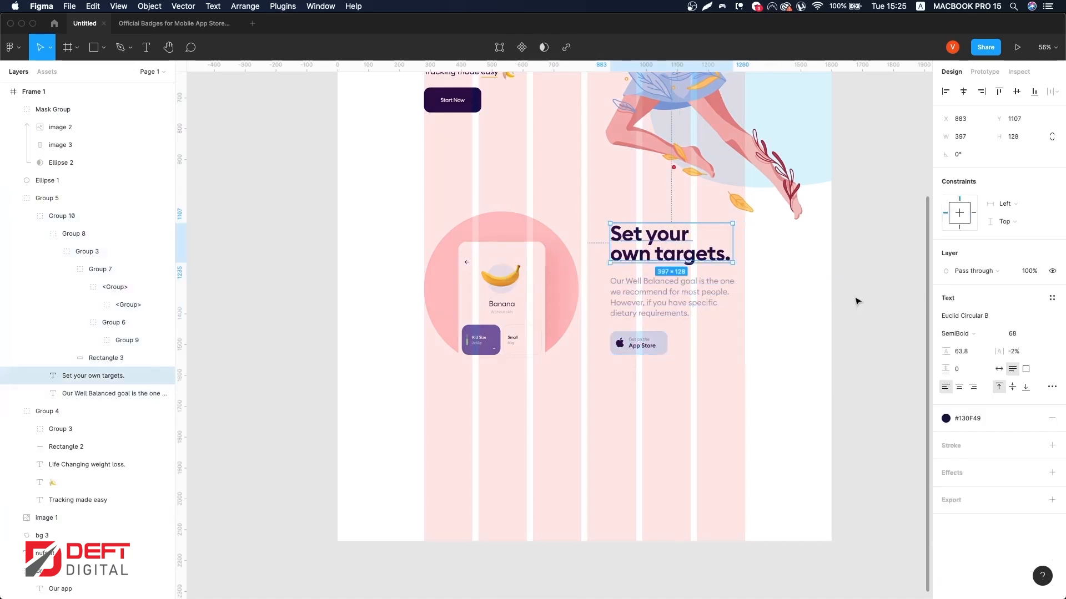
pyautogui.hscroll(2, 731, 313)
pyautogui.hotkey('ctrl', 'g')
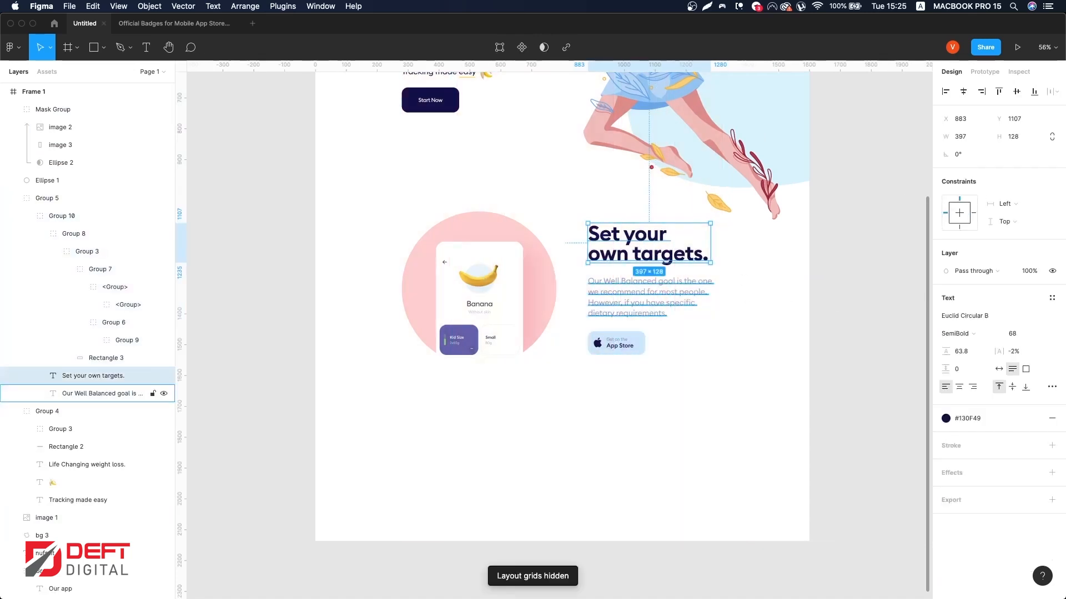
pyautogui.press('Escape')
pyautogui.hscroll(2, 658, 291)
pyautogui.scroll(-3, 658, 292)
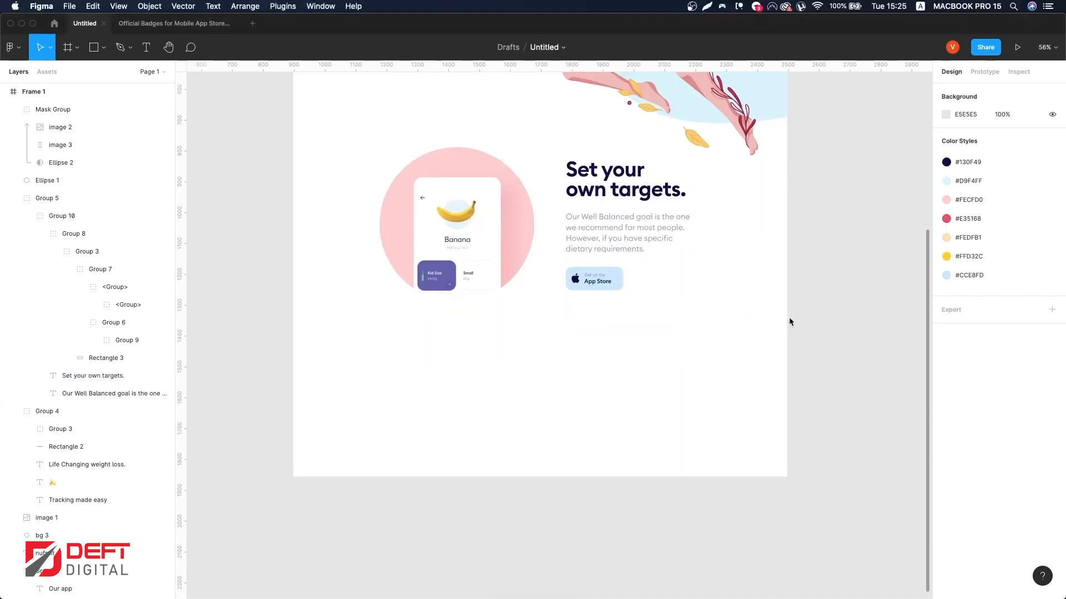
# Step: Narrow the paragraph's text box to about 419 px wide
pyautogui.click(633, 233)
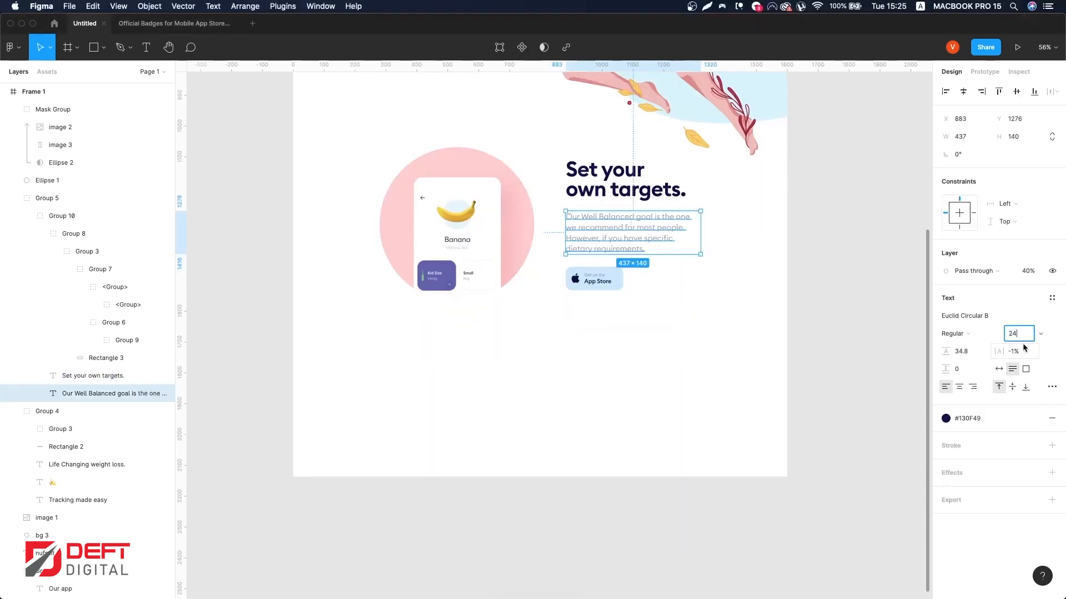
pyautogui.moveTo(701, 224); pyautogui.dragTo(695, 223)
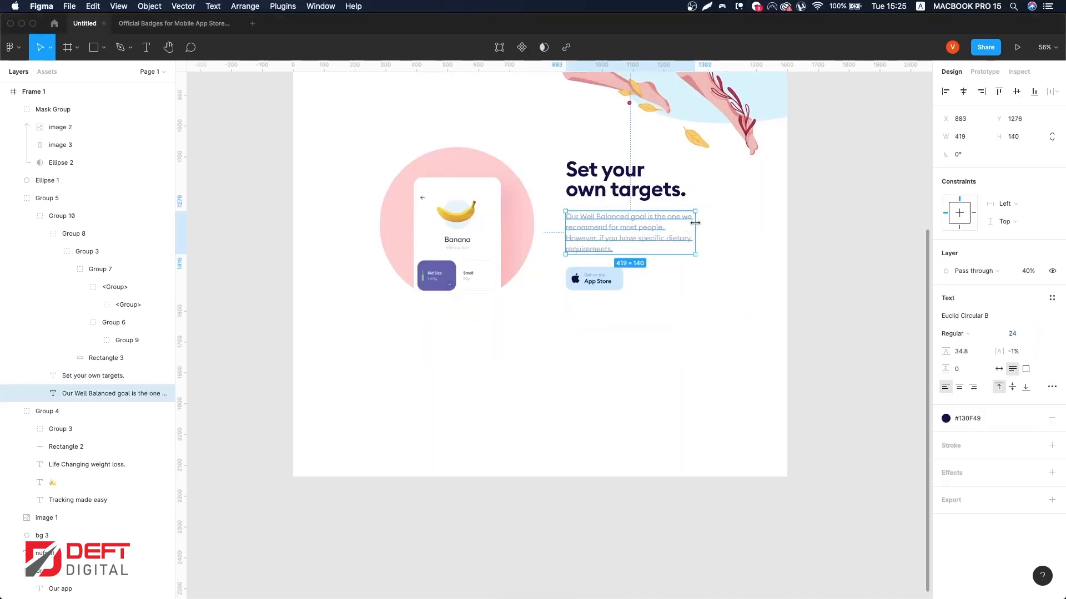
# Step: Try widening the heading's text box
pyautogui.click(666, 183)
pyautogui.click(952, 334)
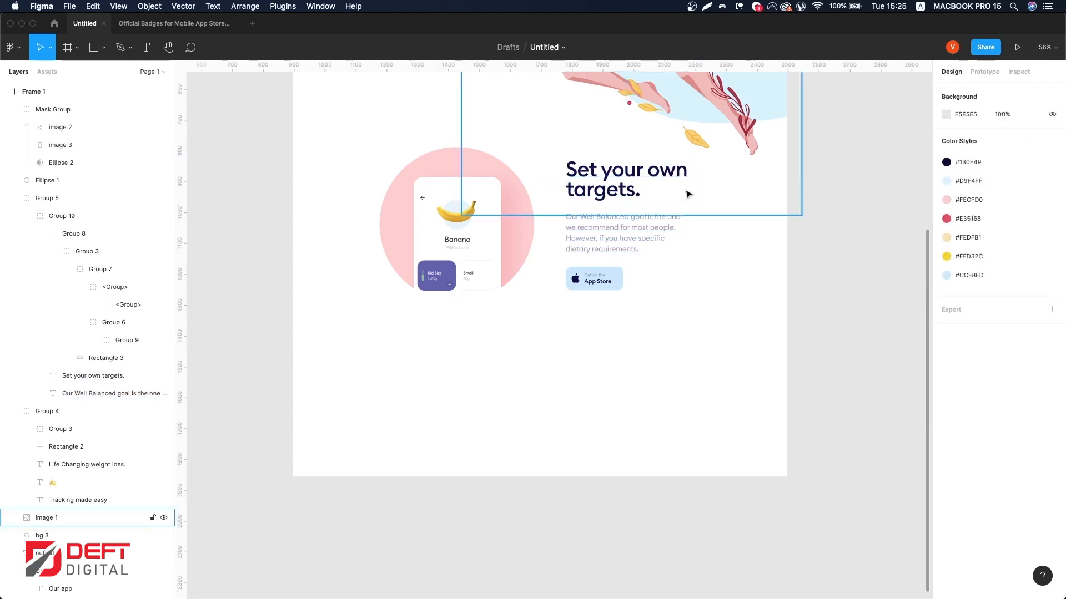
pyautogui.click(687, 181)
pyautogui.moveTo(687, 181); pyautogui.dragTo(685, 181)
pyautogui.click(813, 223)
pyautogui.scroll(2, 814, 223)
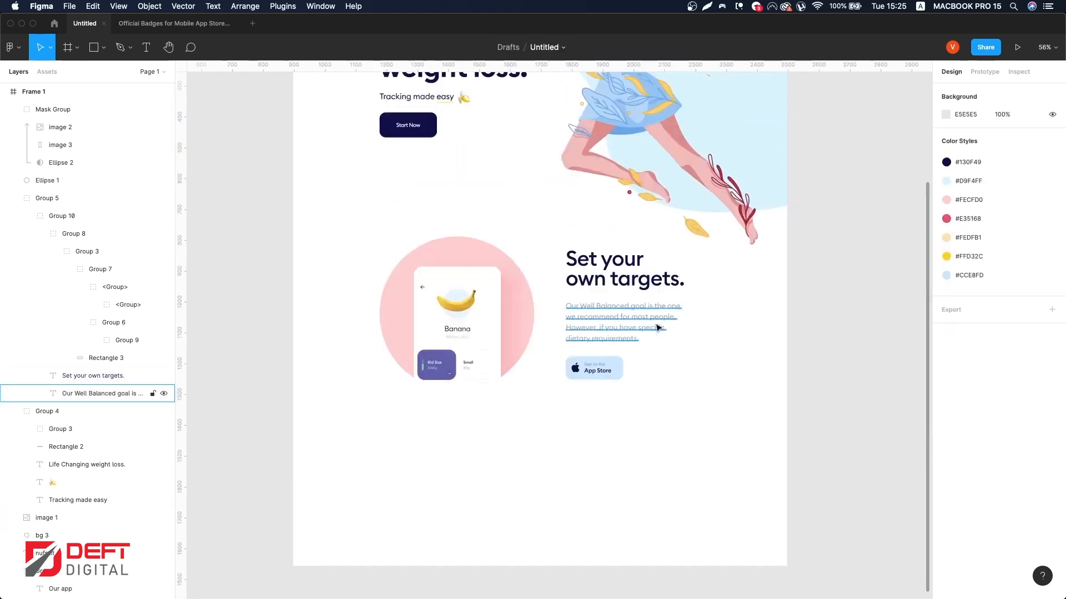
# Step: Move the heading, paragraph and button block slightly to the right against the layout grid
pyautogui.click(656, 324)
pyautogui.keyDown('shift'); pyautogui.click(653, 282); pyautogui.keyUp('shift')
pyautogui.keyDown('shift'); pyautogui.click(612, 367); pyautogui.keyUp('shift')
pyautogui.hotkey('ctrl', 'g')
pyautogui.moveTo(606, 329); pyautogui.dragTo(620, 329)
pyautogui.hotkey('ctrl', 'g')
pyautogui.click(779, 346)
pyautogui.scroll(-3, 779, 346)
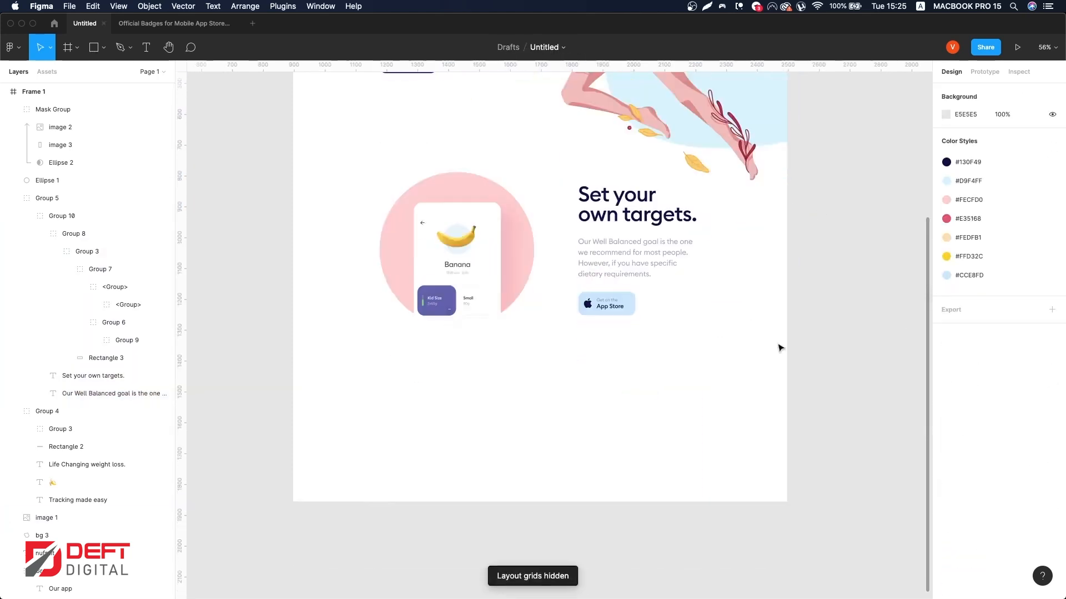
# Step: Group the phone image and the text block into one section group
pyautogui.scroll(1, 621, 350)
pyautogui.click(616, 249)
pyautogui.keyDown('shift'); pyautogui.click(500, 233); pyautogui.keyUp('shift')
pyautogui.scroll(2, 778, 336)
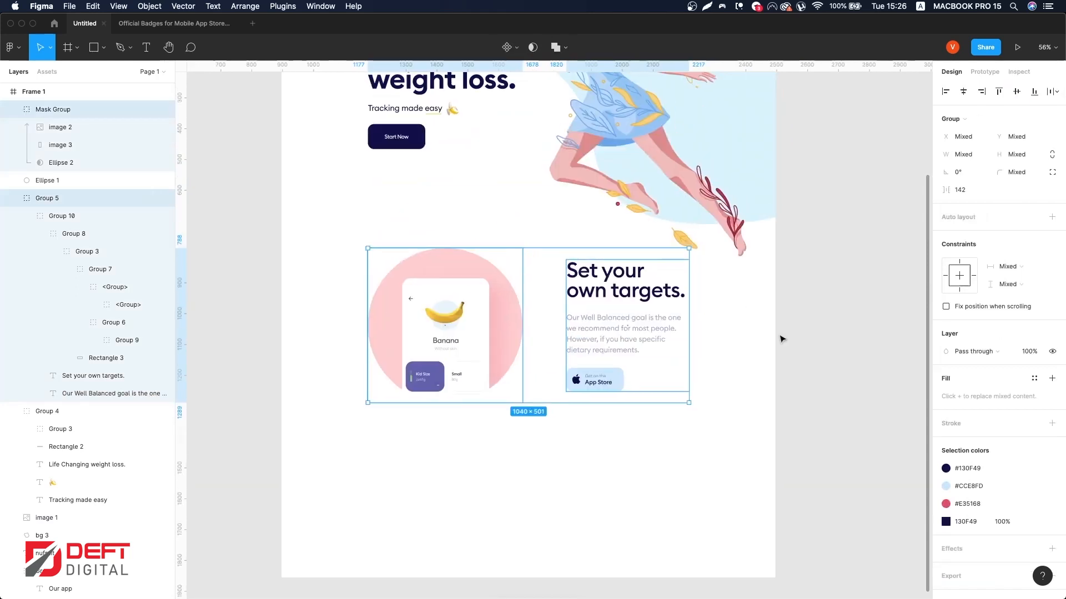
pyautogui.press('super+g')
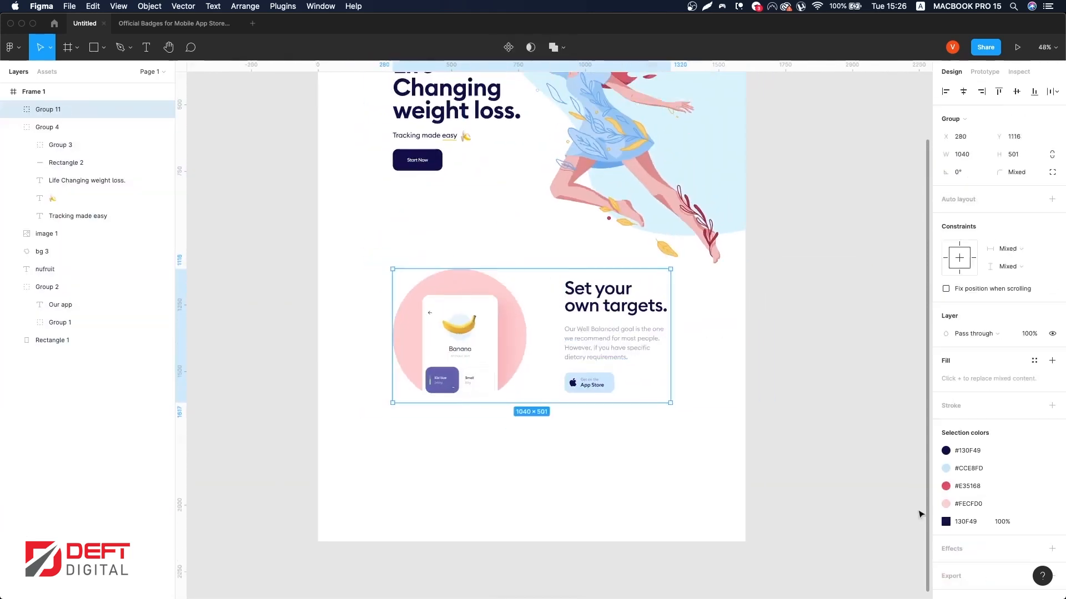
# Step: Duplicate the hero heading 'Life Changing weight loss.' and move the copy below the second section, placing its layer at the top
pyautogui.doubleClick(599, 325)
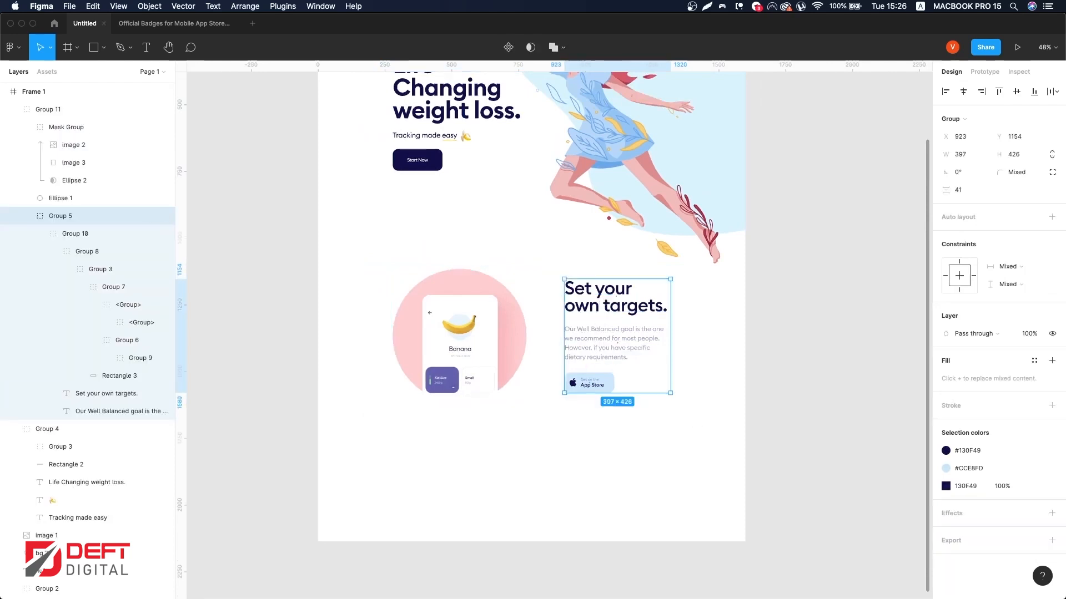
pyautogui.click(650, 381)
pyautogui.keyDown('super'); pyautogui.click(599, 303); pyautogui.keyUp('super')
pyautogui.scroll(3, 599, 303)
pyautogui.keyDown('super'); pyautogui.click(451, 184); pyautogui.keyUp('super')
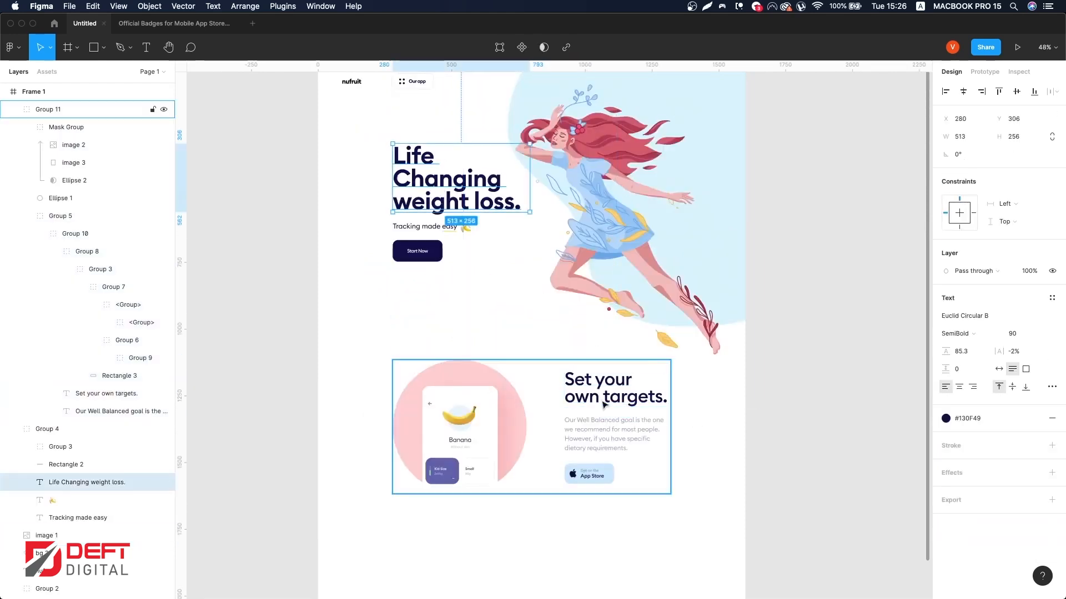
pyautogui.click(602, 398)
pyautogui.click(436, 208)
pyautogui.press('super+d')
pyautogui.moveTo(437, 209); pyautogui.dragTo(447, 431)
pyautogui.scroll(9, 444, 422)
pyautogui.click(329, 388)
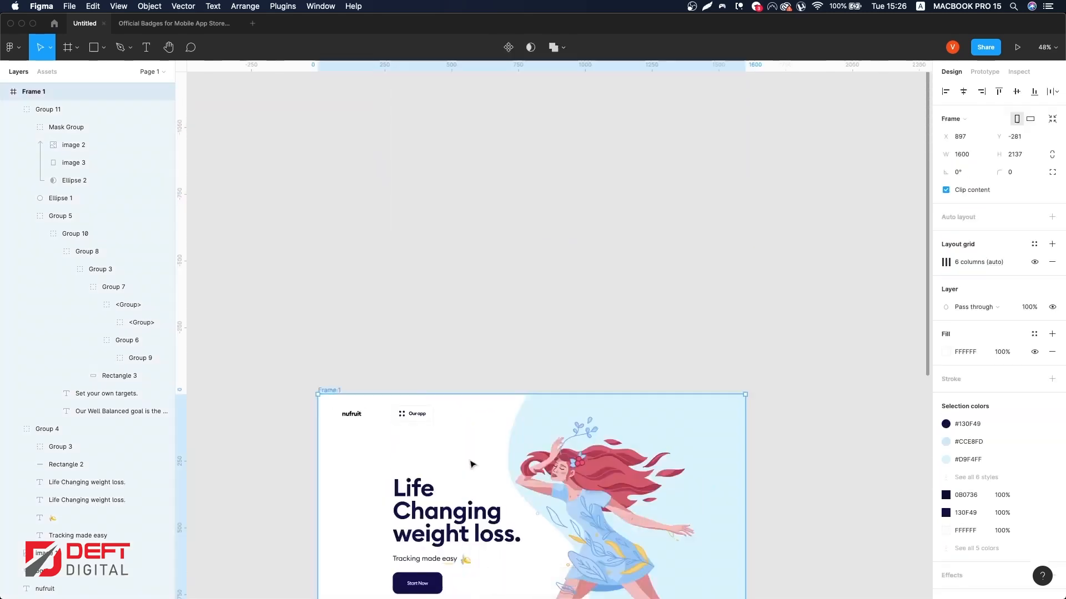
pyautogui.scroll(-10, 472, 464)
pyautogui.moveTo(528, 385); pyautogui.dragTo(528, 541)
pyautogui.moveTo(439, 348); pyautogui.dragTo(438, 381)
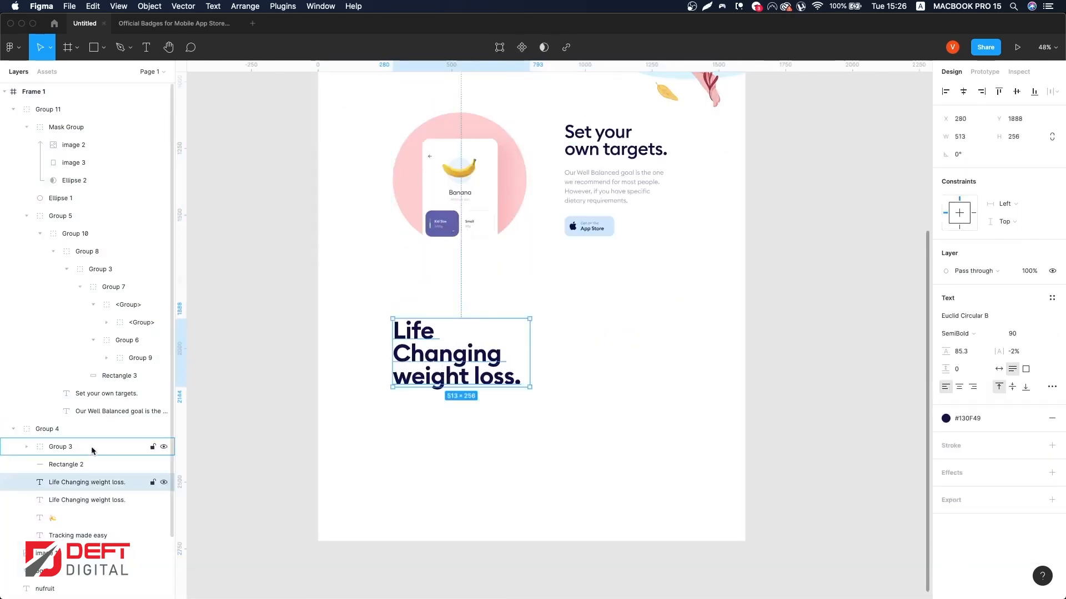
pyautogui.moveTo(49, 111); pyautogui.dragTo(49, 102)
pyautogui.moveTo(460, 367)
pyautogui.mouseDown()
pyautogui.moveTo(460, 379)
pyautogui.moveTo(460, 354)
pyautogui.mouseUp()
# Step: Retype the copied heading as 'Track anywhere, anytime.' and set it to Medium weight at size 85
pyautogui.press('Return')
pyautogui.write('Track anywhere, anytime.')
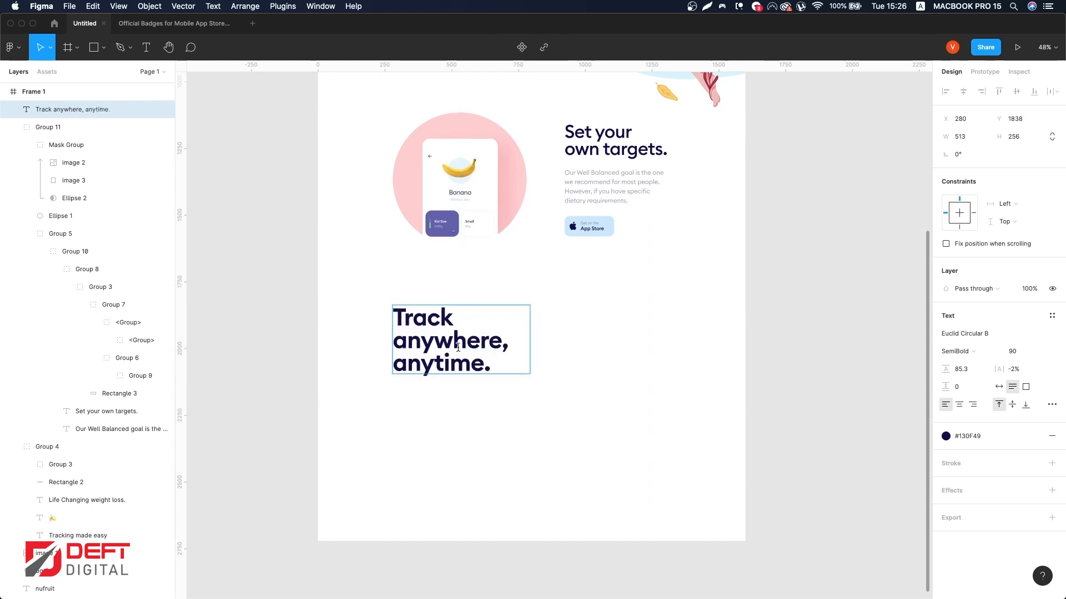
pyautogui.press('super+a')
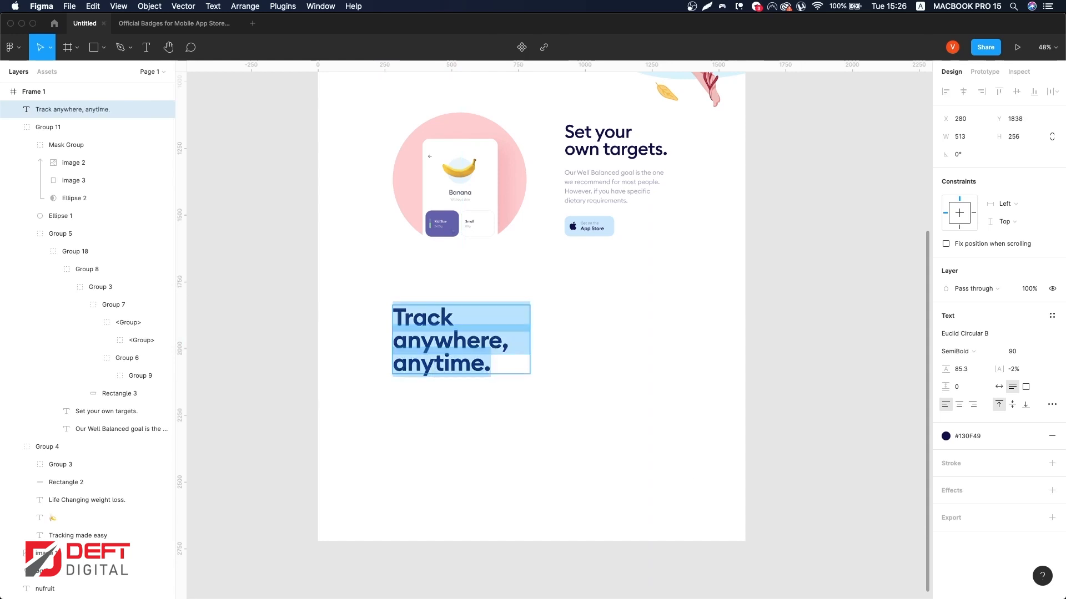
pyautogui.click(972, 350)
pyautogui.click(973, 338)
pyautogui.write('85')
pyautogui.press('Return')
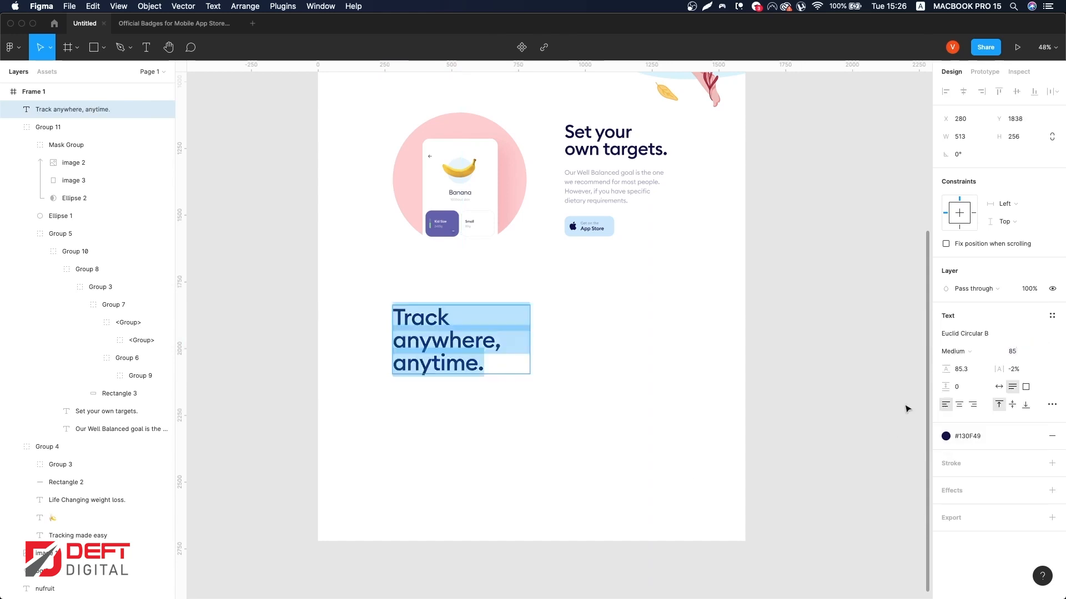
pyautogui.moveTo(947, 368); pyautogui.dragTo(938, 366)
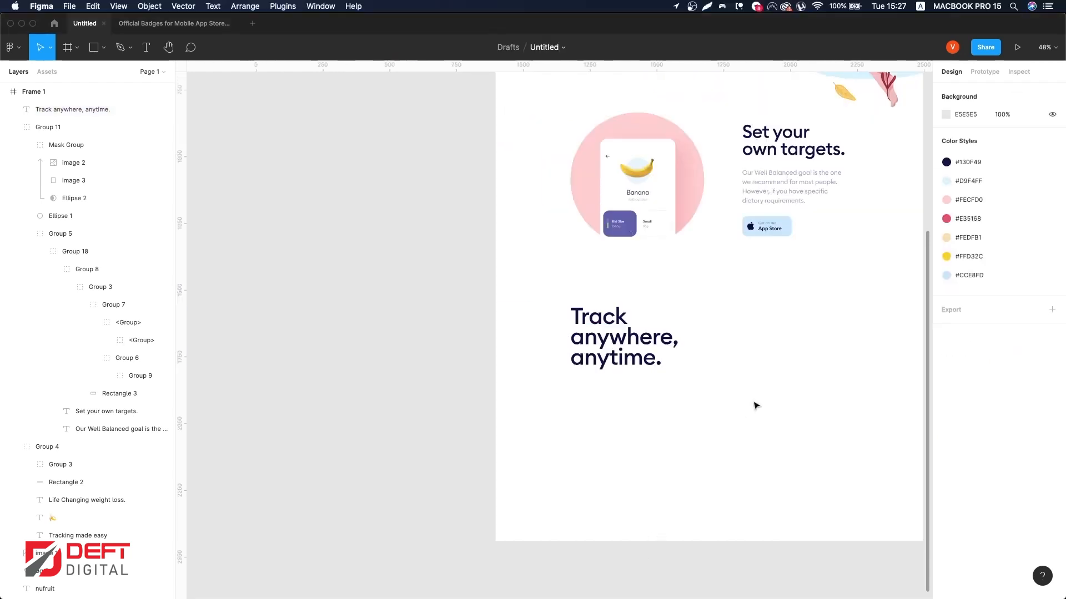
pyautogui.scroll(-2, 756, 405)
pyautogui.hscroll(1, 756, 387)
pyautogui.press('alt+super+p')
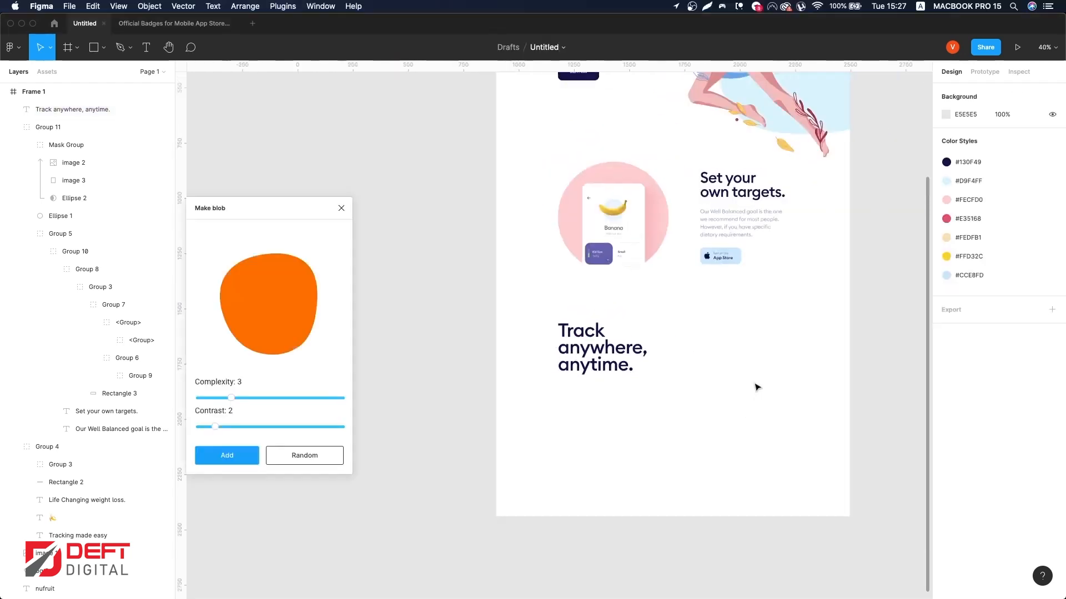
pyautogui.click(291, 460)
pyautogui.click(292, 458)
pyautogui.click(262, 398)
pyautogui.click(262, 427)
pyautogui.click(315, 455)
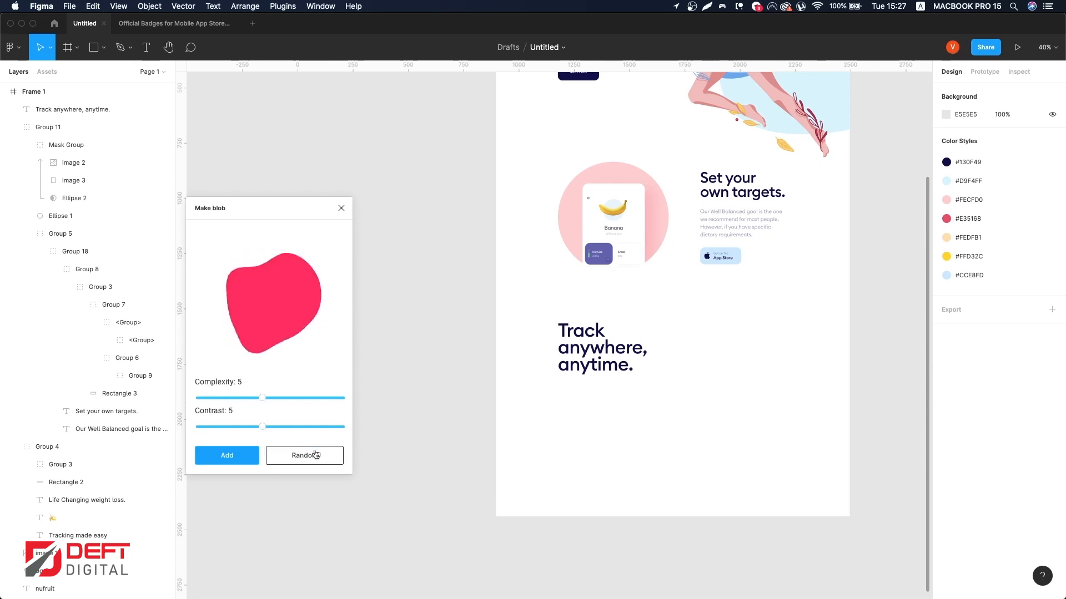
pyautogui.click(314, 455)
pyautogui.click(315, 455)
pyautogui.click(342, 209)
# Step: Paste a blob shape behind the new heading and give it the #FEDFB1 fill
pyautogui.press('super+v')
pyautogui.scroll(-2, 554, 274)
pyautogui.moveTo(542, 243); pyautogui.dragTo(592, 362)
pyautogui.click(1034, 315)
pyautogui.click(972, 457)
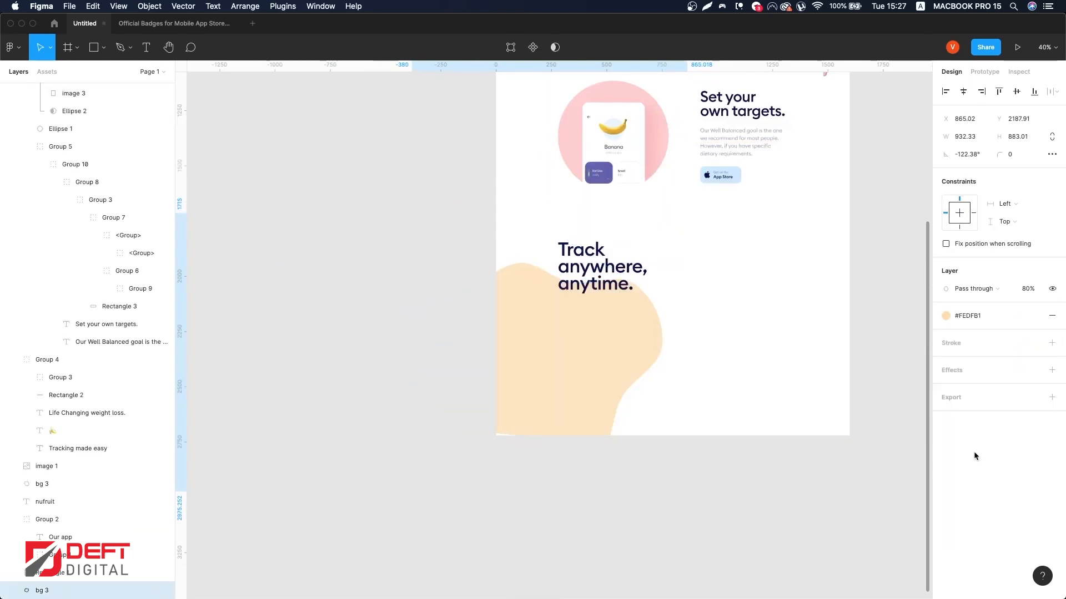
# Step: Extend the main frame's height downward to make room for the new section
pyautogui.hscroll(2, 740, 399)
pyautogui.scroll(5, 740, 399)
pyautogui.click(437, 121)
pyautogui.scroll(-7, 437, 121)
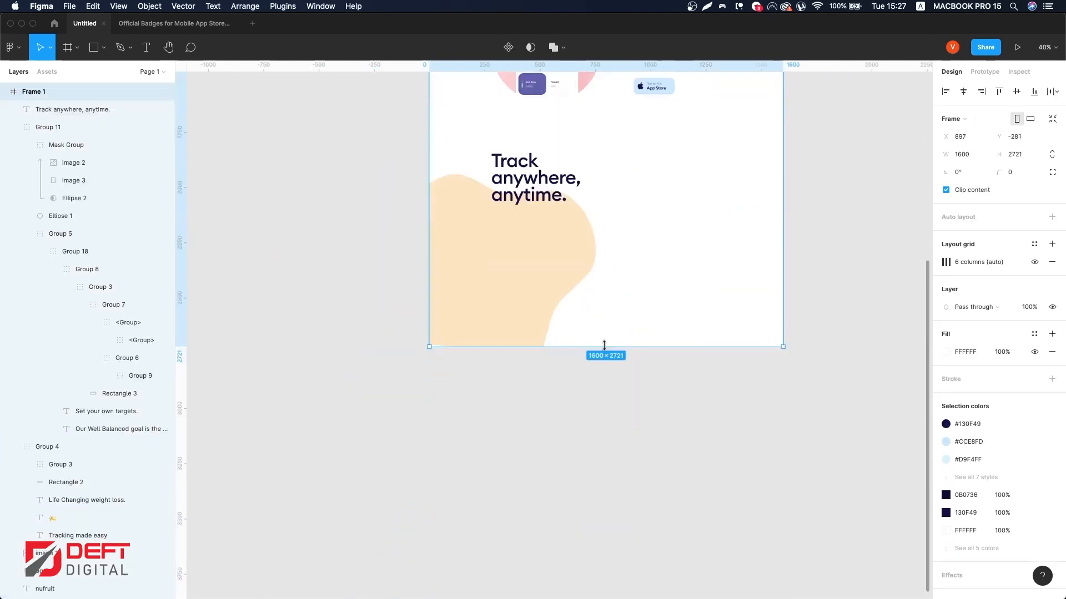
pyautogui.moveTo(609, 348); pyautogui.dragTo(617, 594)
# Step: Copy the second section's paragraph, paste it below, and replace its text with 'Over 250,000 foods with photos. Plus barcode scanning App.'
pyautogui.scroll(4, 618, 542)
pyautogui.click(616, 533)
pyautogui.click(551, 410)
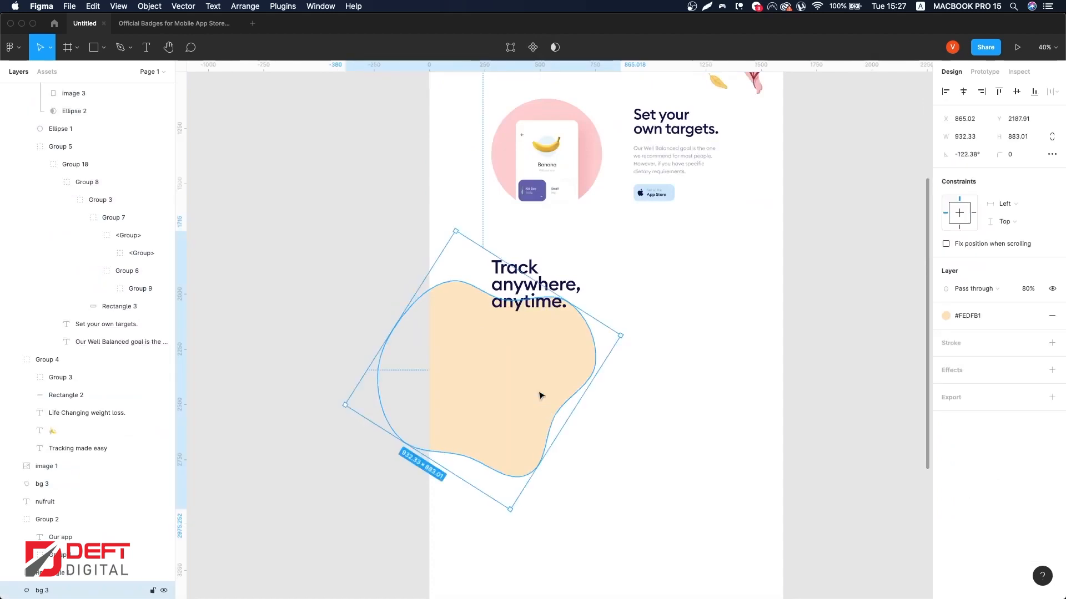
pyautogui.scroll(5, 542, 398)
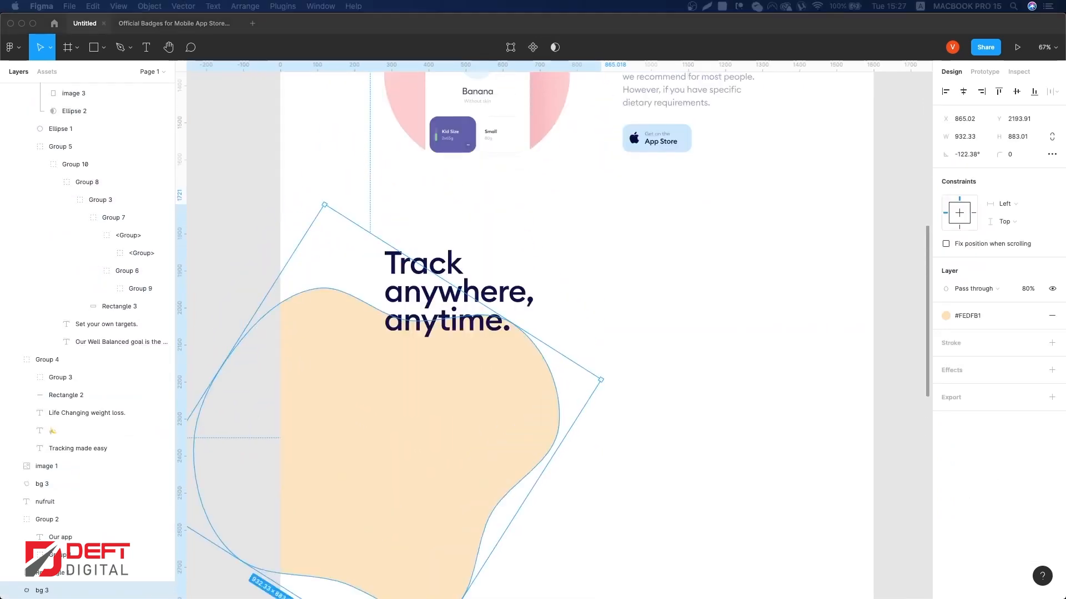
pyautogui.click(607, 257)
pyautogui.scroll(3, 606, 257)
pyautogui.keyDown('super'); pyautogui.click(651, 252); pyautogui.keyUp('super')
pyautogui.scroll(2, 76, 231)
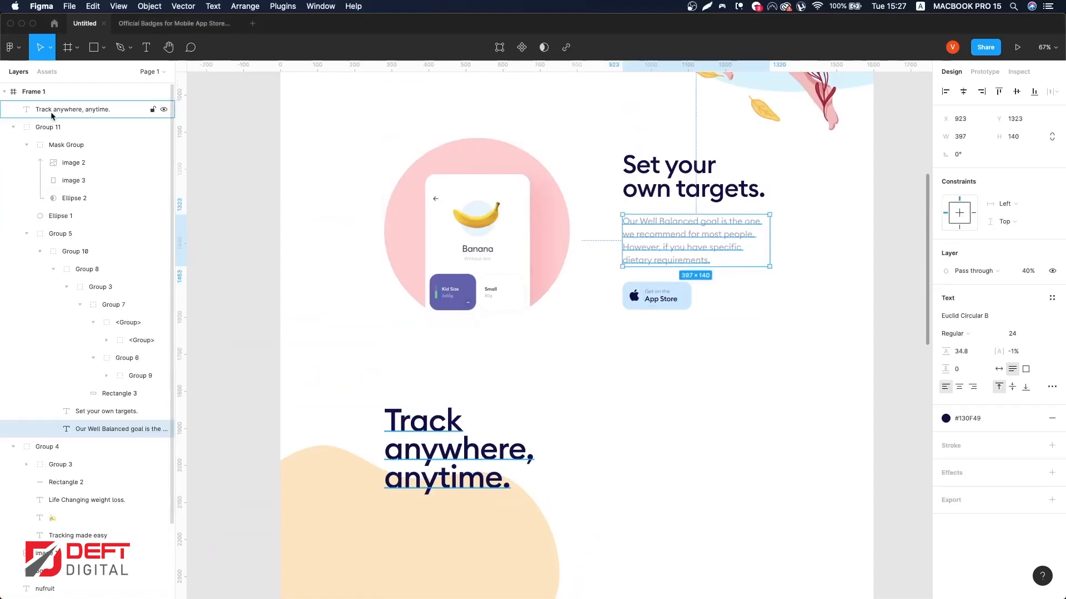
pyautogui.press('super+c')
pyautogui.press('super+v')
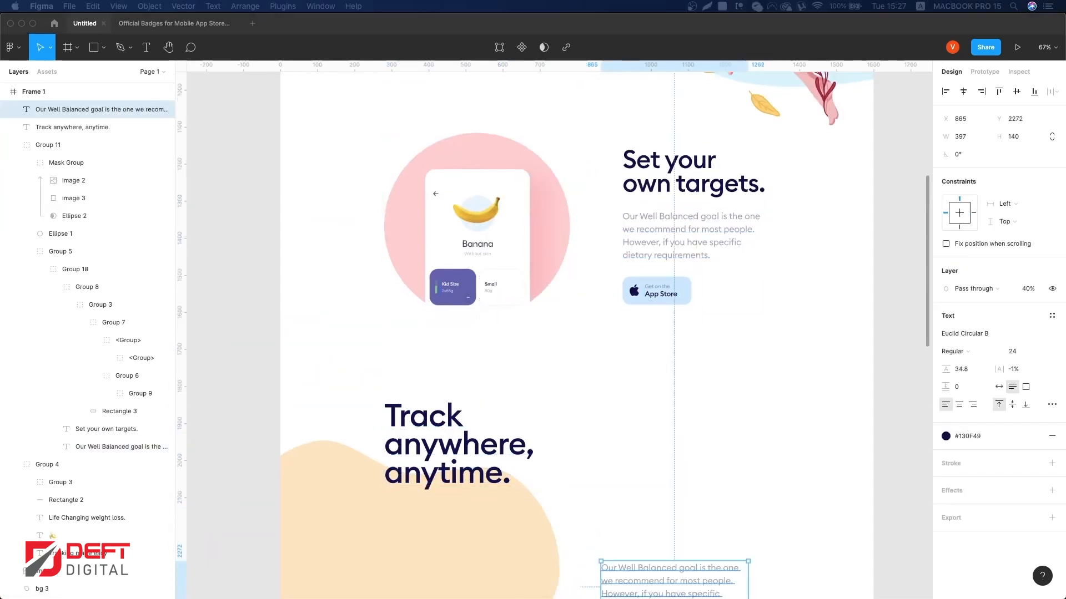
pyautogui.scroll(-3, 660, 567)
pyautogui.press('super+v')
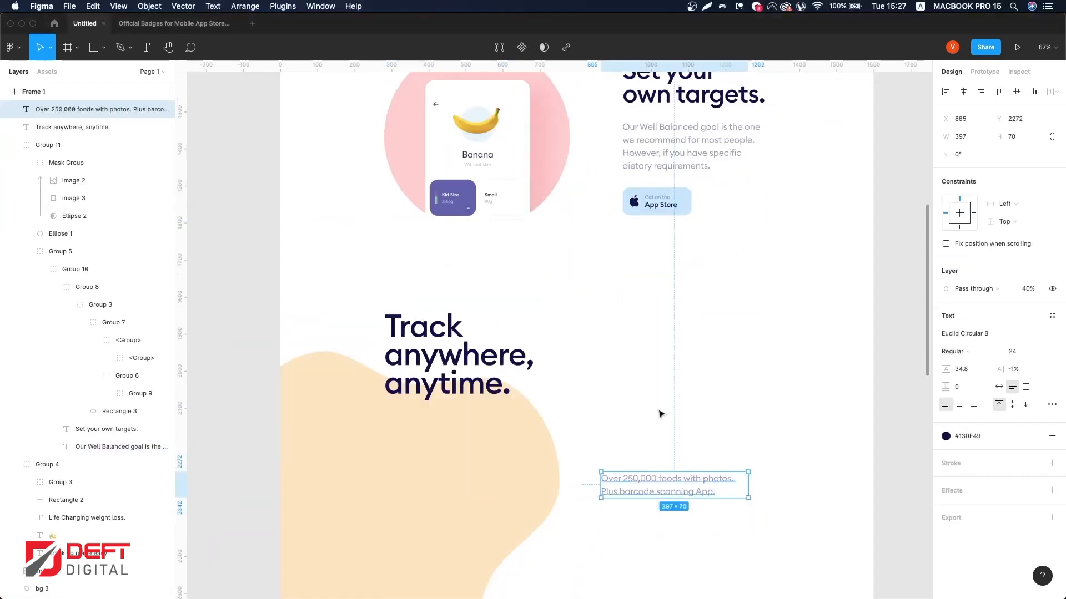
# Step: Set the new paragraph's font size to 40 and move it beside the 'Track anywhere, anytime.' heading
pyautogui.click(1015, 352)
pyautogui.write('4')
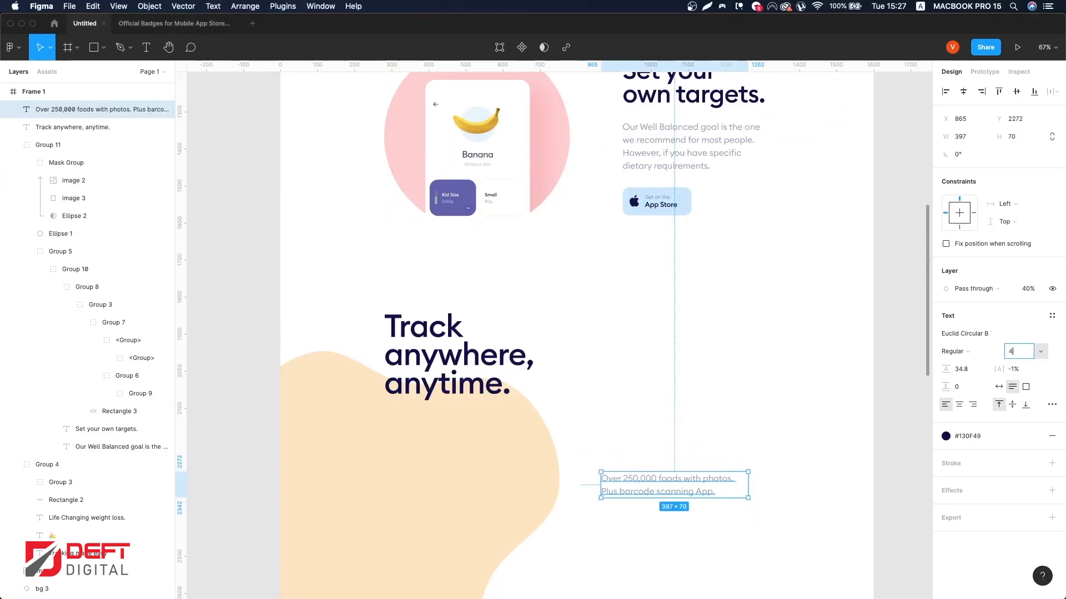
pyautogui.write('0')
pyautogui.press('Return')
pyautogui.scroll(-1, 684, 386)
pyautogui.moveTo(643, 502); pyautogui.dragTo(620, 360)
# Step: Increase the paragraph's line height, resize its box to about 396 px wide and align it to the layout grid
pyautogui.click(966, 353)
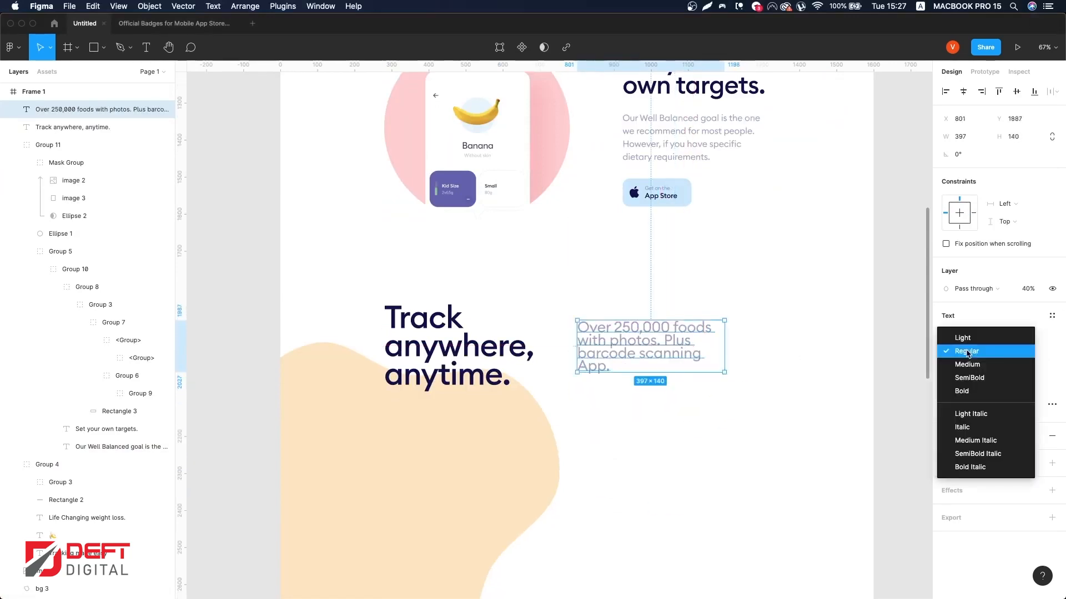
pyautogui.click(967, 352)
pyautogui.moveTo(941, 372); pyautogui.dragTo(959, 378)
pyautogui.moveTo(726, 350); pyautogui.dragTo(772, 350)
pyautogui.moveTo(667, 356); pyautogui.dragTo(693, 382)
pyautogui.hotkey('ctrl', 'g')
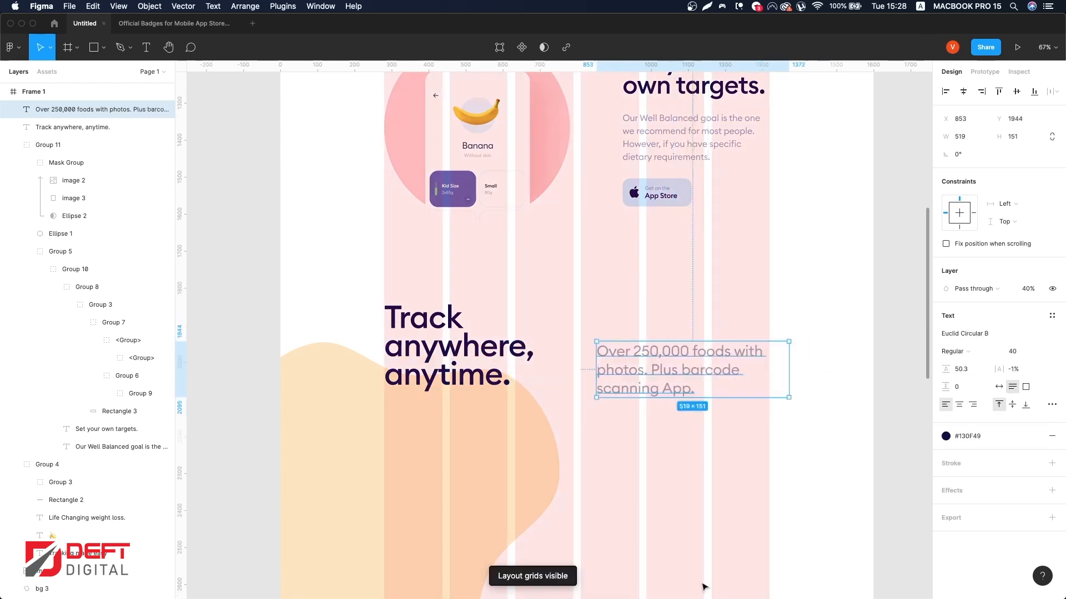
pyautogui.moveTo(790, 357); pyautogui.dragTo(744, 357)
pyautogui.scroll(-2, 693, 357)
pyautogui.moveTo(648, 314); pyautogui.dragTo(680, 300)
# Step: Set the paragraph's opacity to 40%
pyautogui.doubleClick(652, 267)
pyautogui.moveTo(652, 267); pyautogui.dragTo(780, 261)
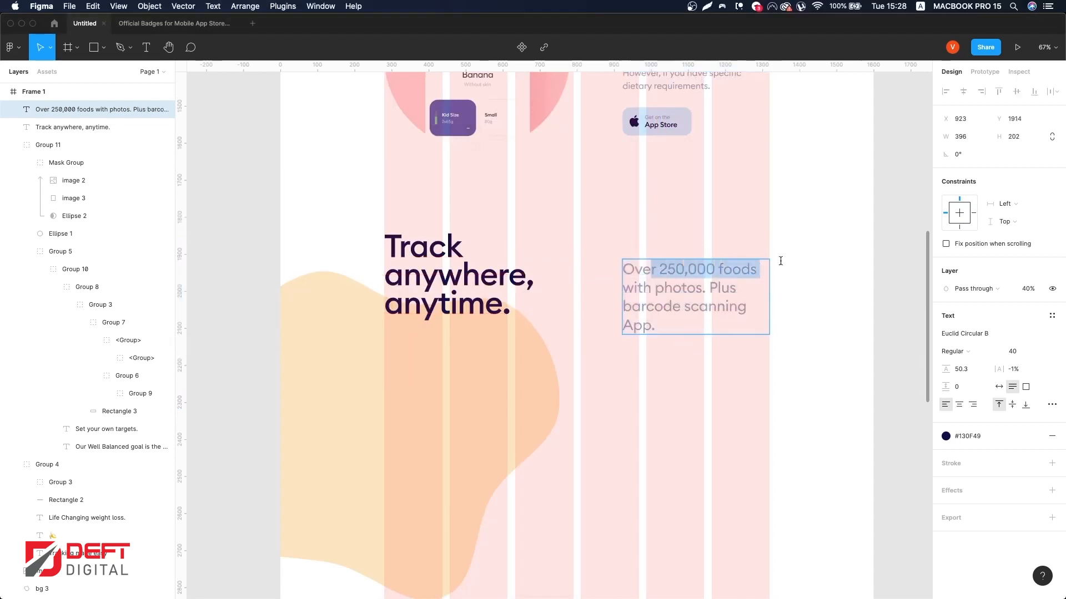
pyautogui.write('100')
pyautogui.press('Return')
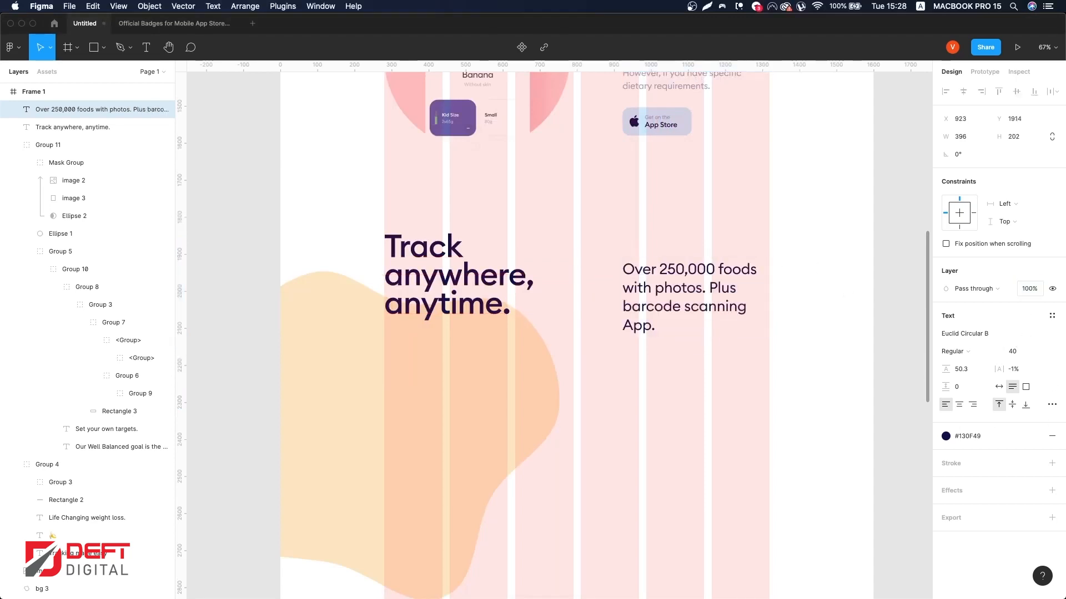
pyautogui.hotkey('ctrl', 'g')
pyautogui.scroll(1, 731, 357)
pyautogui.scroll(-2, 794, 355)
pyautogui.press('Escape')
pyautogui.press('4')
pyautogui.click(856, 352)
pyautogui.scroll(-1, 821, 352)
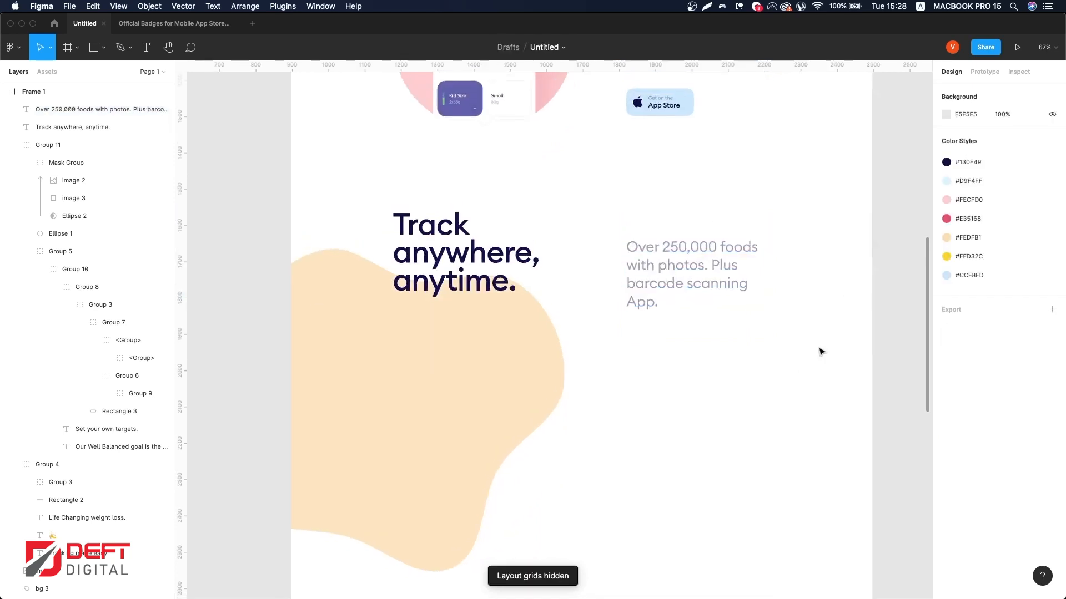
# Step: Draw a rectangle about 148 × 229 px below the 'Track anywhere, anytime.' heading
pyautogui.scroll(-1, 765, 276)
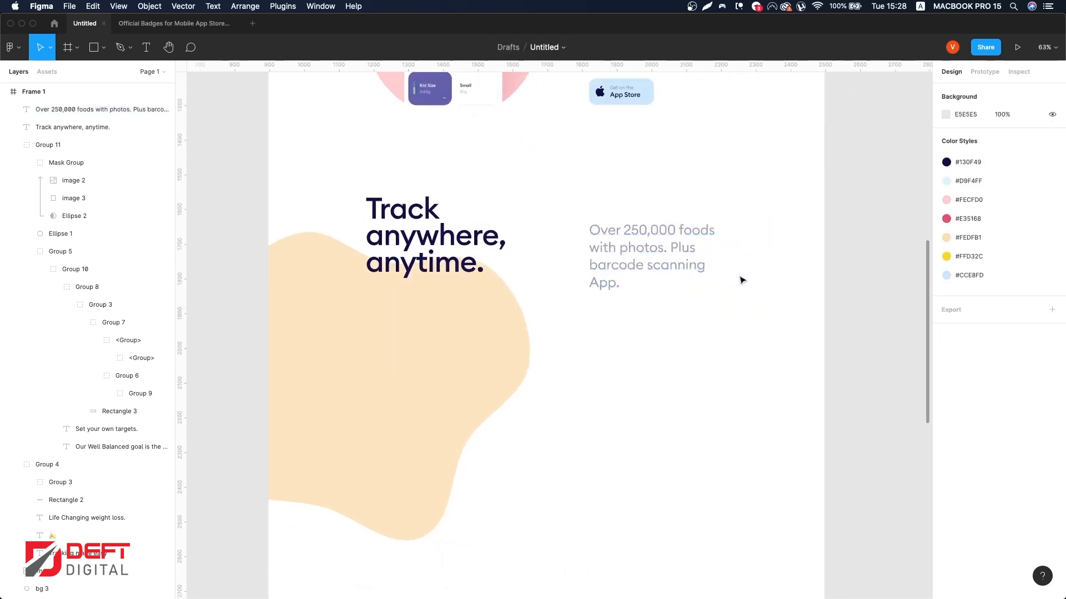
pyautogui.scroll(2, 668, 333)
pyautogui.hscroll(-2, 668, 333)
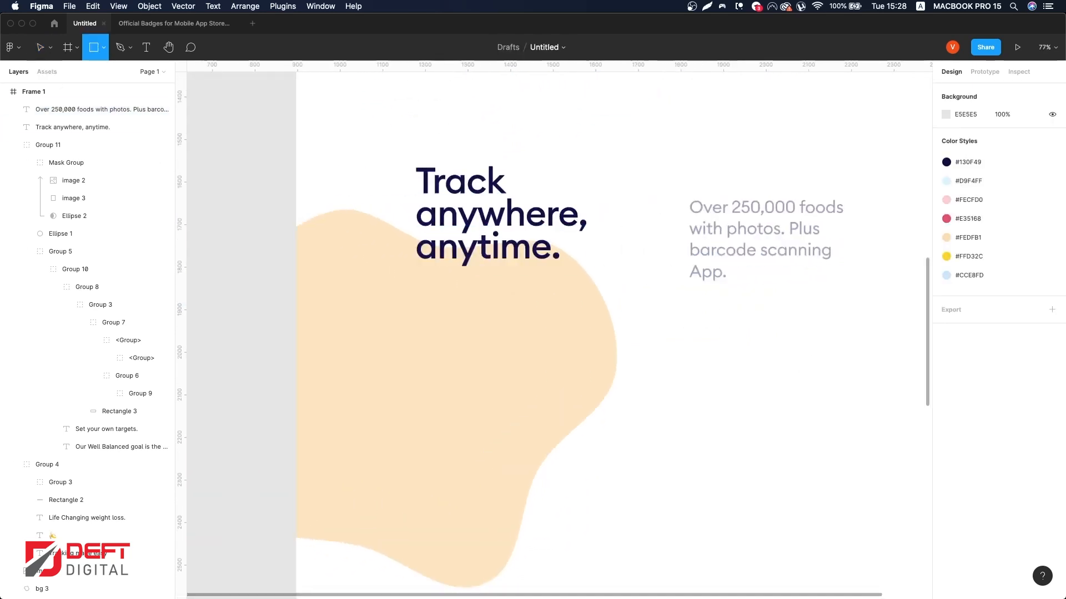
pyautogui.scroll(-1, 492, 470)
pyautogui.click(458, 367)
pyautogui.moveTo(476, 389); pyautogui.dragTo(460, 372)
pyautogui.hotkey('shift', 'Down')
pyautogui.hotkey('shift', 'Down')
pyautogui.hotkey('shift', 'Down')
pyautogui.hotkey('shift', 'Down')
pyautogui.hotkey('shift', 'Down')
pyautogui.hotkey('shift', 'Down')
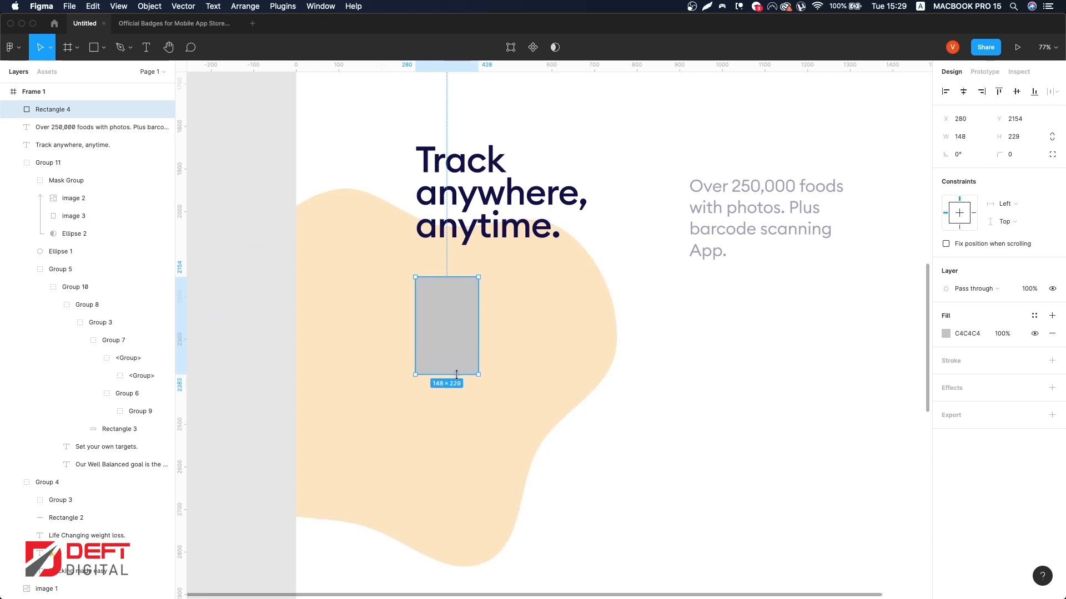
# Step: Give the rectangle a white FFFFFF fill and a corner radius of 29
pyautogui.click(945, 333)
pyautogui.moveTo(855, 329); pyautogui.dragTo(797, 318)
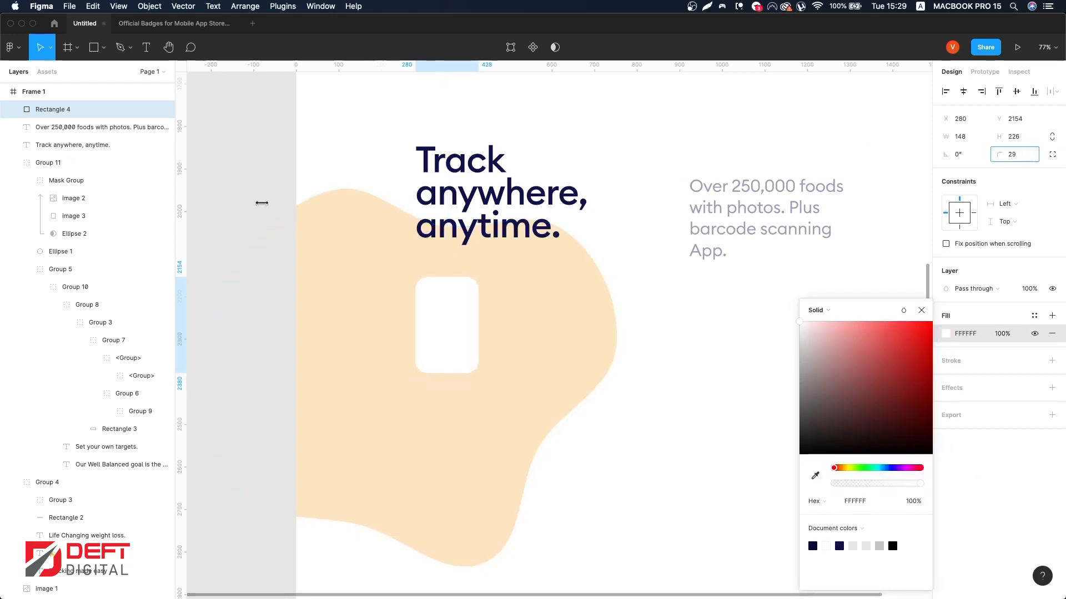
pyautogui.press('Return')
pyautogui.click(690, 390)
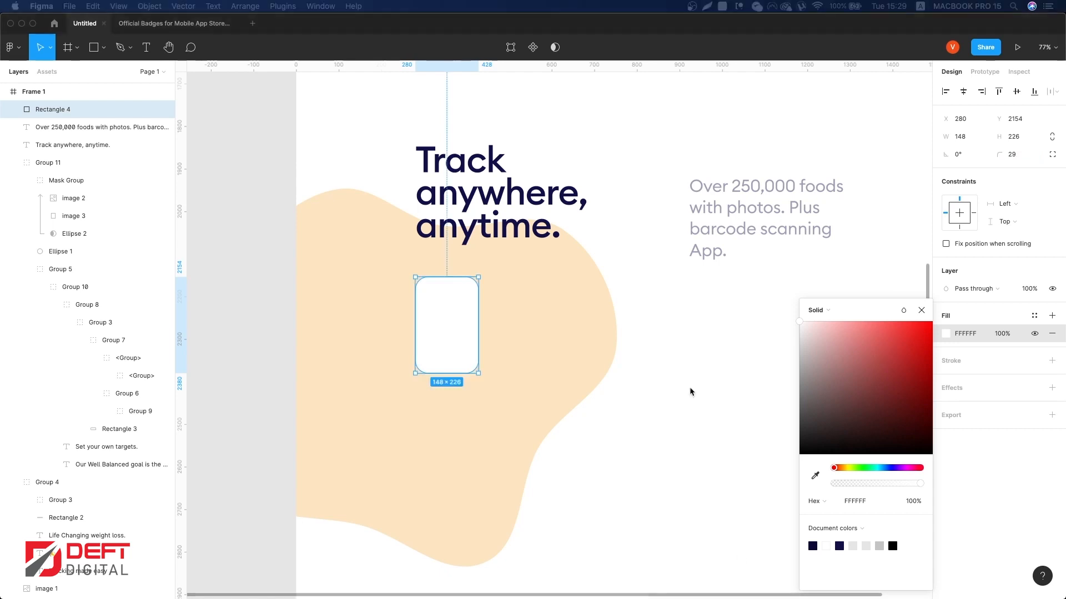
# Step: Paste the banana image into the white card
pyautogui.press('super+v')
pyautogui.moveTo(574, 284); pyautogui.dragTo(454, 313)
pyautogui.press('super+z')
pyautogui.scroll(10, 657, 302)
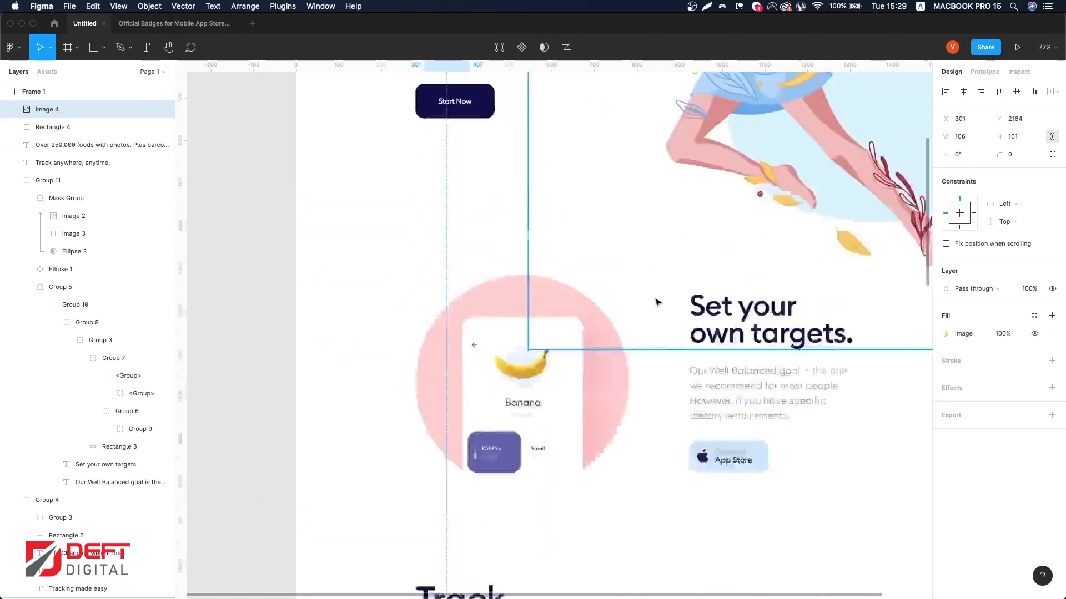
# Step: Paste a text layer into the card under the banana and change its text to 'Banana'
pyautogui.click(494, 224)
pyautogui.scroll(-5, 475, 367)
pyautogui.scroll(-8, 476, 366)
pyautogui.scroll(2, 448, 247)
pyautogui.press('super+v')
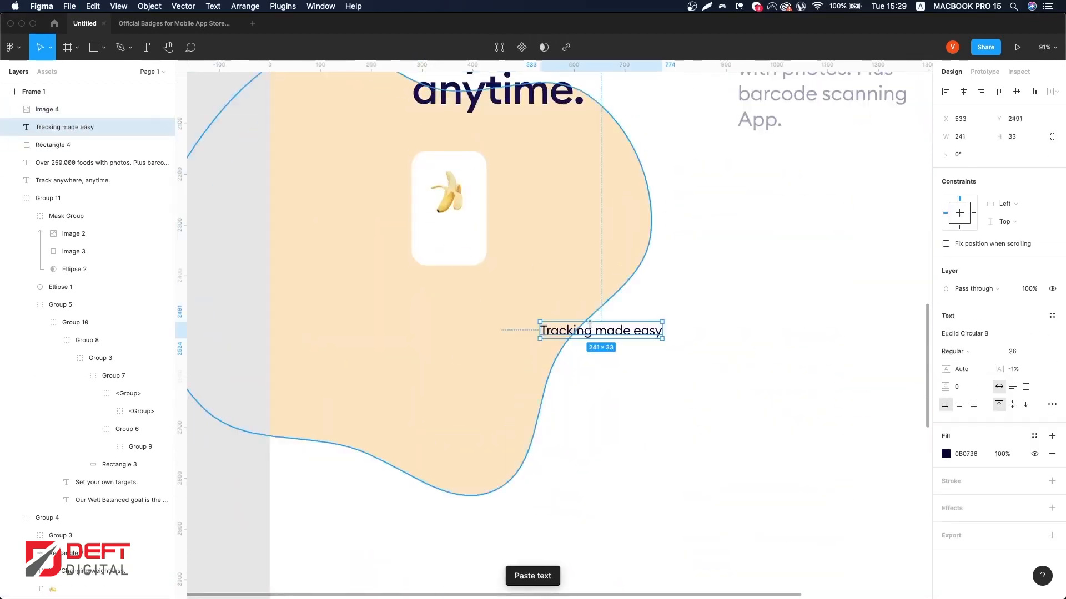
pyautogui.moveTo(592, 332); pyautogui.dragTo(465, 244)
pyautogui.doubleClick(465, 244)
pyautogui.write('Banana')
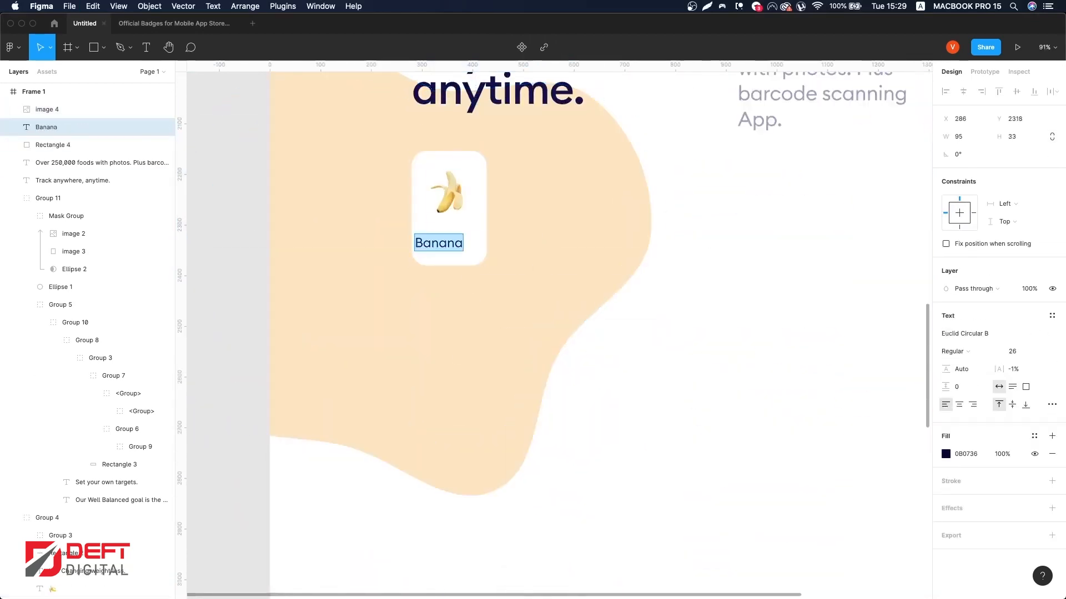
pyautogui.press('Escape')
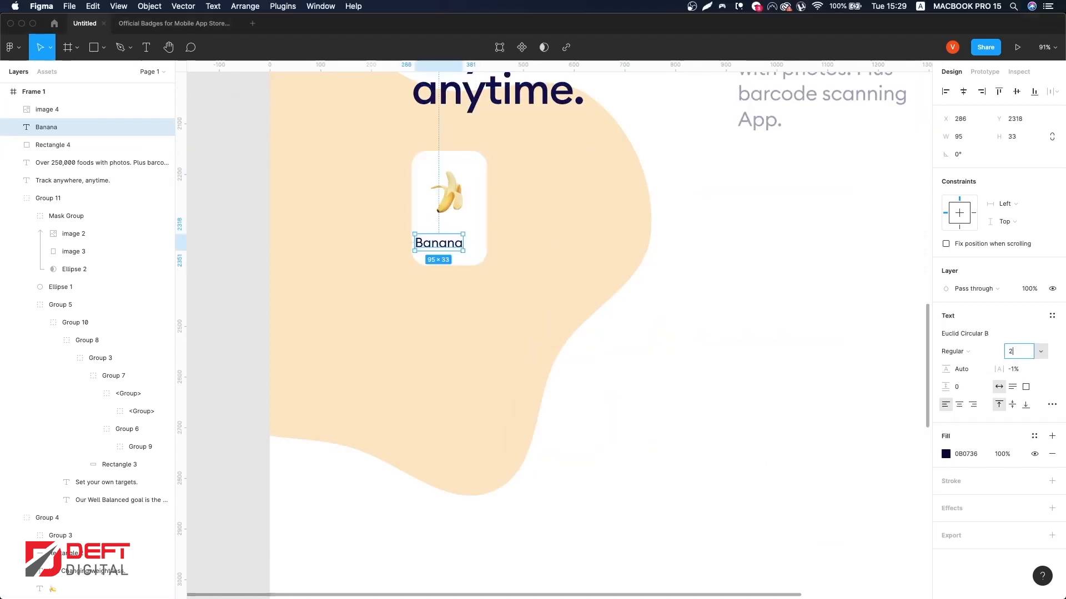
# Step: Set the label's font size to 22 and centre it horizontally with the card
pyautogui.keyDown('shift'); pyautogui.click(474, 222); pyautogui.keyUp('shift')
pyautogui.click(981, 91)
pyautogui.scroll(3, 519, 207)
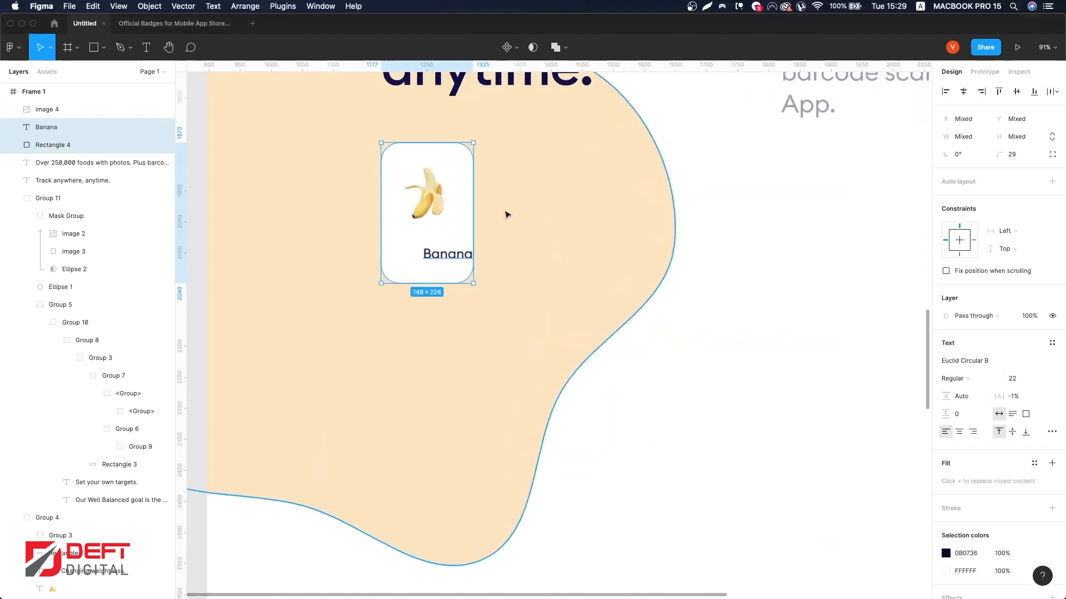
pyautogui.click(964, 92)
# Step: Move the banana image up within the card
pyautogui.hscroll(-1, 471, 222)
pyautogui.click(448, 254)
pyautogui.click(448, 208)
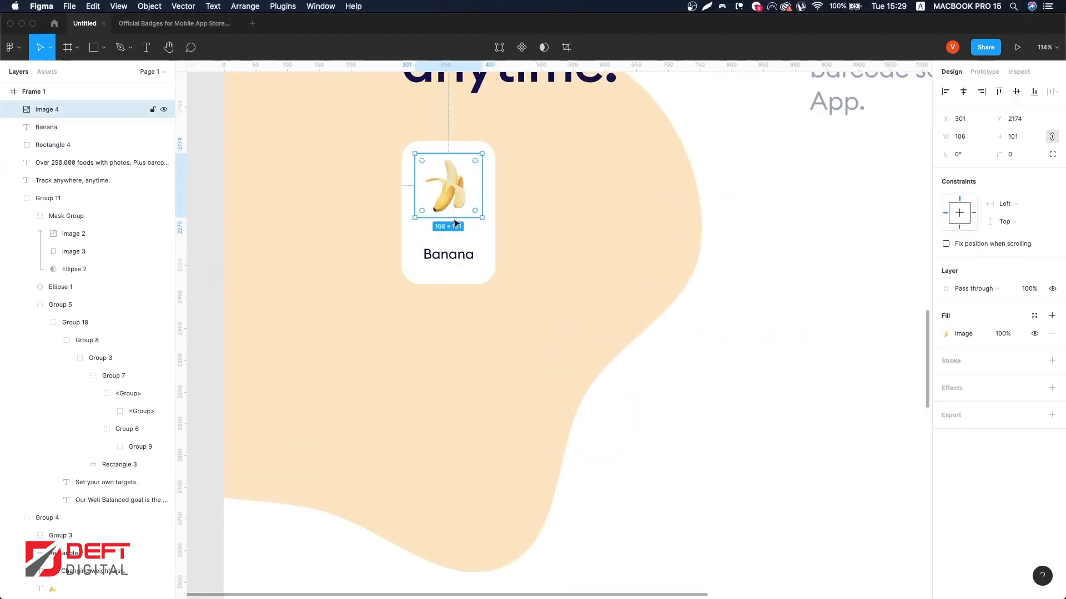
pyautogui.moveTo(448, 208); pyautogui.dragTo(456, 194)
# Step: Duplicate the 'Banana' label below itself and change the copy's text to 'Without skin'
pyautogui.click(459, 256)
pyautogui.keyDown('shift'); pyautogui.click(465, 255); pyautogui.keyUp('shift')
pyautogui.moveTo(459, 256)
pyautogui.mouseDown()
pyautogui.moveTo(459, 237)
pyautogui.moveTo(460, 261)
pyautogui.mouseUp()
pyautogui.click(461, 240)
pyautogui.doubleClick(459, 260)
pyautogui.write('W')
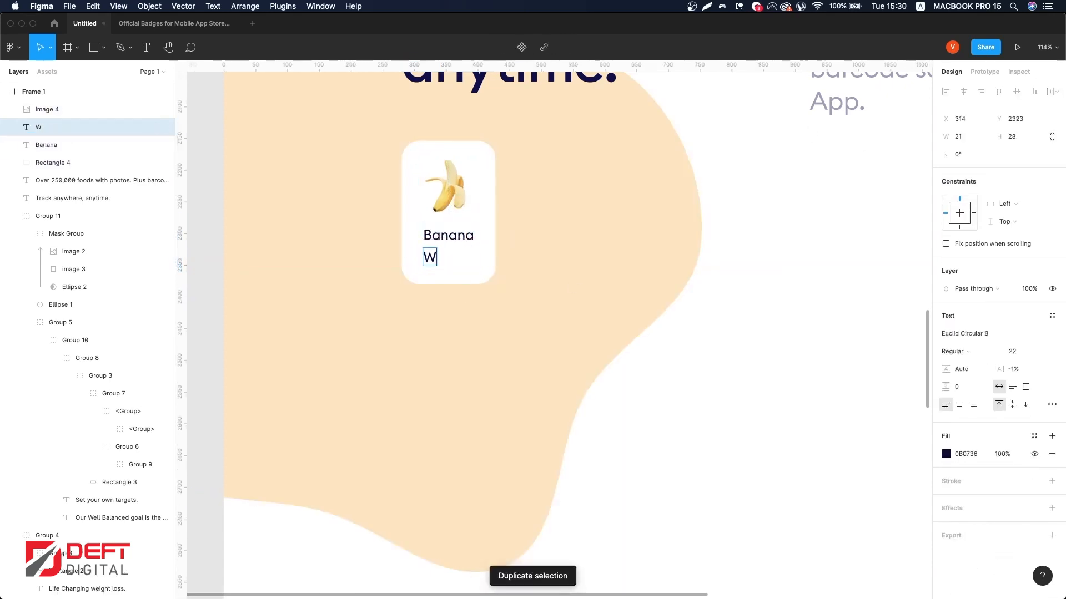
pyautogui.write('ithout skin')
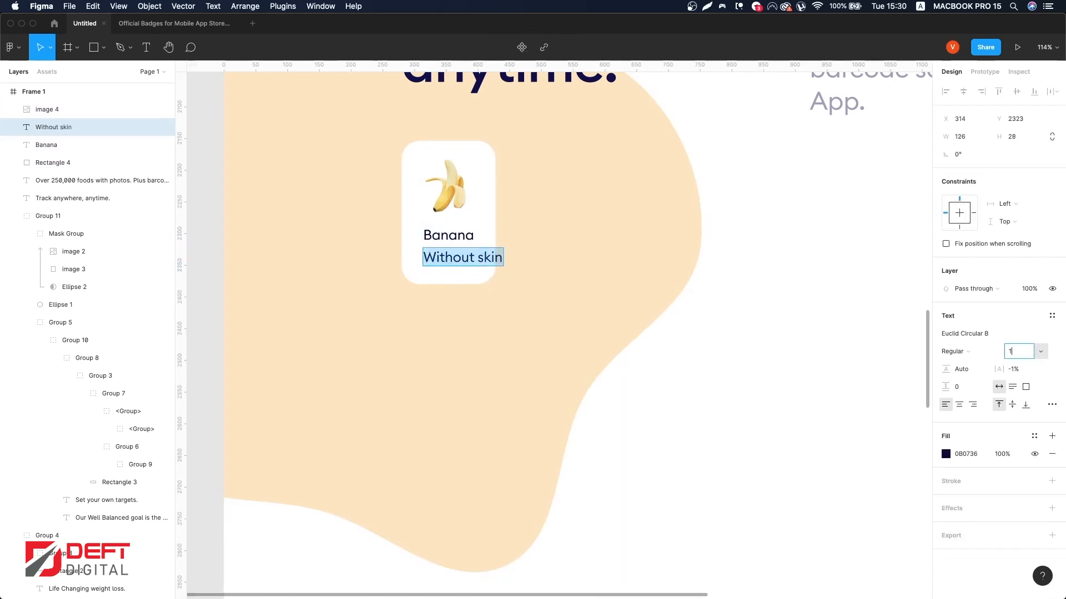
# Step: Set the 'Without skin' label's opacity to 40%, centre both labels horizontally and group them
pyautogui.press('Escape')
pyautogui.press('4')
pyautogui.keyDown('shift'); pyautogui.click(460, 239); pyautogui.keyUp('shift')
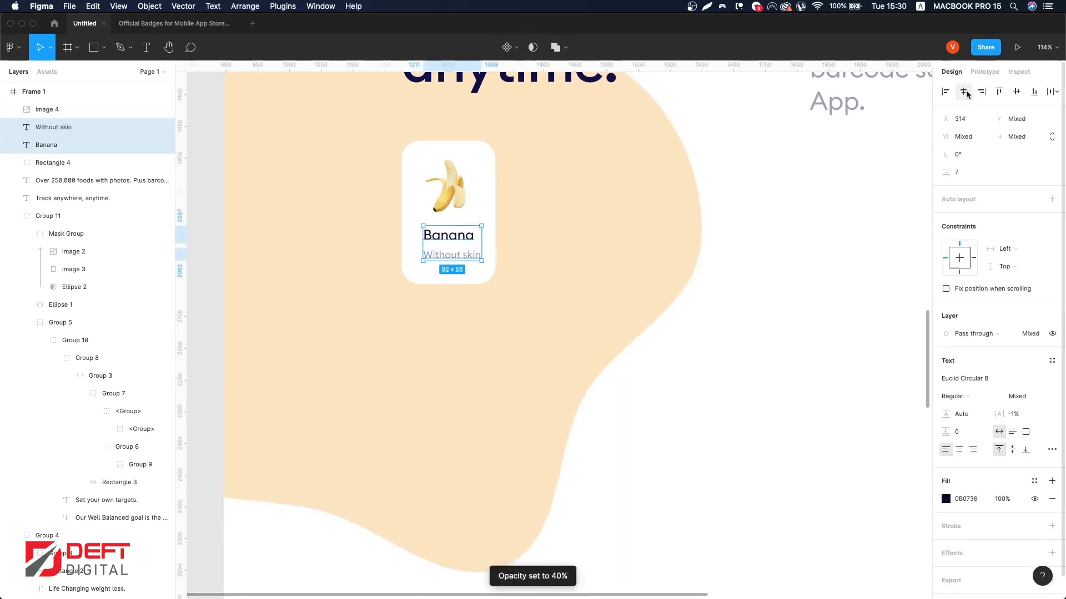
pyautogui.click(963, 95)
pyautogui.press('super+g')
# Step: Centre the banana image with the label group and group them together
pyautogui.keyDown('shift'); pyautogui.click(469, 186); pyautogui.keyUp('shift')
pyautogui.click(963, 92)
pyautogui.press('super+g')
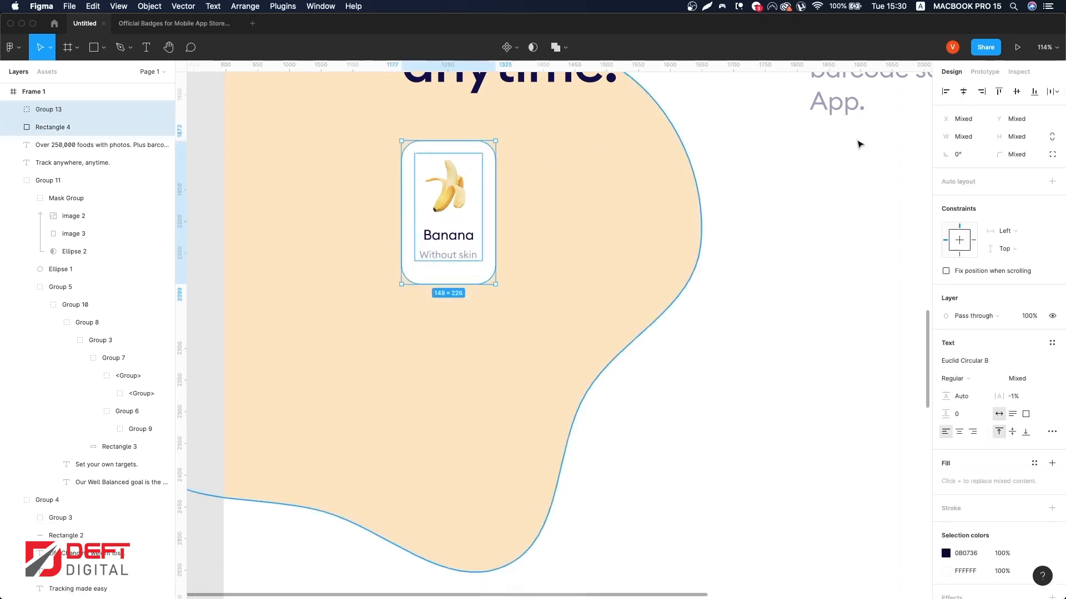
# Step: Select the two labels inside the card and nudge them down 10 px
pyautogui.keyDown('super'); pyautogui.click(463, 241); pyautogui.keyUp('super')
pyautogui.keyDown('shift'); pyautogui.keyDown('super'); pyautogui.click(464, 253); pyautogui.keyUp('super'); pyautogui.keyUp('shift')
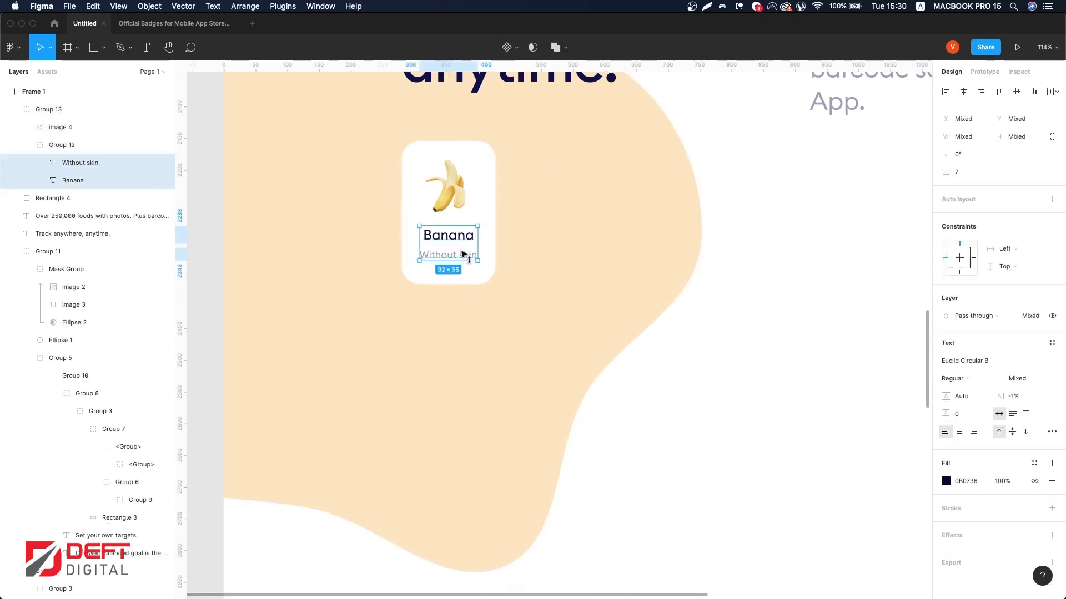
pyautogui.hotkey('shift', 'Down')
# Step: Resize the banana image in the card slightly smaller, to about 102 × 97
pyautogui.click(768, 253)
pyautogui.scroll(-2, 768, 254)
pyautogui.scroll(4, 768, 254)
pyautogui.scroll(-1, 564, 383)
pyautogui.keyDown('super'); pyautogui.click(493, 347); pyautogui.keyUp('super')
pyautogui.scroll(-2, 509, 336)
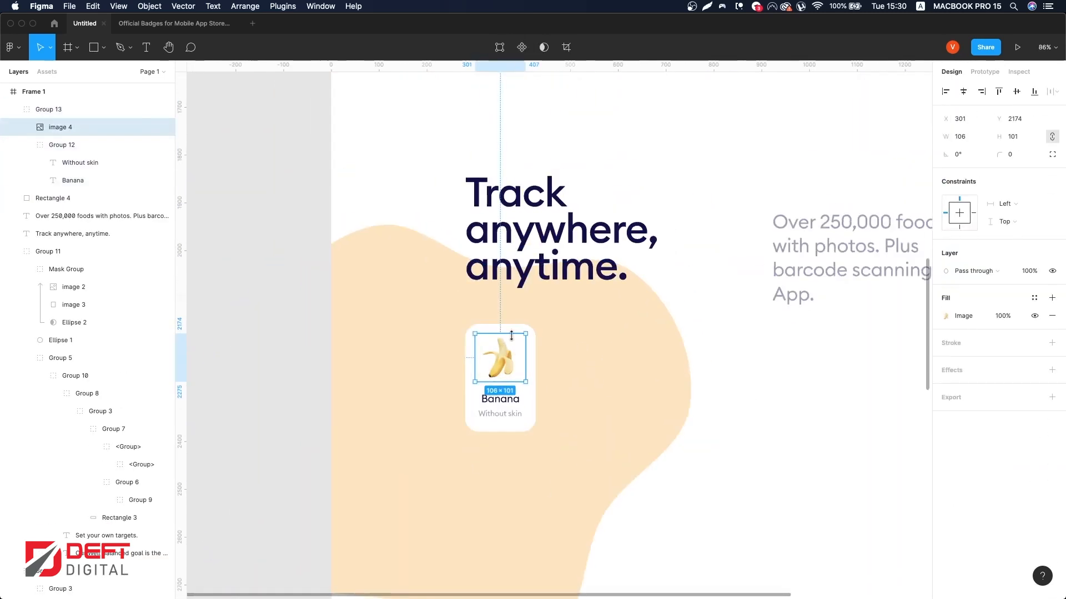
pyautogui.scroll(10, 510, 336)
pyautogui.moveTo(553, 309); pyautogui.dragTo(546, 312)
pyautogui.scroll(-8, 580, 352)
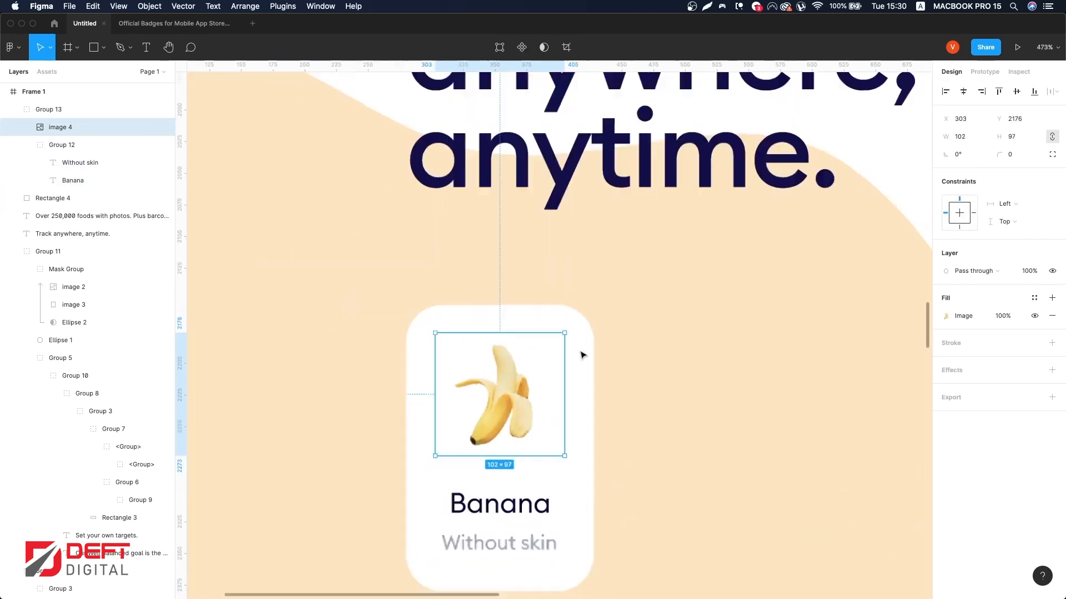
pyautogui.scroll(-3, 580, 355)
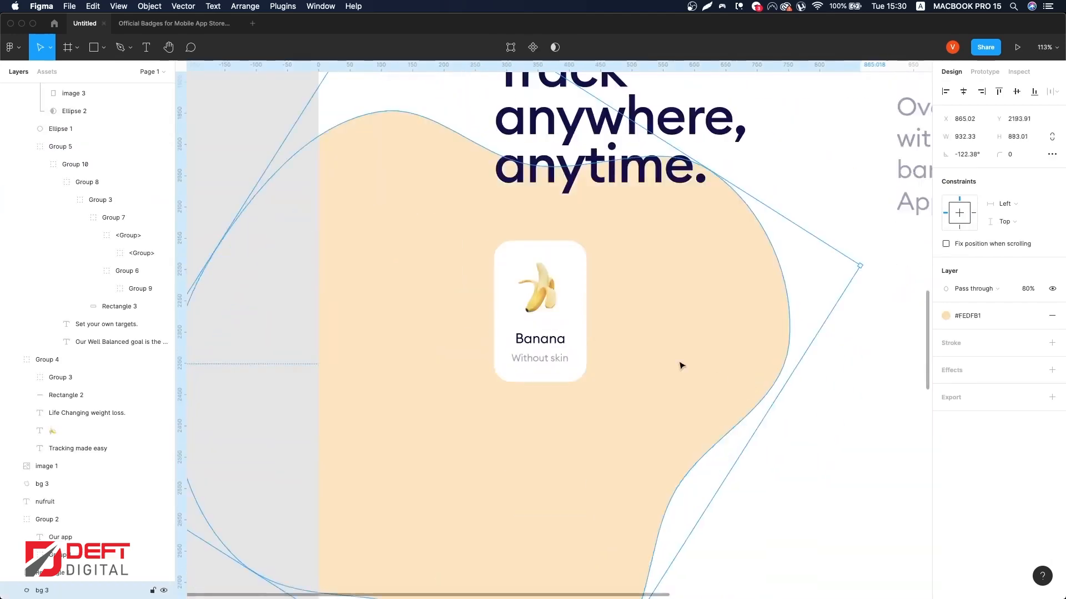
# Step: Group the 'Banana' and 'Without skin' labels and nudge the group down slightly
pyautogui.click(551, 363)
pyautogui.keyDown('super'); pyautogui.click(552, 354); pyautogui.keyUp('super')
pyautogui.keyDown('shift'); pyautogui.click(550, 345); pyautogui.keyUp('shift')
pyautogui.press('super+g')
pyautogui.press('Down')
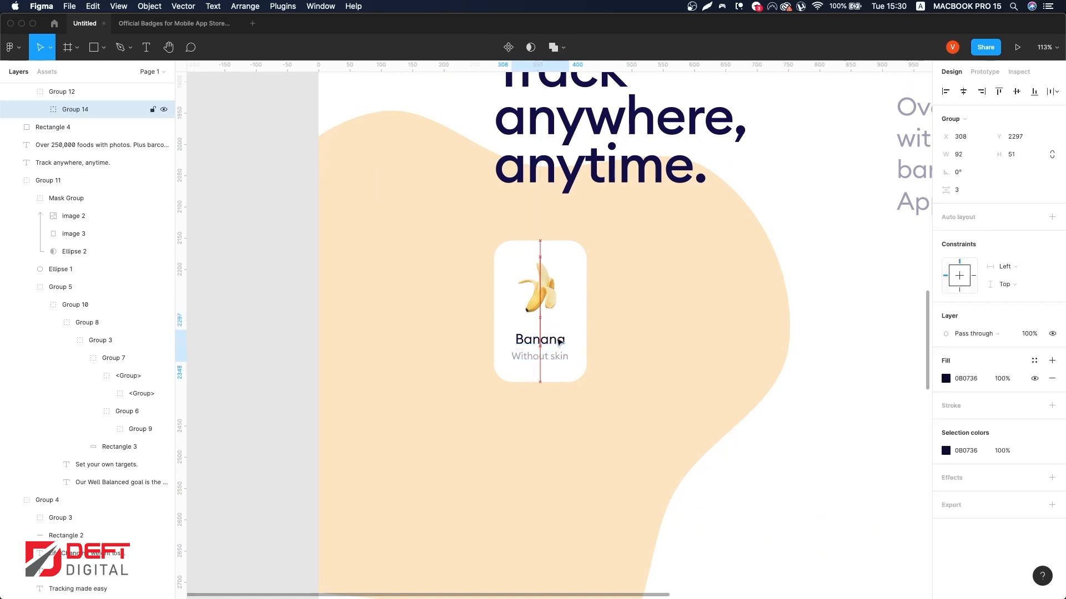
# Step: Group the whole food card, including its white background, image and labels
pyautogui.click(598, 328)
pyautogui.click(550, 302)
pyautogui.keyDown('shift'); pyautogui.click(583, 287); pyautogui.keyUp('shift')
pyautogui.press('super+g')
# Step: Duplicate the food card, send the copy backward and place it to the right of and slightly lower than the original
pyautogui.moveTo(549, 299); pyautogui.dragTo(656, 299)
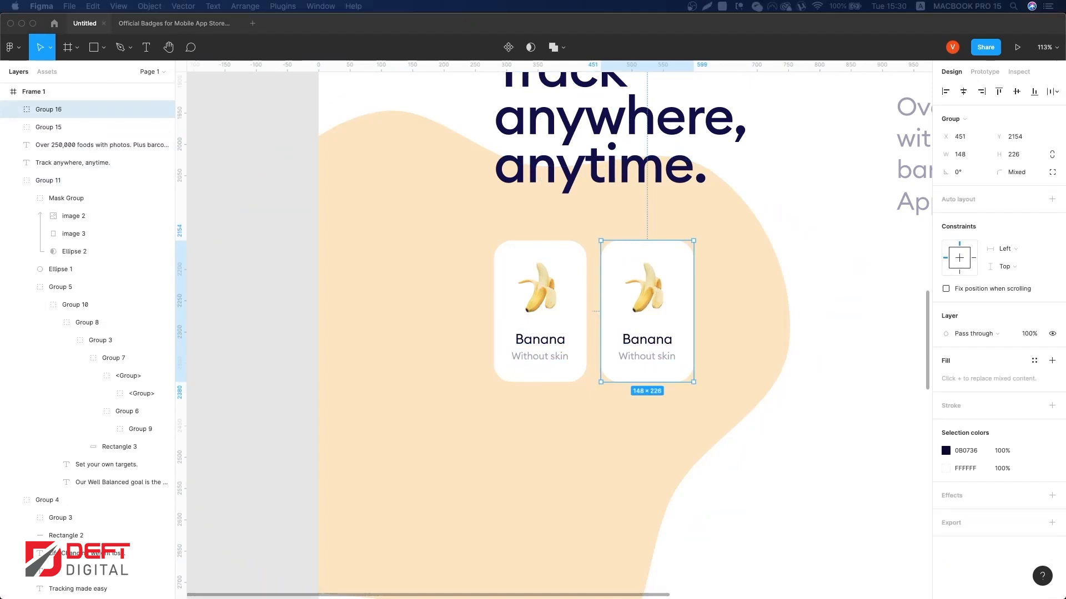
pyautogui.moveTo(618, 248); pyautogui.dragTo(551, 252)
pyautogui.press('super+bracketleft')
pyautogui.hotkey('shift', 'Right')
pyautogui.hotkey('shift', 'Right')
pyautogui.hotkey('shift', 'Right')
pyautogui.hotkey('shift', 'Right')
pyautogui.hotkey('shift', 'Right')
pyautogui.hotkey('shift', 'Right')
pyautogui.hotkey('shift', 'Right')
pyautogui.hotkey('shift', 'Right')
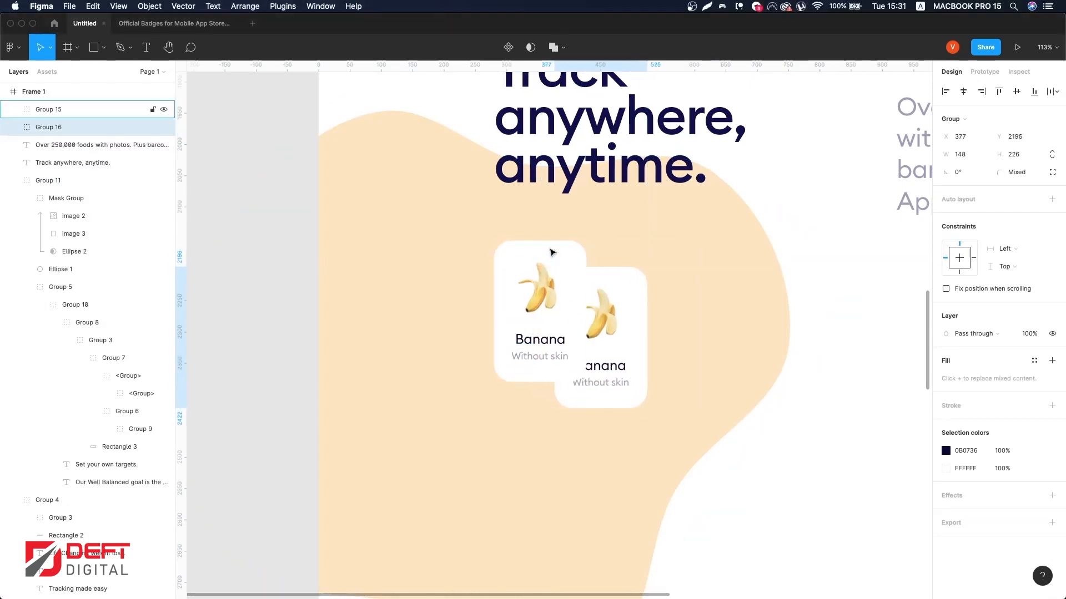
pyautogui.press('Down')
pyautogui.press('Down')
pyautogui.press('Down')
pyautogui.press('Down')
pyautogui.press('Down')
pyautogui.hotkey('shift', 'Right')
pyautogui.hotkey('shift', 'Right')
pyautogui.hotkey('shift', 'Right')
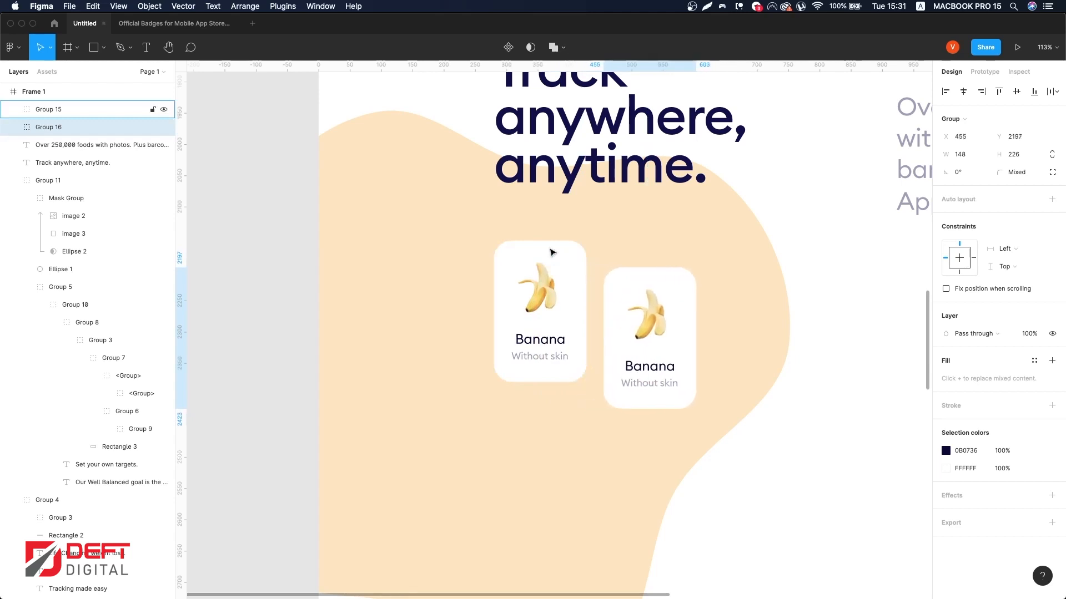
# Step: Change the duplicate card's title text to 'Bannana Bread'
pyautogui.keyDown('super'); pyautogui.click(637, 372); pyautogui.keyUp('super')
pyautogui.doubleClick(645, 366)
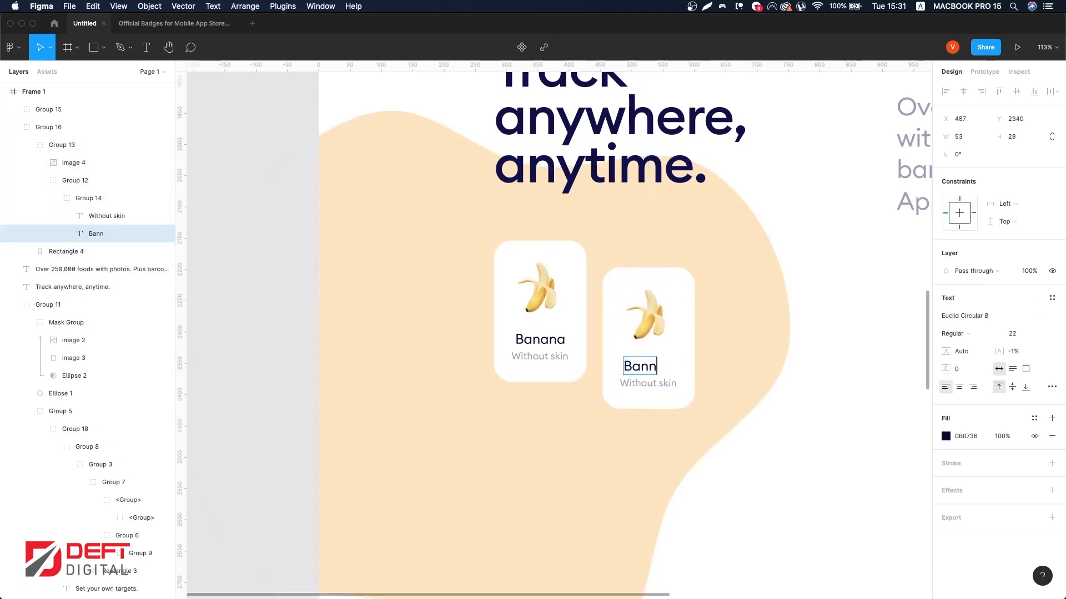
pyautogui.press('Escape')
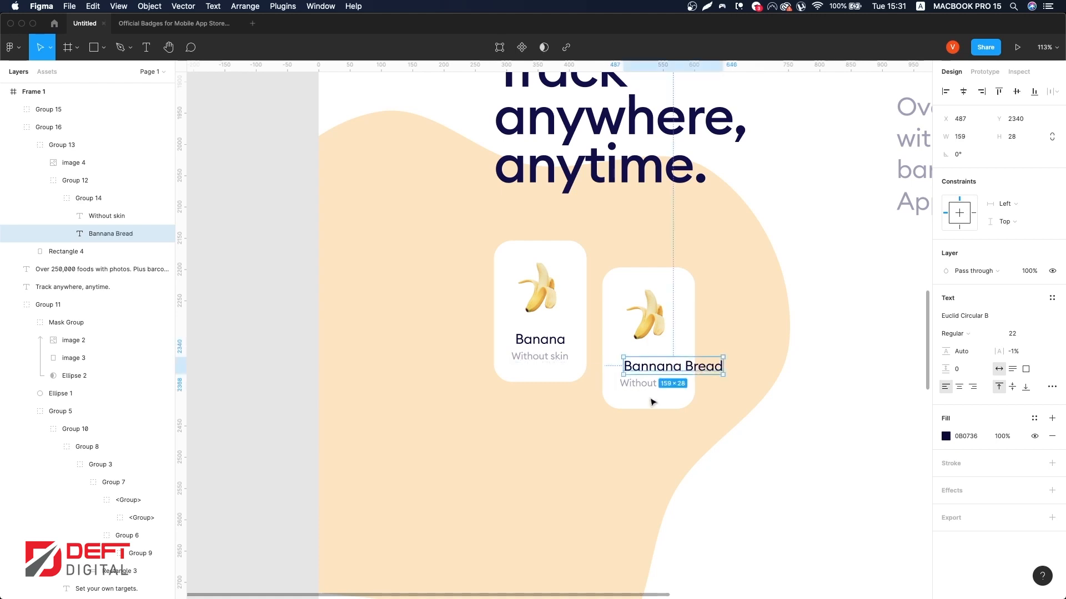
# Step: Select both card titles and set their font size to 16 with Medium weight
pyautogui.press('alt+super+a')
pyautogui.write('18')
pyautogui.press('Return')
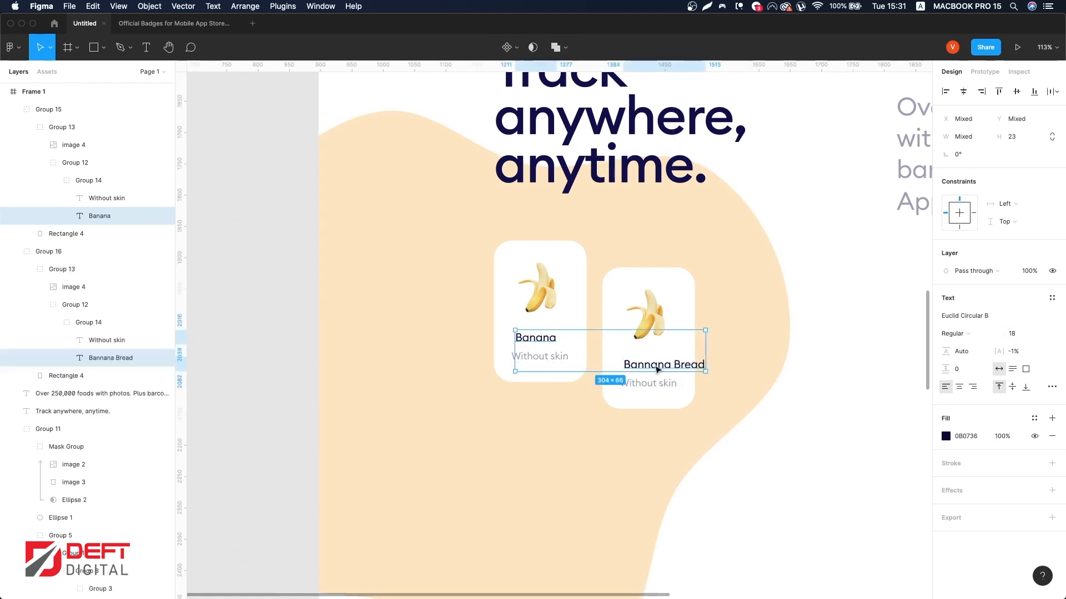
pyautogui.click(1019, 333)
pyautogui.write('16')
pyautogui.press('Return')
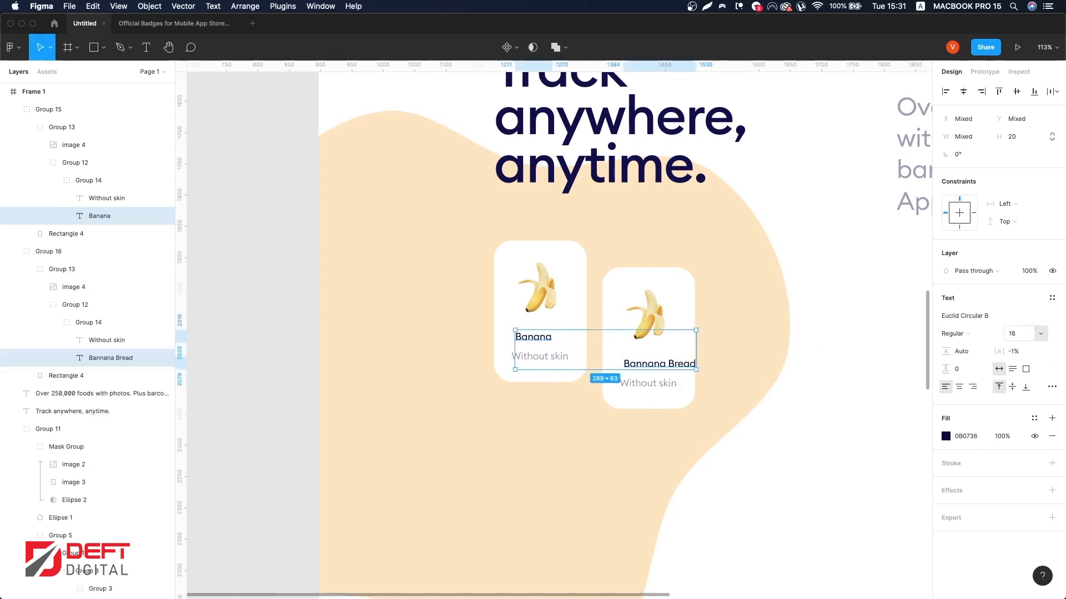
pyautogui.click(953, 333)
pyautogui.click(960, 358)
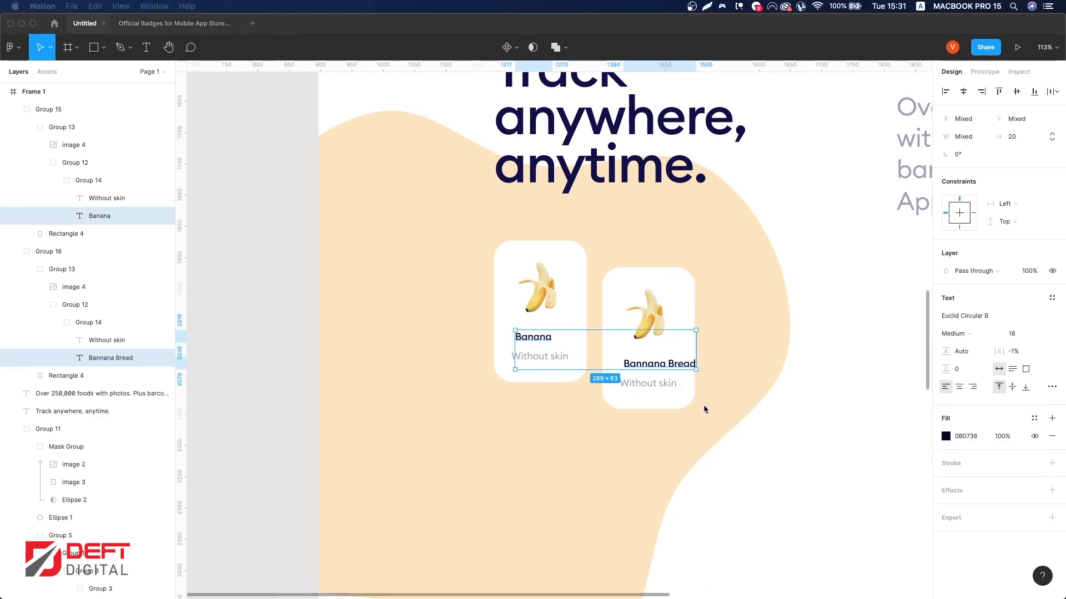
pyautogui.click(689, 365)
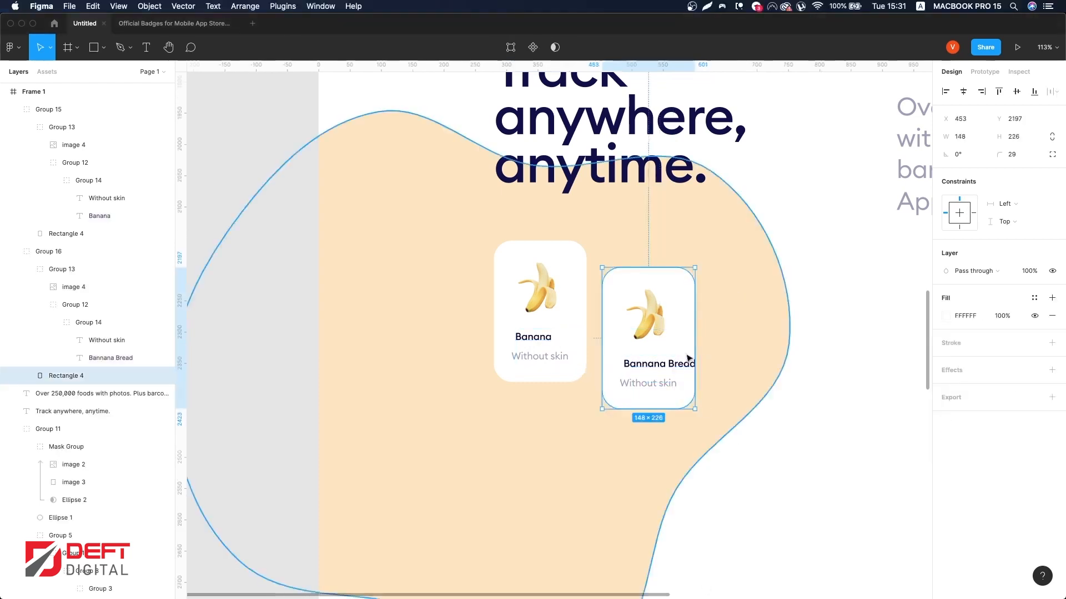
pyautogui.click(792, 419)
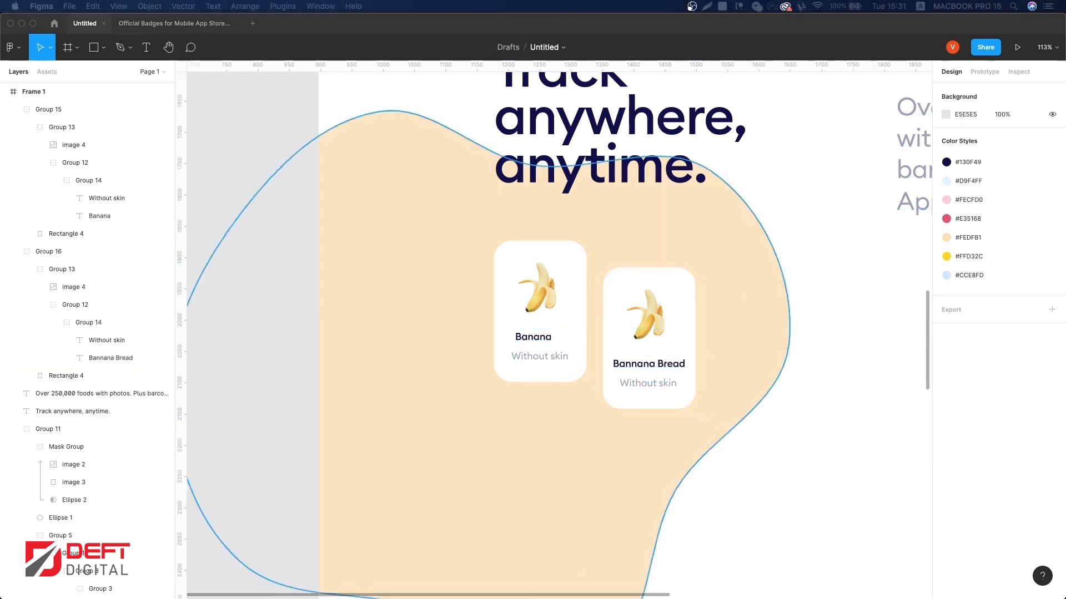
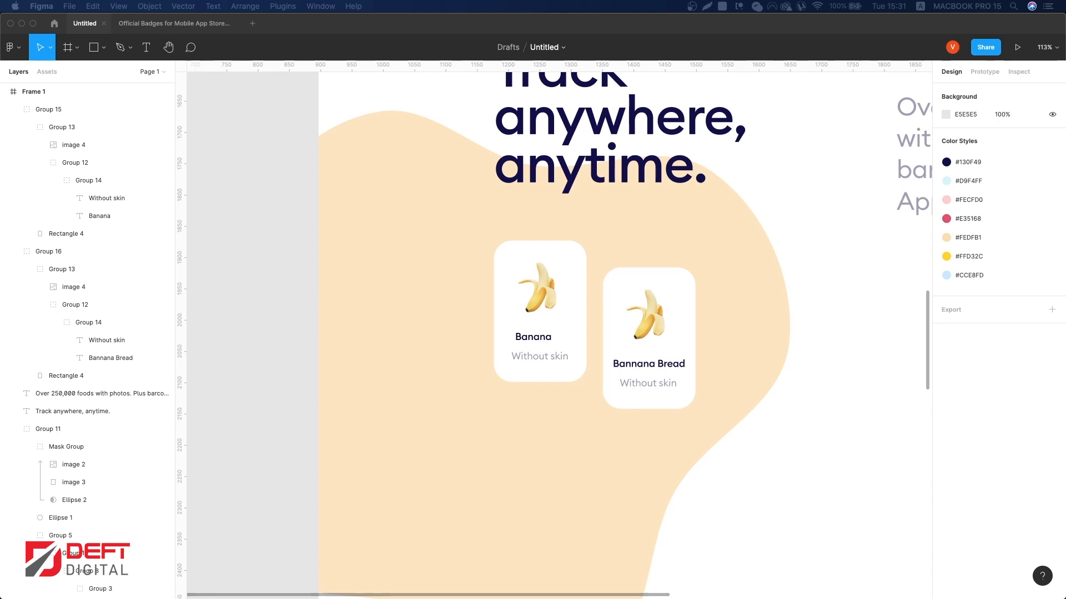
# Step: Center the duplicate card's title horizontally within its card
pyautogui.click(678, 372)
pyautogui.hscroll(2, 700, 321)
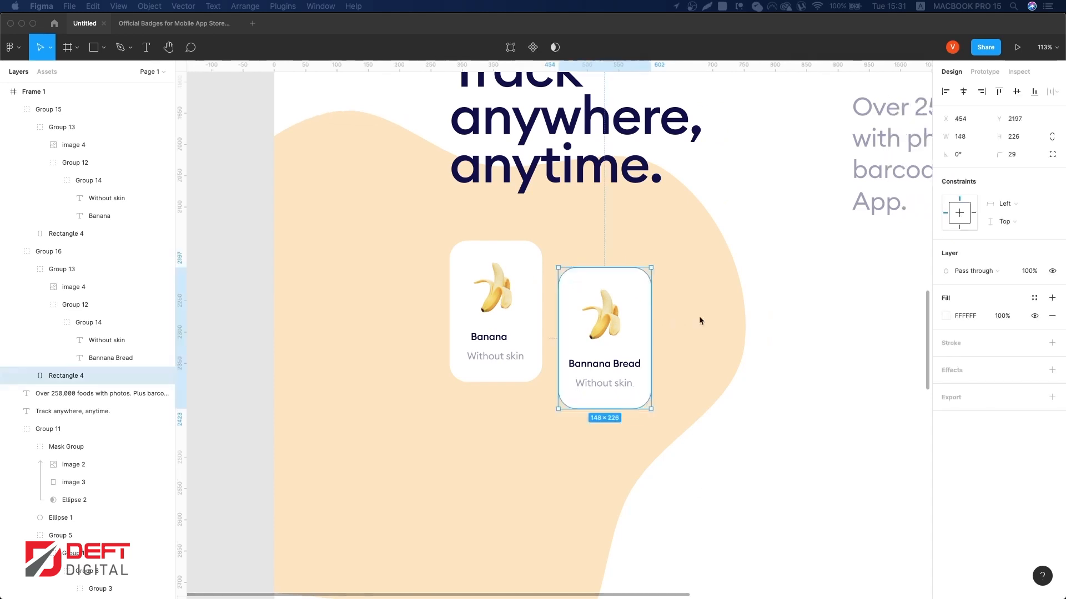
pyautogui.hscroll(1, 655, 361)
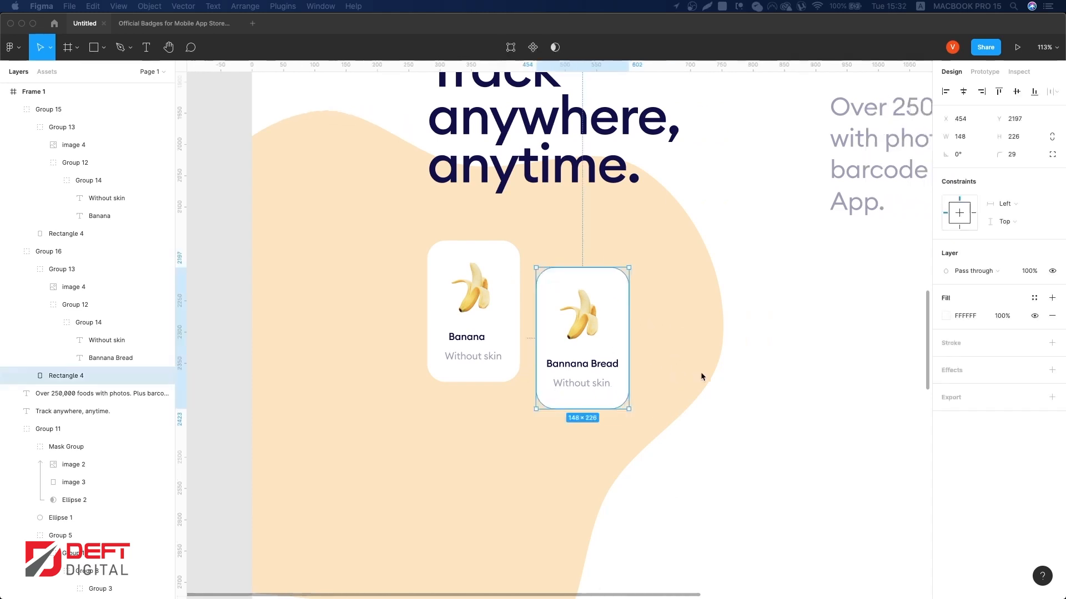
pyautogui.doubleClick(583, 383)
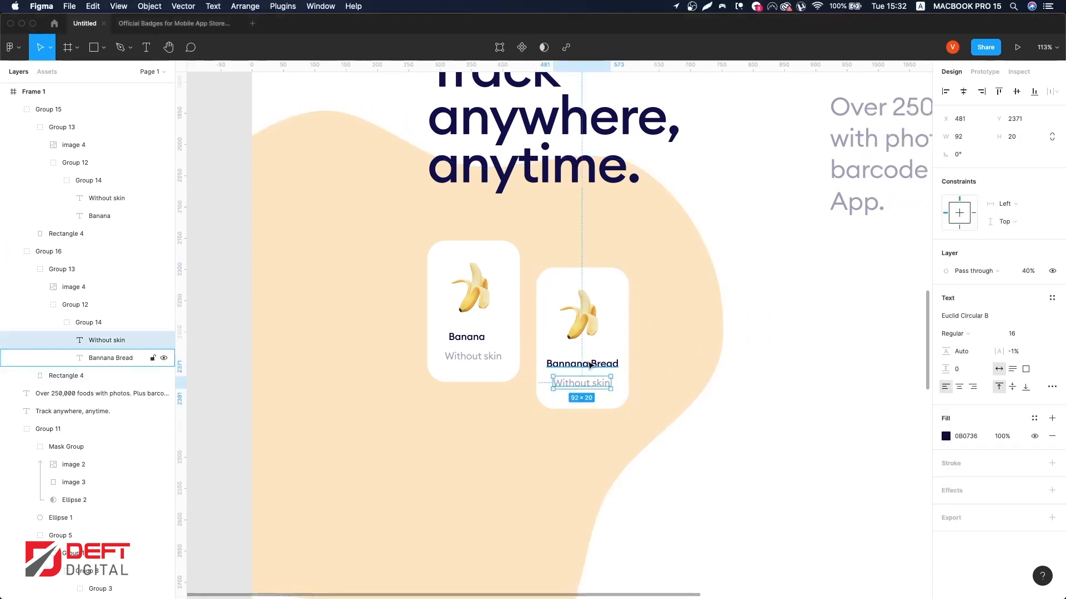
pyautogui.click(590, 364)
pyautogui.keyDown('shift'); pyautogui.click(466, 337); pyautogui.keyUp('shift')
pyautogui.press('Return')
pyautogui.click(592, 363)
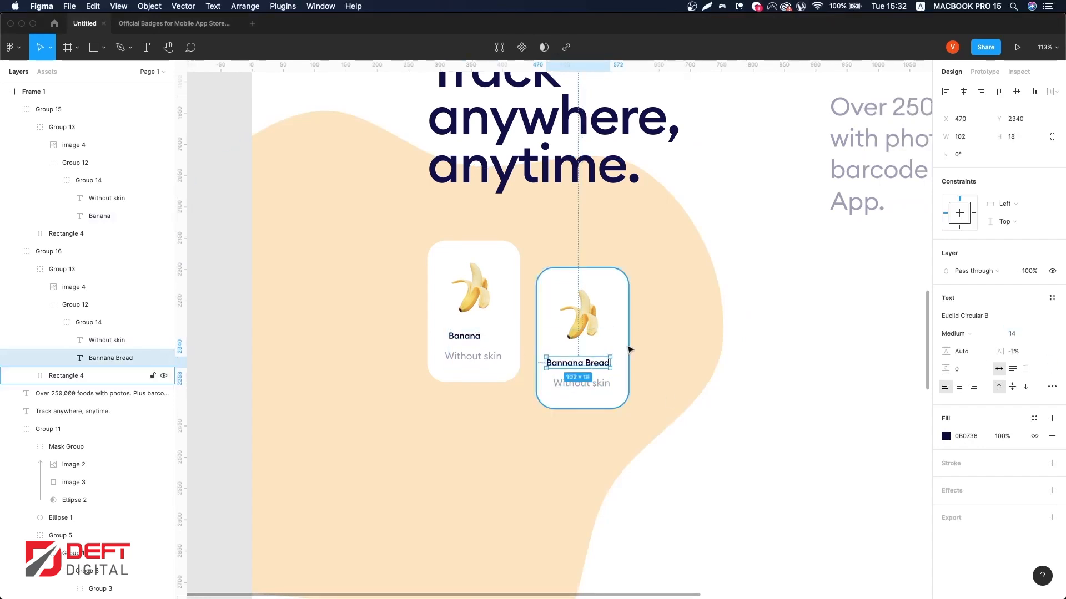
pyautogui.keyDown('shift'); pyautogui.click(626, 350); pyautogui.keyUp('shift')
pyautogui.click(981, 92)
pyautogui.click(963, 92)
# Step: Set both cards' 'Without skin' subtitles to font size 14
pyautogui.click(594, 382)
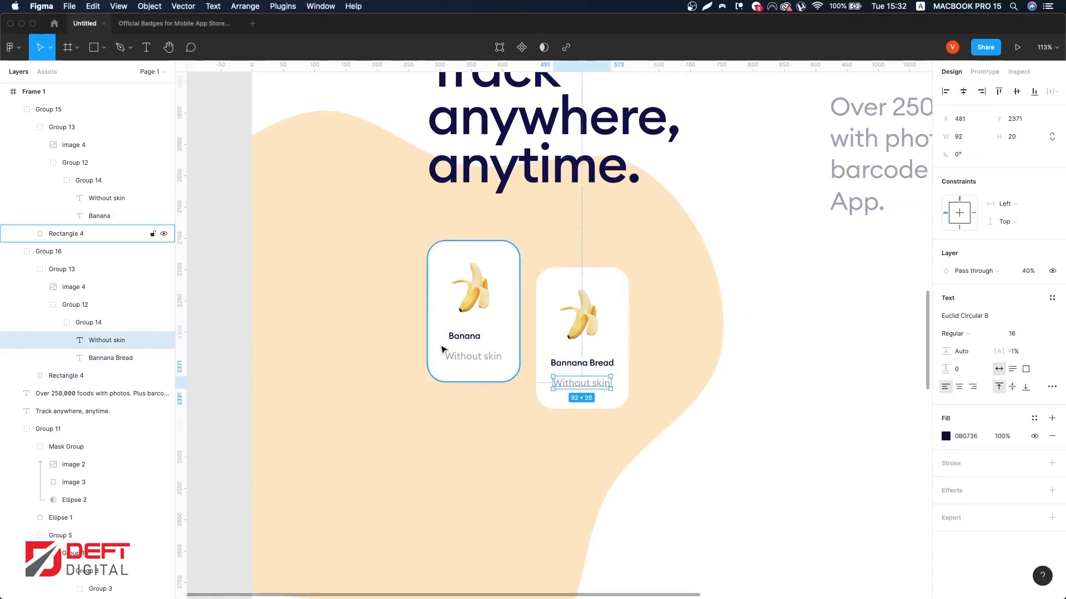
pyautogui.keyDown('shift'); pyautogui.click(447, 355); pyautogui.keyUp('shift')
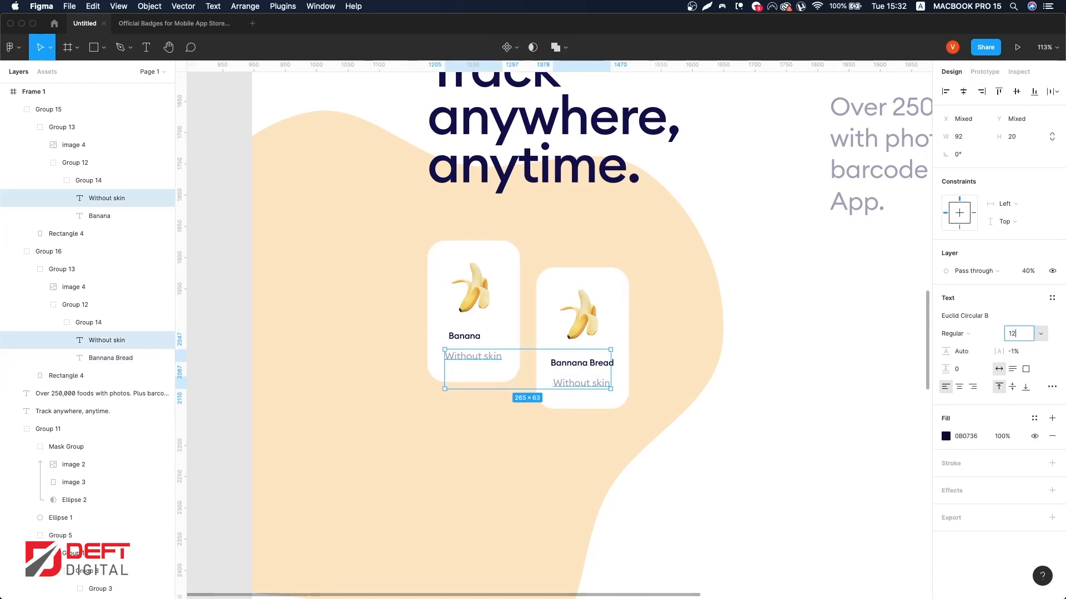
pyautogui.press('Return')
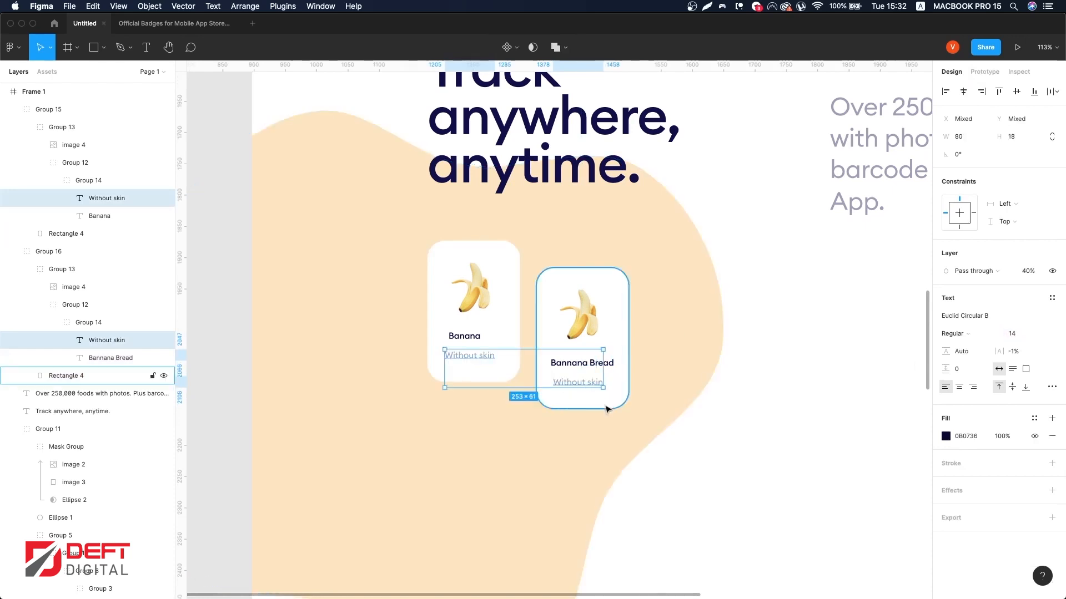
# Step: Center-align the second card's title and subtitle and set the spacing between them to 5
pyautogui.click(606, 407)
pyautogui.click(592, 384)
pyautogui.keyDown('shift'); pyautogui.click(611, 362); pyautogui.keyUp('shift')
pyautogui.click(963, 92)
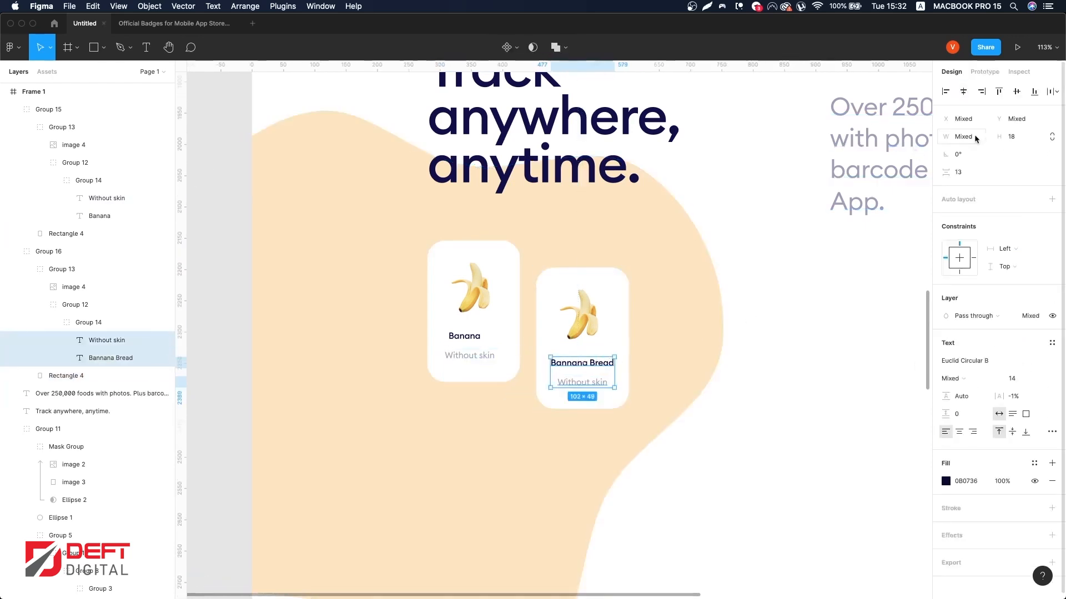
pyautogui.moveTo(948, 173); pyautogui.dragTo(946, 173)
pyautogui.scroll(2, 584, 381)
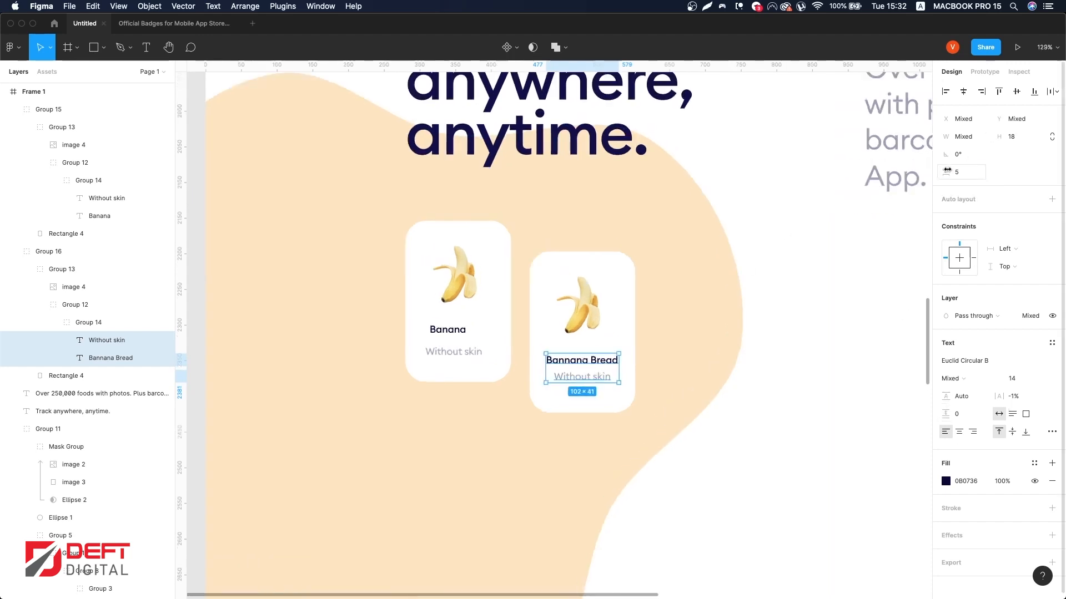
pyautogui.moveTo(948, 170); pyautogui.dragTo(947, 172)
# Step: Group the second card's title and subtitle together
pyautogui.press('super+g')
pyautogui.moveTo(581, 368); pyautogui.dragTo(604, 373)
pyautogui.press('super+z')
# Step: Center the banana image horizontally within the second card and adjust the image and label positions
pyautogui.click(604, 312)
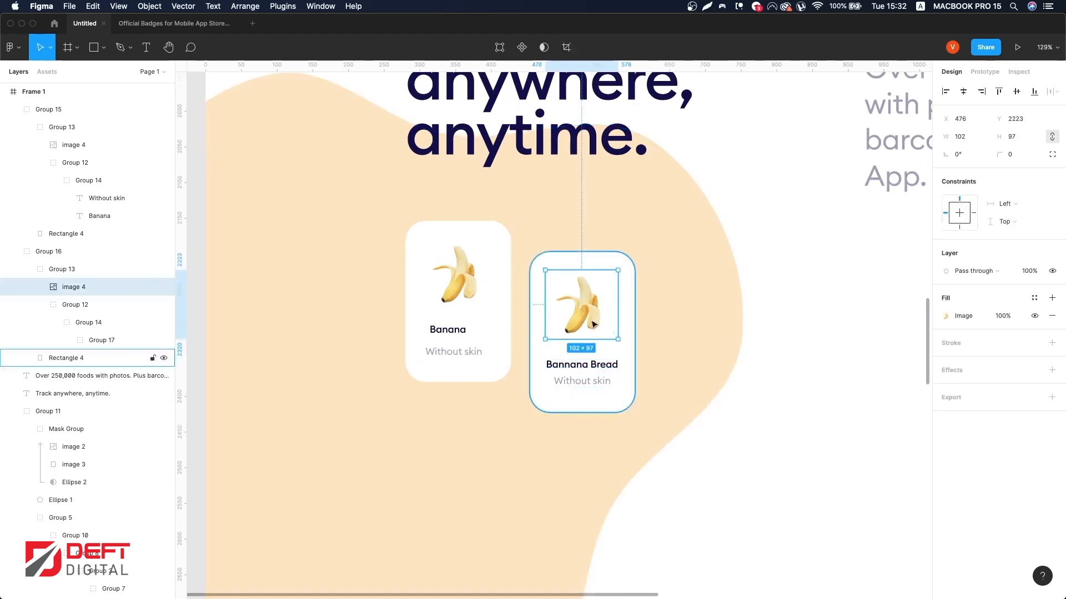
pyautogui.keyDown('shift'); pyautogui.click(631, 303); pyautogui.keyUp('shift')
pyautogui.click(963, 91)
pyautogui.click(583, 308)
pyautogui.moveTo(583, 308); pyautogui.dragTo(583, 312)
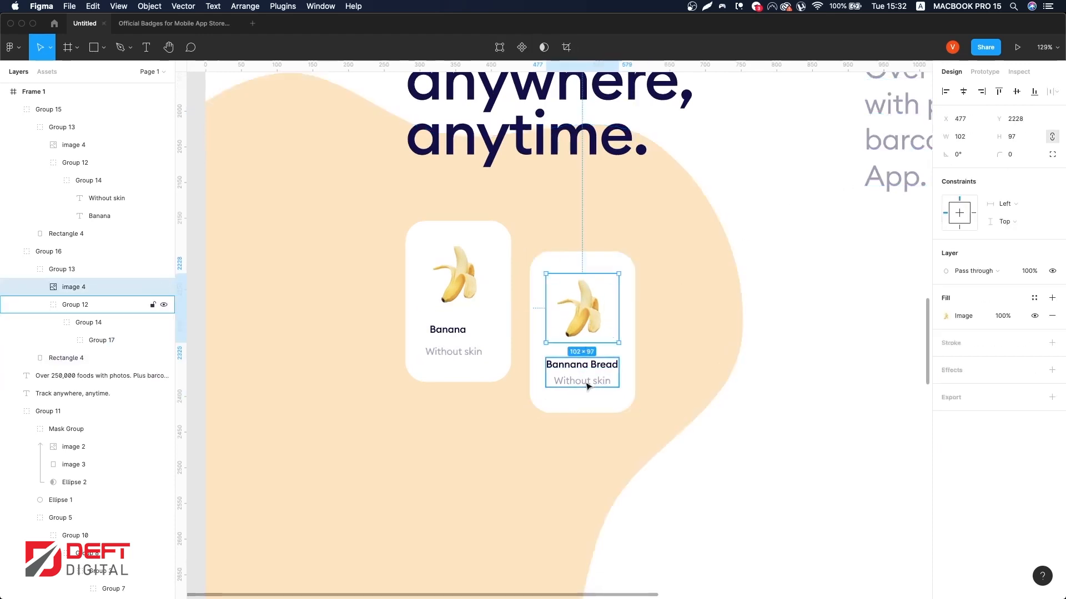
pyautogui.keyDown('shift'); pyautogui.click(588, 383); pyautogui.keyUp('shift')
pyautogui.moveTo(591, 376); pyautogui.dragTo(592, 381)
# Step: Delete the original first card and duplicate the second card into its place, nudging the copy upward
pyautogui.click(483, 329)
pyautogui.press('Delete')
pyautogui.click(510, 329)
pyautogui.press('Delete')
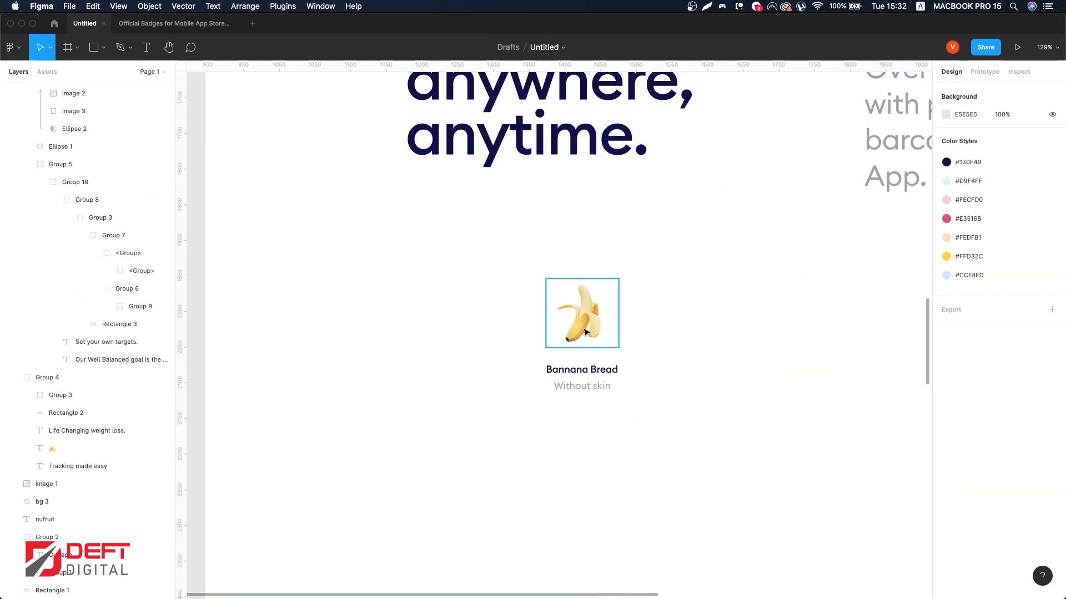
pyautogui.press('super+z')
pyautogui.moveTo(593, 329); pyautogui.dragTo(477, 328)
pyautogui.hotkey('shift', 'Up')
pyautogui.hotkey('shift', 'Up')
pyautogui.hotkey('shift', 'Up')
pyautogui.hotkey('shift', 'Up')
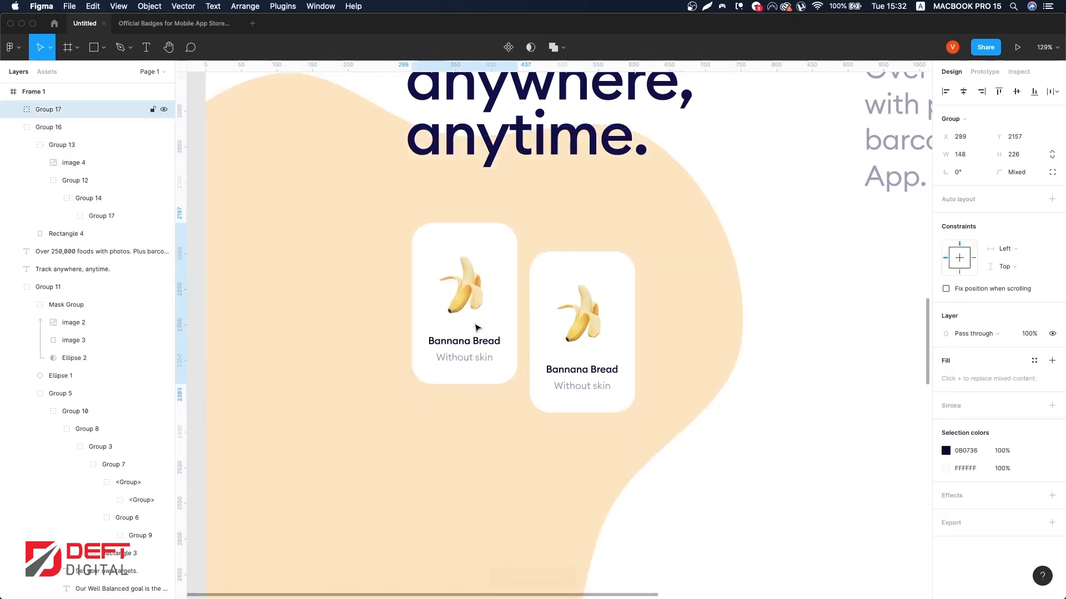
# Step: Rename the first card's title to 'Bannana' and center its text alignment
pyautogui.doubleClick(457, 344)
pyautogui.doubleClick(456, 347)
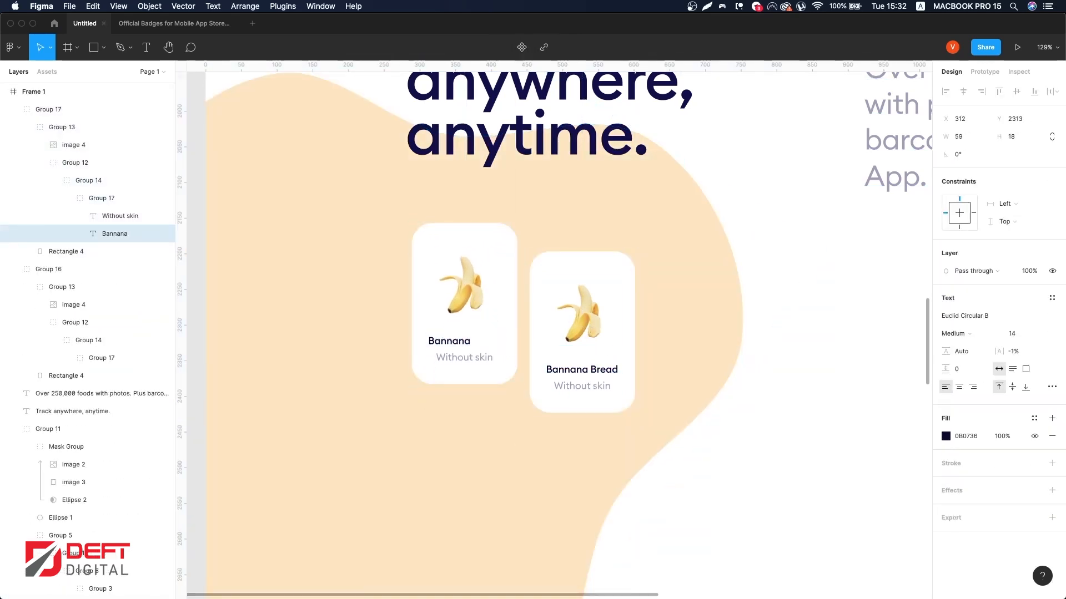
pyautogui.press('super+z')
pyautogui.click(959, 387)
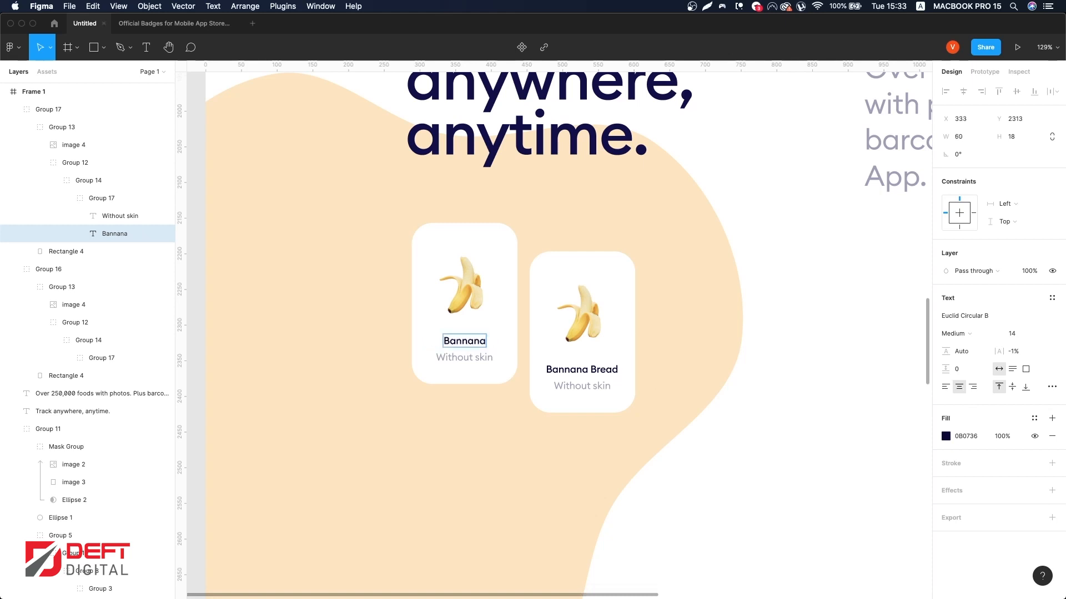
# Step: Change the second card's subtitle to 'Backing Mix'
pyautogui.doubleClick(587, 383)
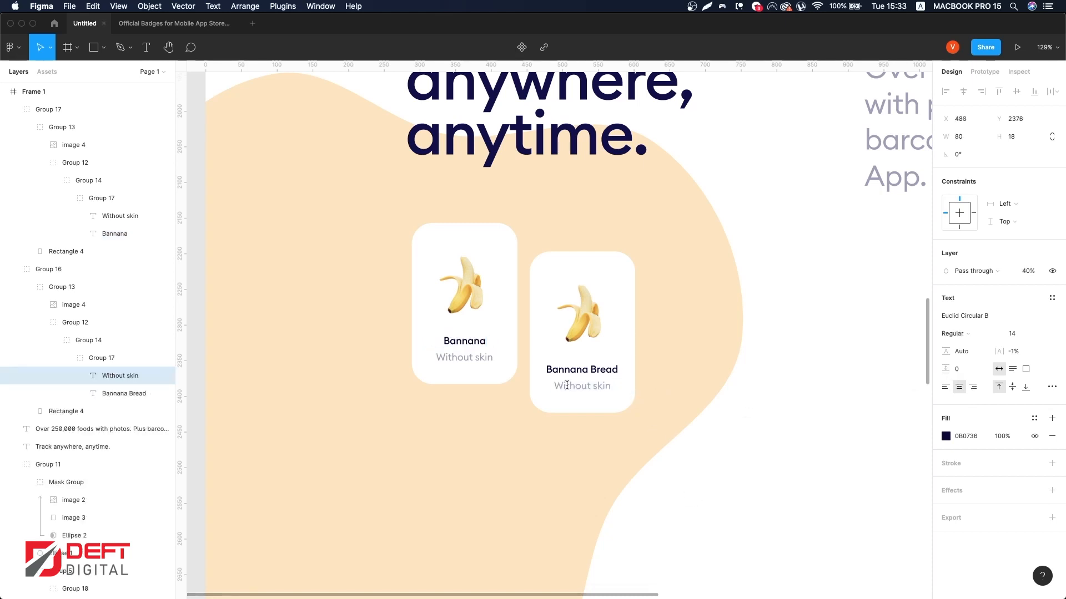
pyautogui.scroll(-3, 619, 387)
pyautogui.click(615, 382)
pyautogui.click(588, 353)
# Step: Move the first card to the right, closer to the second card
pyautogui.keyDown('shift'); pyautogui.click(511, 316); pyautogui.keyUp('shift')
pyautogui.moveTo(512, 318); pyautogui.dragTo(553, 321)
pyautogui.click(538, 318)
pyautogui.hotkey('shift', 'Left')
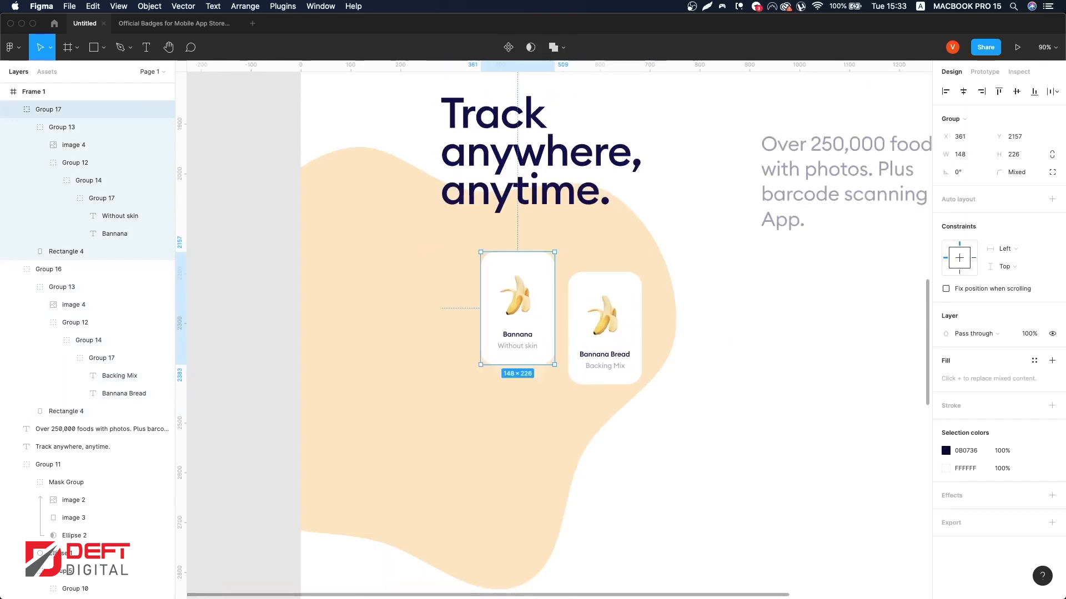
# Step: Rotate the background blob to about -122°
pyautogui.keyDown('shift'); pyautogui.click(612, 380); pyautogui.keyUp('shift')
pyautogui.scroll(-1, 611, 380)
pyautogui.moveTo(481, 521); pyautogui.dragTo(499, 496)
pyautogui.scroll(-1, 743, 488)
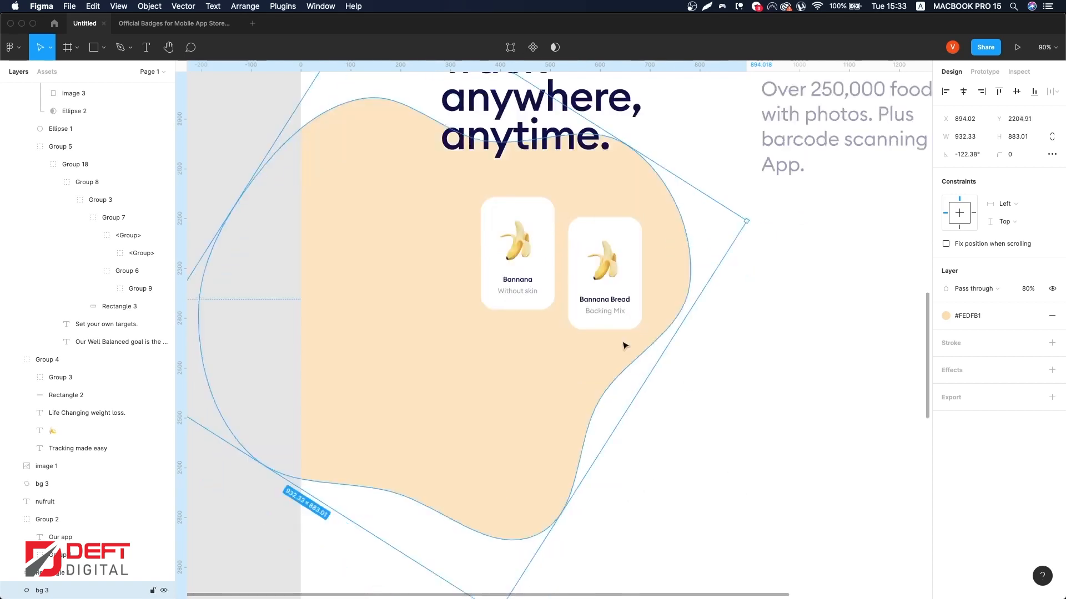
pyautogui.click(614, 317)
pyautogui.keyDown('shift'); pyautogui.click(540, 244); pyautogui.keyUp('shift')
pyautogui.press('super+d')
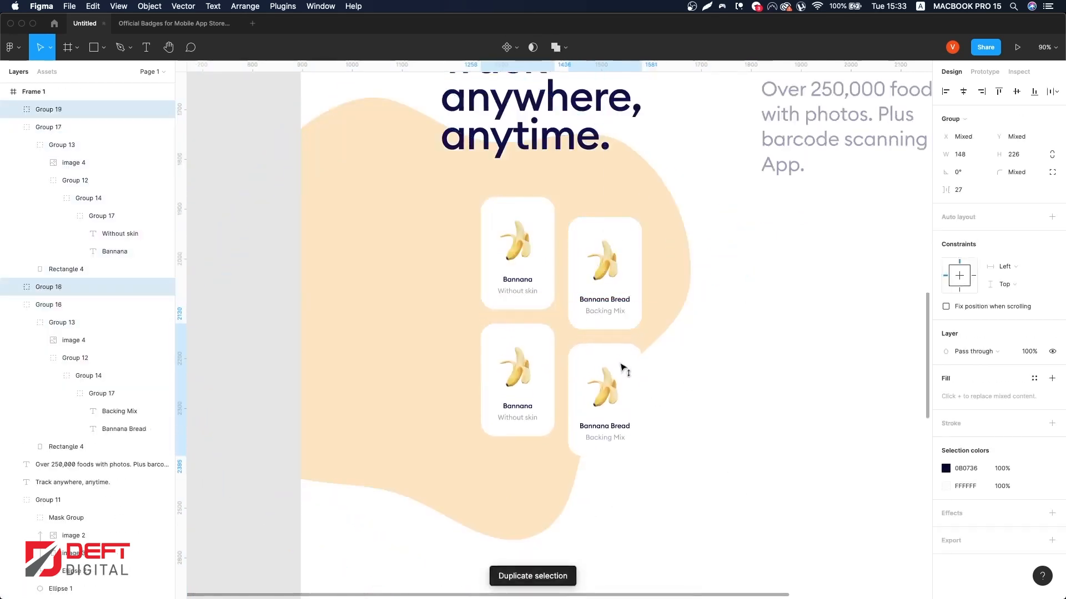
pyautogui.press('super+z')
# Step: Nudge the second card, then duplicate both cards and place the copies below the originals
pyautogui.click(605, 265)
pyautogui.moveTo(605, 265); pyautogui.dragTo(602, 264)
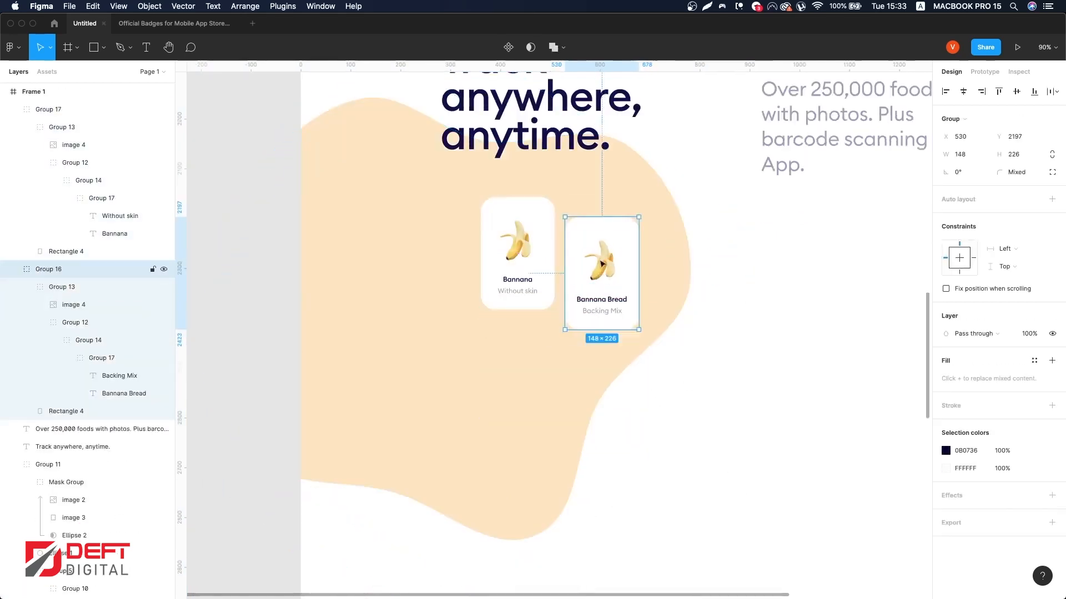
pyautogui.keyDown('shift'); pyautogui.click(538, 238); pyautogui.keyUp('shift')
pyautogui.moveTo(538, 237); pyautogui.dragTo(541, 359)
pyautogui.click(541, 358)
pyautogui.click(537, 297)
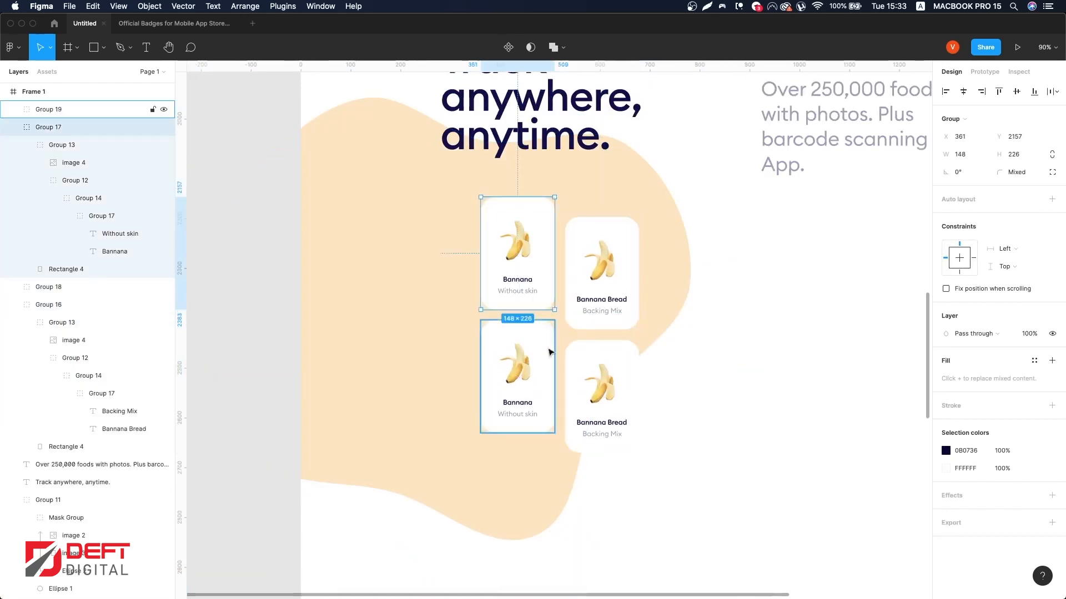
# Step: Rename the lower-left card's title to 'Taco 5 Ripe'
pyautogui.click(577, 363)
pyautogui.keyDown('super'); pyautogui.doubleClick(520, 403); pyautogui.keyUp('super')
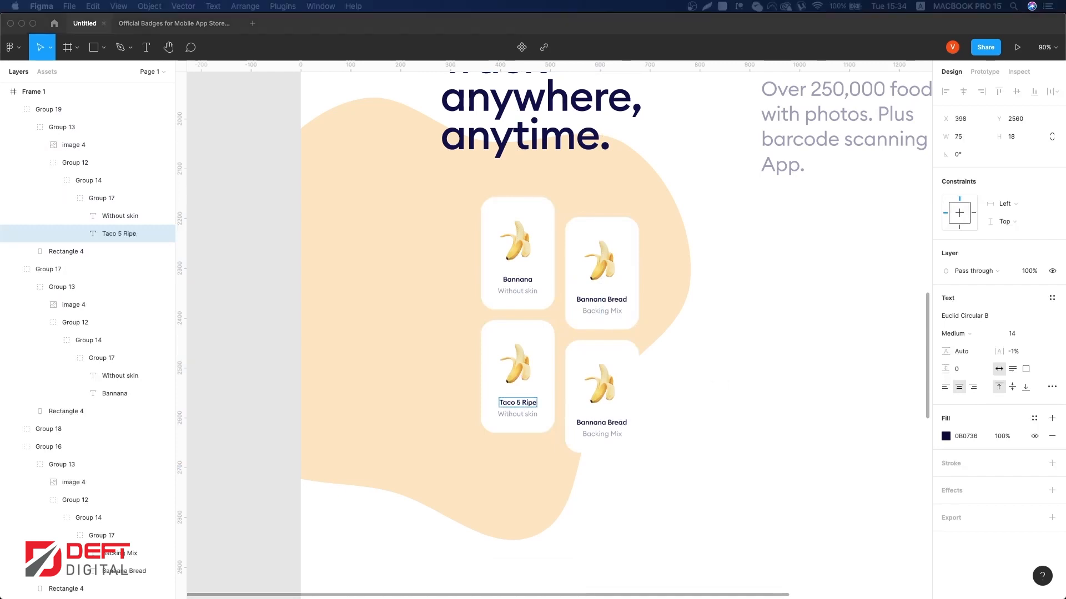
pyautogui.click(507, 368)
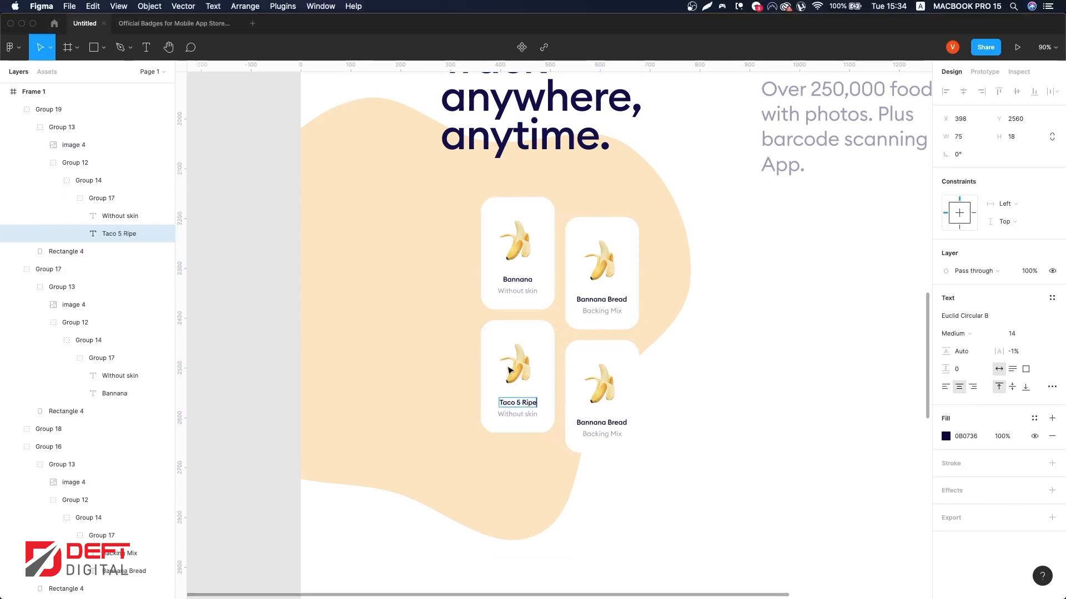
# Step: Replace the lower-left card's image with the pasted bag of bananas picture
pyautogui.click(515, 370)
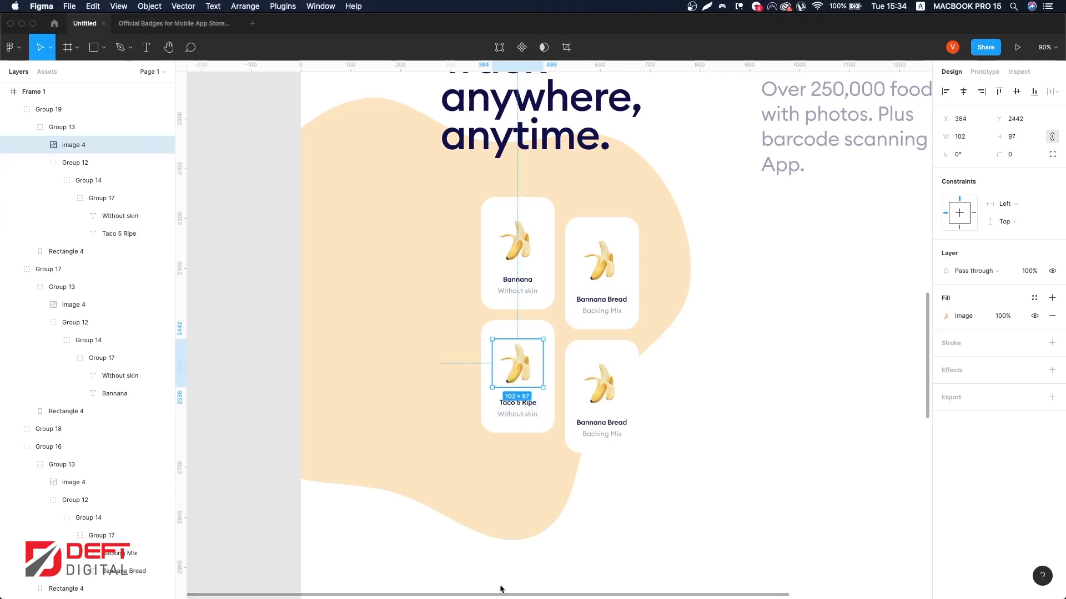
pyautogui.hscroll(-3, 524, 366)
pyautogui.click(338, 347)
pyautogui.press('super+v')
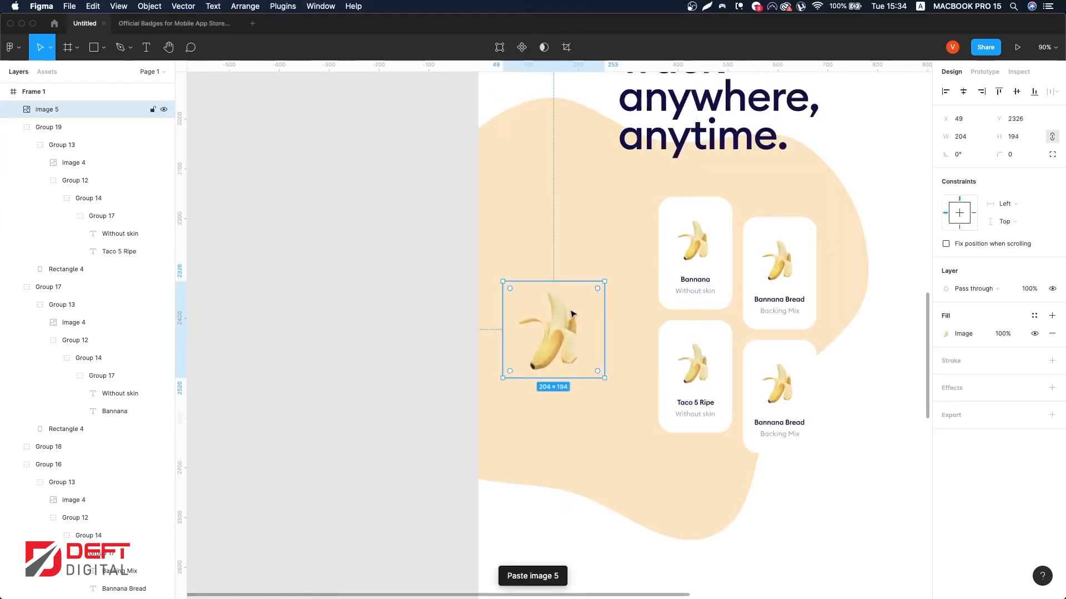
pyautogui.press('super+z')
pyautogui.click(368, 431)
pyautogui.press('super+v')
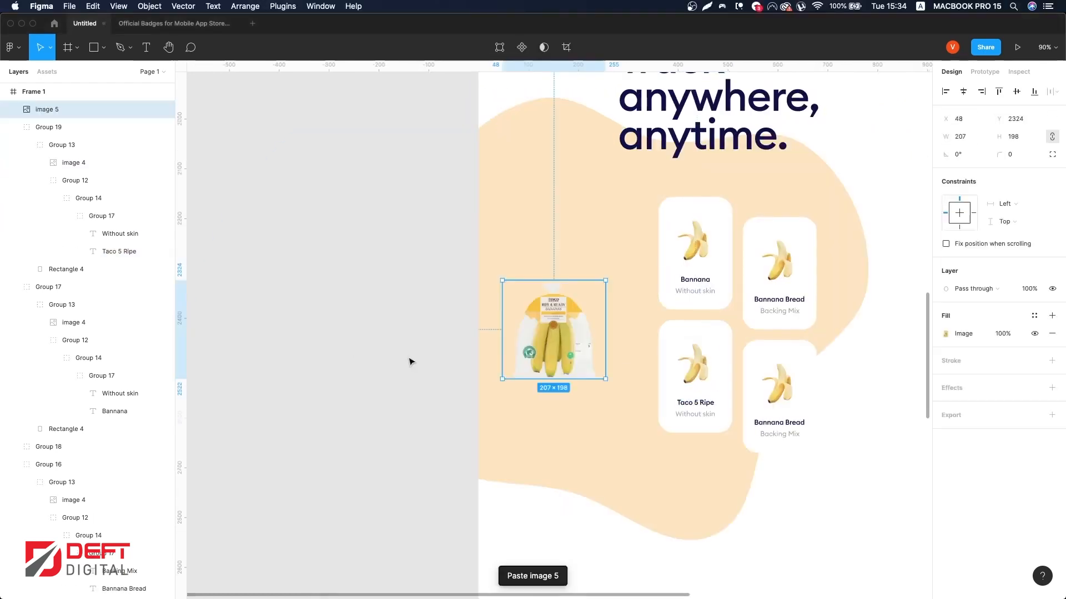
pyautogui.press('super+x')
pyautogui.keyDown('super'); pyautogui.click(702, 364); pyautogui.keyUp('super')
pyautogui.press('super+alt+v')
pyautogui.hscroll(2, 637, 382)
pyautogui.scroll(2, 637, 381)
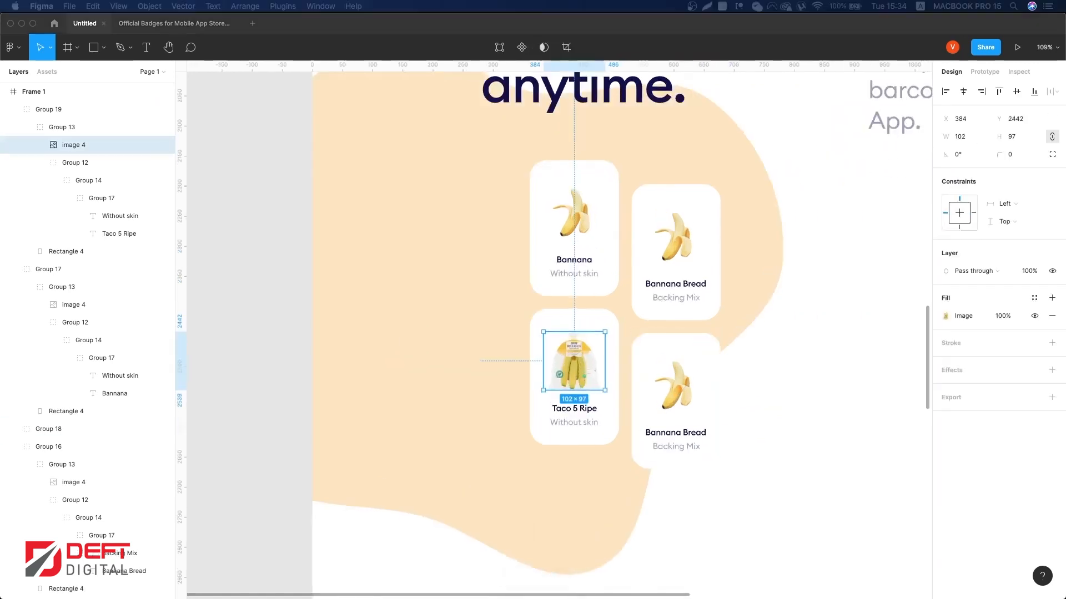
# Step: Replace the lower-right card's image with the pasted banana flavour milk bottle picture
pyautogui.keyDown('super'); pyautogui.doubleClick(673, 398); pyautogui.keyUp('super')
pyautogui.click(732, 393)
pyautogui.press('super+v')
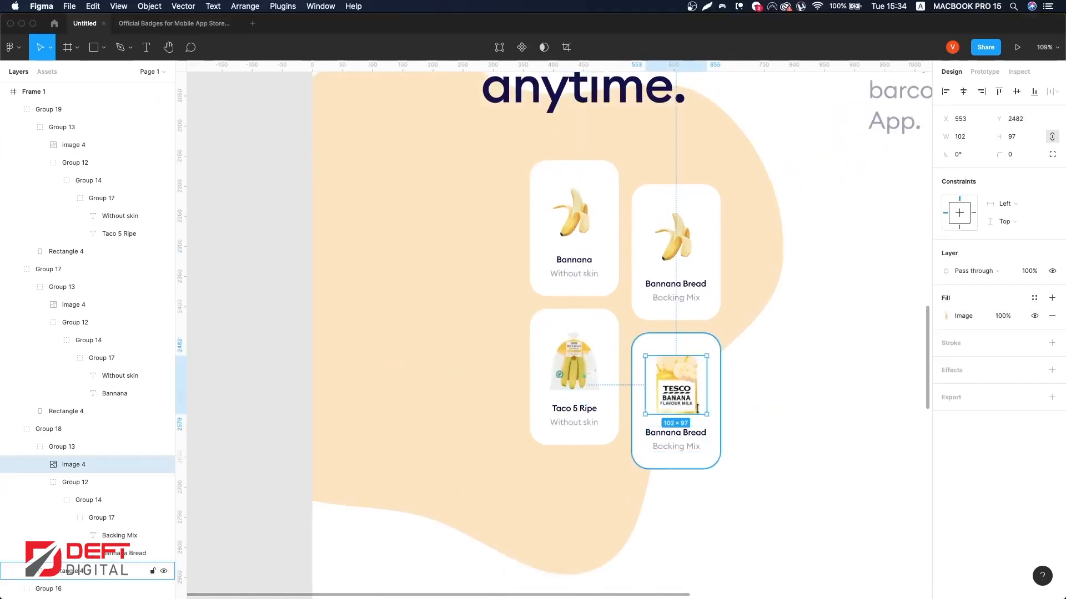
pyautogui.scroll(2, 691, 401)
pyautogui.keyDown('alt'); pyautogui.moveTo(708, 379); pyautogui.dragTo(687, 379); pyautogui.keyUp('alt')
pyautogui.press('Escape')
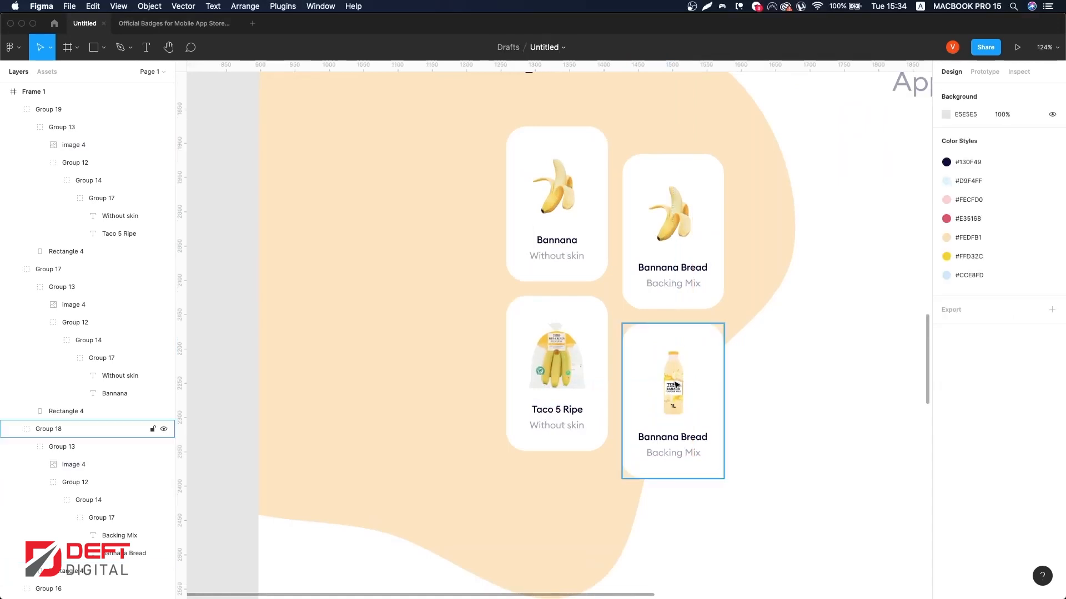
pyautogui.keyDown('super'); pyautogui.click(563, 383); pyautogui.keyUp('super')
pyautogui.scroll(5, 566, 399)
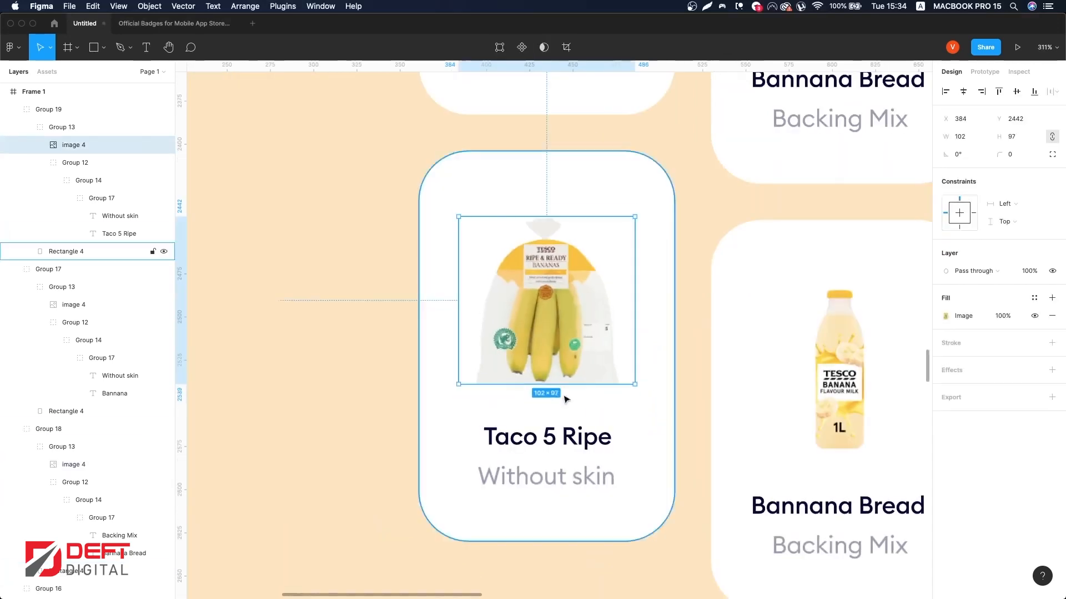
pyautogui.keyDown('alt'); pyautogui.moveTo(633, 336); pyautogui.dragTo(622, 337); pyautogui.keyUp('alt')
pyautogui.press('super+z')
pyautogui.keyDown('shift'); pyautogui.moveTo(581, 398); pyautogui.dragTo(576, 378); pyautogui.keyUp('shift')
pyautogui.press('super+z')
# Step: Change the lower-left card's subtitle to 'Ready Bananas'
pyautogui.doubleClick(554, 476)
pyautogui.write('Rw')
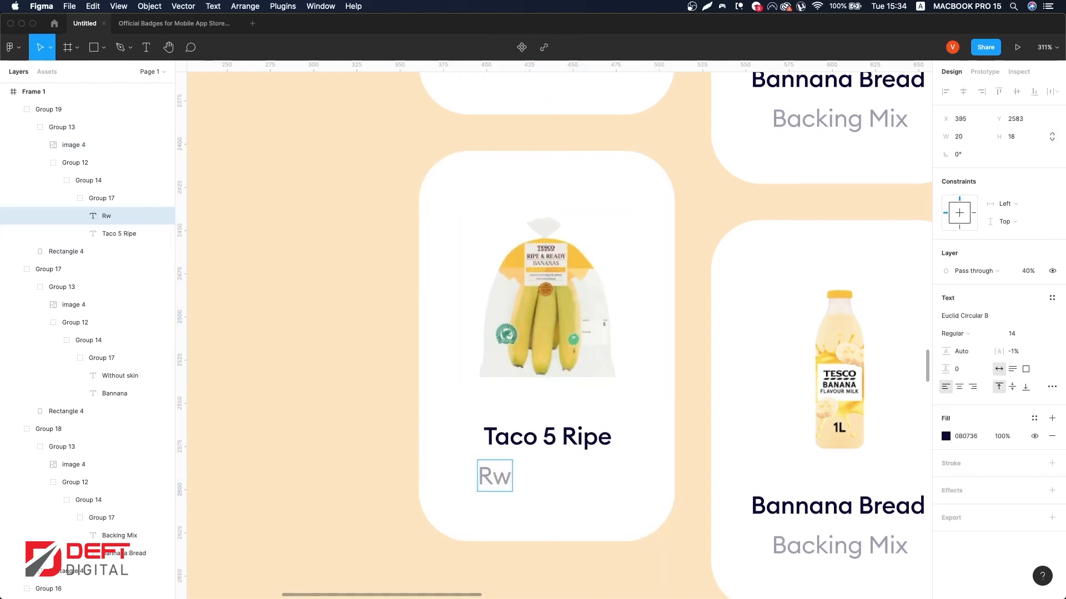
pyautogui.press('super+z')
pyautogui.write('Rea')
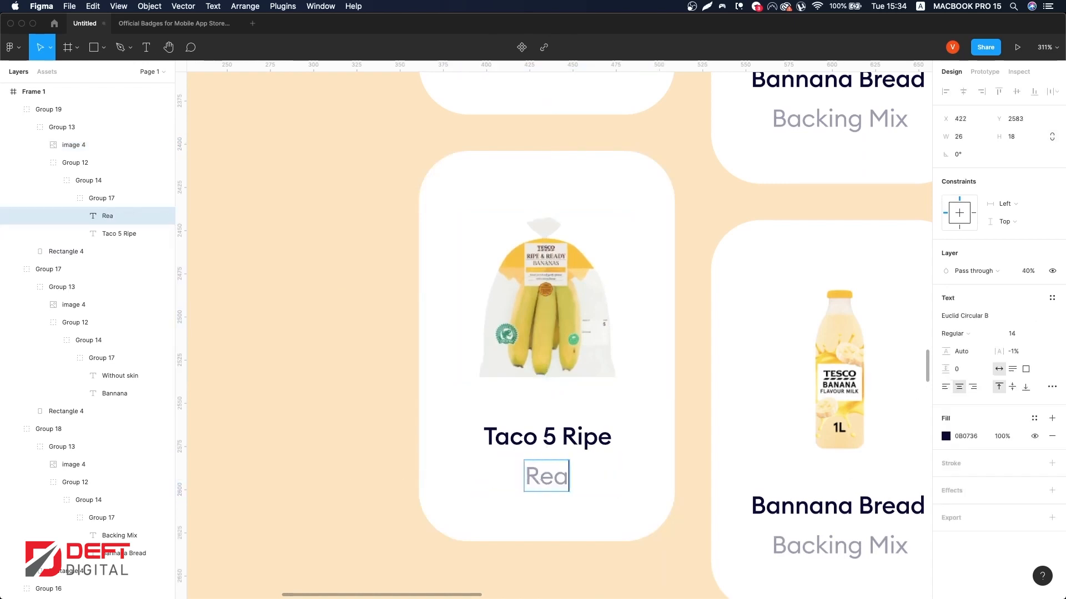
pyautogui.write('dy Banan')
pyautogui.press('BackSpace')
pyautogui.write('anas')
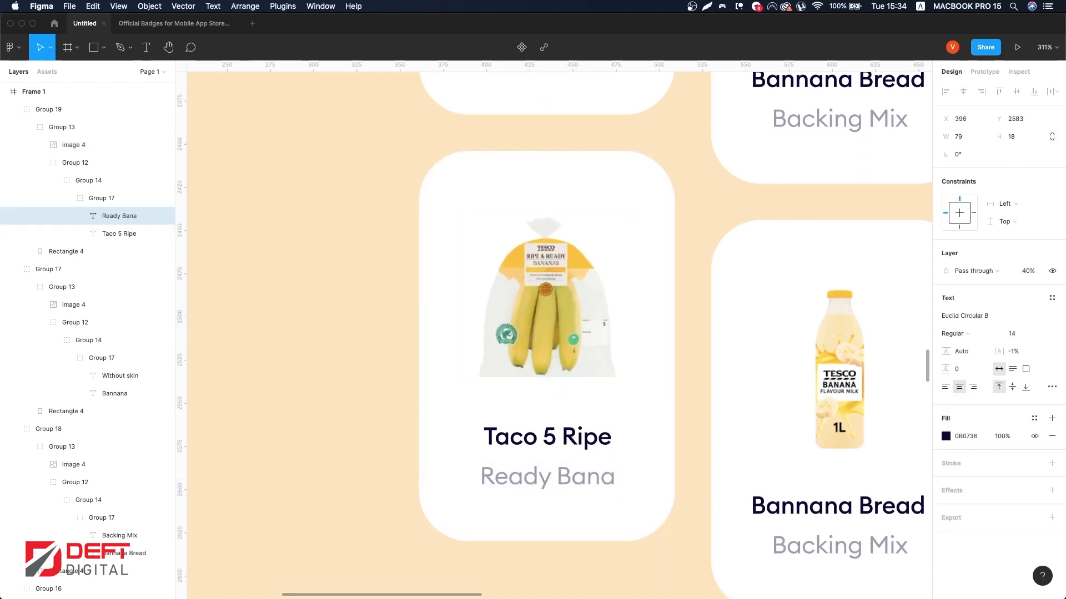
pyautogui.press('Escape')
# Step: Edit the upper-left card's title spelling, then undo the edits
pyautogui.scroll(5, 921, 444)
pyautogui.doubleClick(549, 193)
pyautogui.press('BackSpace')
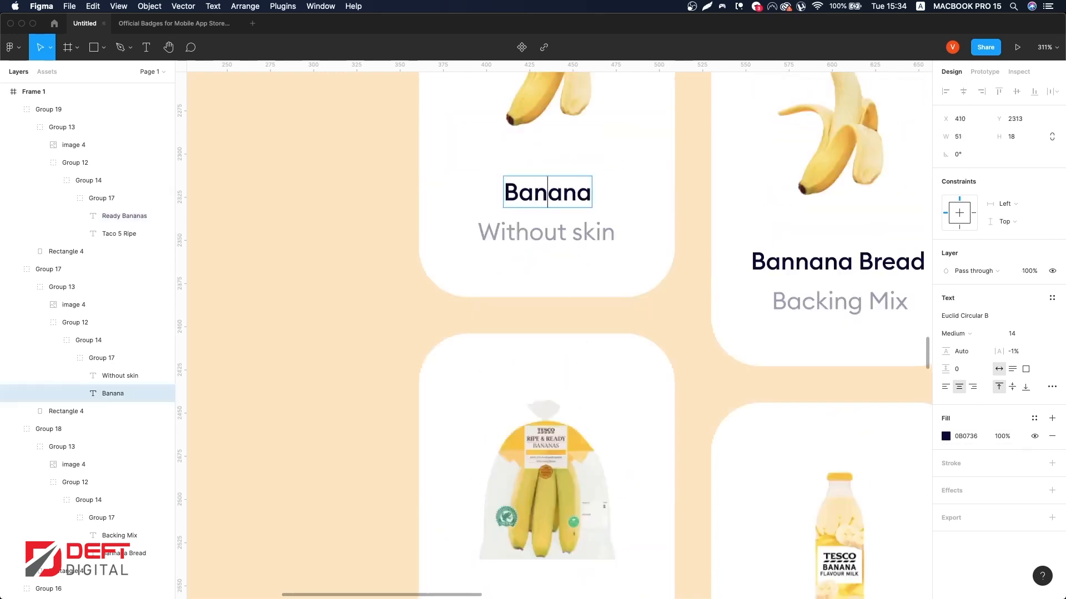
pyautogui.click(811, 252)
pyautogui.press('BackSpace')
pyautogui.press('super+z')
pyautogui.press('super+z')
pyautogui.press('super+a')
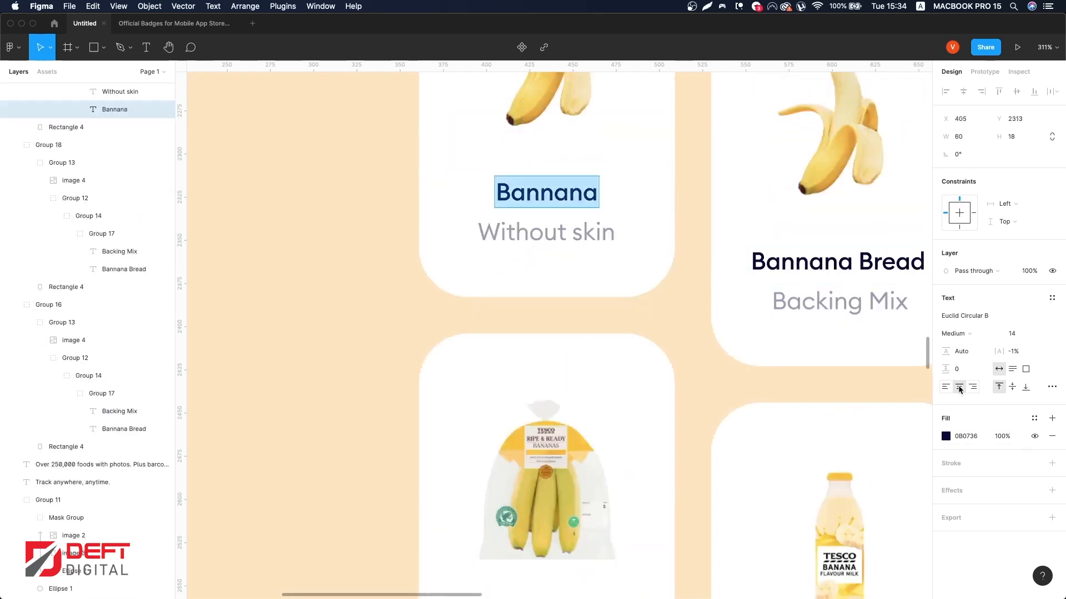
# Step: Center the text and correct the upper-right card's title to 'Banana Bread'
pyautogui.click(913, 283)
pyautogui.keyDown('super'); pyautogui.click(901, 269); pyautogui.keyUp('super')
pyautogui.click(959, 387)
pyautogui.doubleClick(816, 263)
pyautogui.click(811, 263)
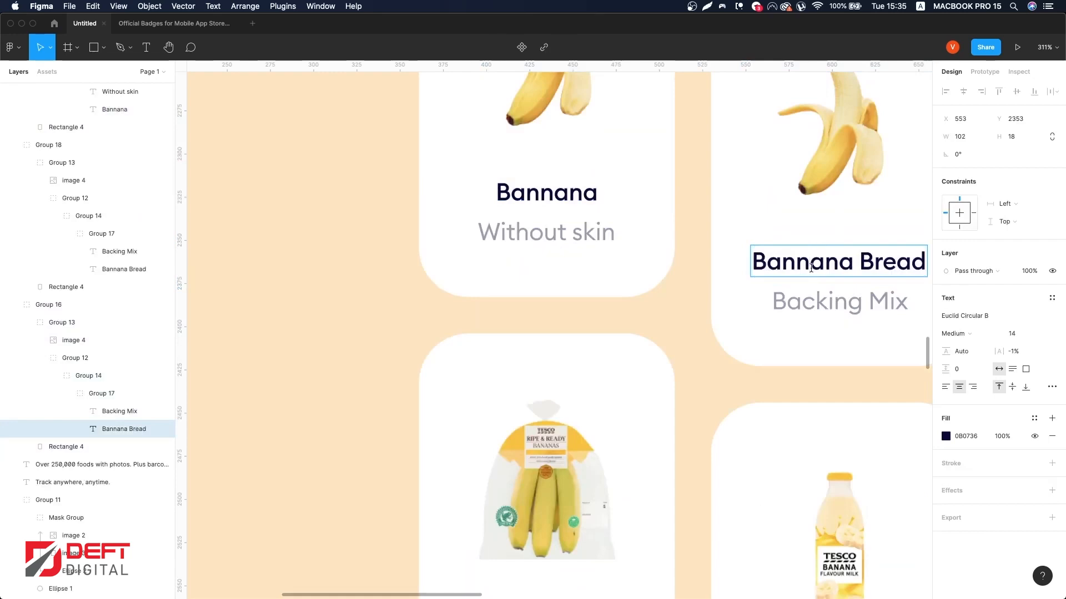
pyautogui.press('BackSpace')
# Step: Rename the lower-right card's title to 'Flavour Mild'
pyautogui.scroll(-1, 768, 307)
pyautogui.hscroll(1, 768, 308)
pyautogui.scroll(-5, 769, 308)
pyautogui.click(827, 359)
pyautogui.scroll(-1, 827, 359)
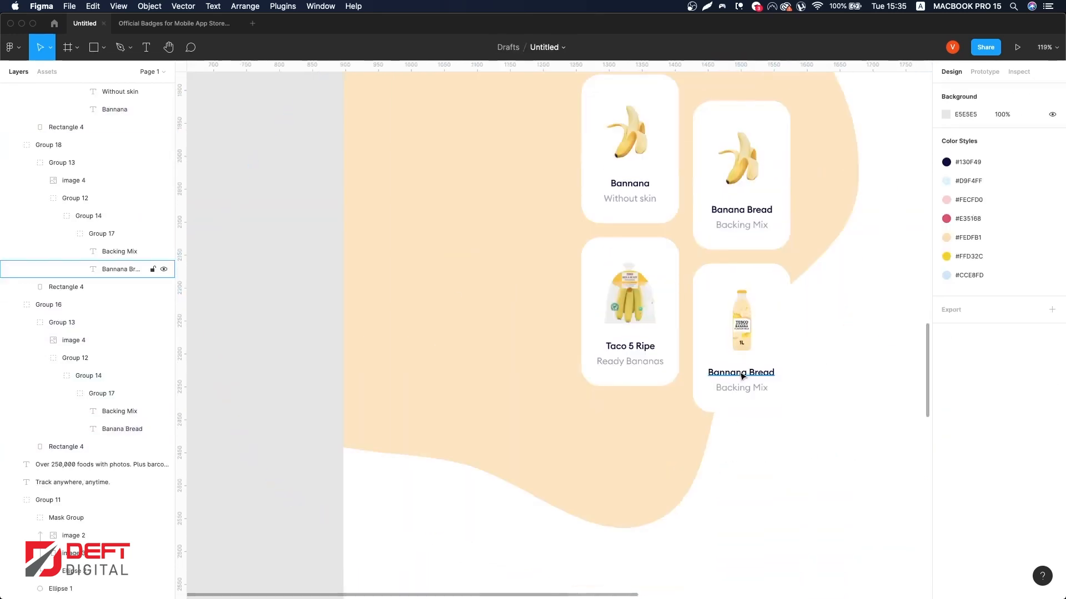
pyautogui.keyDown('super'); pyautogui.doubleClick(742, 377); pyautogui.keyUp('super')
pyautogui.click(724, 373)
pyautogui.click(959, 387)
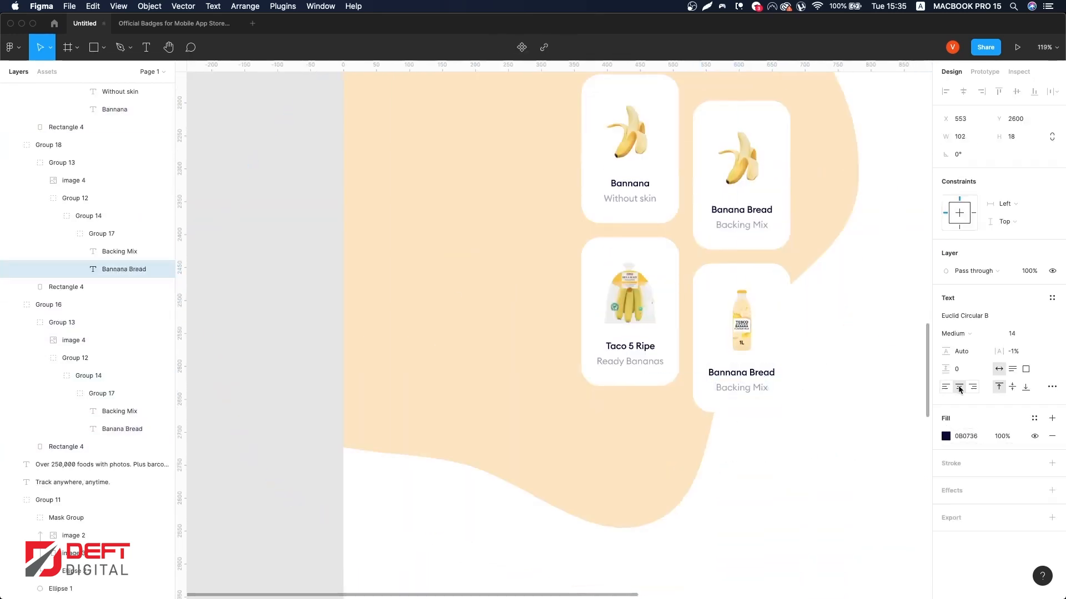
pyautogui.press('BackSpace')
pyautogui.press('Escape')
pyautogui.doubleClick(753, 370)
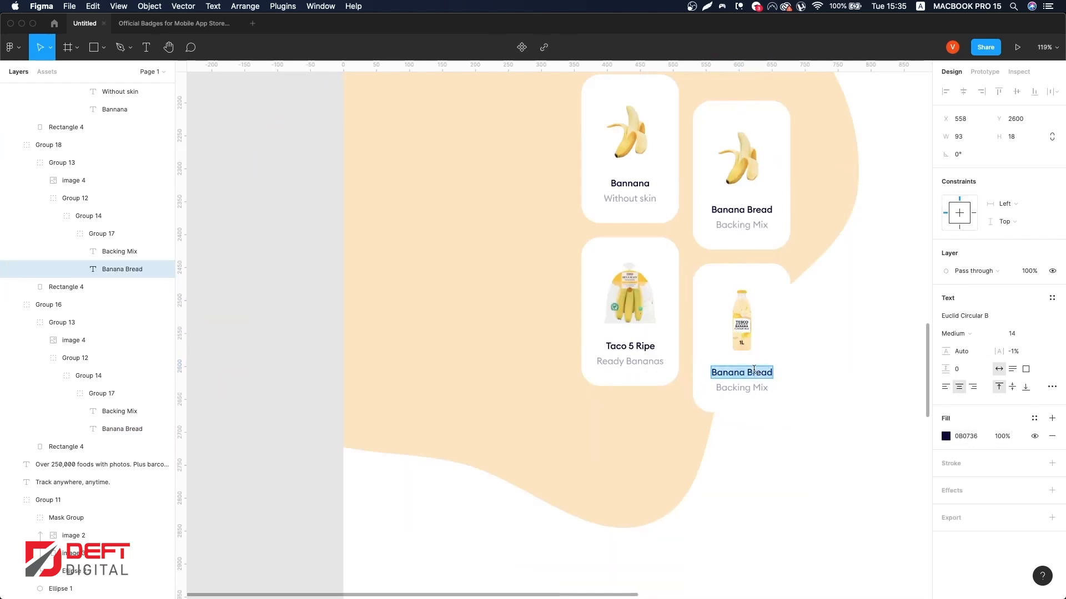
pyautogui.click(755, 388)
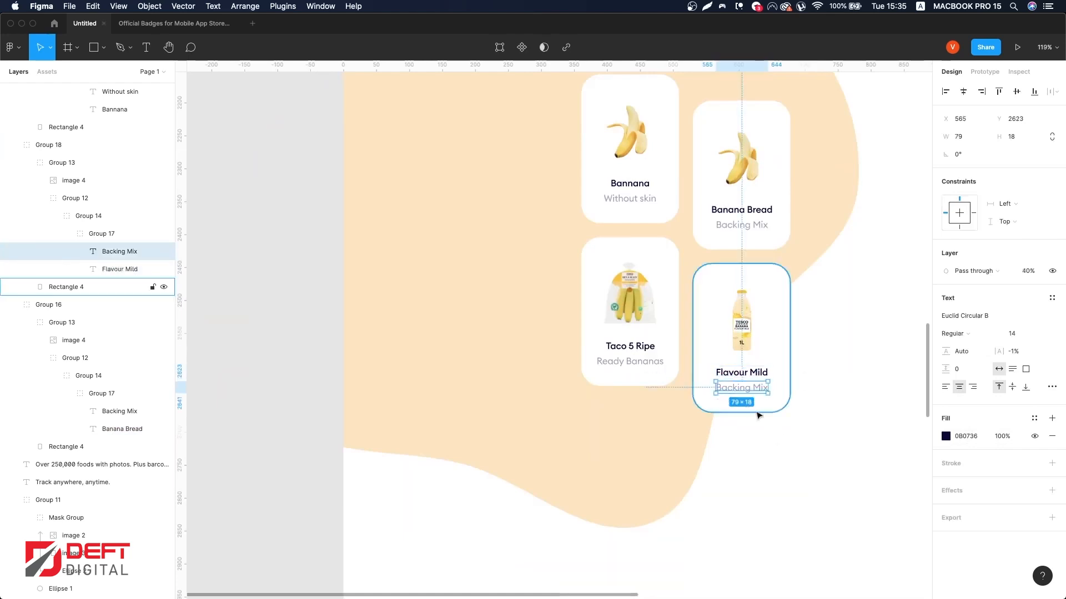
# Step: Change the lower-right card's subtitle to 'Plant based'
pyautogui.doubleClick(754, 388)
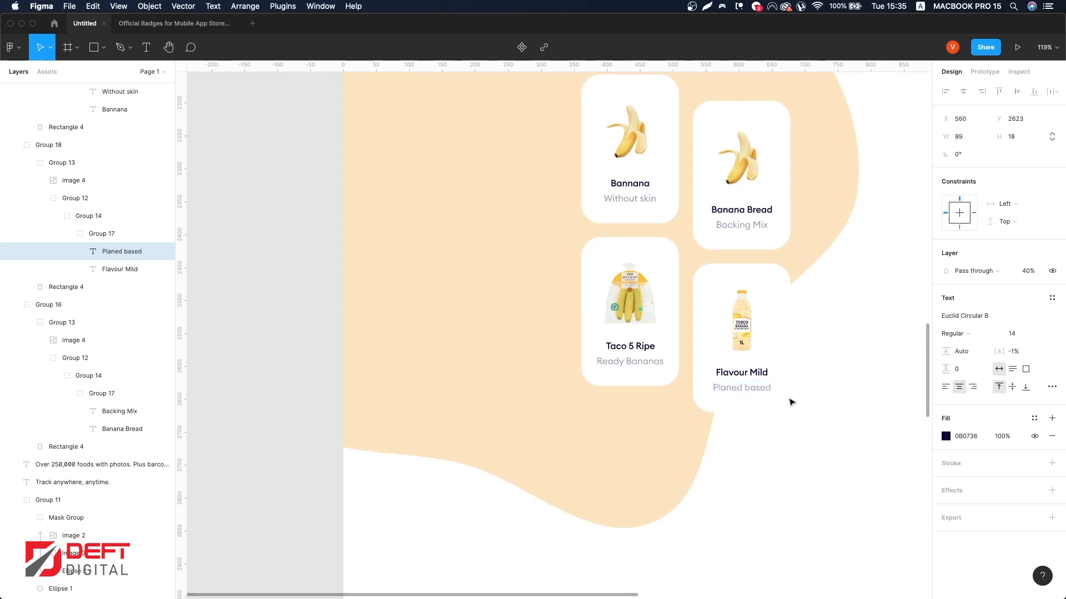
pyautogui.hscroll(5, 788, 400)
pyautogui.click(786, 400)
pyautogui.click(649, 388)
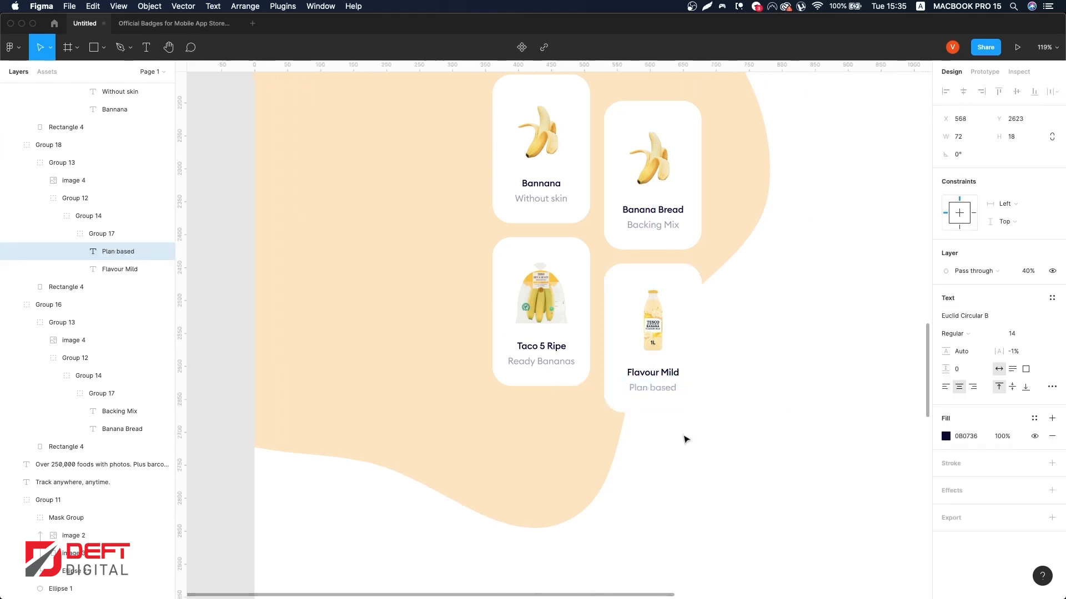
pyautogui.click(760, 440)
pyautogui.scroll(-2, 760, 440)
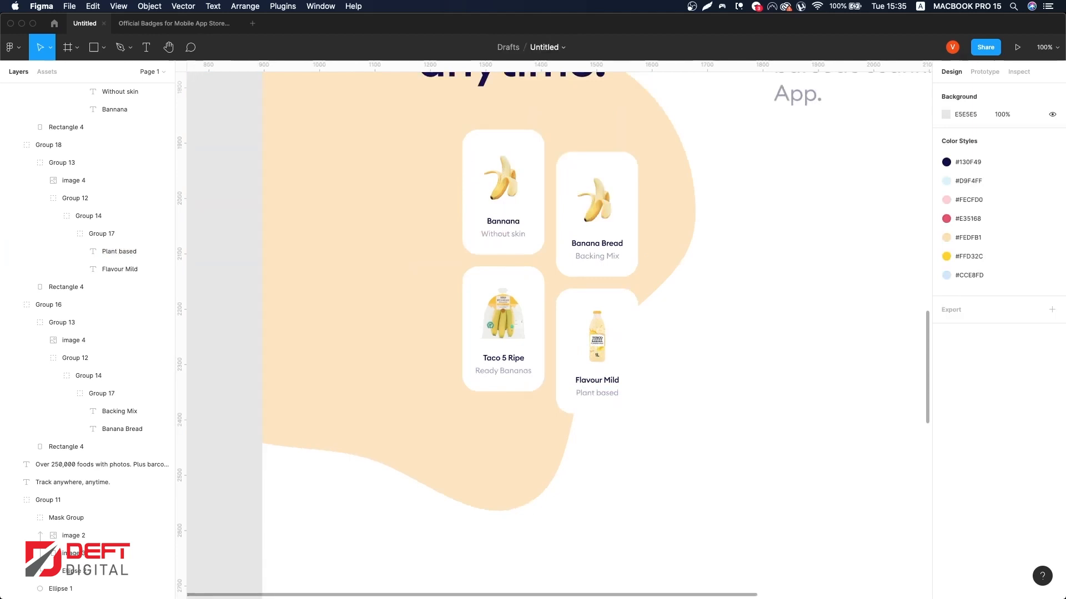
# Step: Draw a square about 54 × 54 to the right of the cards and rotate it 45°
pyautogui.scroll(5, 766, 333)
pyautogui.hscroll(5, 755, 383)
pyautogui.click(104, 48)
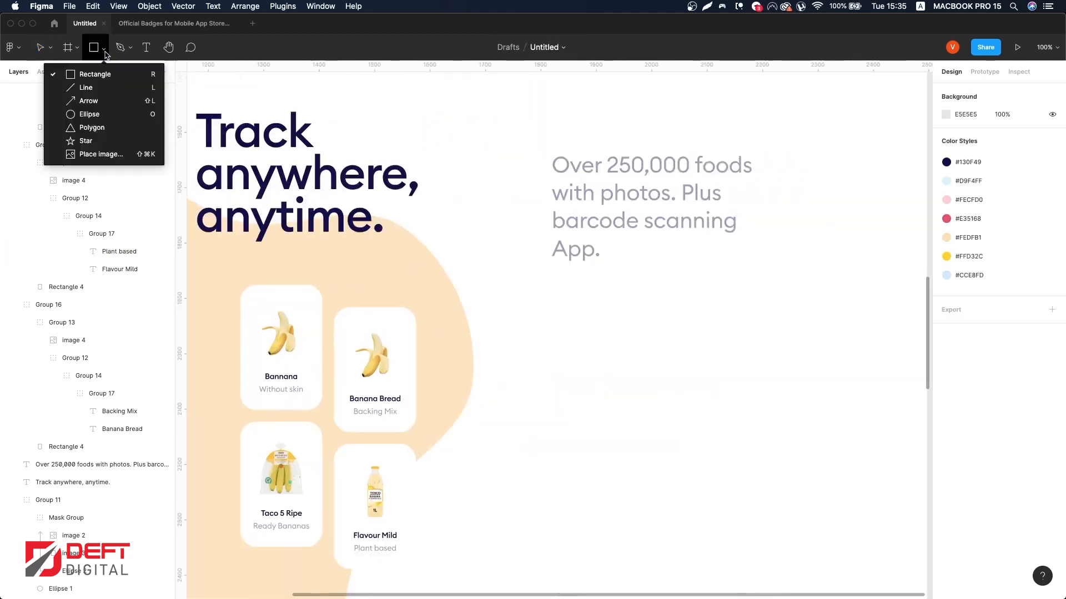
pyautogui.click(95, 74)
pyautogui.moveTo(576, 312); pyautogui.dragTo(546, 343)
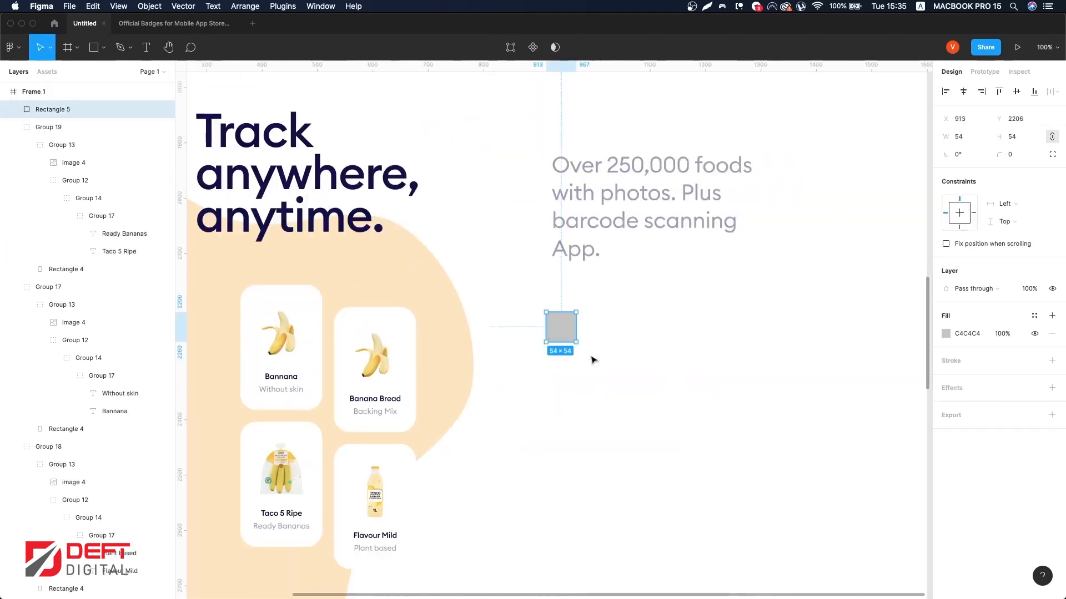
pyautogui.moveTo(579, 309)
pyautogui.mouseDown()
pyautogui.moveTo(558, 301)
pyautogui.moveTo(593, 304)
pyautogui.mouseUp()
# Step: Reposition the rotated square and set its corner radius to 20
pyautogui.scroll(5, 558, 301)
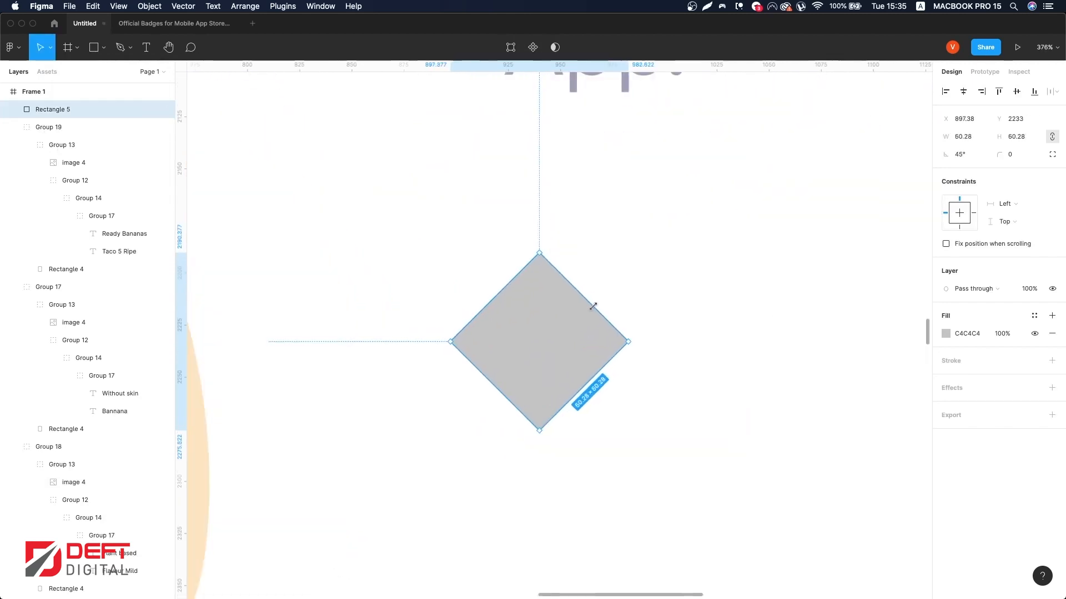
pyautogui.scroll(-5, 561, 339)
pyautogui.moveTo(561, 340); pyautogui.dragTo(566, 317)
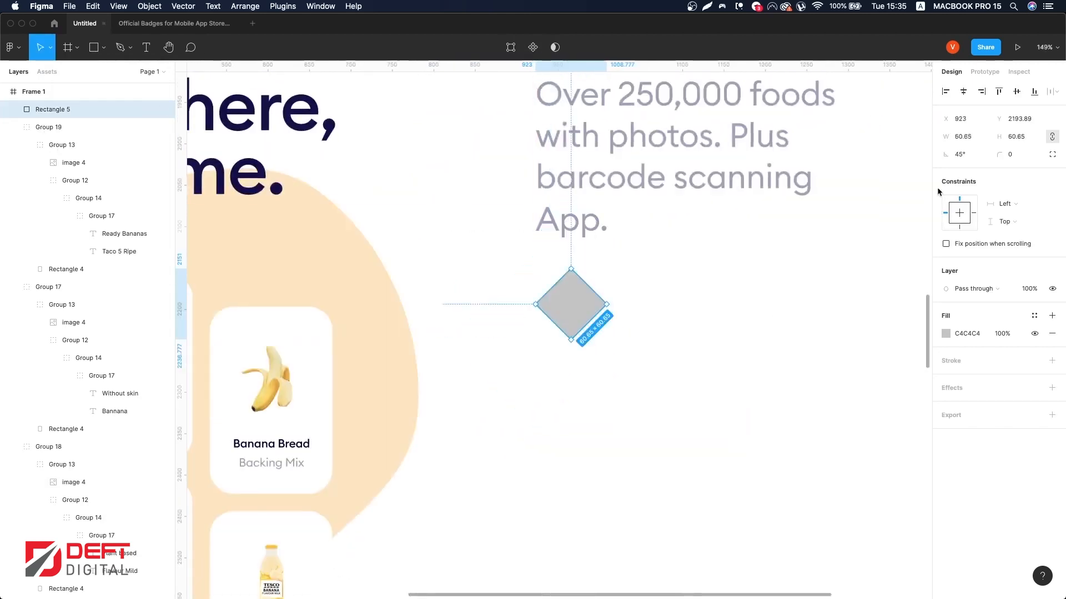
pyautogui.write('20')
pyautogui.press('Return')
# Step: Apply the #FECFD0 colour style as the square's fill and nudge it down slightly
pyautogui.click(1034, 316)
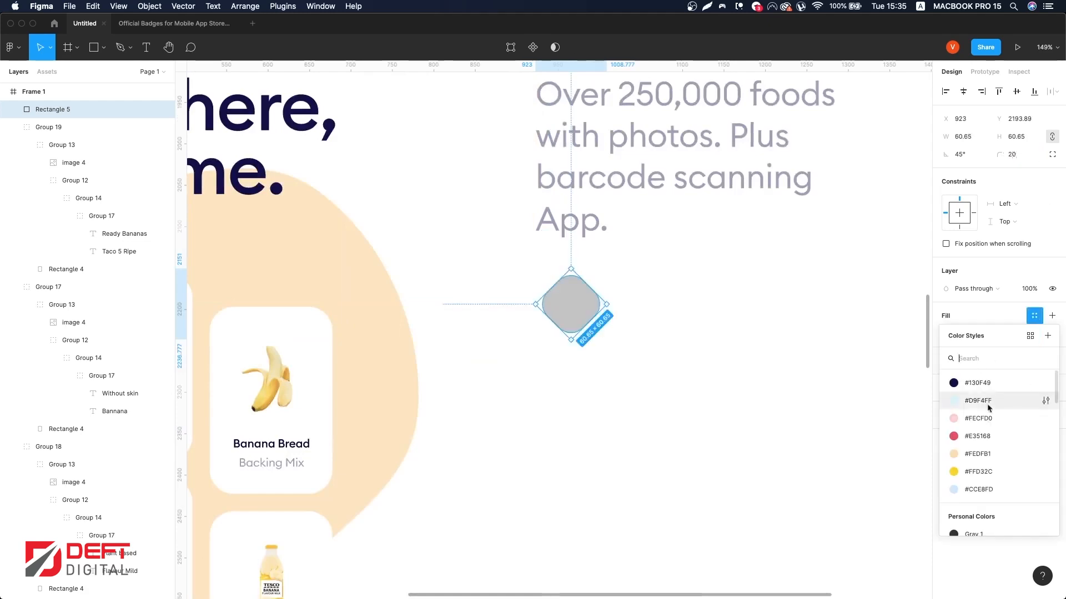
pyautogui.click(989, 416)
pyautogui.moveTo(572, 298); pyautogui.dragTo(571, 321)
pyautogui.scroll(2, 569, 321)
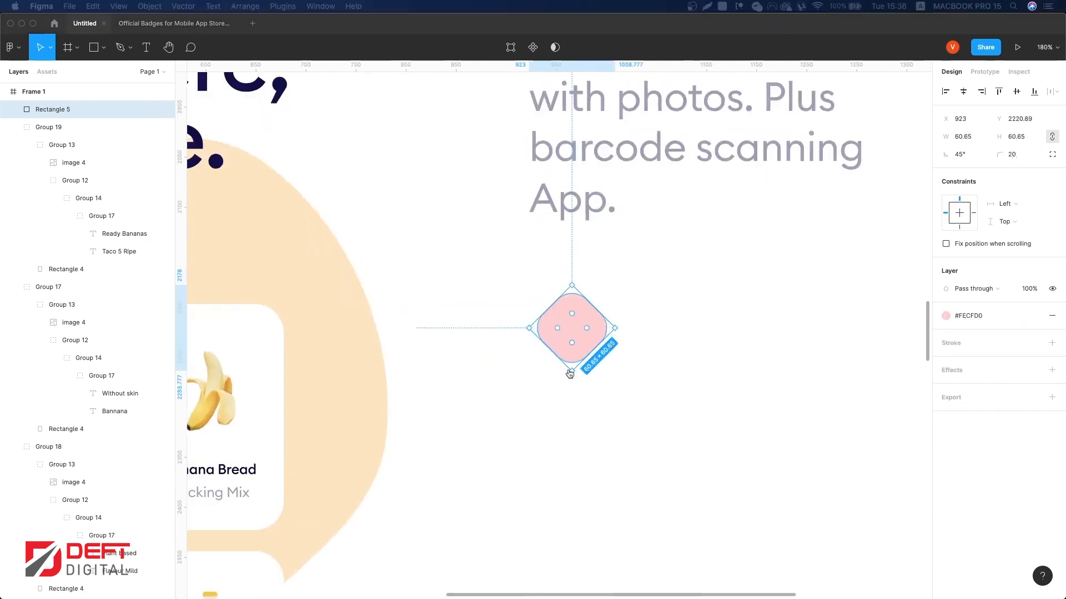
# Step: Switch to Flaticon in the browser and search icon packs for 'selling'
pyautogui.press('super+Tab')
pyautogui.click(938, 99)
pyautogui.doubleClick(414, 130)
pyautogui.write('perc')
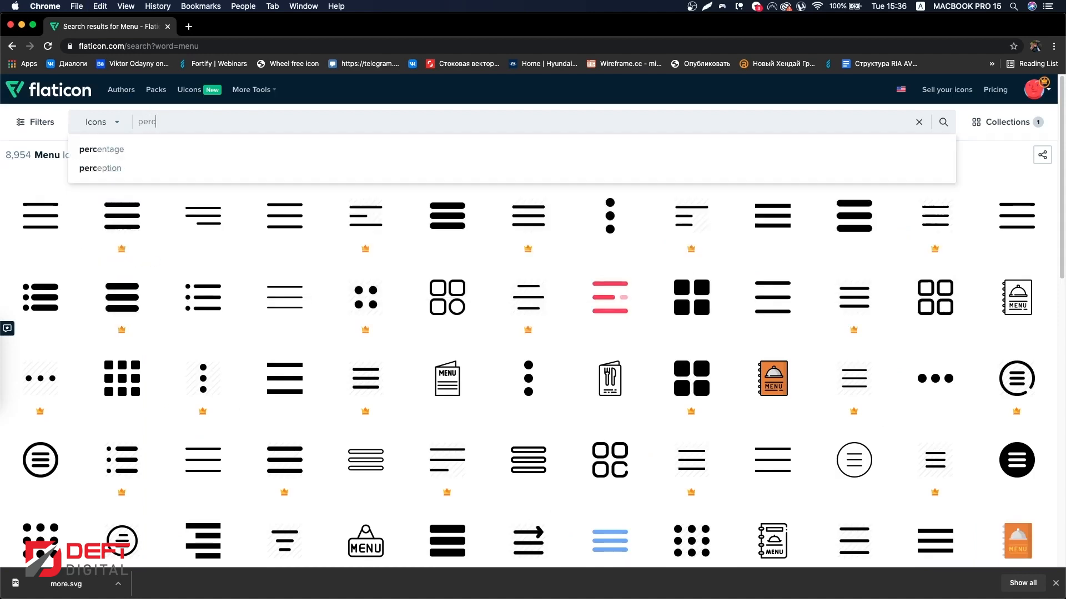
pyautogui.write('antaelling')
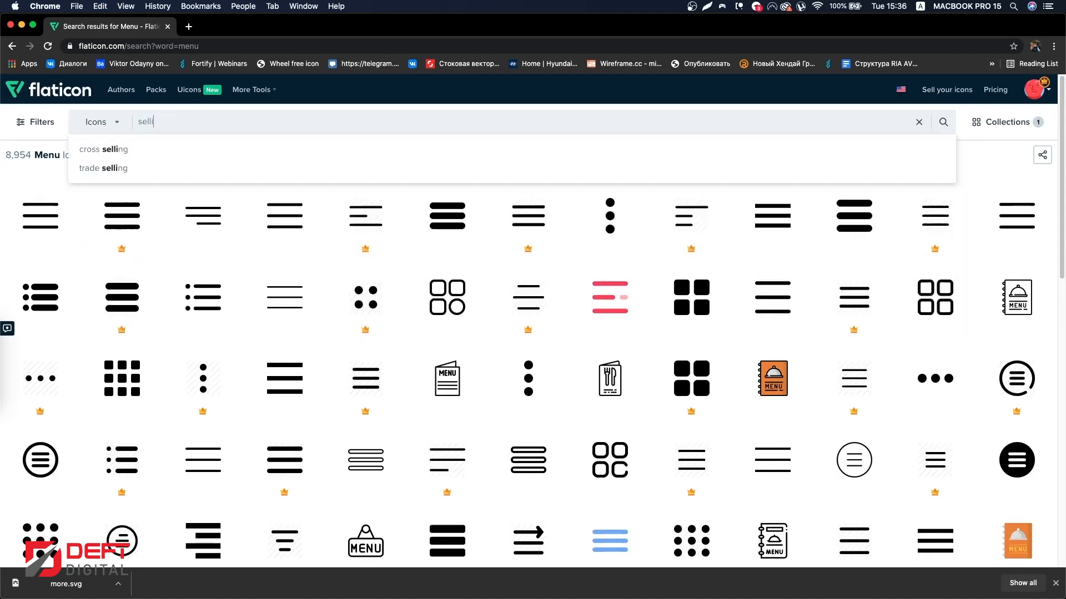
pyautogui.click(100, 145)
pyautogui.click(96, 121)
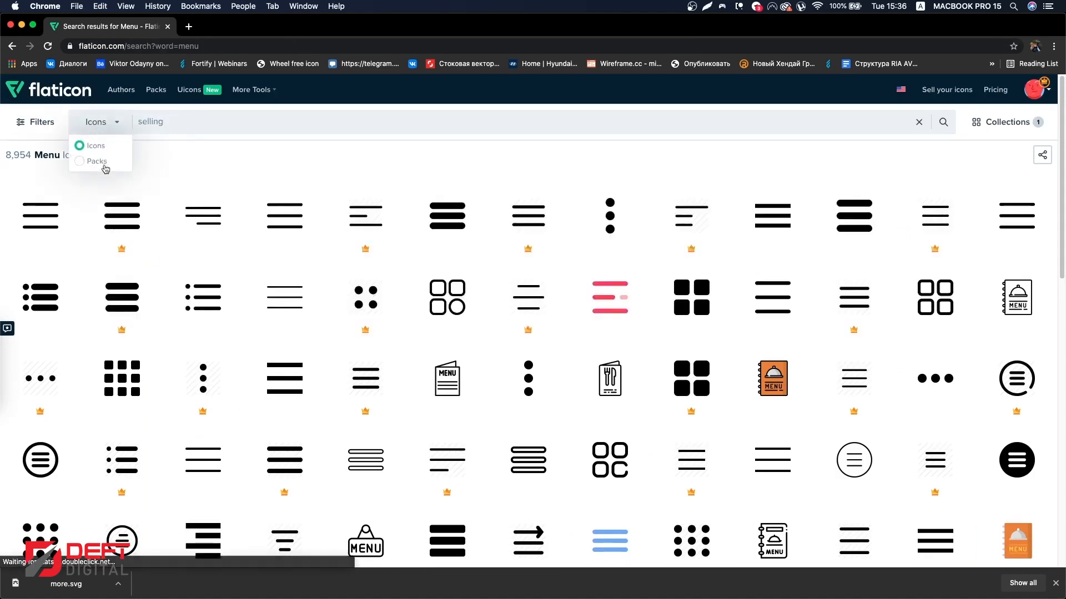
pyautogui.click(102, 165)
pyautogui.scroll(-3, 278, 250)
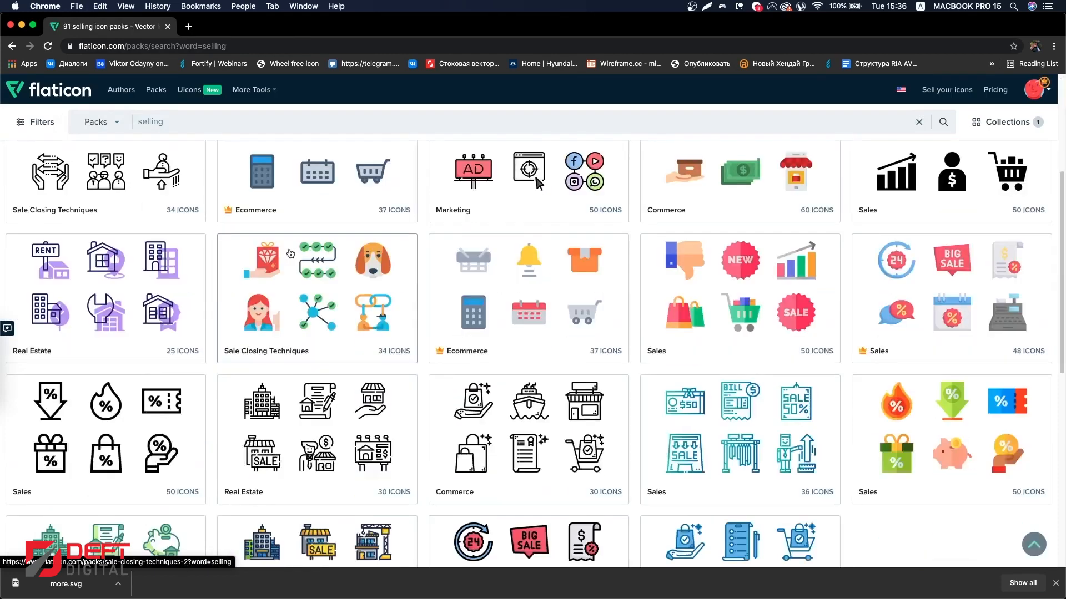
pyautogui.scroll(3, 298, 150)
# Step: Search icon packs for 'shop' and browse through the result pages
pyautogui.click(253, 120)
pyautogui.press('Return')
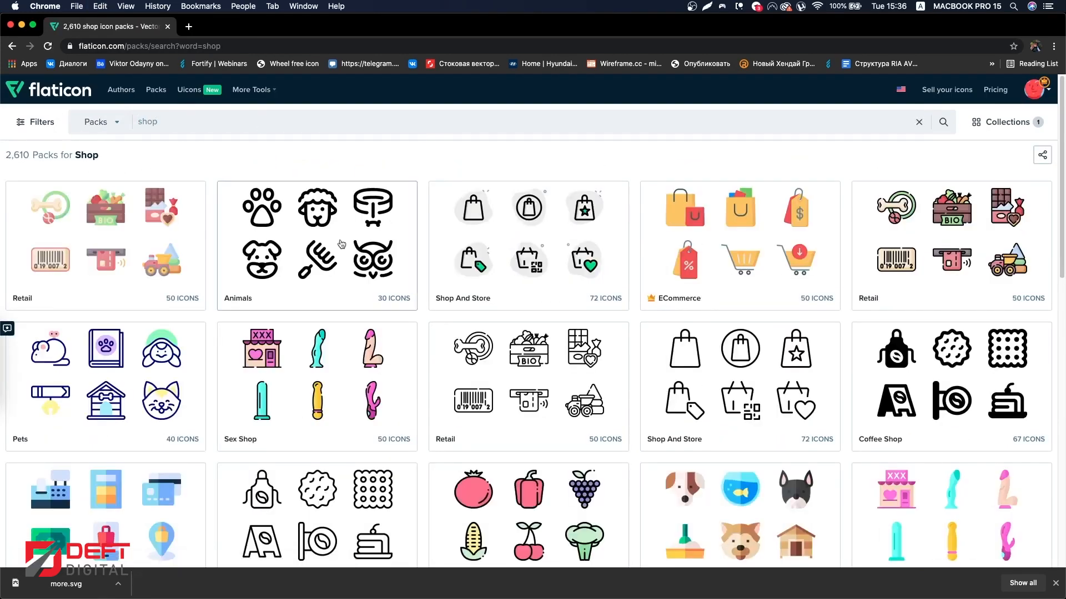
pyautogui.scroll(-10, 341, 245)
pyautogui.click(556, 507)
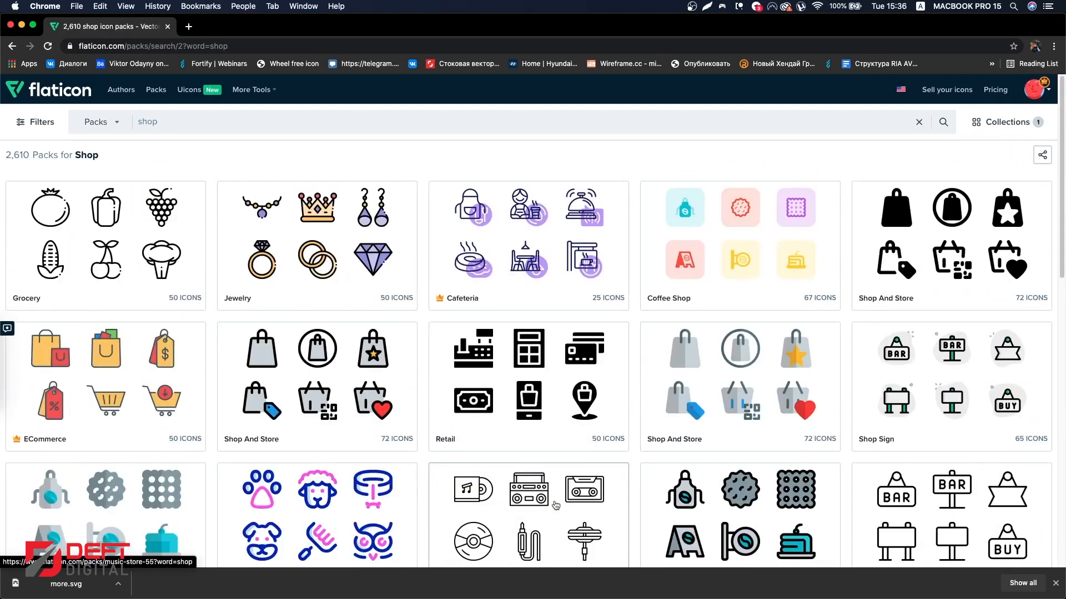
pyautogui.scroll(-10, 555, 505)
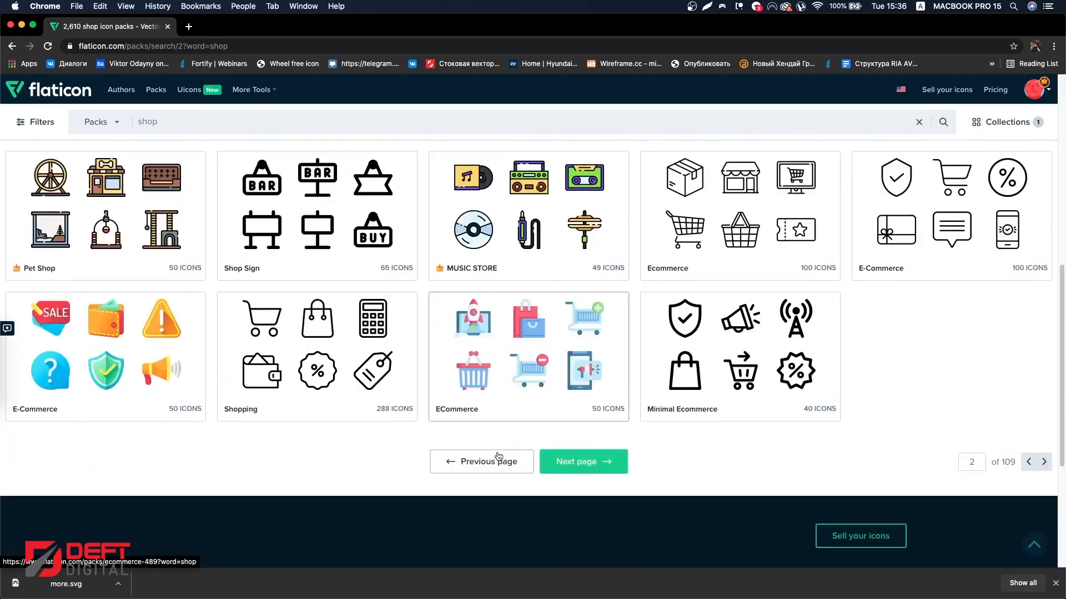
pyautogui.click(562, 333)
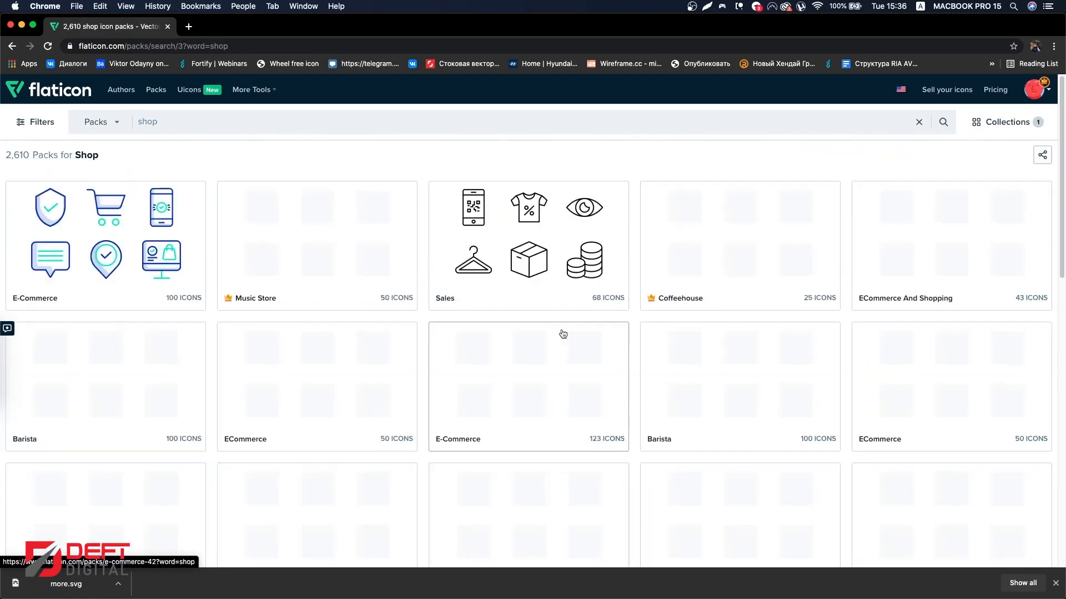
pyautogui.scroll(-10, 561, 341)
pyautogui.click(187, 125)
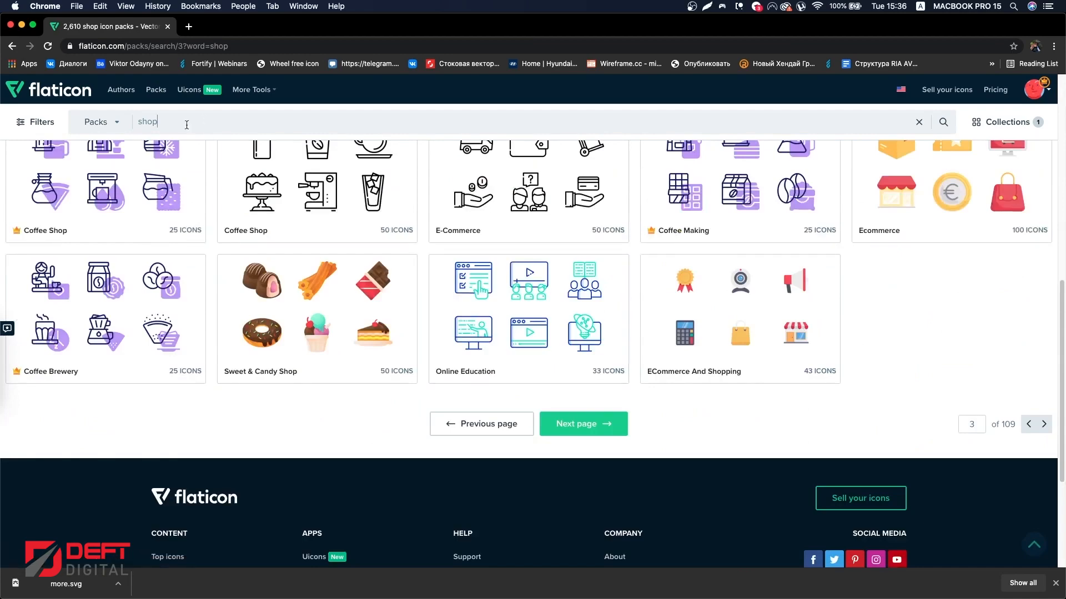
# Step: Search for 'discount', switch the results to icons and open the percent icon
pyautogui.write('discount')
pyautogui.press('Return')
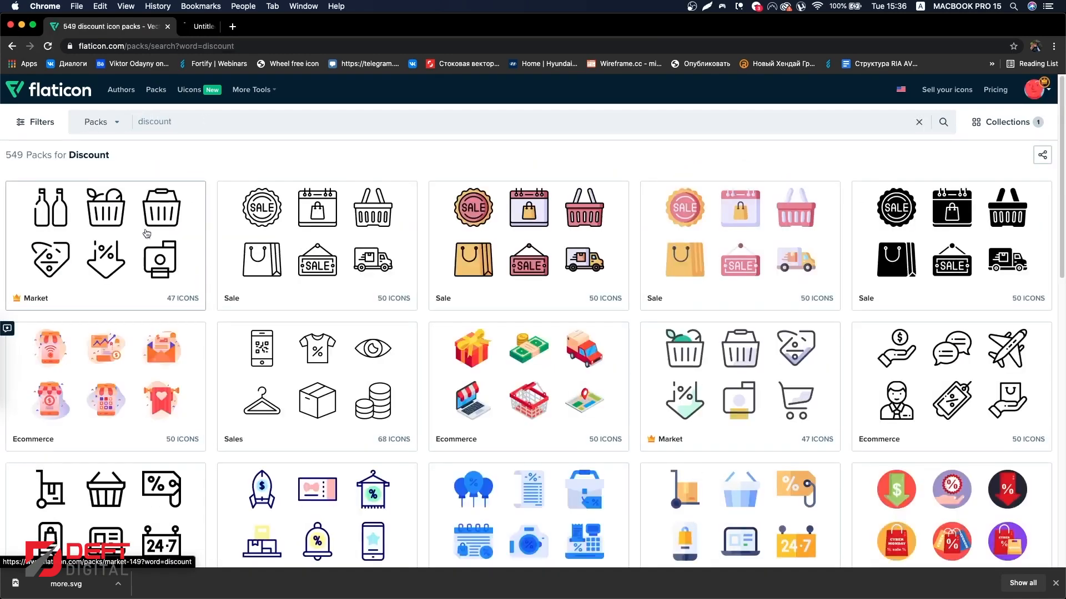
pyautogui.scroll(-10, 147, 233)
pyautogui.scroll(10, 98, 137)
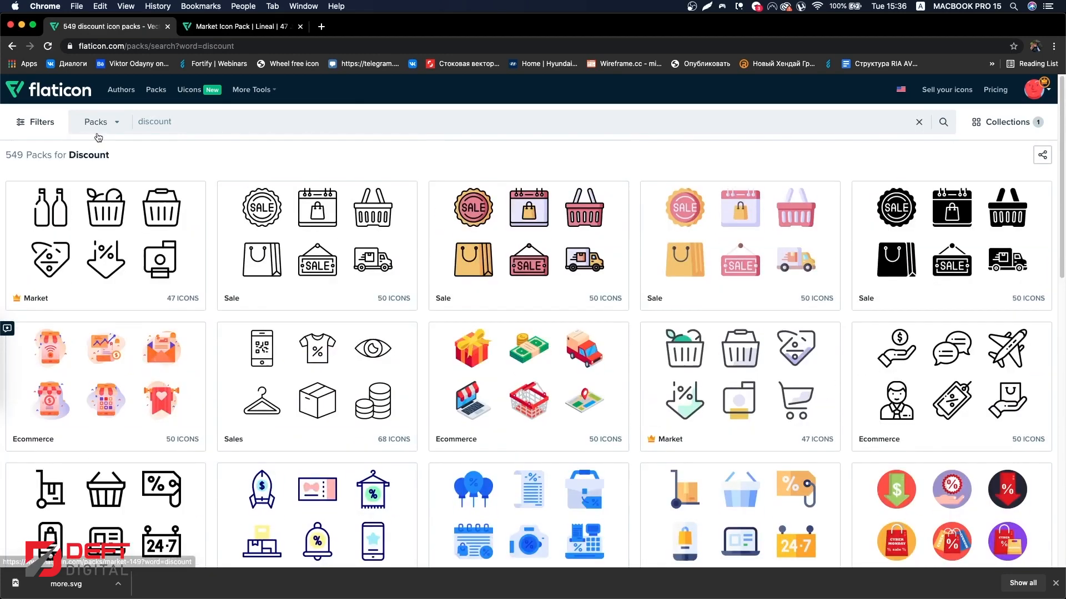
pyautogui.click(98, 133)
pyautogui.click(83, 146)
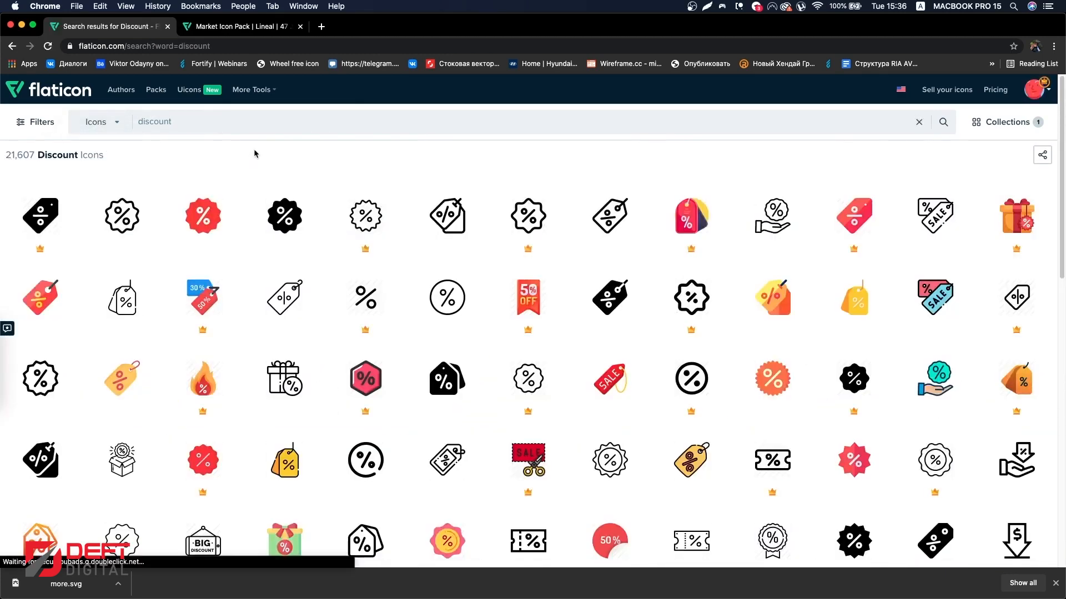
pyautogui.click(369, 284)
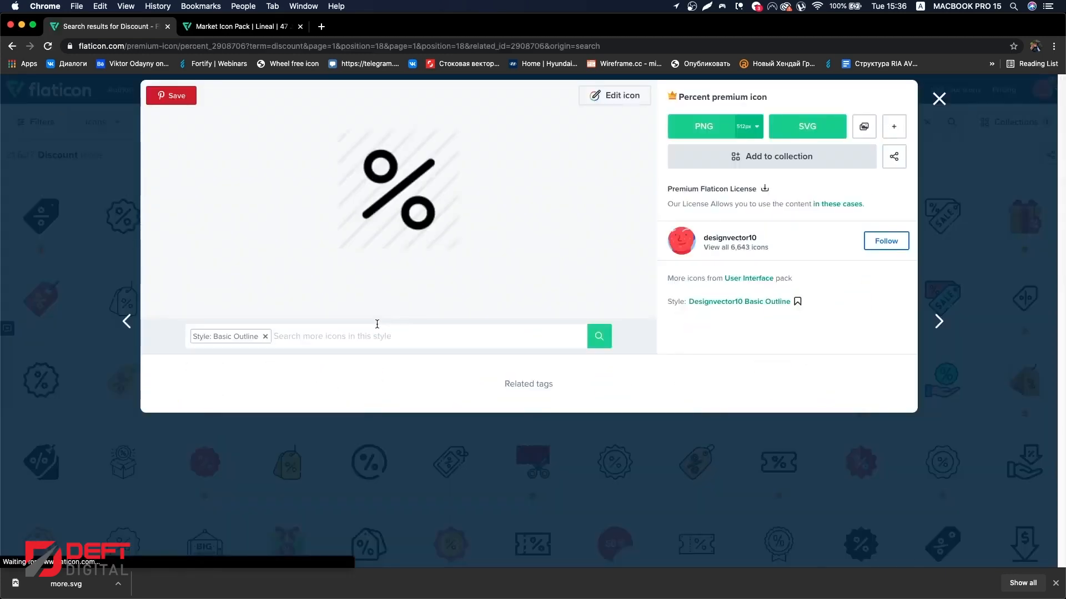
pyautogui.scroll(-6, 377, 333)
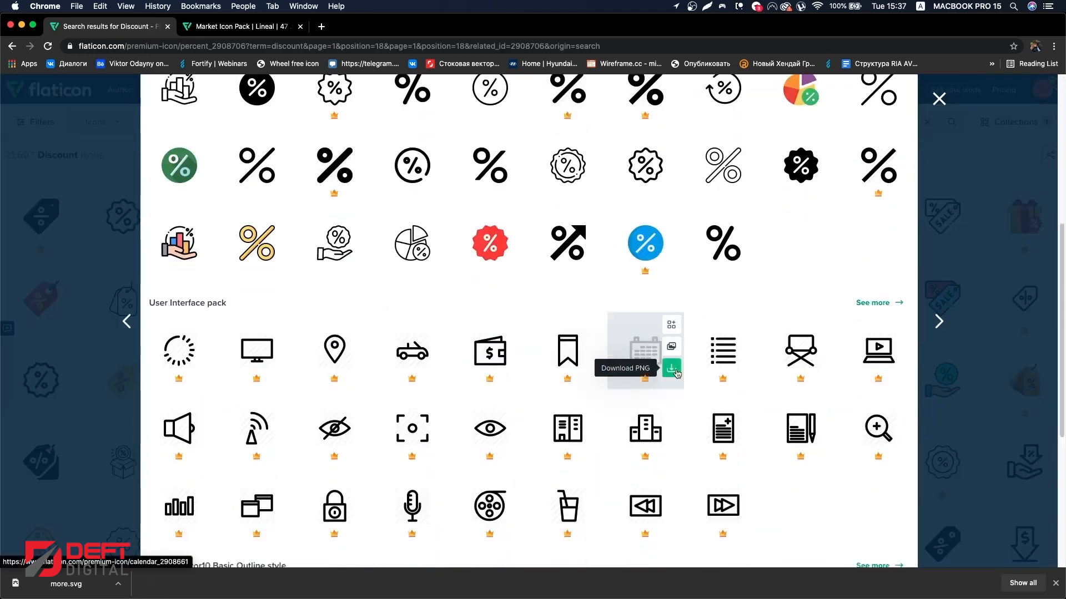
pyautogui.scroll(-2, 677, 374)
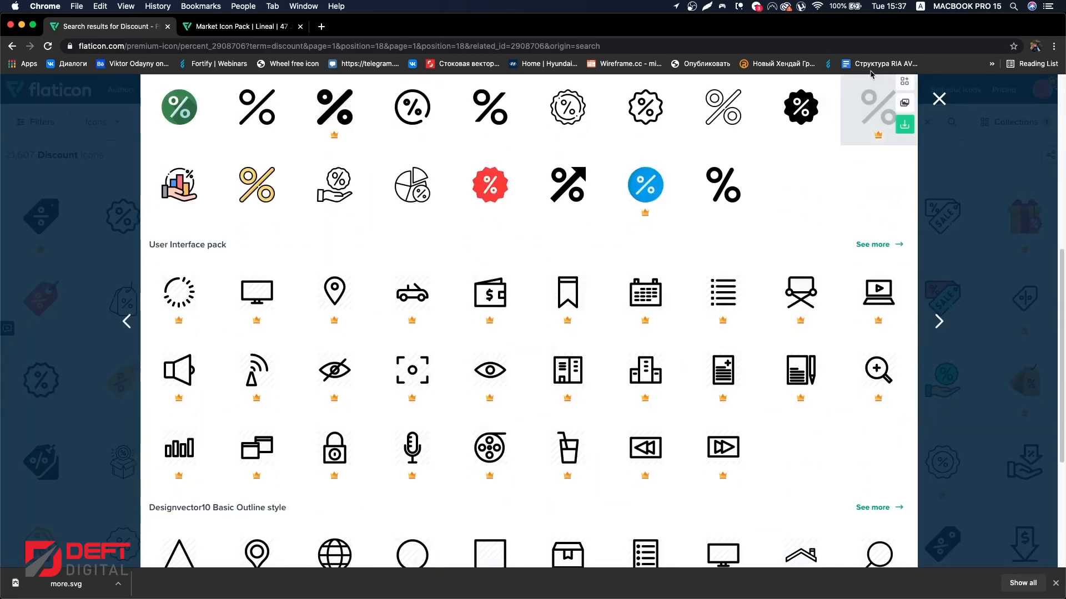
pyautogui.click(939, 98)
pyautogui.press('super+Tab')
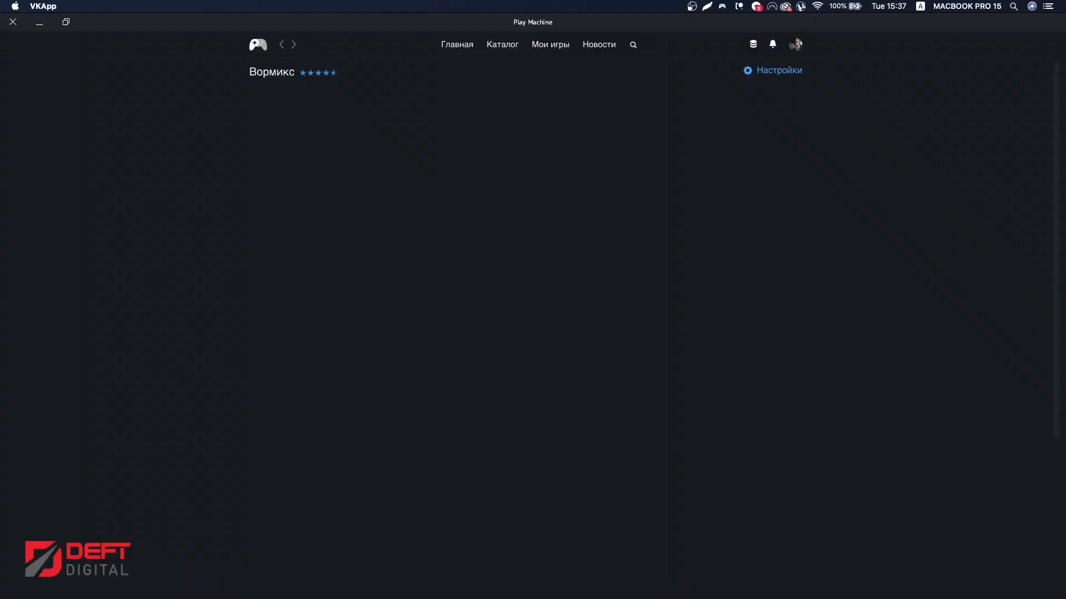
pyautogui.press('super+Tab')
pyautogui.press('super+Tab')
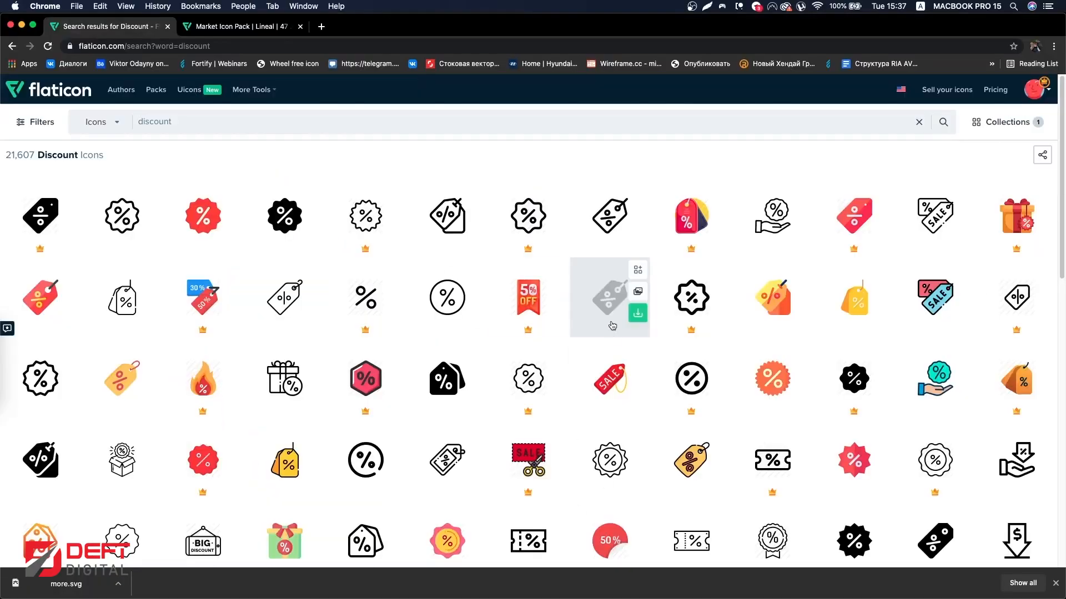
# Step: Download the percent icon as an SVG file
pyautogui.scroll(-5, 473, 305)
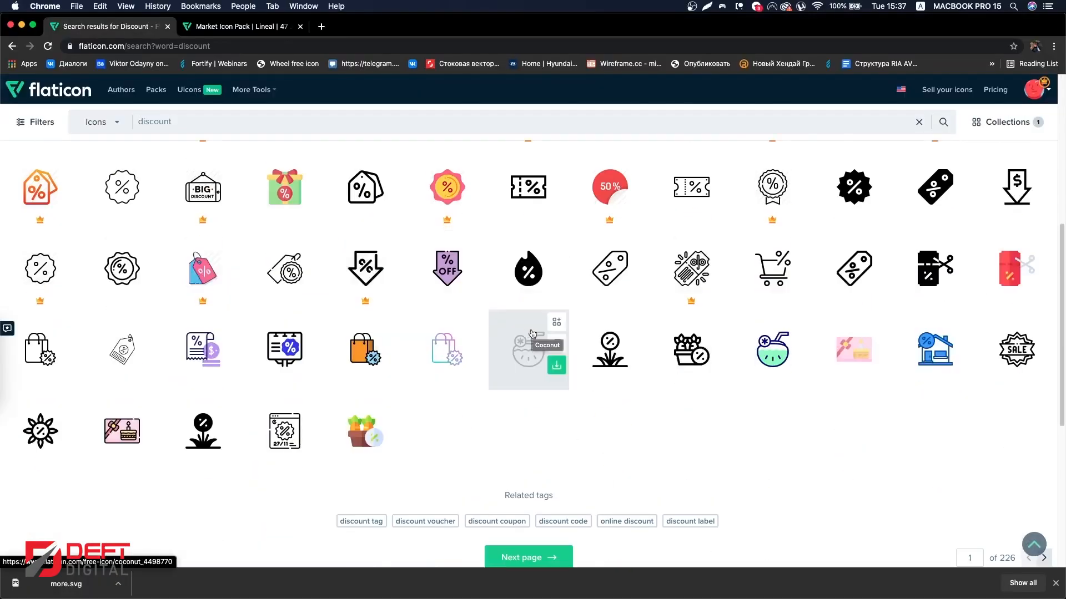
pyautogui.scroll(-2, 530, 332)
pyautogui.scroll(15, 531, 333)
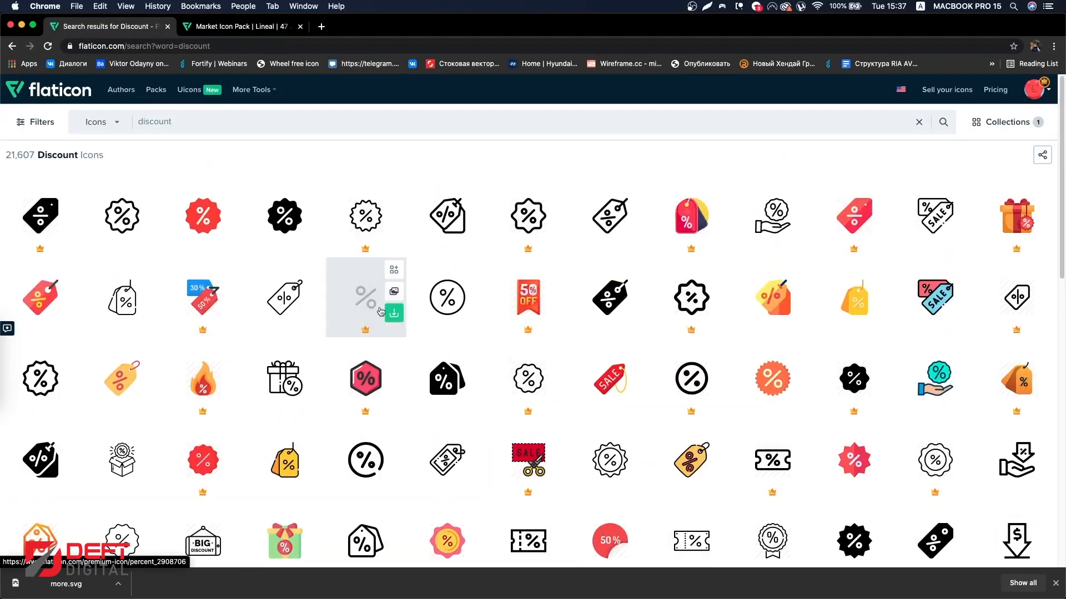
pyautogui.click(366, 297)
pyautogui.click(827, 124)
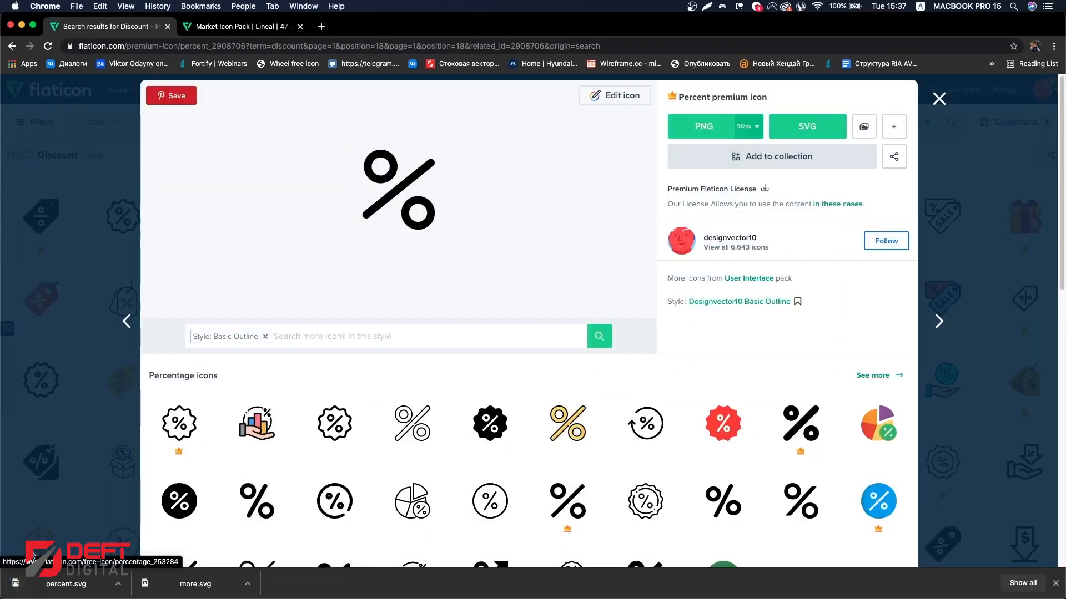
# Step: Import the downloaded percent SVG into the design, scale it to 36 × 36 and place it centered on the pink blob badge
pyautogui.moveTo(73, 584); pyautogui.dragTo(149, 544)
pyautogui.press('super+Tab')
pyautogui.moveTo(182, 512); pyautogui.dragTo(554, 337)
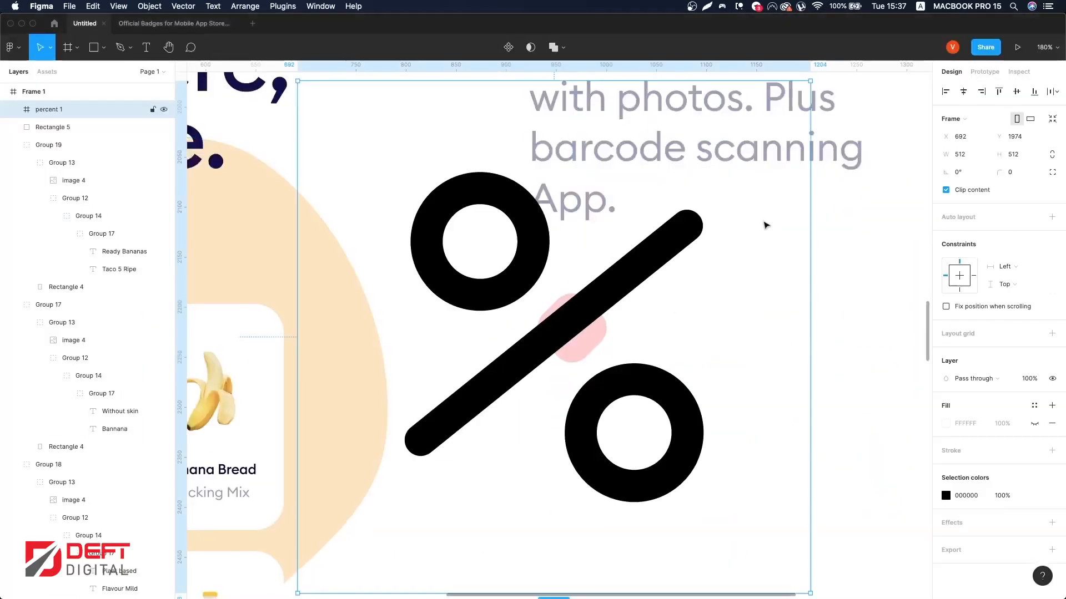
pyautogui.moveTo(809, 250); pyautogui.dragTo(576, 321)
pyautogui.moveTo(560, 330); pyautogui.dragTo(616, 322)
# Step: Recolor the percent icon with the #130F49 color style
pyautogui.scroll(6, 578, 322)
pyautogui.click(1033, 495)
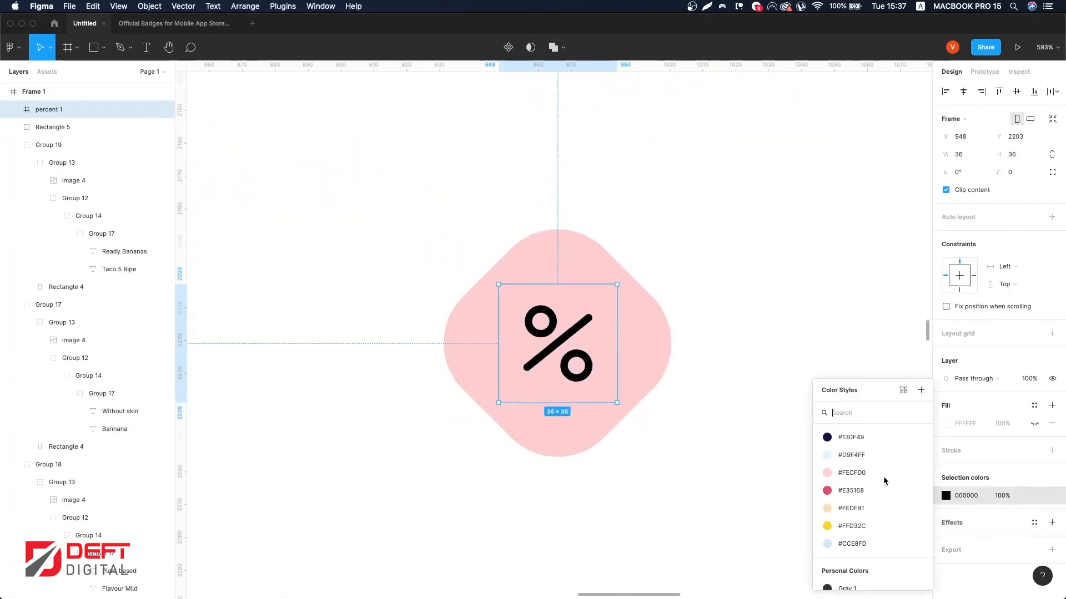
pyautogui.click(843, 436)
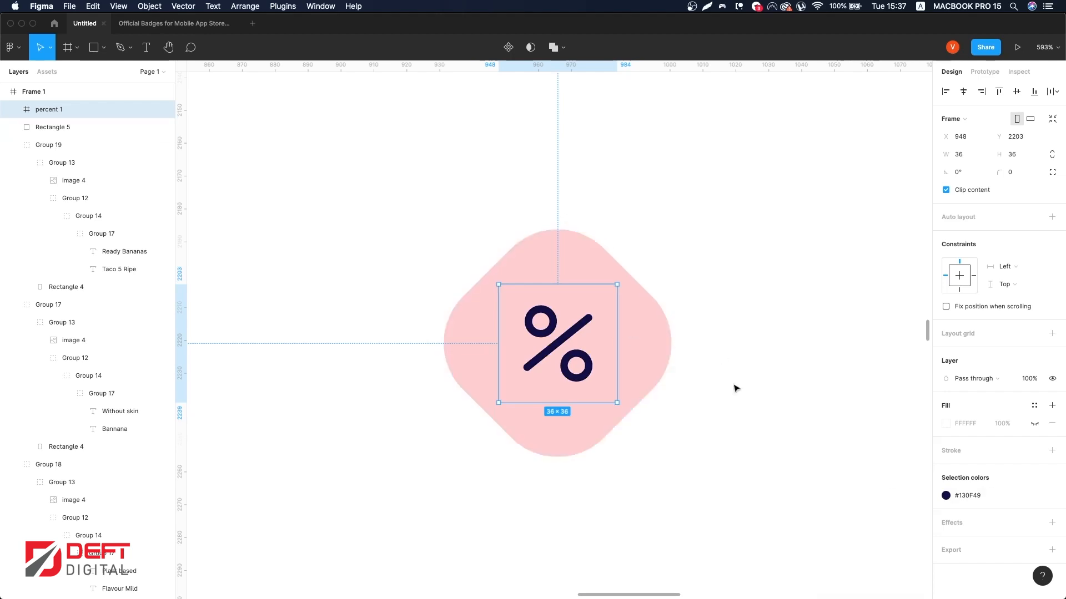
pyautogui.keyDown('shift'); pyautogui.click(670, 328); pyautogui.keyUp('shift')
pyautogui.click(831, 215)
pyautogui.scroll(-10, 804, 256)
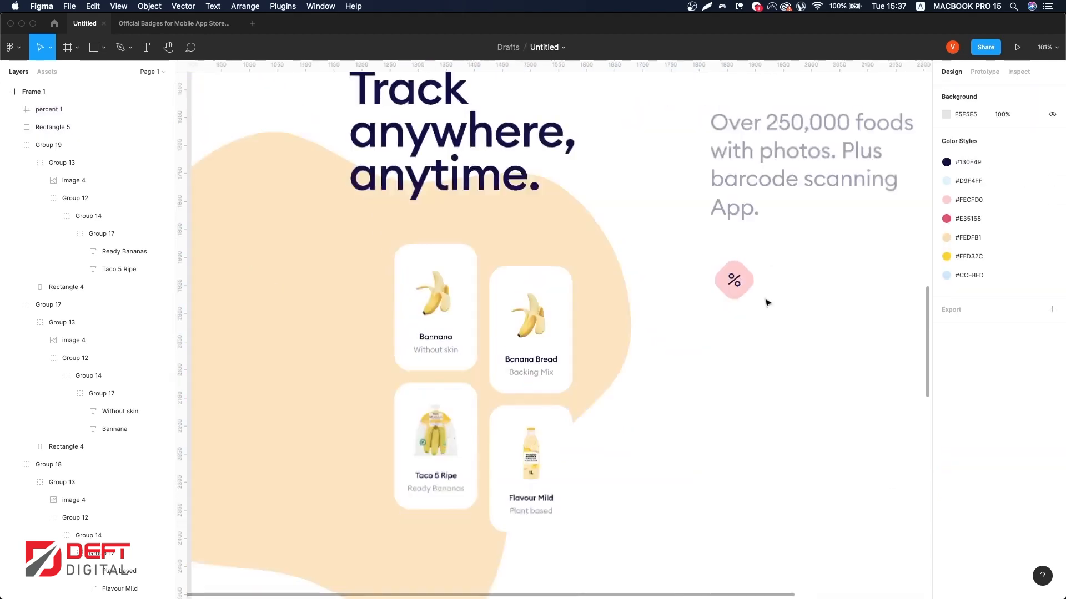
pyautogui.scroll(5, 769, 295)
pyautogui.scroll(-8, 727, 223)
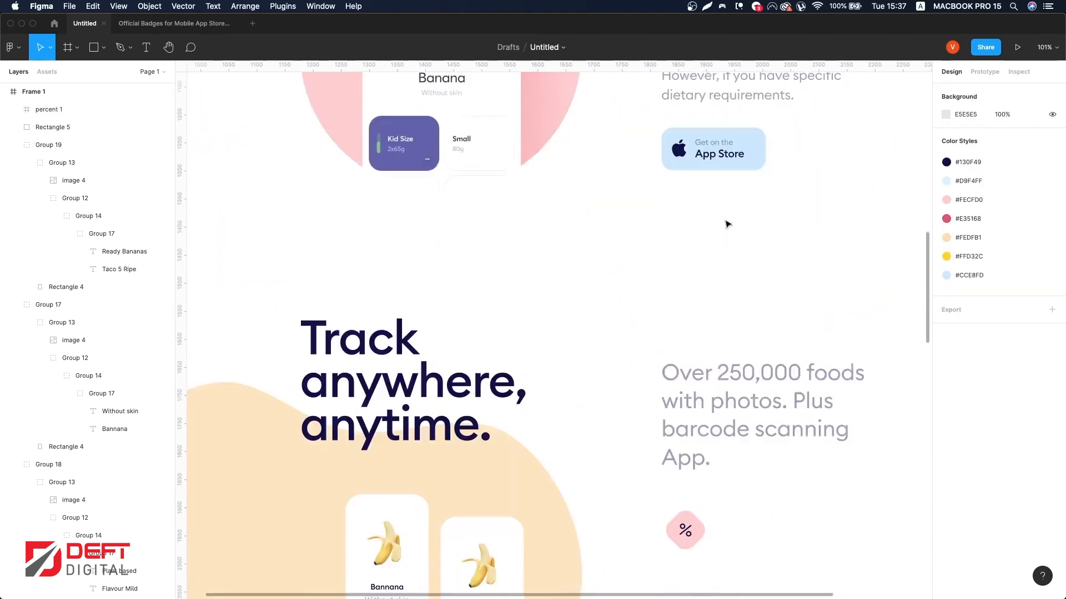
# Step: Duplicate the Banana Bread card's title and subtitle texts and move the copy beside the percent badge
pyautogui.keyDown('super'); pyautogui.click(496, 411); pyautogui.keyUp('super')
pyautogui.keyDown('shift'); pyautogui.click(494, 420); pyautogui.keyUp('shift')
pyautogui.press('super+d')
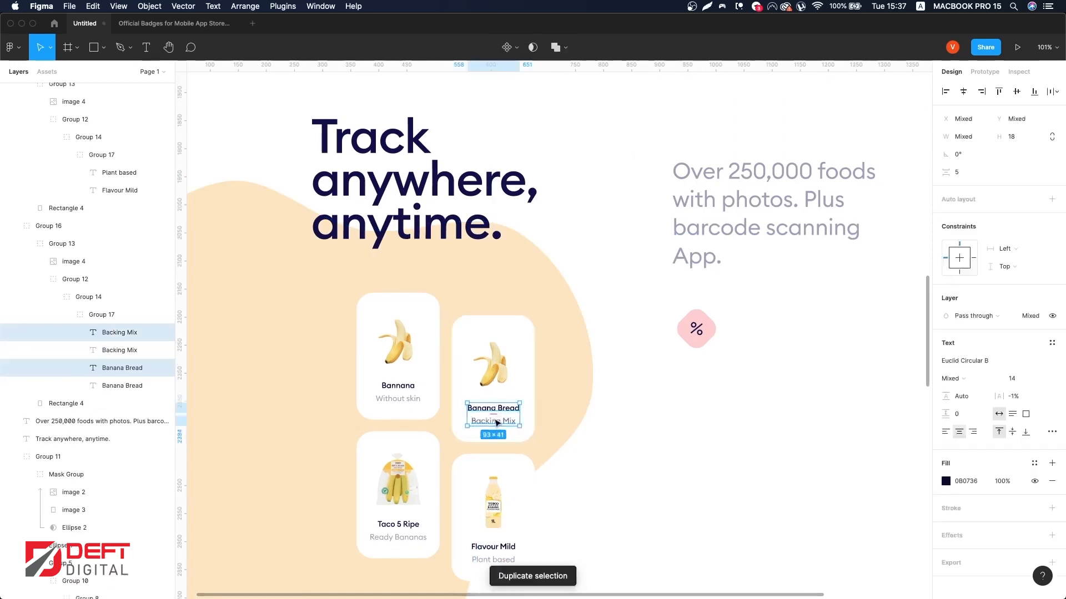
pyautogui.moveTo(494, 418); pyautogui.dragTo(764, 331)
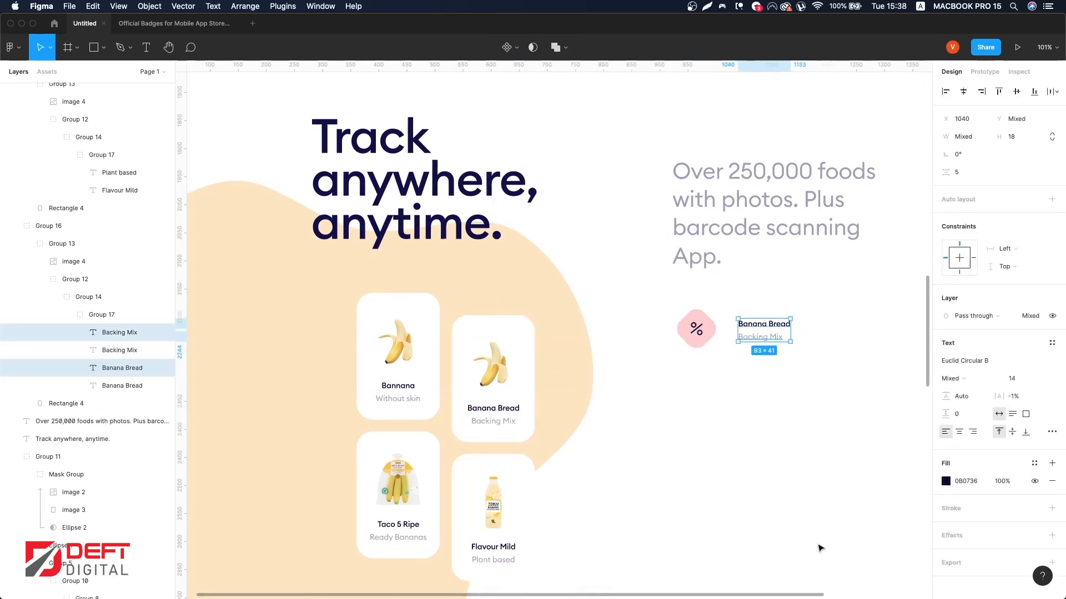
# Step: Set the copied title to 24 px SemiBold, nudge it up, and rename it 'Our Well Balanced'
pyautogui.click(753, 328)
pyautogui.write('24')
pyautogui.press('Return')
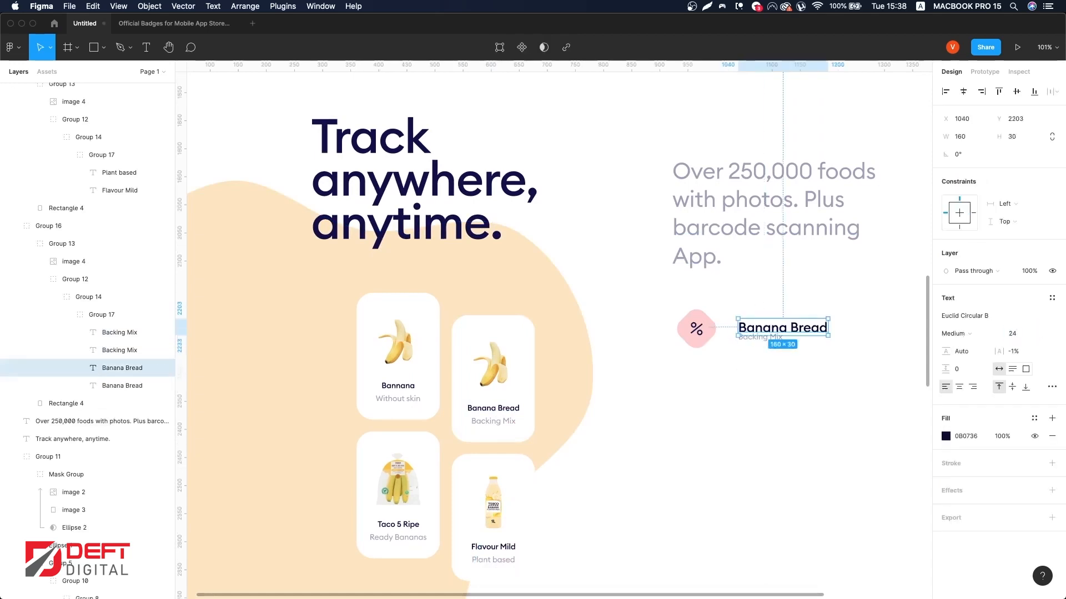
pyautogui.moveTo(772, 332); pyautogui.dragTo(772, 323)
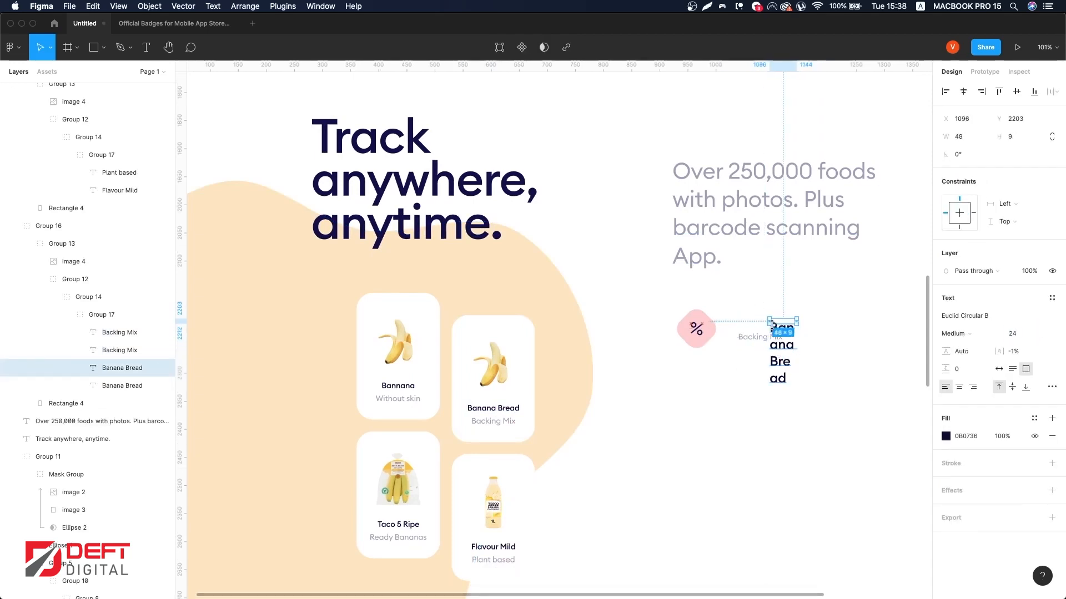
pyautogui.click(966, 334)
pyautogui.click(976, 351)
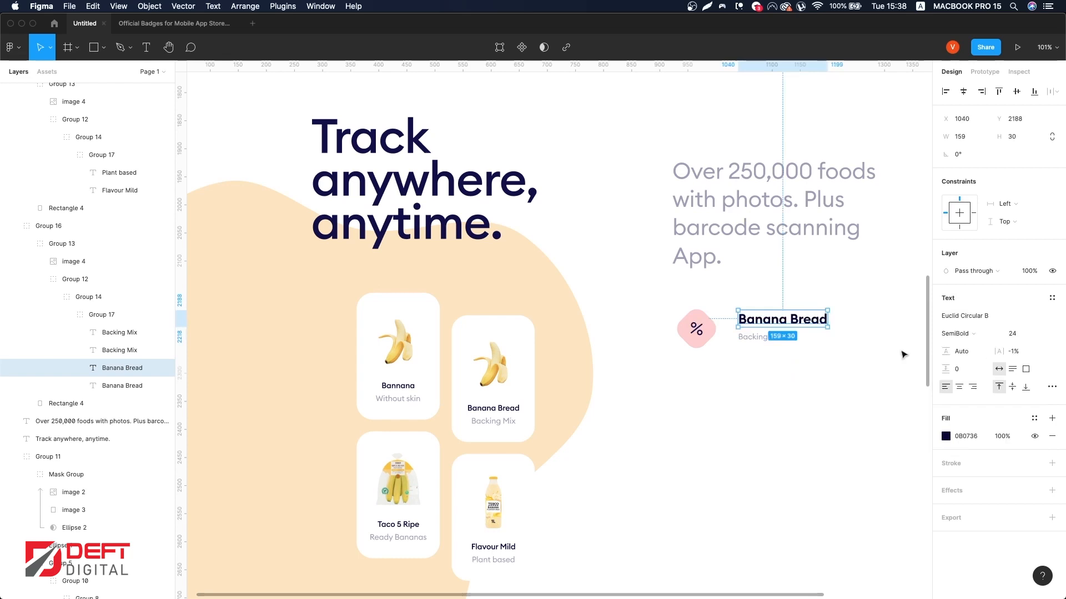
pyautogui.doubleClick(820, 321)
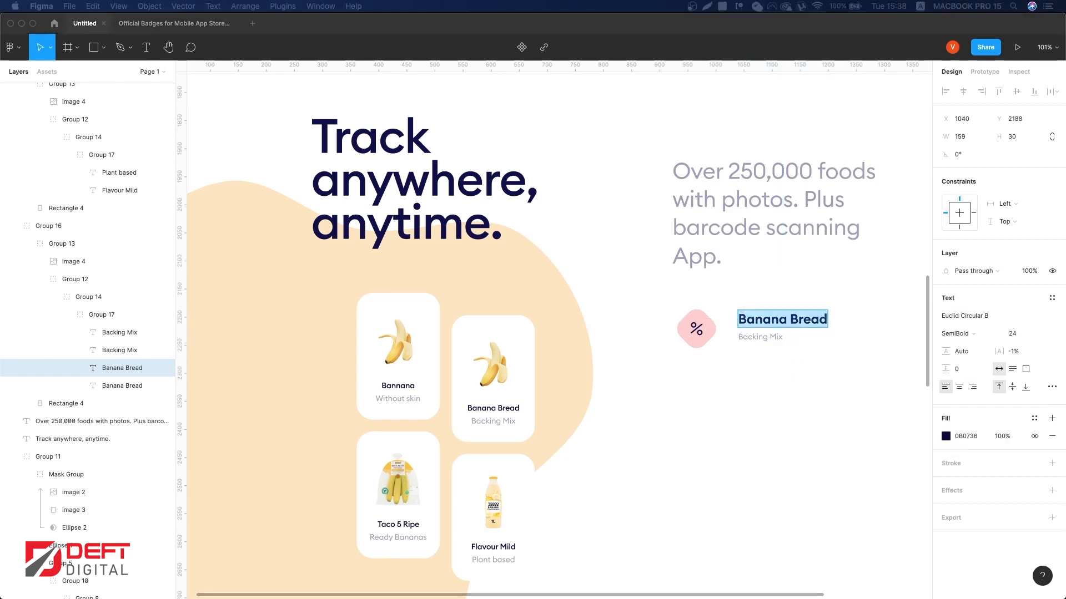
pyautogui.hscroll(2, 766, 333)
# Step: Replace the subtitle text with the pasted description 'Goal is the one we recommend for most people…'
pyautogui.click(720, 341)
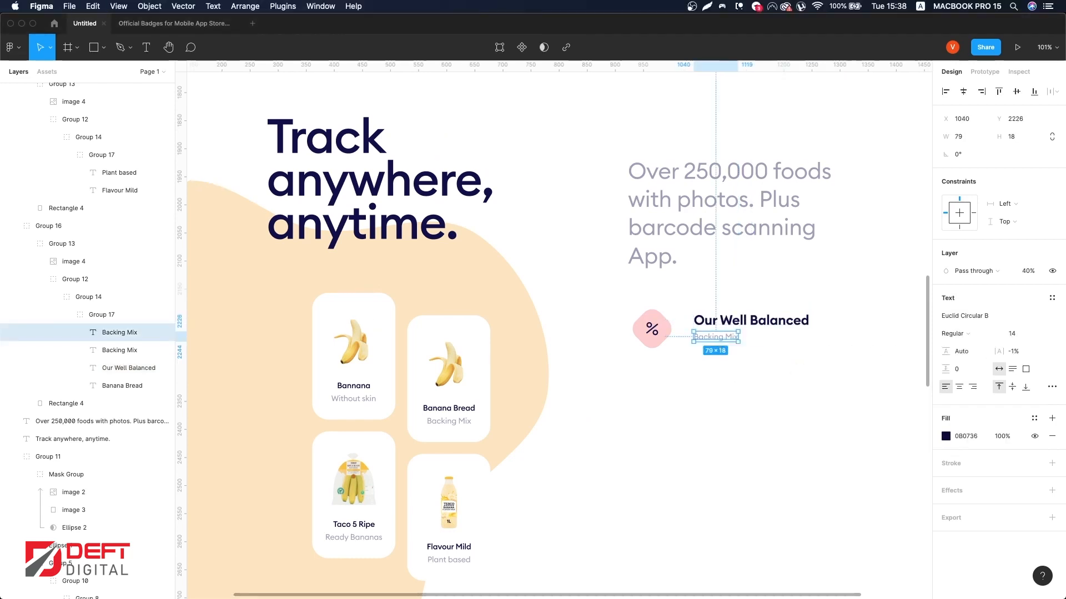
pyautogui.press('super+a')
pyautogui.click(731, 338)
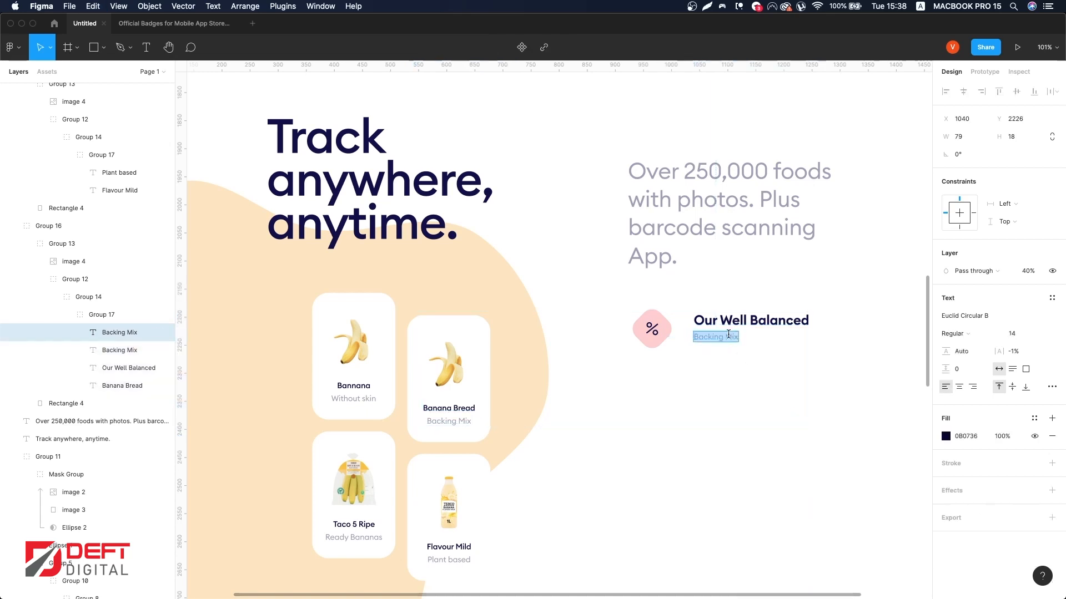
pyautogui.press('super+Tab')
pyautogui.click(724, 337)
pyautogui.press('super+a')
pyautogui.press('super+v')
pyautogui.click(789, 397)
# Step: Resize the description text box to 304 px wide so the text wraps under the title
pyautogui.hscroll(7, 789, 397)
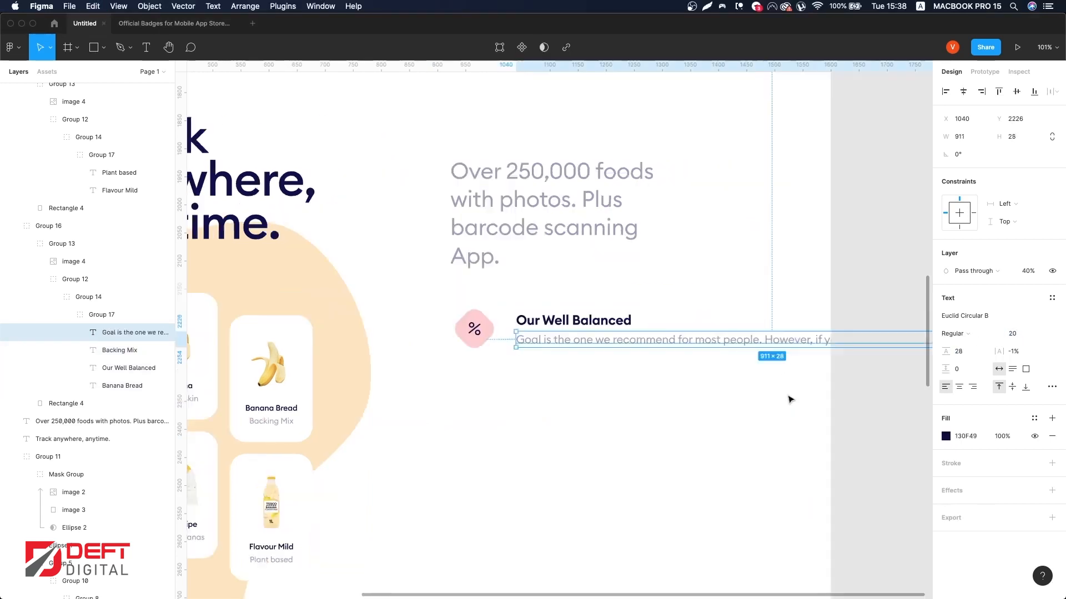
pyautogui.scroll(-2, 783, 345)
pyautogui.moveTo(736, 343); pyautogui.dragTo(467, 342)
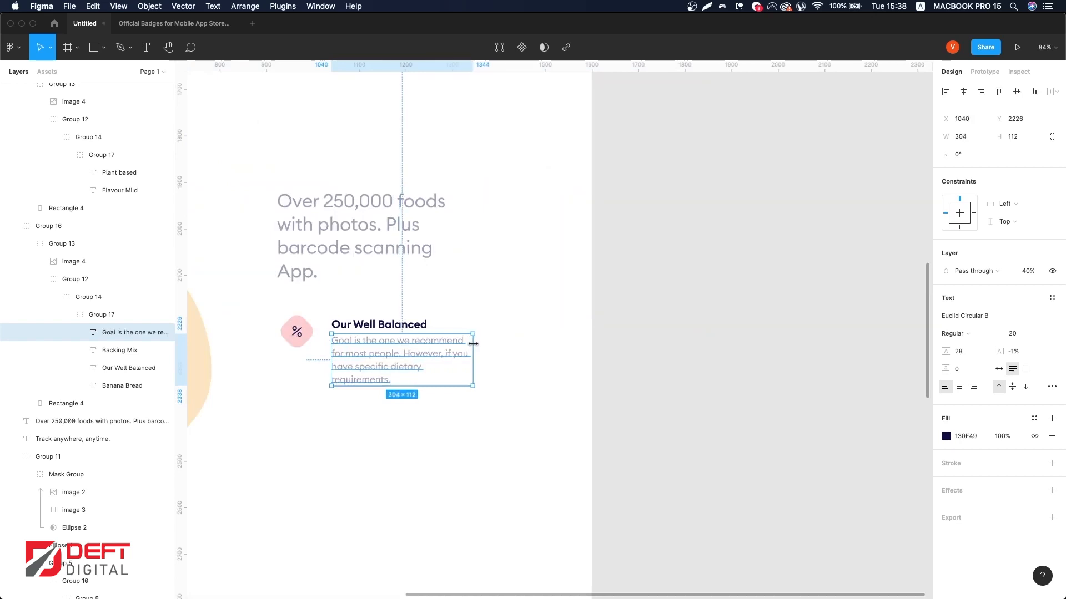
pyautogui.hotkey('shift', 'Down')
pyautogui.hscroll(-4, 475, 344)
pyautogui.hotkey('ctrl', 'g')
pyautogui.hotkey('ctrl', 'g')
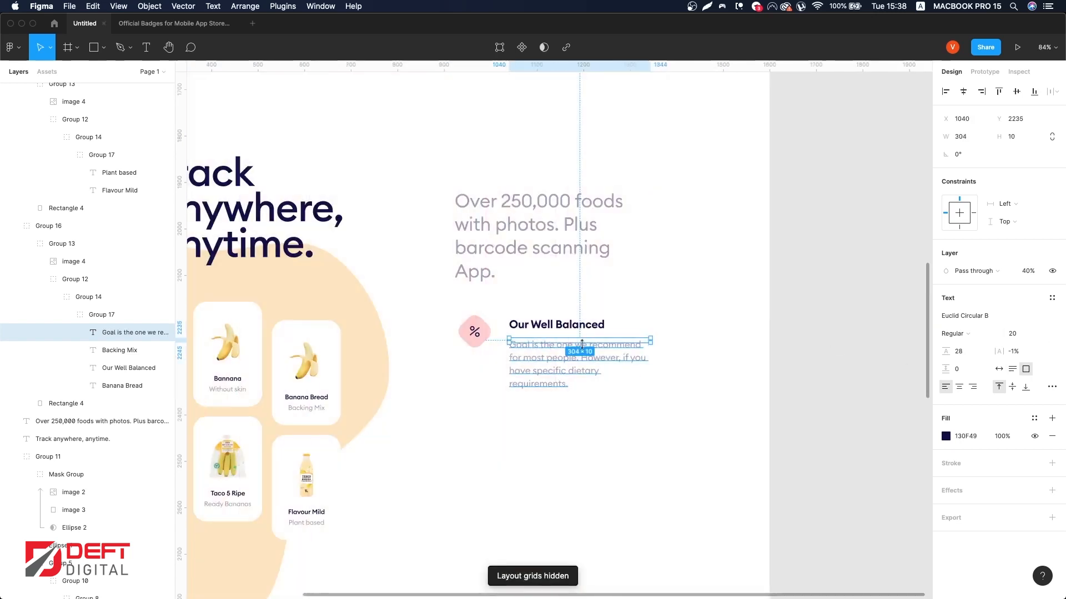
pyautogui.moveTo(581, 344); pyautogui.dragTo(581, 393)
# Step: Toggle the layout grids while fine-tuning the description box position below the title
pyautogui.hscroll(-3, 593, 370)
pyautogui.keyDown('shift'); pyautogui.click(630, 330); pyautogui.keyUp('shift')
pyautogui.moveTo(628, 347)
pyautogui.mouseDown()
pyautogui.moveTo(601, 356)
pyautogui.moveTo(628, 352)
pyautogui.mouseUp()
pyautogui.hotkey('ctrl', 'g')
pyautogui.hotkey('ctrl', 'g')
pyautogui.hotkey('ctrl', 'g')
pyautogui.keyDown('shift'); pyautogui.click(562, 336); pyautogui.keyUp('shift')
pyautogui.keyDown('shift'); pyautogui.click(564, 344); pyautogui.keyUp('shift')
pyautogui.keyDown('shift'); pyautogui.click(572, 231); pyautogui.keyUp('shift')
pyautogui.moveTo(625, 248); pyautogui.dragTo(611, 248)
pyautogui.hotkey('ctrl', 'g')
# Step: Select the percent badge, title and description and group them together
pyautogui.scroll(-3, 611, 248)
pyautogui.moveTo(797, 318); pyautogui.dragTo(521, 160)
pyautogui.moveTo(795, 279); pyautogui.dragTo(460, 256)
pyautogui.press('super+g')
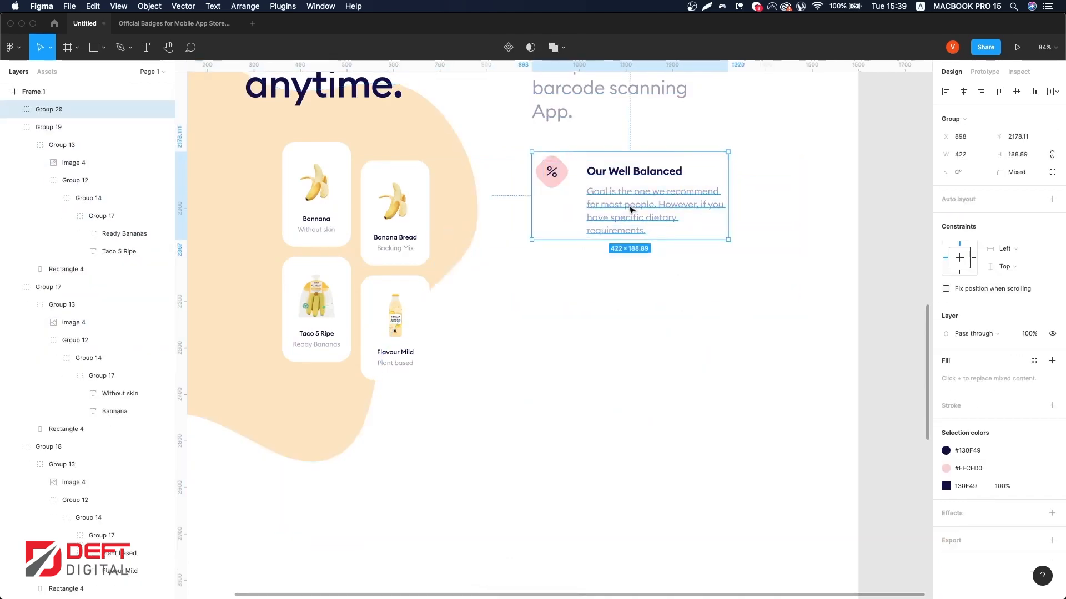
# Step: Duplicate the feature group below and recolor the copy's blob badge to #FEDFB1
pyautogui.moveTo(631, 208); pyautogui.dragTo(641, 311)
pyautogui.doubleClick(562, 273)
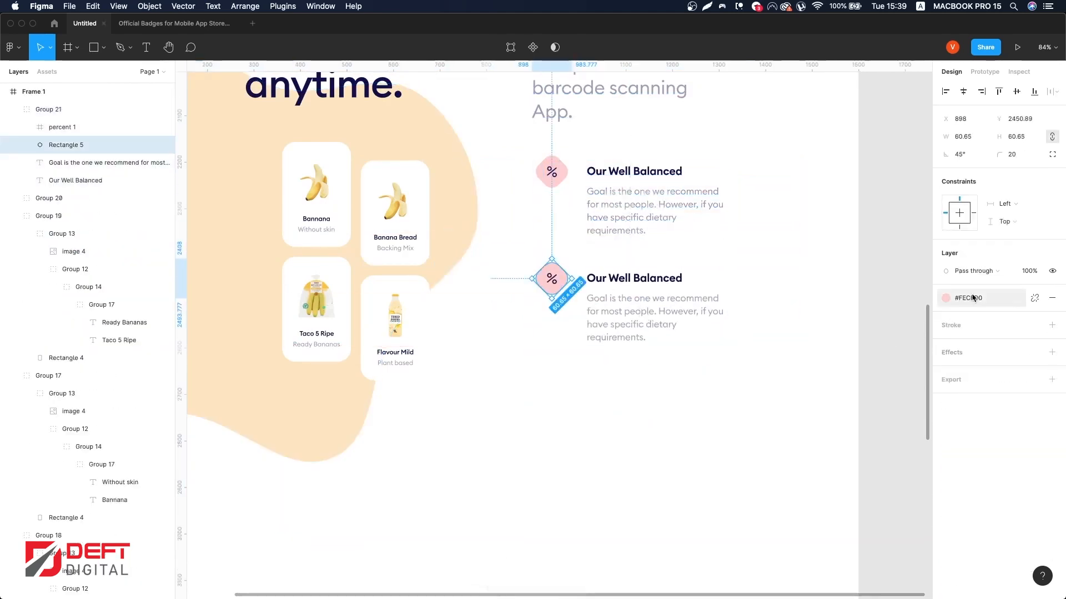
pyautogui.click(973, 297)
pyautogui.click(986, 437)
pyautogui.press('super+Tab')
# Step: Switch to Flaticon and open the User Interface pack that the percent icon belongs to
pyautogui.press('super+Tab')
pyautogui.press('Tab')
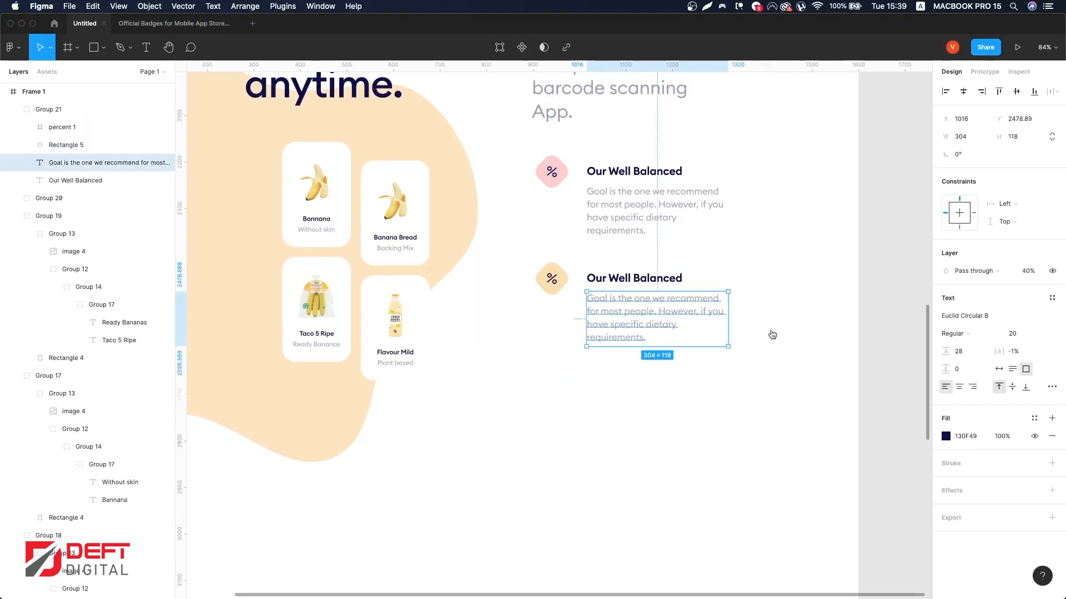
pyautogui.press('super+Tab')
pyautogui.click(939, 99)
pyautogui.doubleClick(390, 120)
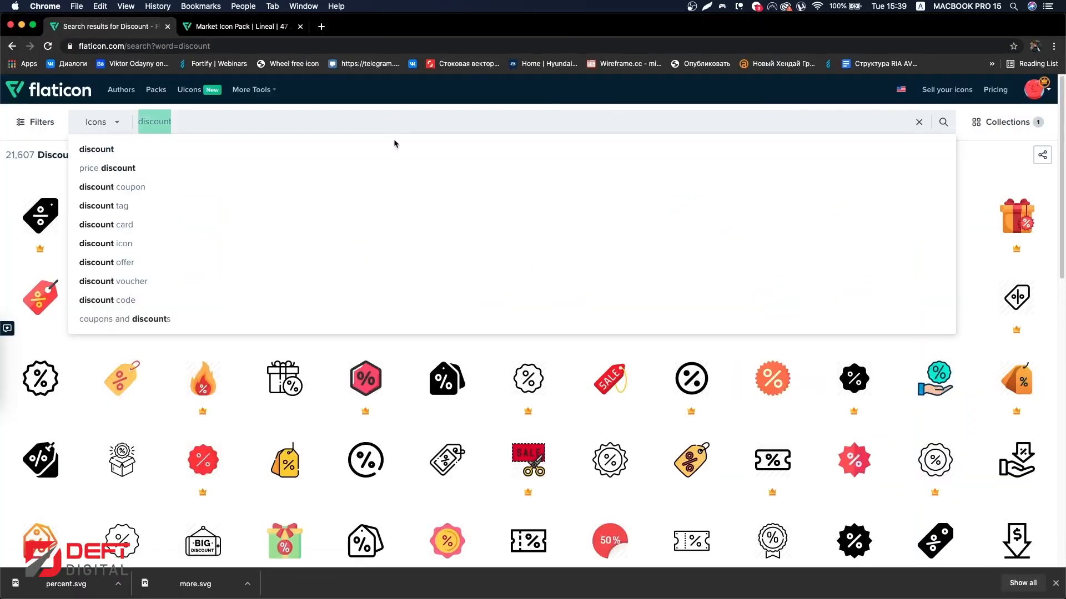
pyautogui.click(997, 158)
pyautogui.click(365, 297)
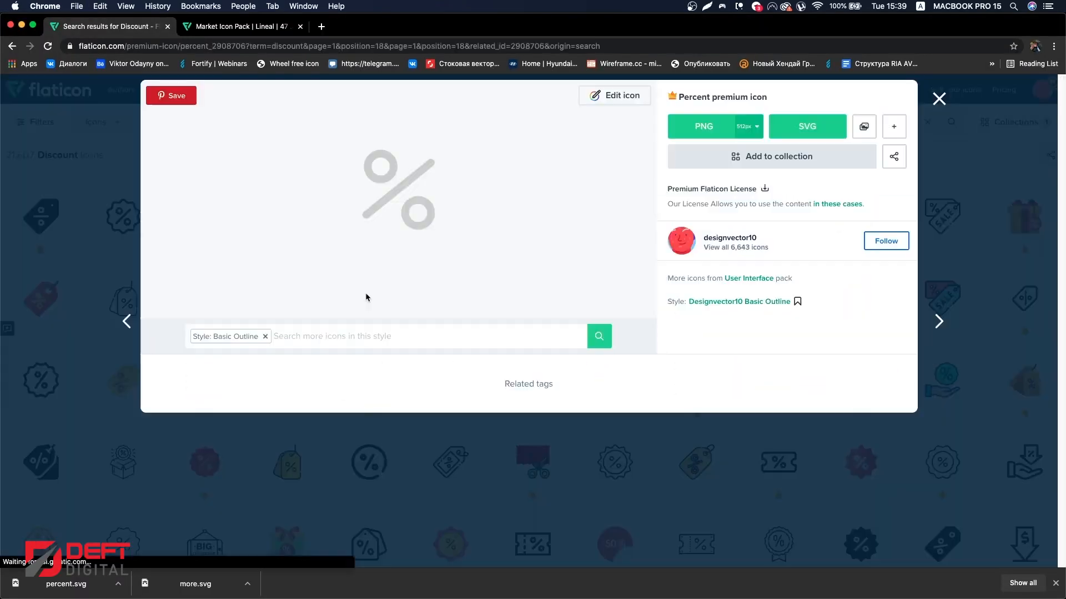
pyautogui.scroll(-10, 488, 281)
pyautogui.scroll(-2, 637, 351)
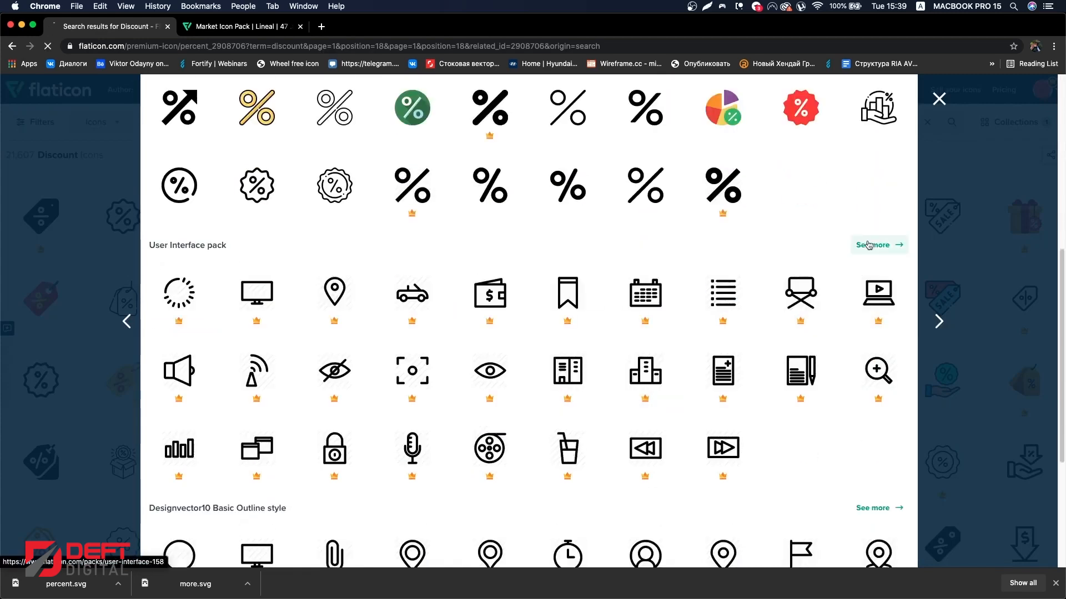
pyautogui.click(871, 243)
pyautogui.scroll(-3, 672, 238)
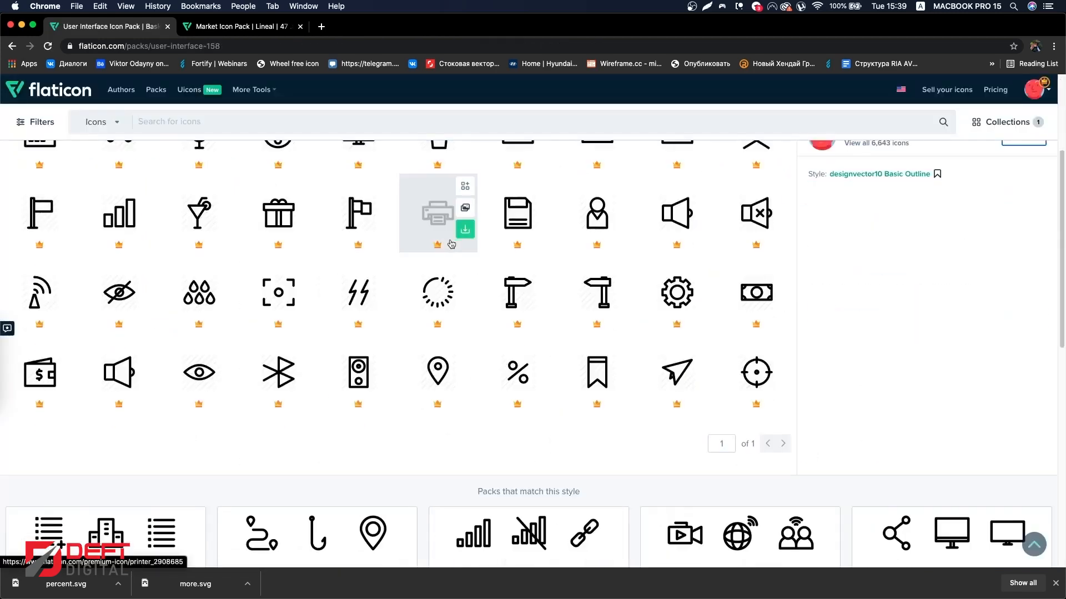
# Step: Download the target scanner icon from the pack as an SVG
pyautogui.click(276, 311)
pyautogui.click(805, 128)
pyautogui.click(940, 98)
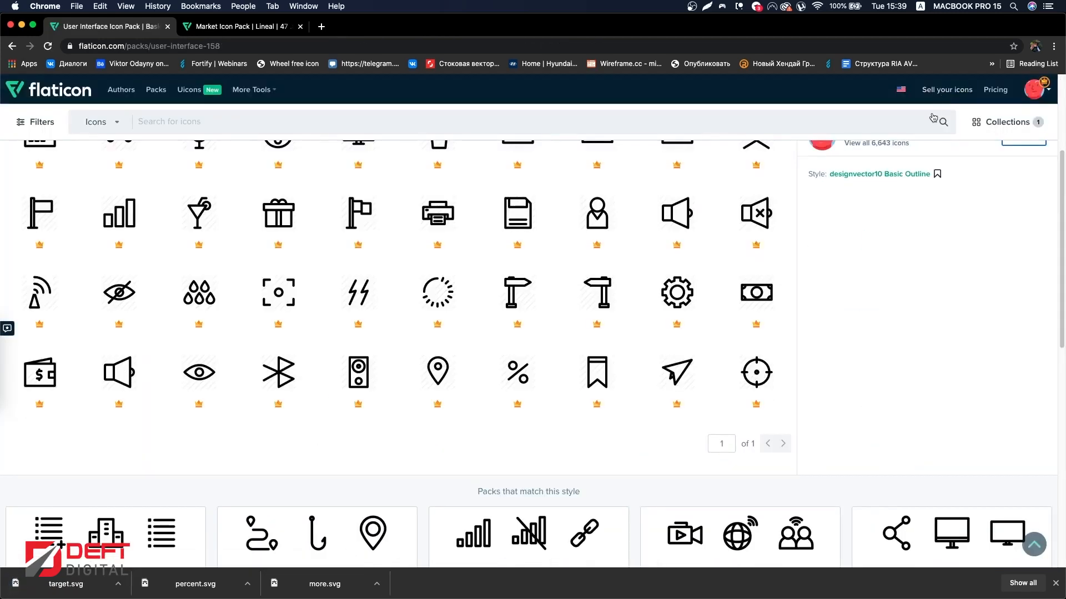
pyautogui.scroll(3, 678, 411)
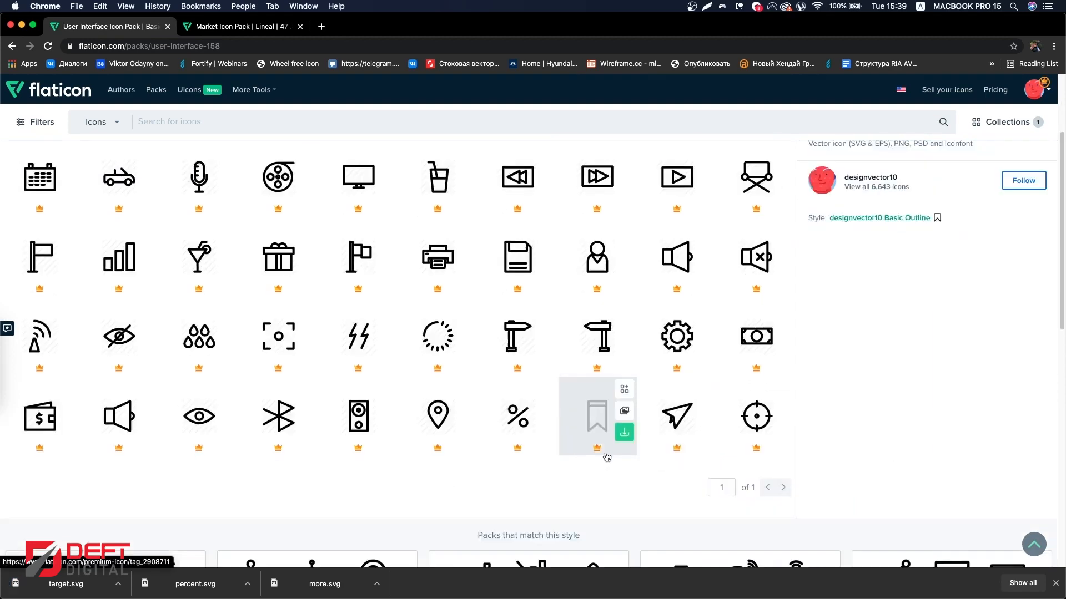
# Step: Import the target SVG into the design and scale it down to 35 × 35
pyautogui.press('super+Tab')
pyautogui.moveTo(181, 497); pyautogui.dragTo(621, 350)
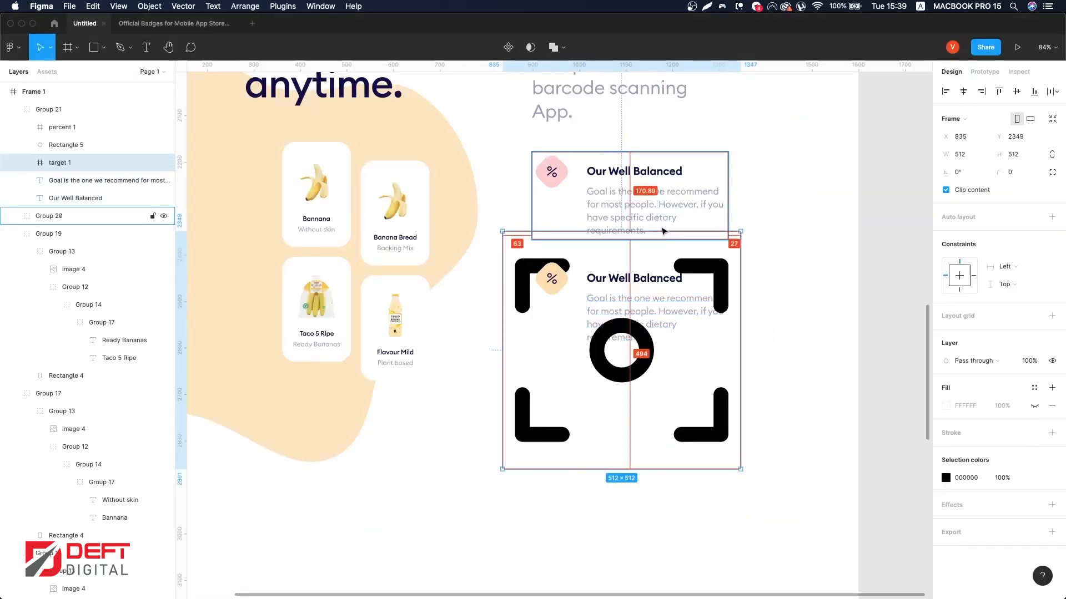
pyautogui.moveTo(659, 233); pyautogui.dragTo(541, 301)
pyautogui.click(561, 280)
pyautogui.scroll(4, 577, 305)
pyautogui.scroll(4, 539, 313)
pyautogui.moveTo(540, 338); pyautogui.dragTo(540, 319)
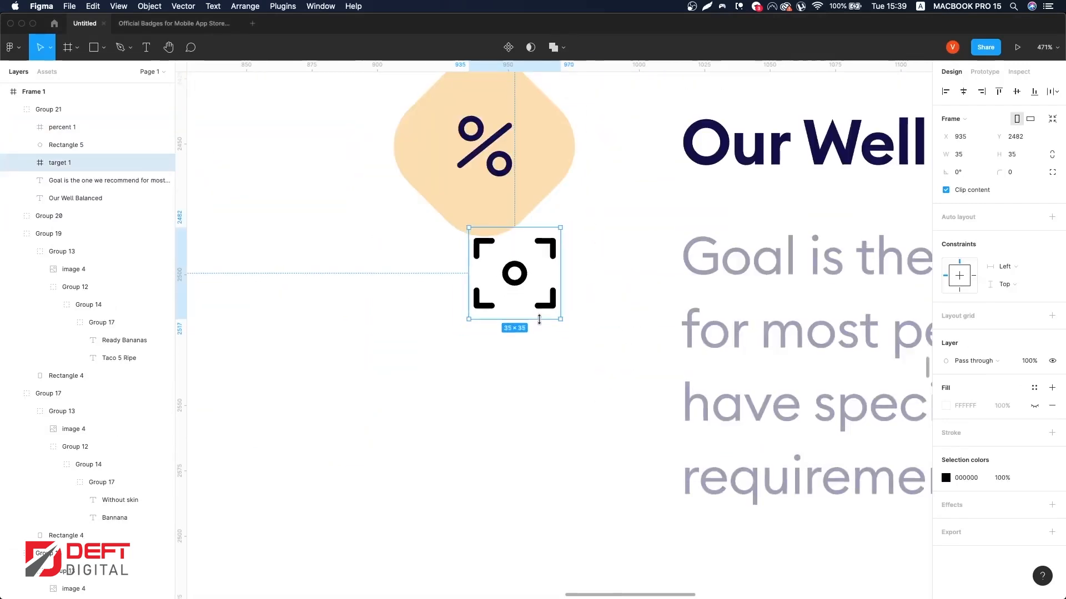
# Step: Delete the percent icon from the copied badge
pyautogui.scroll(4, 520, 320)
pyautogui.scroll(-2, 515, 323)
pyautogui.scroll(3, 512, 316)
pyautogui.click(477, 180)
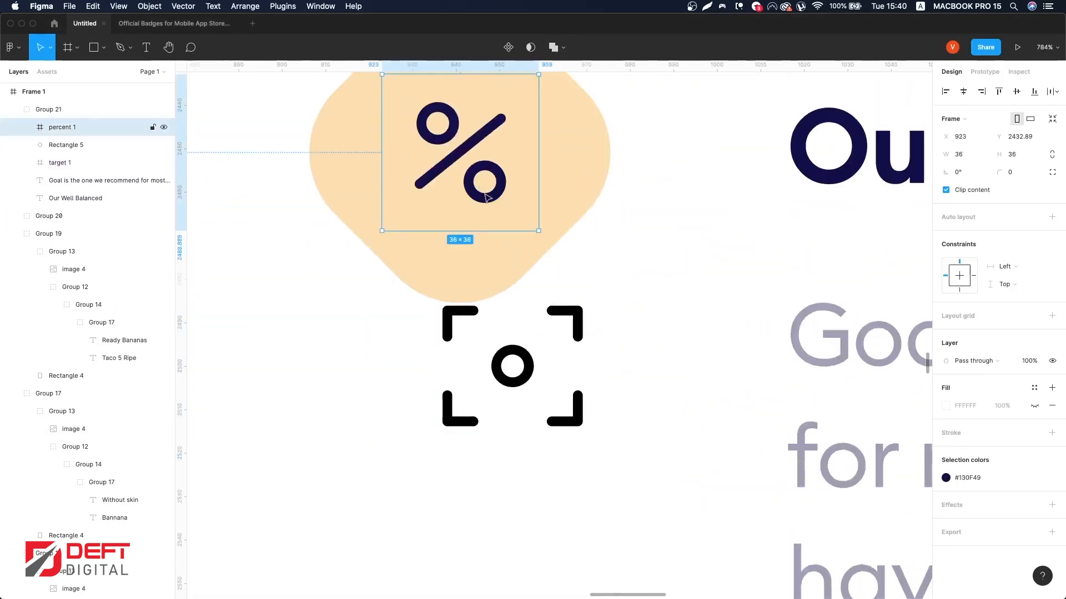
pyautogui.press('Delete')
# Step: Cut the target icon and paste it into the copied badge group
pyautogui.doubleClick(514, 365)
pyautogui.press('super+x')
pyautogui.doubleClick(505, 201)
pyautogui.press('super+v')
pyautogui.moveTo(592, 313); pyautogui.dragTo(470, 135)
pyautogui.keyDown('shift'); pyautogui.click(580, 151); pyautogui.keyUp('shift')
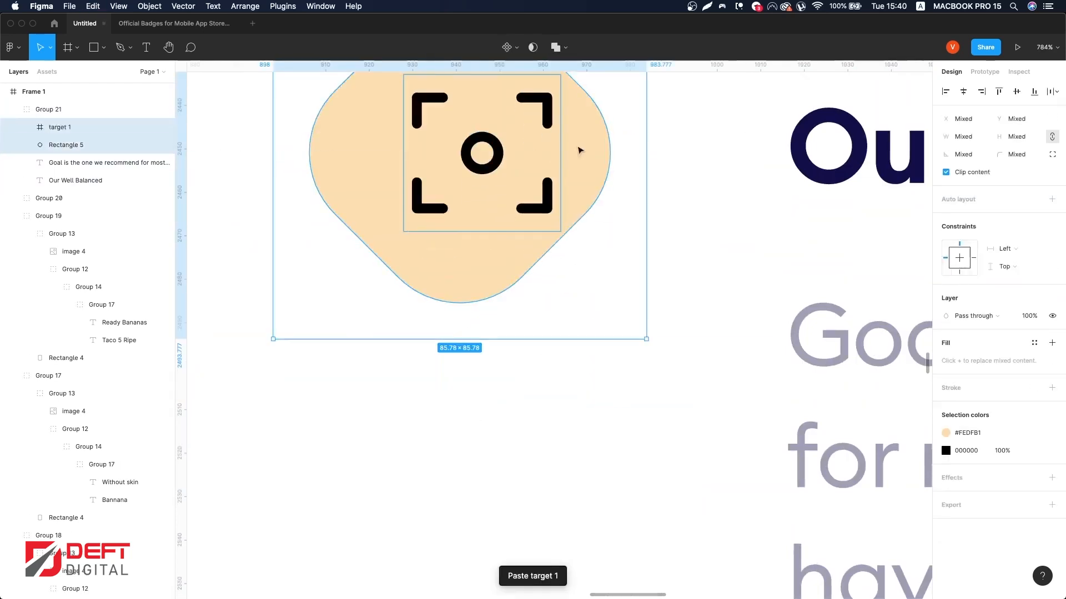
# Step: Center the target icon on the badge and recolor it with the #130F49 style
pyautogui.click(964, 92)
pyautogui.click(1016, 92)
pyautogui.click(1034, 450)
pyautogui.click(849, 437)
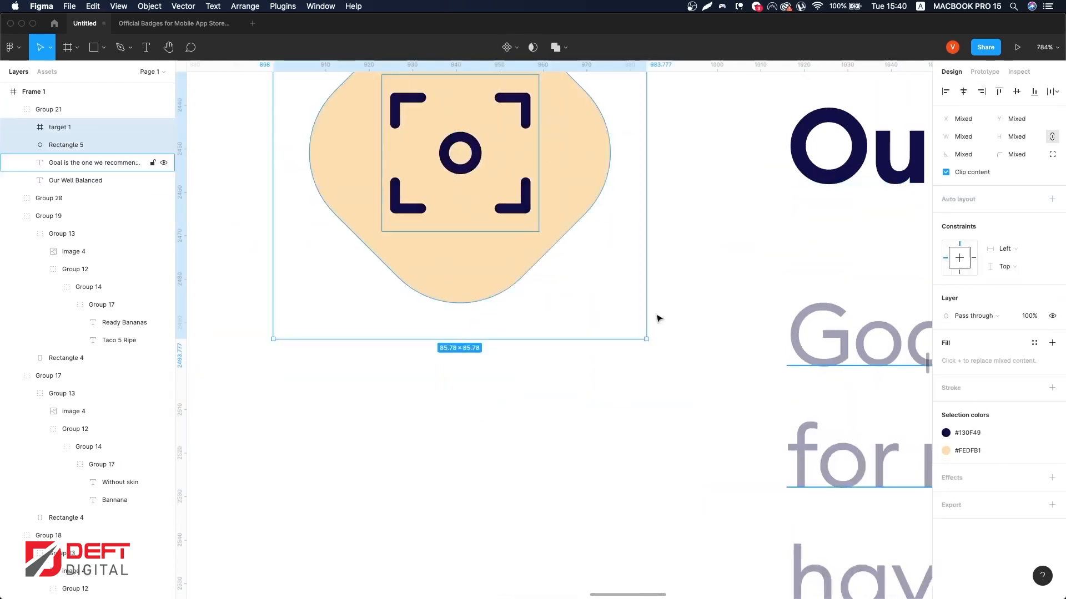
pyautogui.click(647, 313)
# Step: Rename the copied title to 'Barcode Scanner'
pyautogui.scroll(-5, 642, 311)
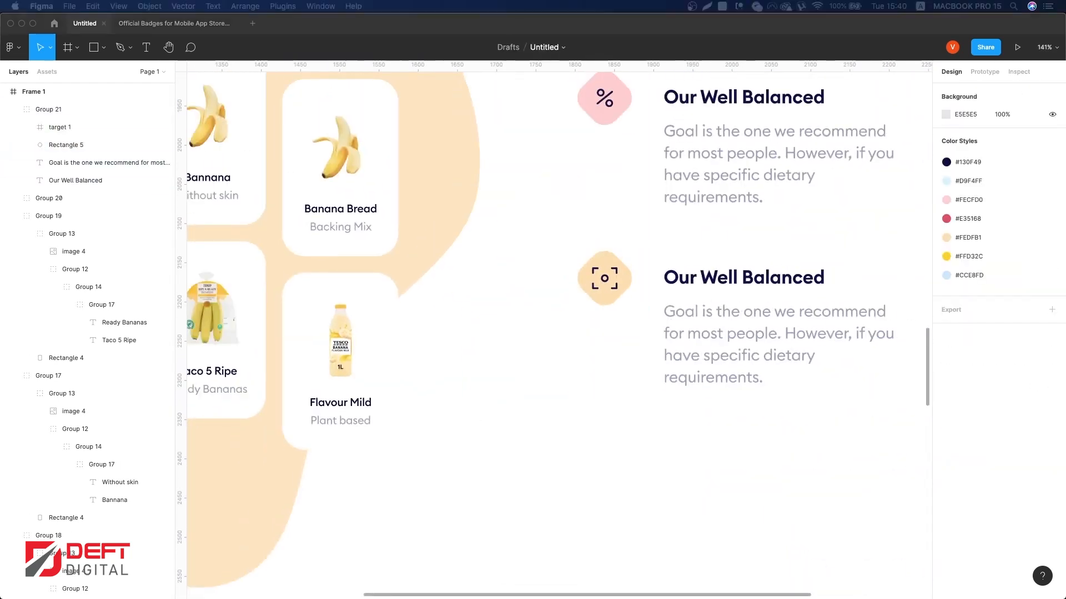
pyautogui.doubleClick(743, 288)
pyautogui.press('Return')
pyautogui.write('Barcode Scanner')
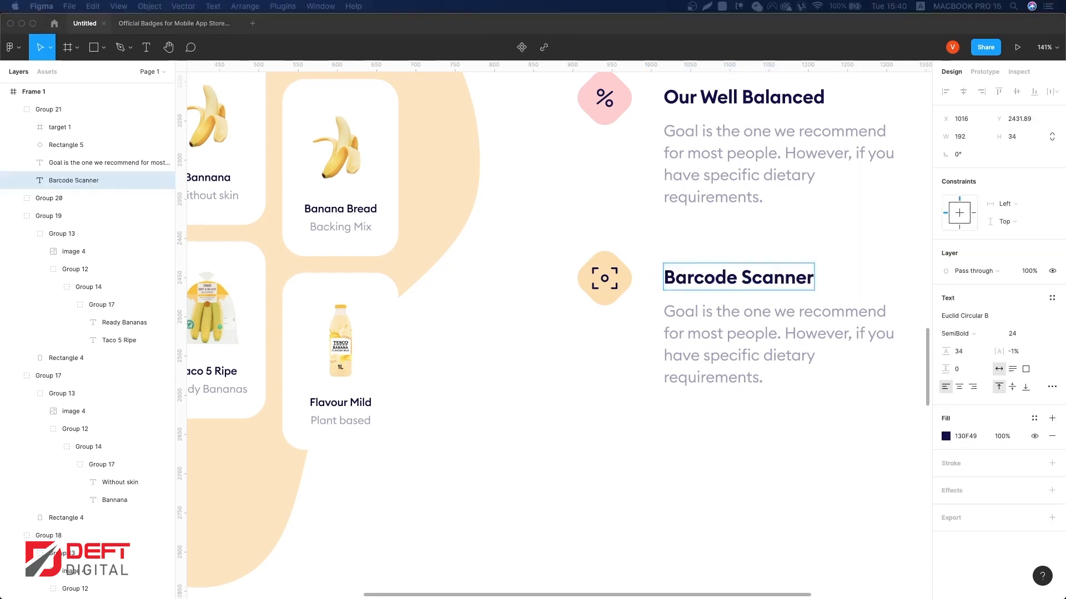
# Step: Replace the copied description with 'App on your phone or tablet. Or keep a food diary online via the website – whichever suits you best.'
pyautogui.click(775, 356)
pyautogui.doubleClick(774, 357)
pyautogui.press('super+v')
pyautogui.press('Escape')
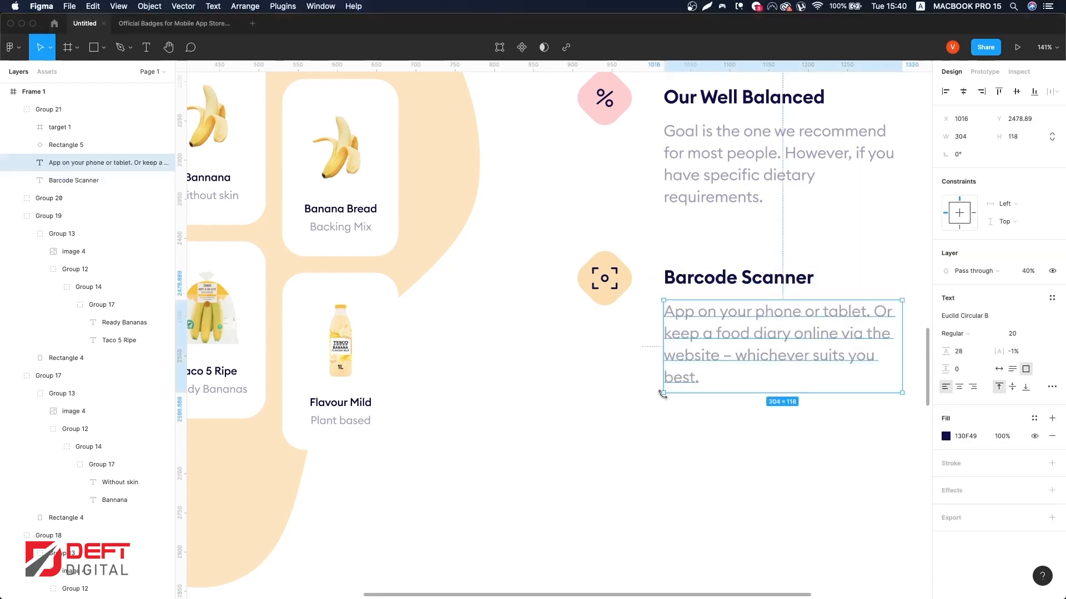
pyautogui.scroll(-5, 663, 395)
pyautogui.click(835, 489)
pyautogui.scroll(5, 838, 477)
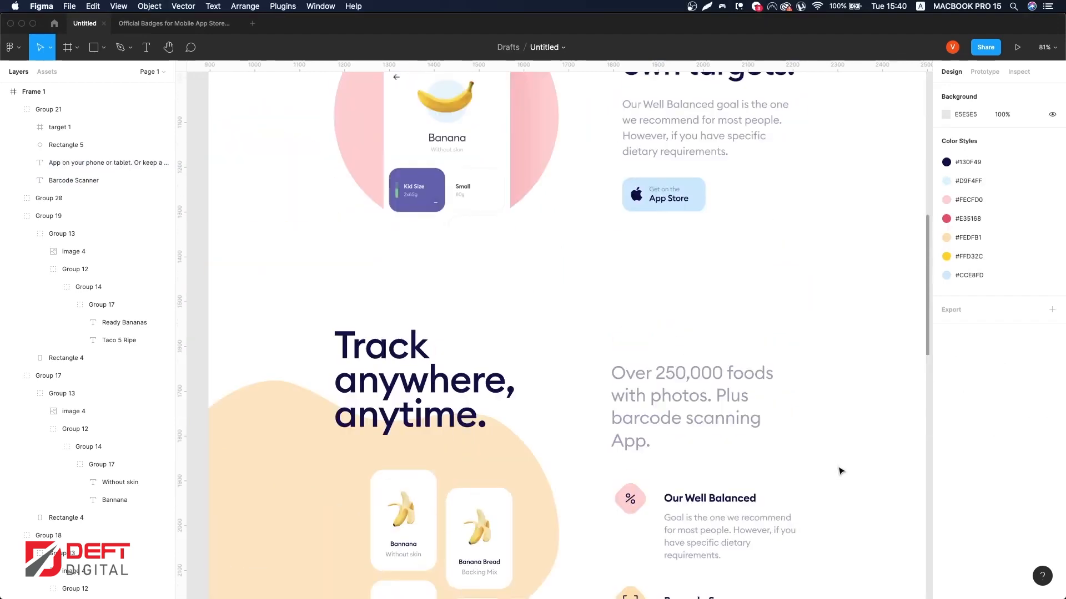
# Step: Duplicate the 'Set your own targets.' section and place the copy below the 'Track anywhere, anytime.' section
pyautogui.scroll(-2, 839, 471)
pyautogui.scroll(-4, 768, 284)
pyautogui.click(768, 285)
pyautogui.scroll(3, 805, 275)
pyautogui.moveTo(878, 298); pyautogui.dragTo(578, 200)
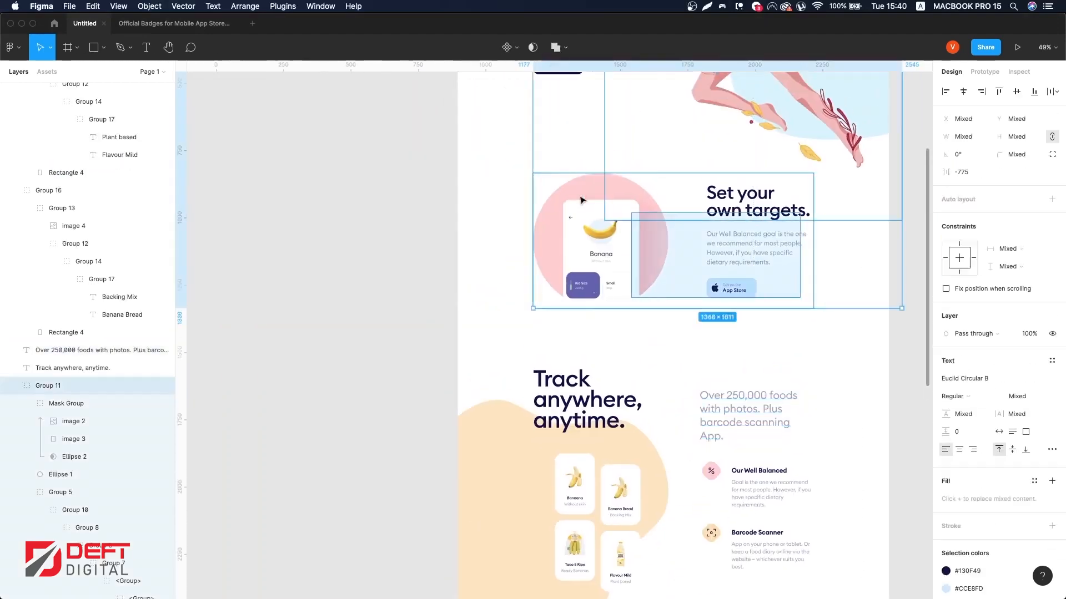
pyautogui.keyDown('shift'); pyautogui.click(844, 156); pyautogui.keyUp('shift')
pyautogui.moveTo(758, 300); pyautogui.dragTo(791, 472)
pyautogui.moveTo(677, 484); pyautogui.dragTo(678, 479)
pyautogui.scroll(2, 647, 481)
# Step: Ungroup the copied section, regroup its blob and phone image, and swap it with the text so the image sits on the right
pyautogui.press('super+shift+g')
pyautogui.keyDown('shift'); pyautogui.click(654, 478); pyautogui.keyUp('shift')
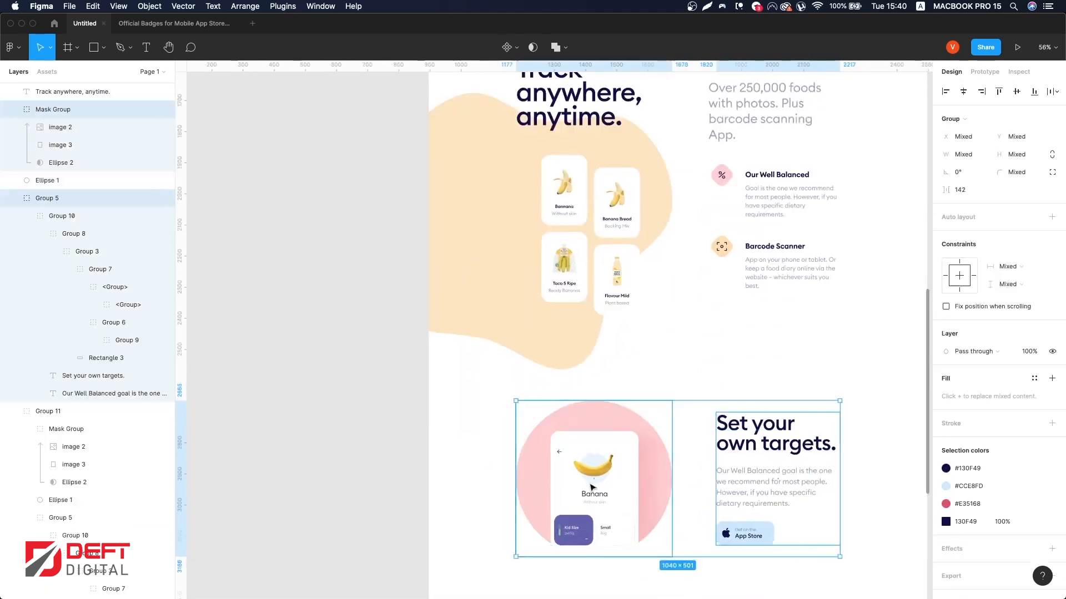
pyautogui.moveTo(593, 482); pyautogui.dragTo(774, 464)
pyautogui.press('super+z')
pyautogui.moveTo(451, 420); pyautogui.dragTo(626, 522)
pyautogui.press('super+g')
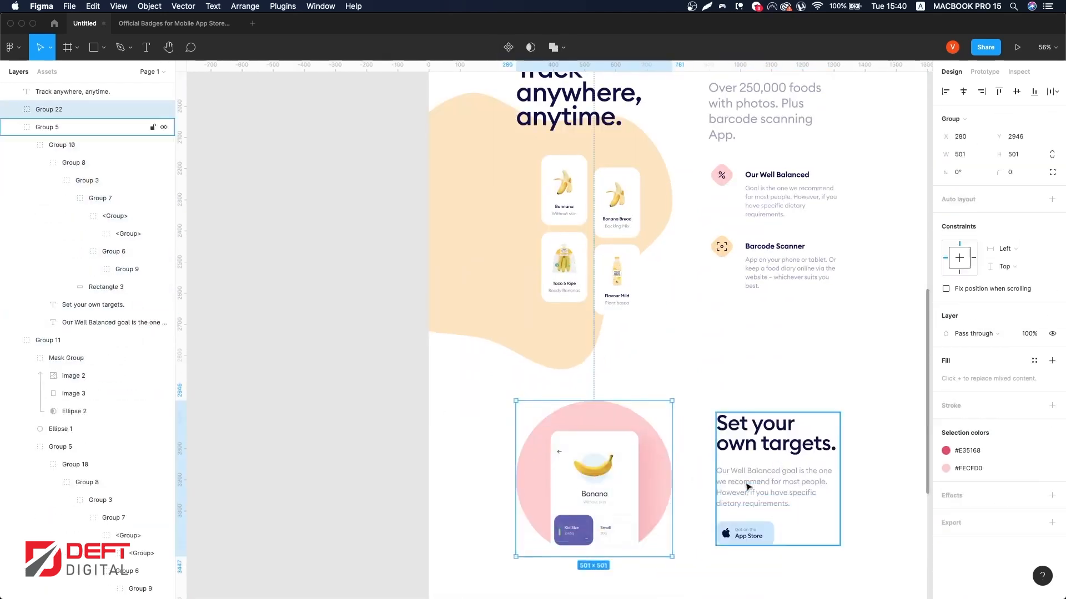
pyautogui.keyDown('shift'); pyautogui.click(748, 487); pyautogui.keyUp('shift')
pyautogui.moveTo(594, 479); pyautogui.dragTo(776, 489)
pyautogui.moveTo(777, 476); pyautogui.dragTo(778, 476)
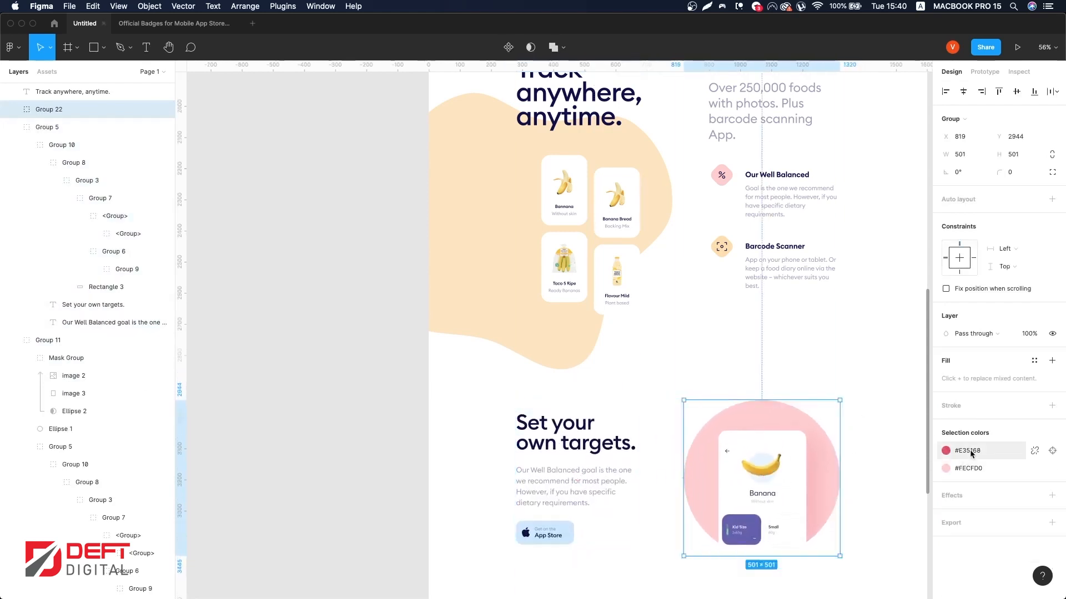
# Step: Recolor the copied blob's pink to the #FEDFB1 style and its red to the #FFD32C style
pyautogui.click(967, 467)
pyautogui.click(848, 512)
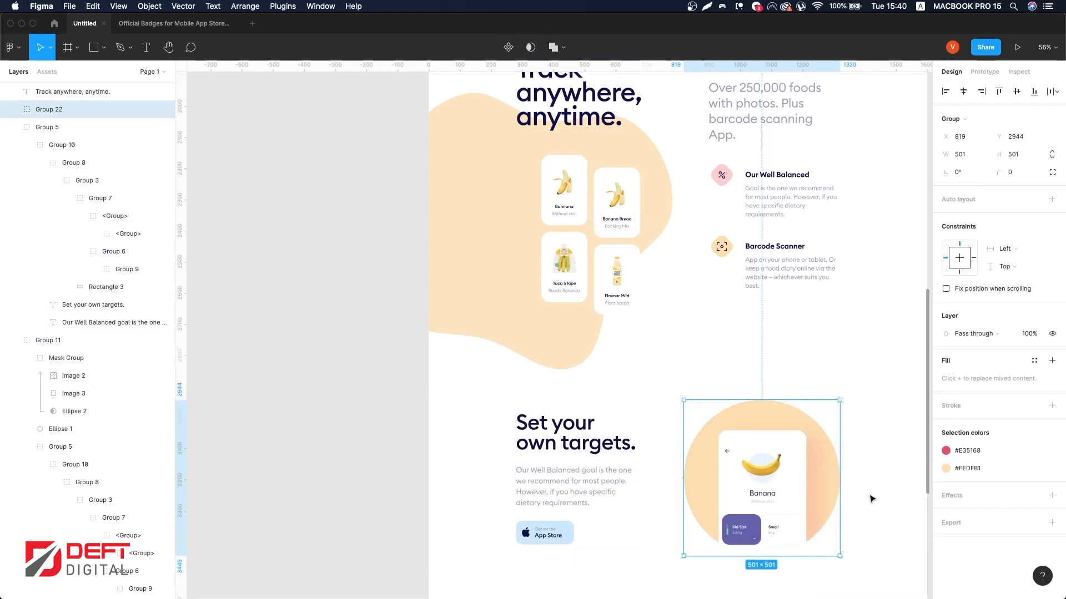
pyautogui.click(968, 451)
pyautogui.click(857, 515)
# Step: Detach the blurred shadow's fill style and set its color to 877326
pyautogui.scroll(-3, 833, 476)
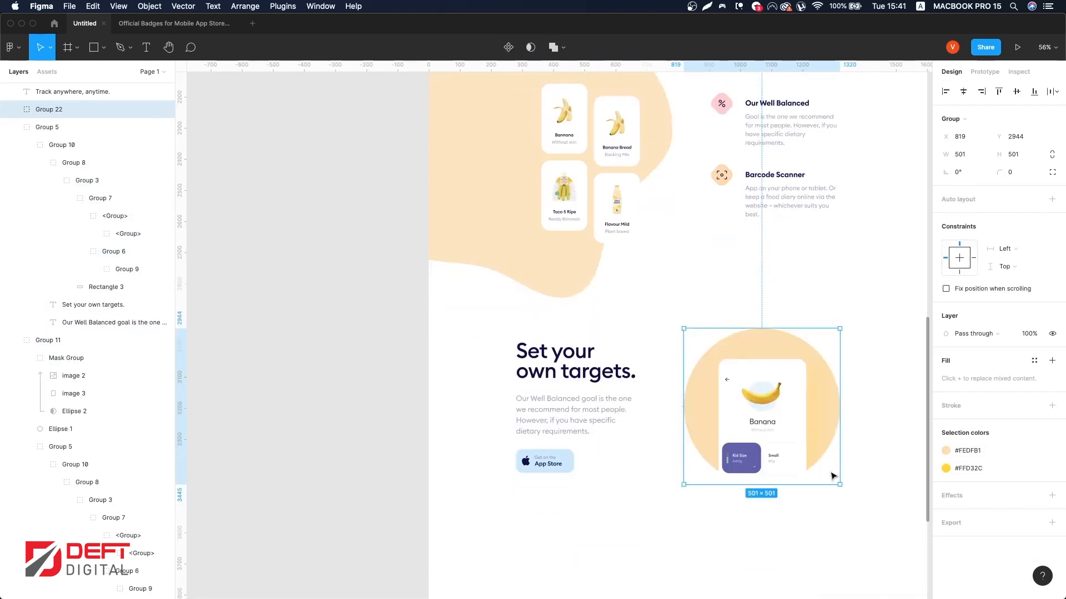
pyautogui.keyDown('super'); pyautogui.click(812, 413); pyautogui.keyUp('super')
pyautogui.click(1034, 299)
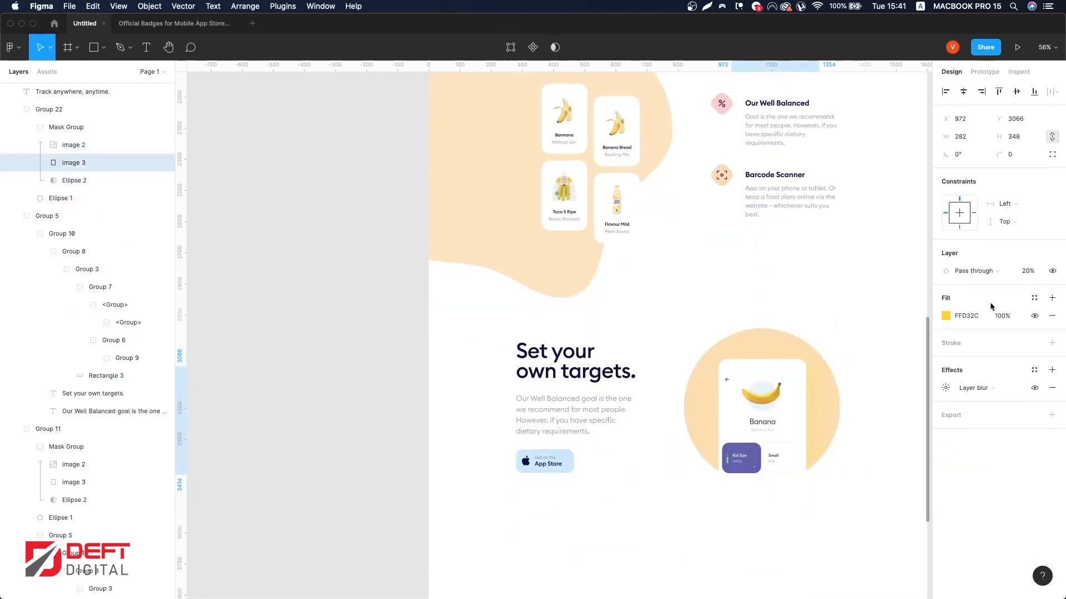
pyautogui.click(945, 316)
pyautogui.click(919, 353)
pyautogui.hscroll(4, 731, 401)
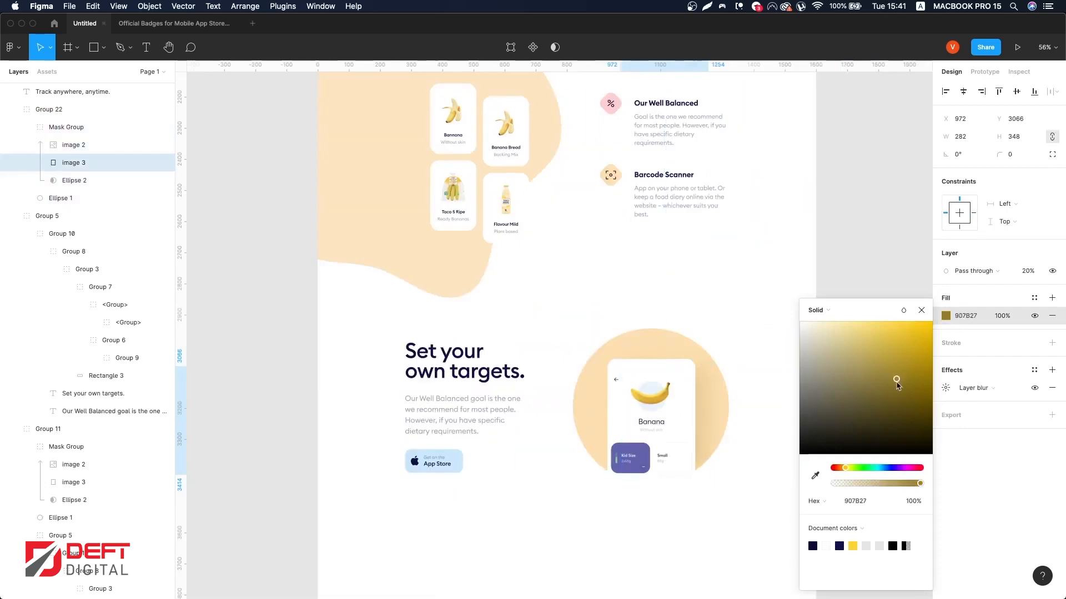
pyautogui.moveTo(898, 385); pyautogui.dragTo(894, 384)
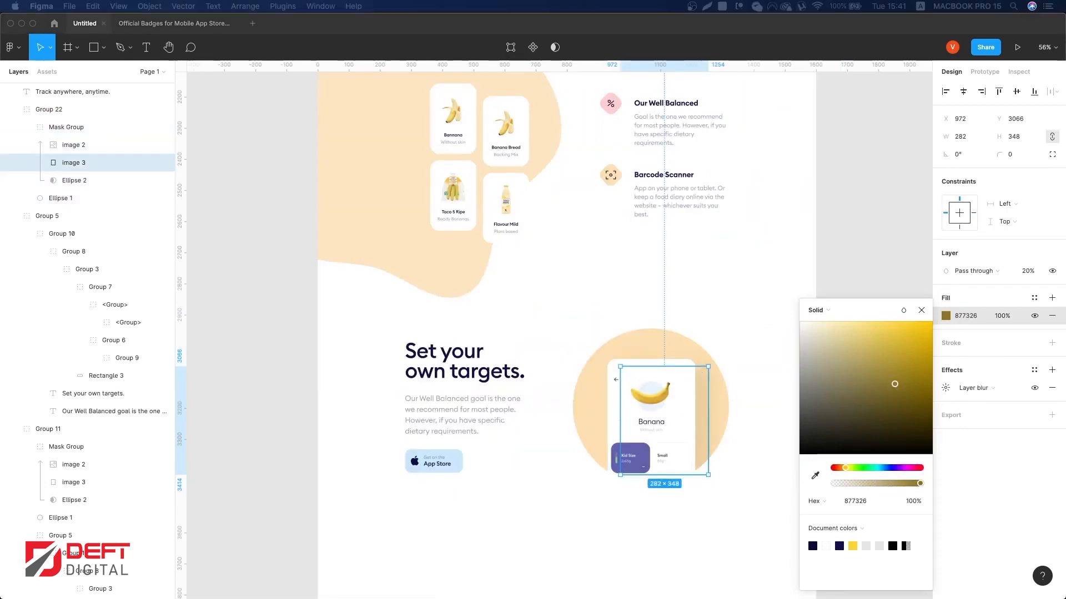
# Step: Swap in the calorie-tracking phone screen and move the phone image up on the blob
pyautogui.click(669, 391)
pyautogui.moveTo(648, 475); pyautogui.dragTo(648, 377)
pyautogui.moveTo(649, 424)
pyautogui.mouseDown()
pyautogui.moveTo(648, 409)
pyautogui.moveTo(656, 433)
pyautogui.mouseUp()
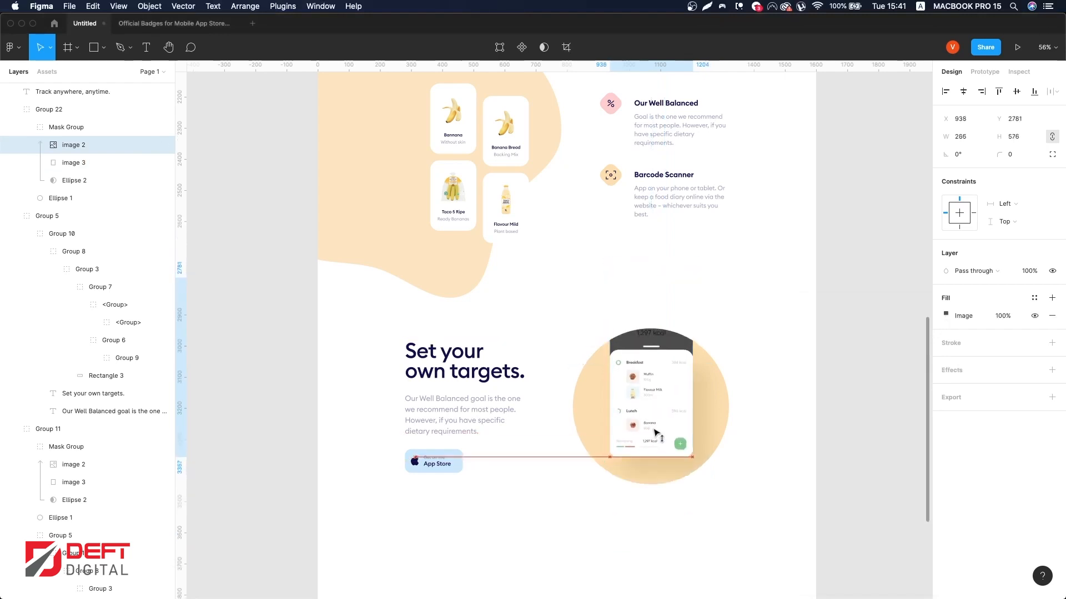
# Step: Resize the phone image in the original 'Set your own targets.' section to about 266 × 578
pyautogui.scroll(10, 642, 435)
pyautogui.click(552, 168)
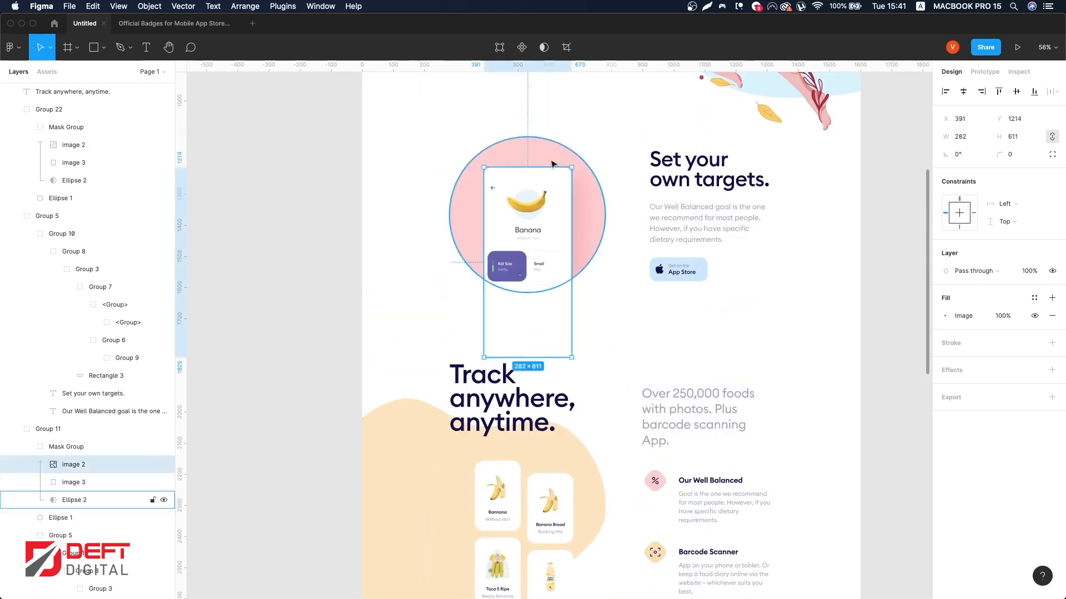
pyautogui.moveTo(545, 173); pyautogui.dragTo(545, 178)
pyautogui.moveTo(540, 249); pyautogui.dragTo(535, 213)
pyautogui.scroll(5, 516, 150)
pyautogui.scroll(5, 531, 208)
pyautogui.scroll(-10, 537, 235)
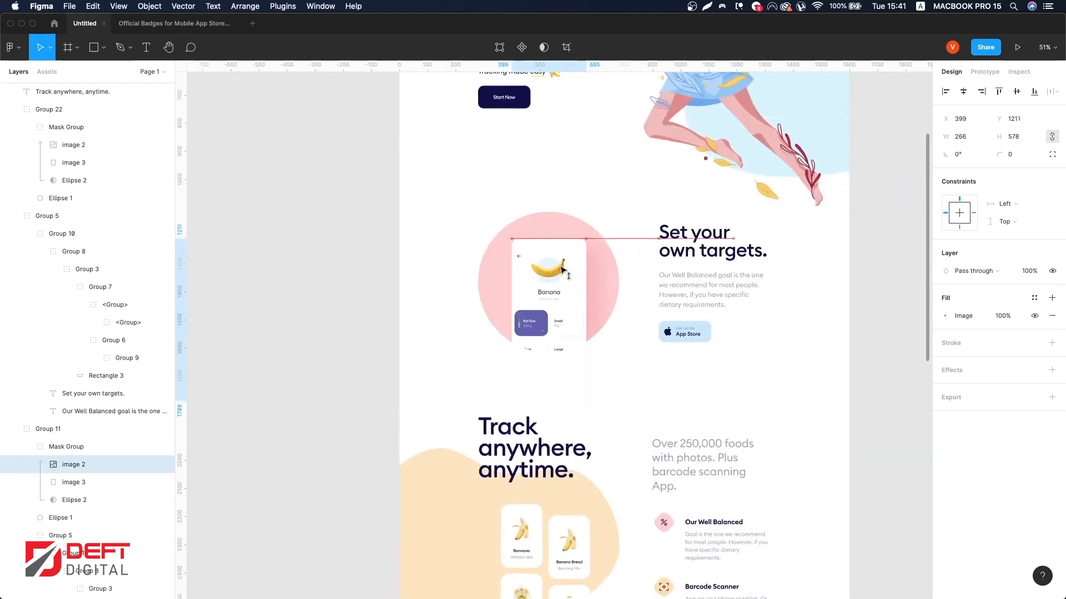
pyautogui.scroll(-8, 561, 274)
# Step: Stretch the blurred shadow behind the copied phone to about 282 × 357
pyautogui.click(744, 378)
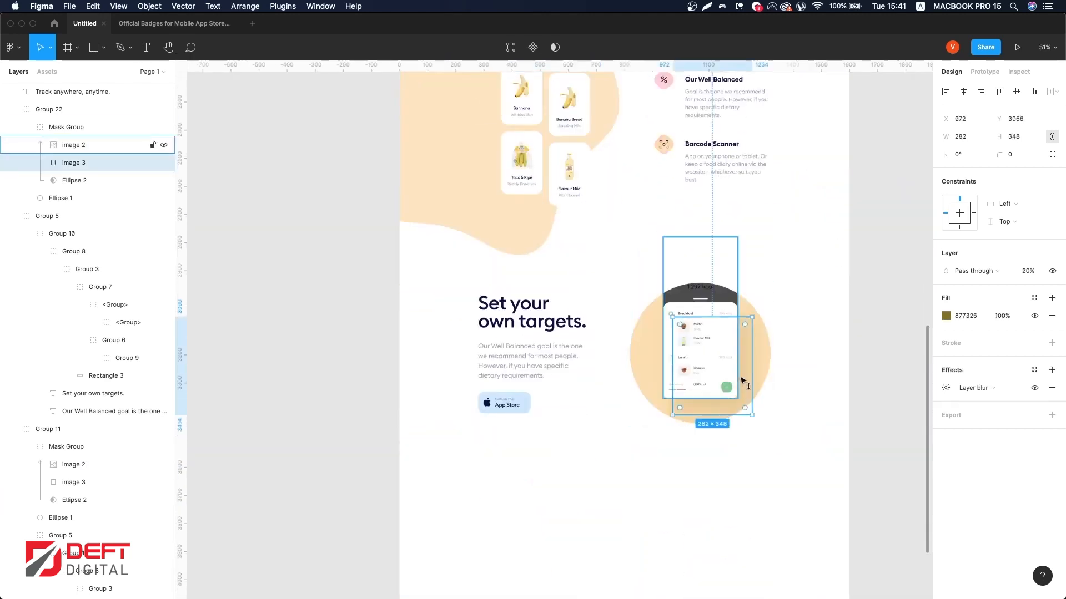
pyautogui.moveTo(743, 379); pyautogui.dragTo(742, 380)
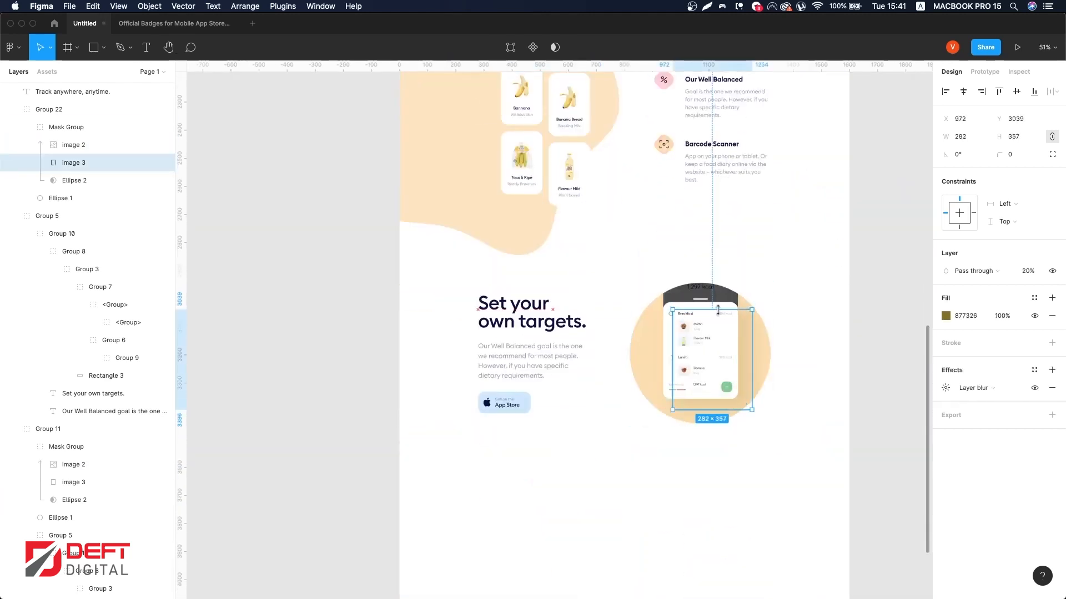
pyautogui.click(883, 305)
# Step: Replace the copied section's heading with 'Calories tracking.'
pyautogui.scroll(-5, 860, 314)
pyautogui.scroll(5, 827, 327)
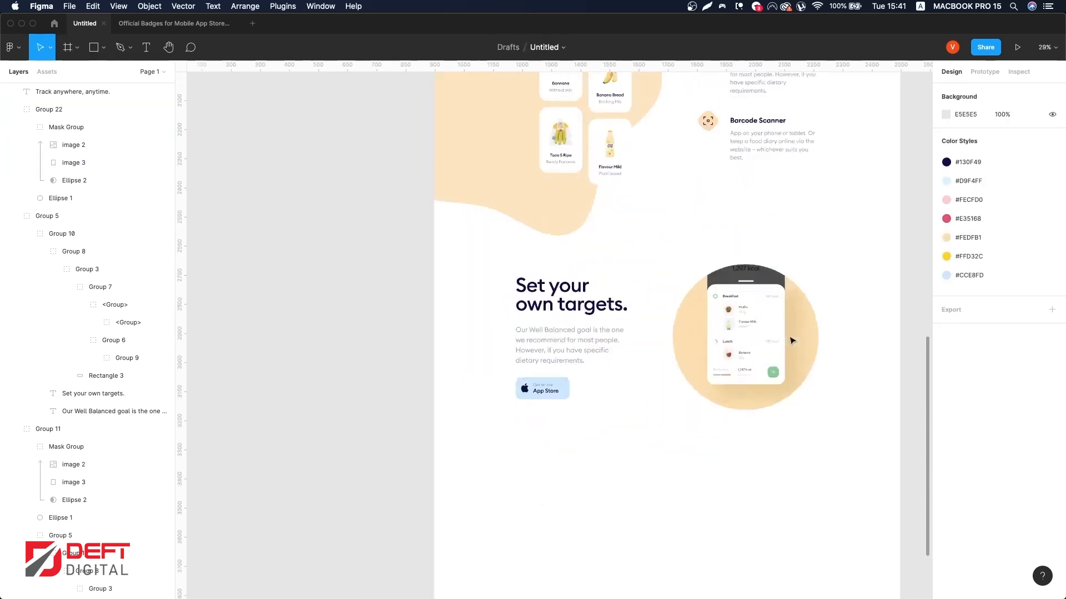
pyautogui.scroll(5, 792, 341)
pyautogui.doubleClick(422, 272)
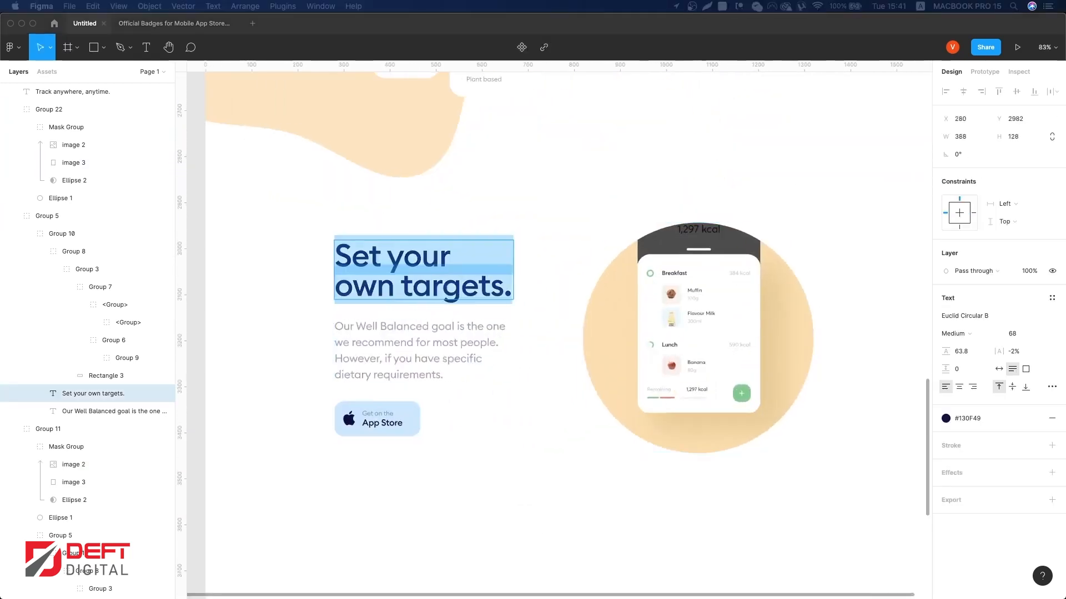
pyautogui.write('Calories tracking.')
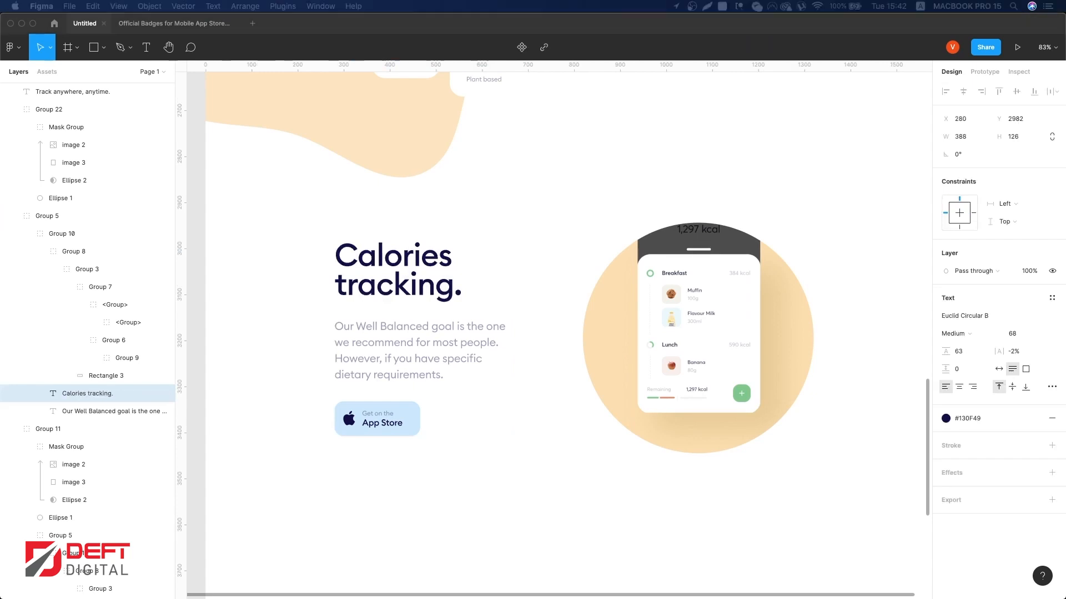
# Step: Try to paste replacement text into the copied section's description paragraph
pyautogui.doubleClick(393, 363)
pyautogui.write('Our Well Balanced goal is the one we recommend for most people. However, if you have specific dietary requirements.')
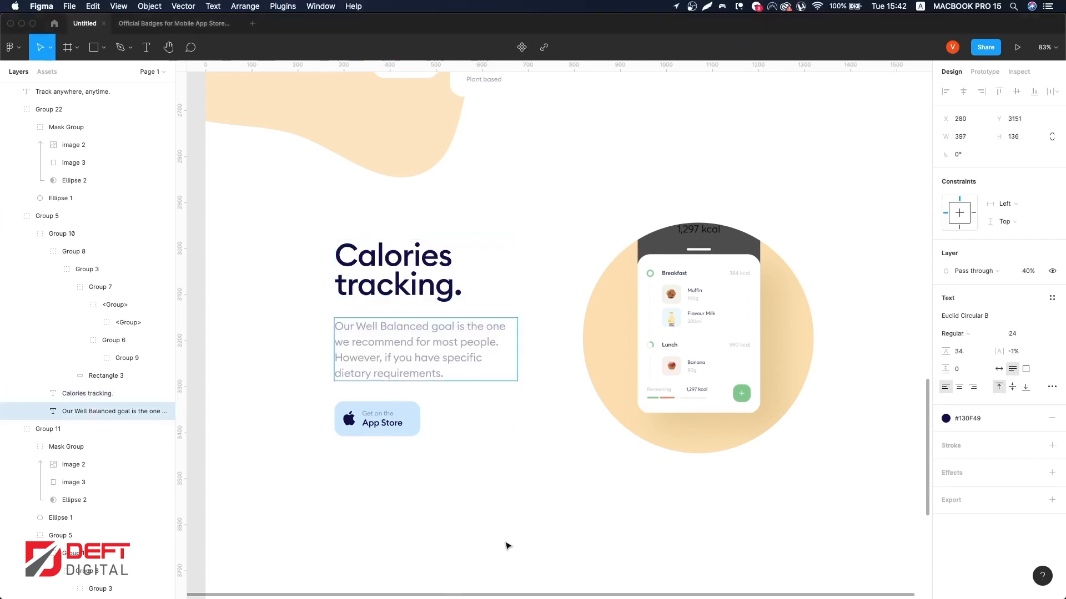
pyautogui.click(507, 546)
pyautogui.click(435, 438)
pyautogui.scroll(-5, 451, 398)
pyautogui.scroll(-5, 496, 397)
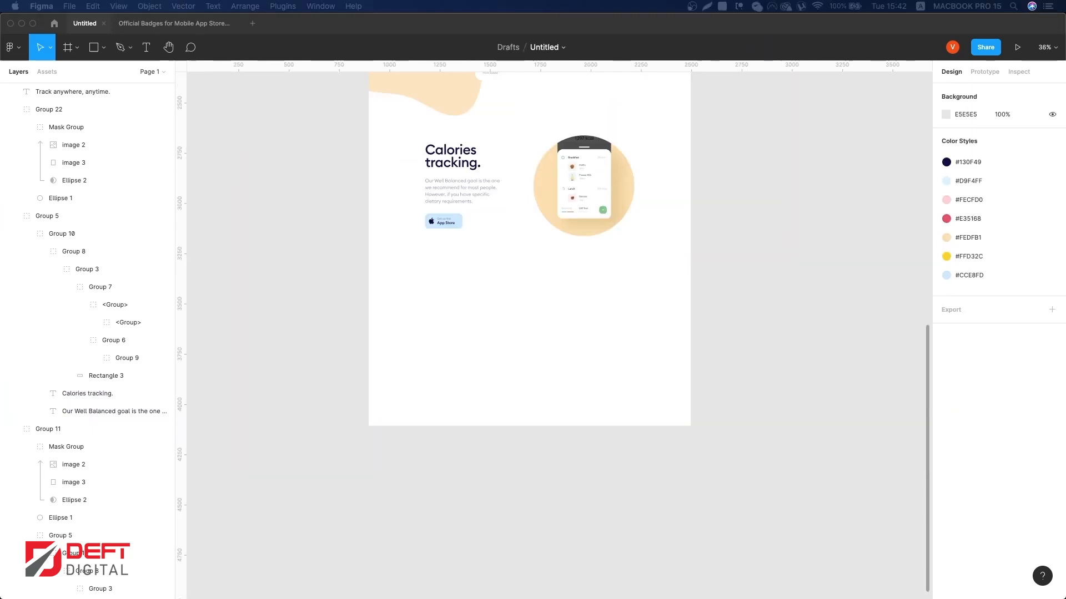
# Step: Paste the partner logos image below the Calories section and scale it to about 1040 × 64 within the grid
pyautogui.click(643, 430)
pyautogui.press('super+v')
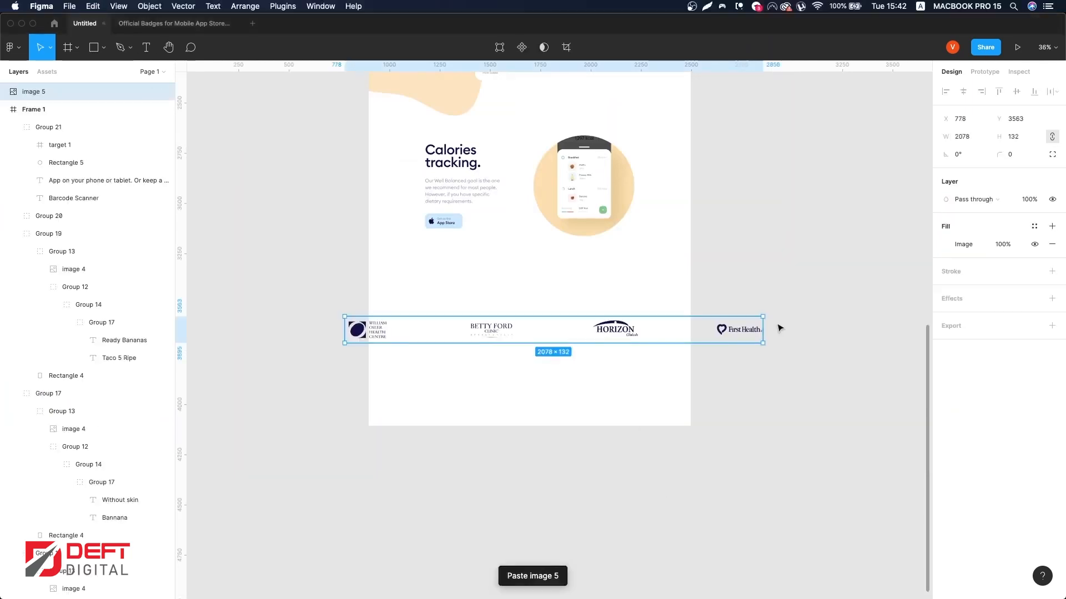
pyautogui.moveTo(764, 328); pyautogui.dragTo(682, 328)
pyautogui.moveTo(640, 326); pyautogui.dragTo(672, 285)
pyautogui.hotkey('ctrl', 'g')
pyautogui.moveTo(684, 281); pyautogui.dragTo(634, 281)
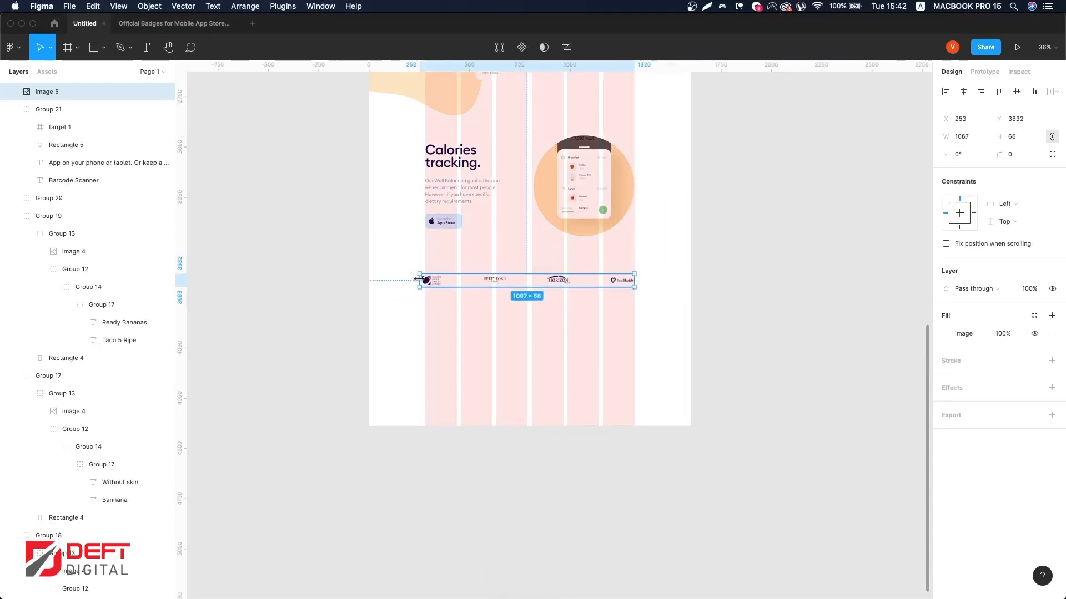
pyautogui.moveTo(462, 281); pyautogui.dragTo(464, 266)
# Step: Draw a rectangle about 1356 × 643 below the logo strip
pyautogui.scroll(-2, 577, 405)
pyautogui.scroll(6, 559, 364)
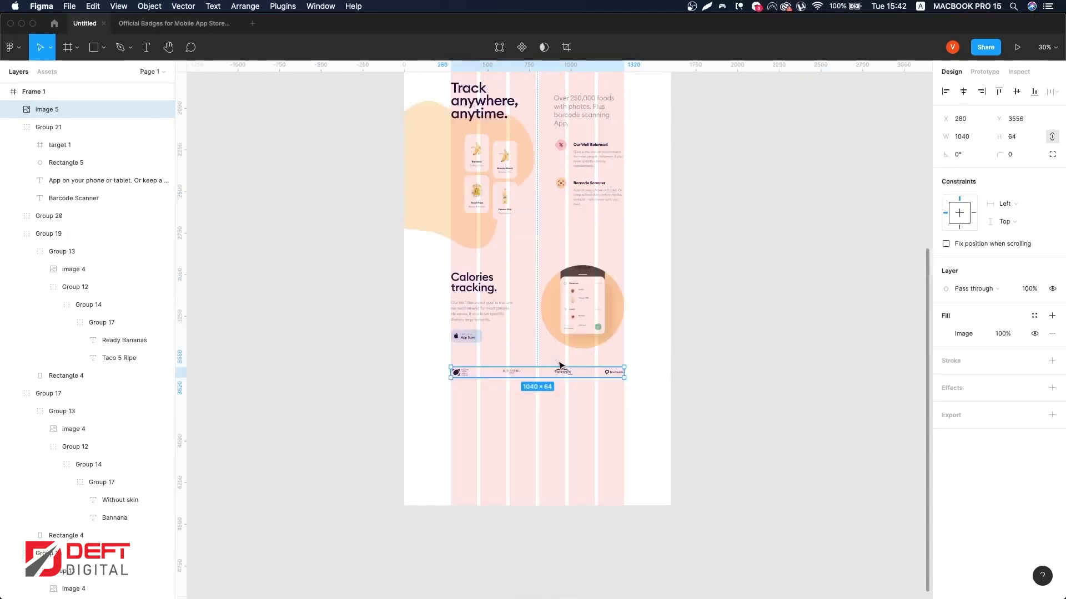
pyautogui.scroll(3, 502, 267)
pyautogui.press('Escape')
pyautogui.scroll(-10, 502, 344)
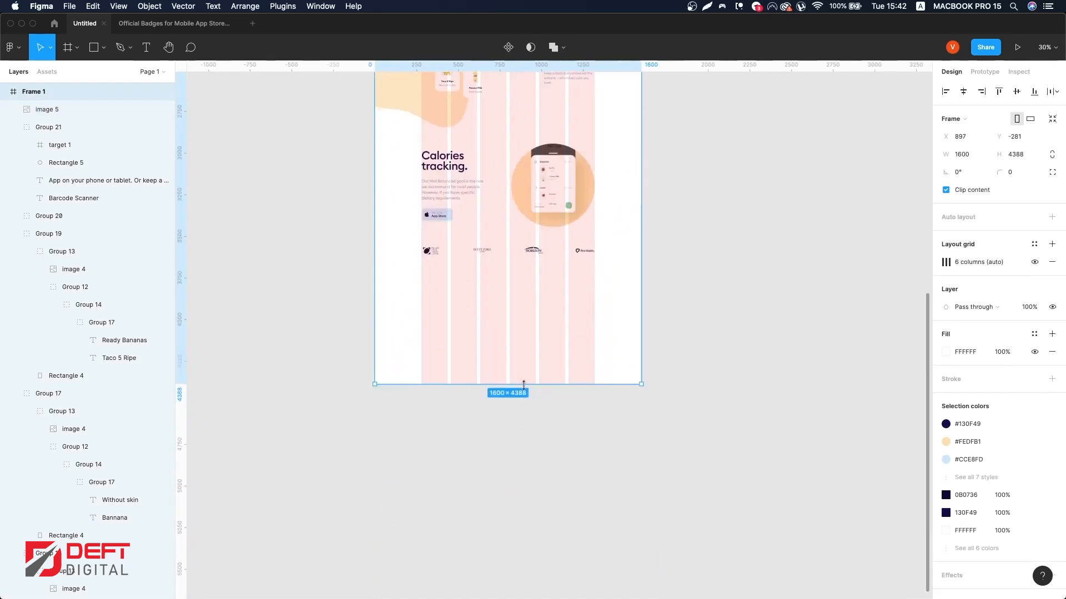
pyautogui.hotkey('ctrl', 'g')
pyautogui.scroll(-2, 476, 272)
pyautogui.click(439, 309)
pyautogui.hotkey('ctrl', 'g')
pyautogui.moveTo(441, 314); pyautogui.dragTo(408, 294)
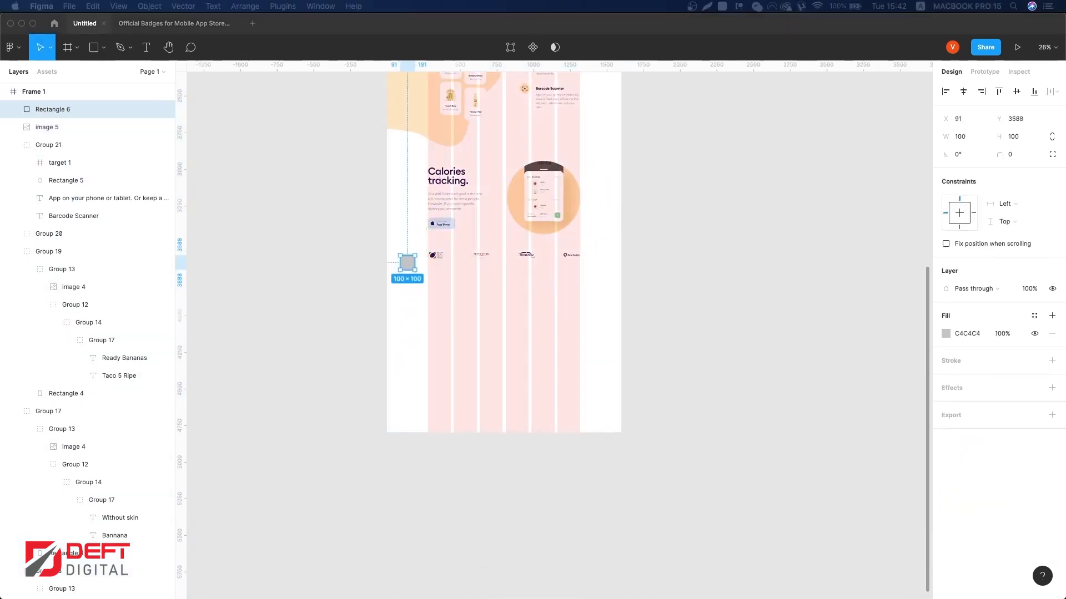
pyautogui.moveTo(412, 287); pyautogui.dragTo(613, 367)
pyautogui.click(407, 263)
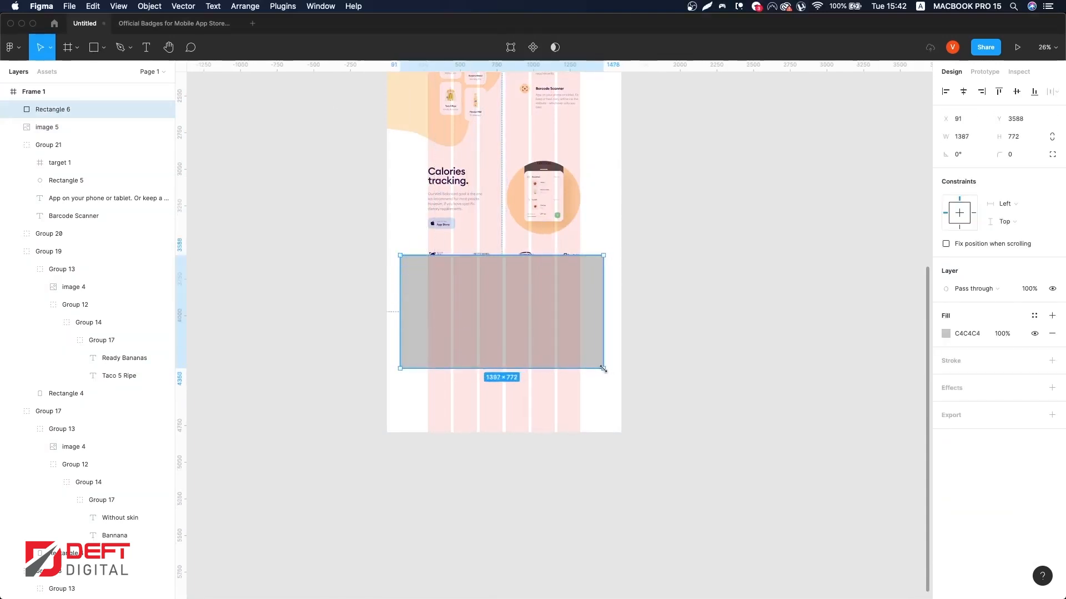
pyautogui.moveTo(498, 326); pyautogui.dragTo(503, 347)
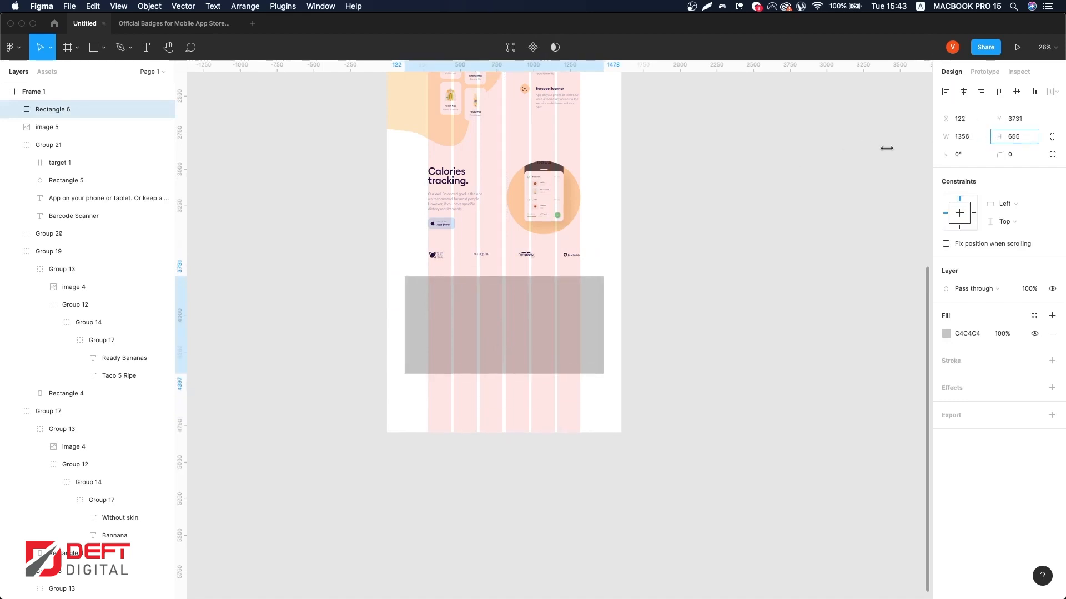
# Step: Fill the new rectangle with the #D9F4FF color style
pyautogui.click(1034, 316)
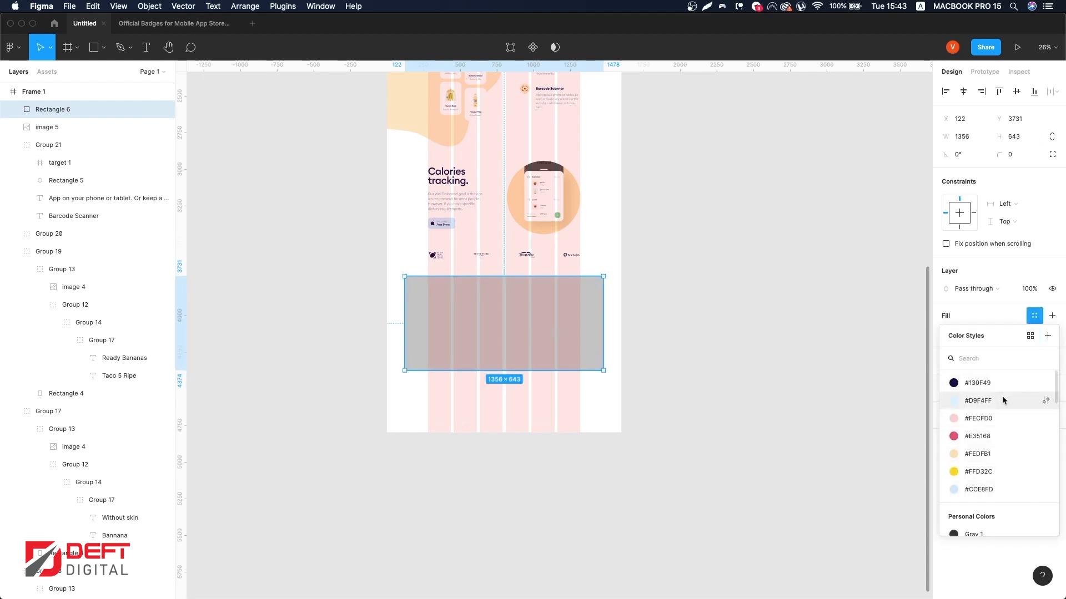
pyautogui.click(1003, 399)
pyautogui.hotkey('ctrl', 'g')
# Step: Set the rectangle's corner radius to 56
pyautogui.moveTo(30, 158); pyautogui.dragTo(230, 168)
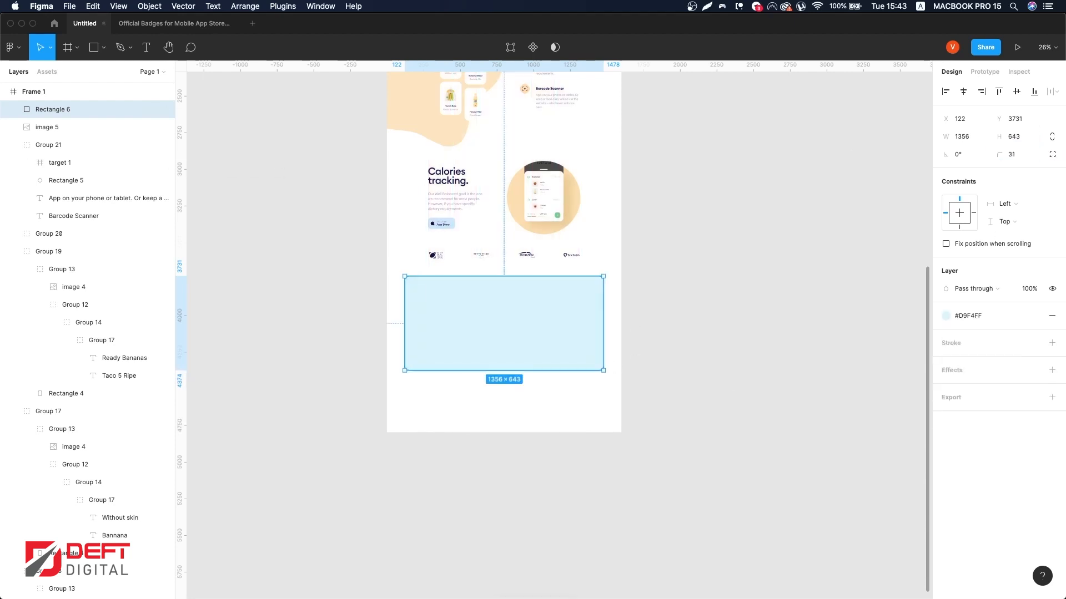
pyautogui.press('super+Tab')
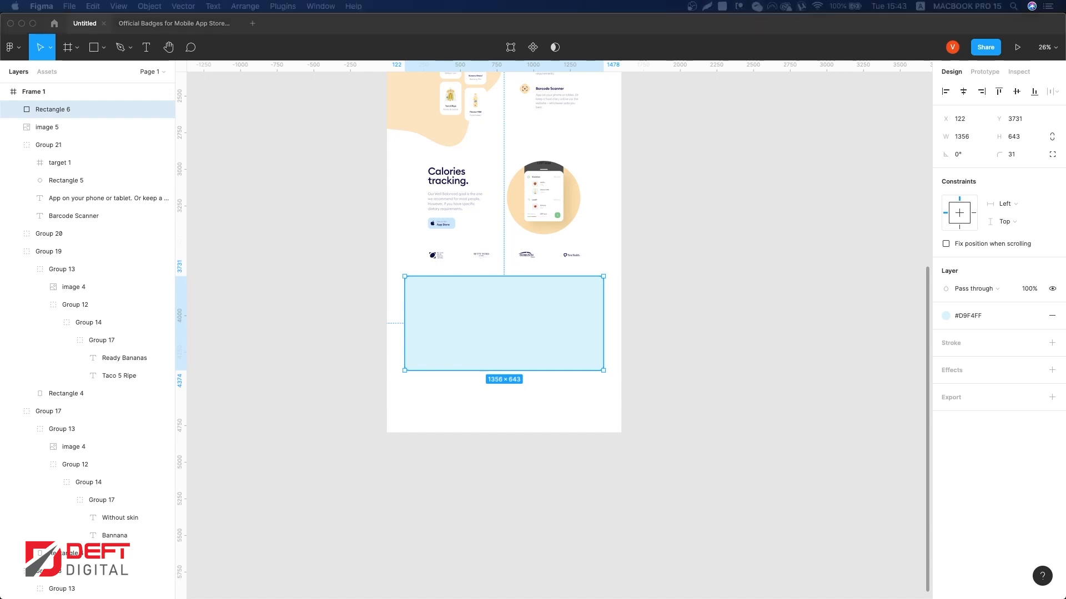
pyautogui.moveTo(999, 155); pyautogui.dragTo(1021, 154)
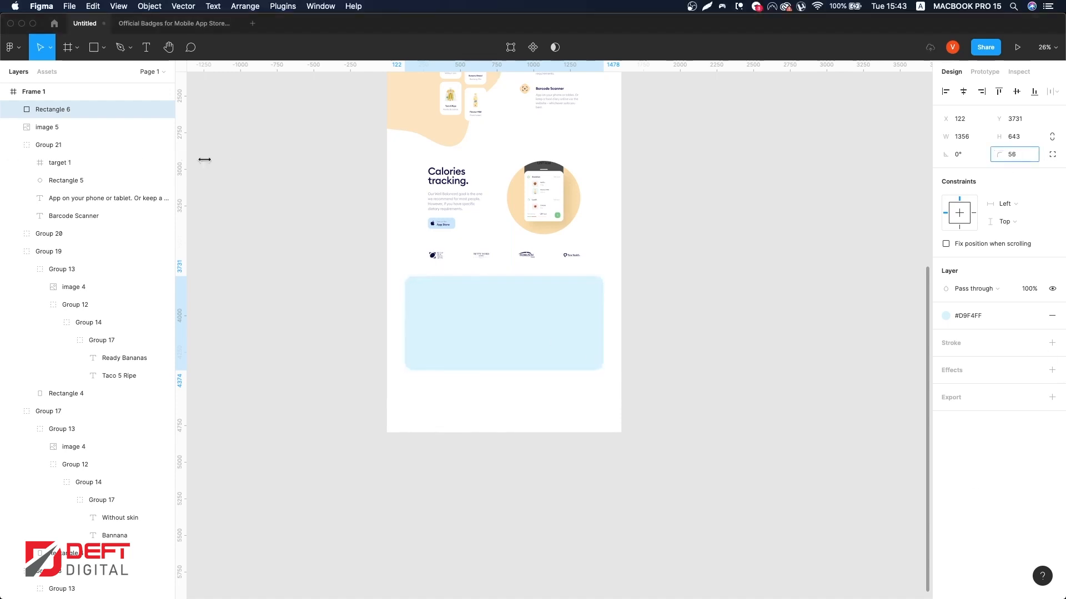
pyautogui.moveTo(205, 160); pyautogui.dragTo(205, 159)
# Step: Select the hero heading together with the App Store button group and paste a copy of them
pyautogui.scroll(10, 478, 316)
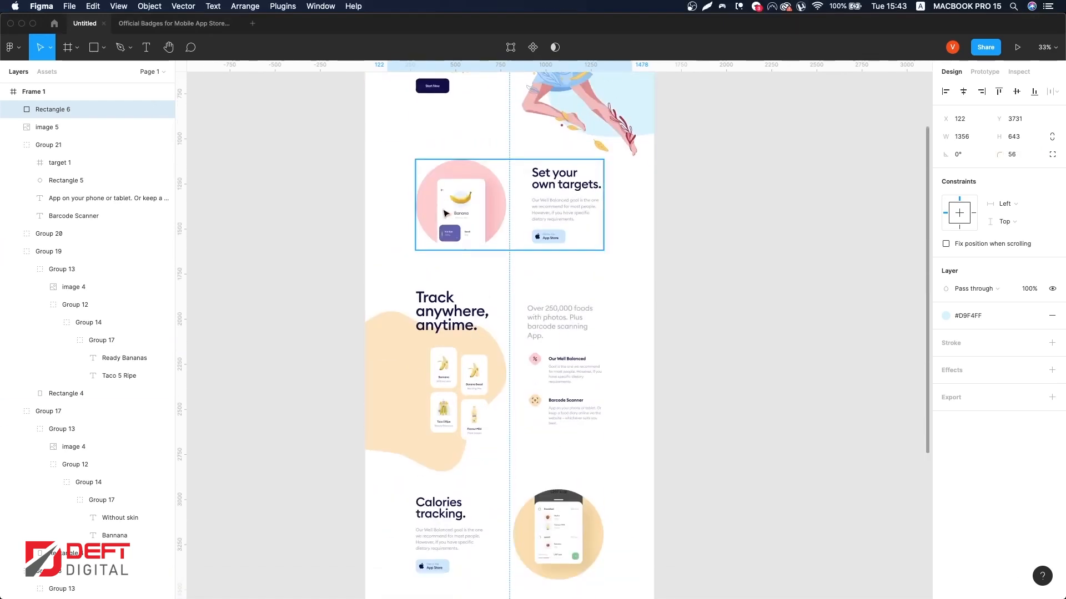
pyautogui.scroll(3, 446, 214)
pyautogui.click(452, 130)
pyautogui.keyDown('shift'); pyautogui.click(550, 333); pyautogui.keyUp('shift')
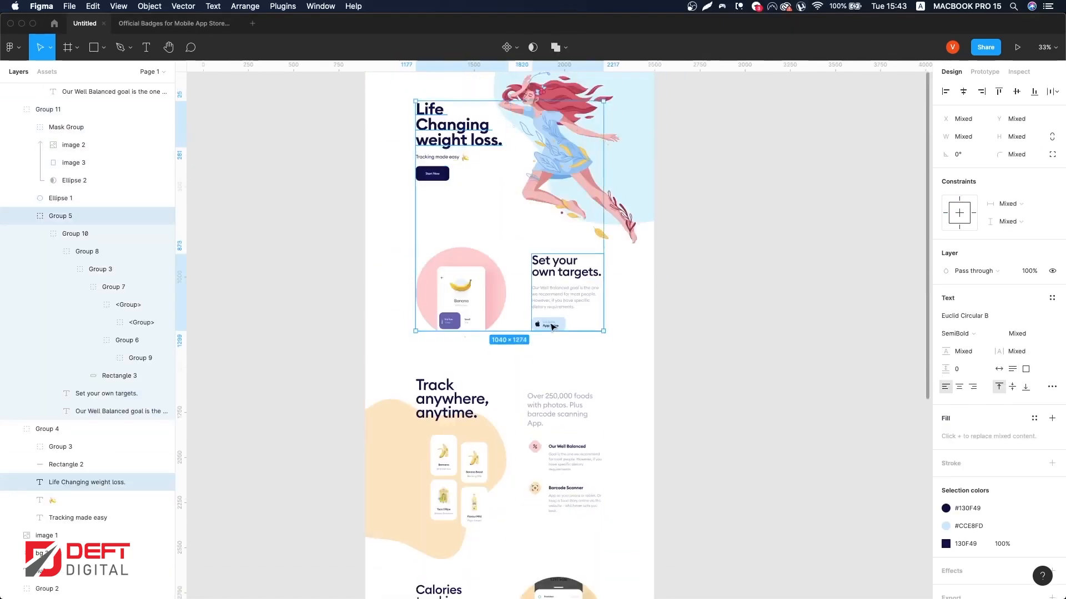
pyautogui.scroll(-12, 504, 346)
pyautogui.press('super+v')
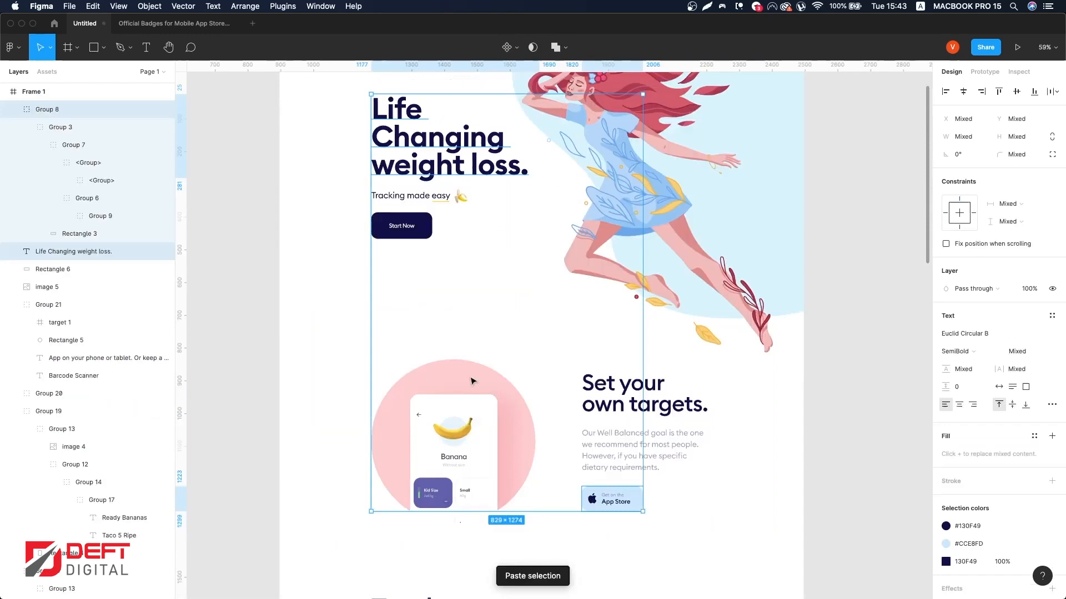
# Step: Left-align and stack the copied heading and button, then move them into the left side of the light-blue panel
pyautogui.click(951, 91)
pyautogui.moveTo(946, 172); pyautogui.dragTo(381, 193)
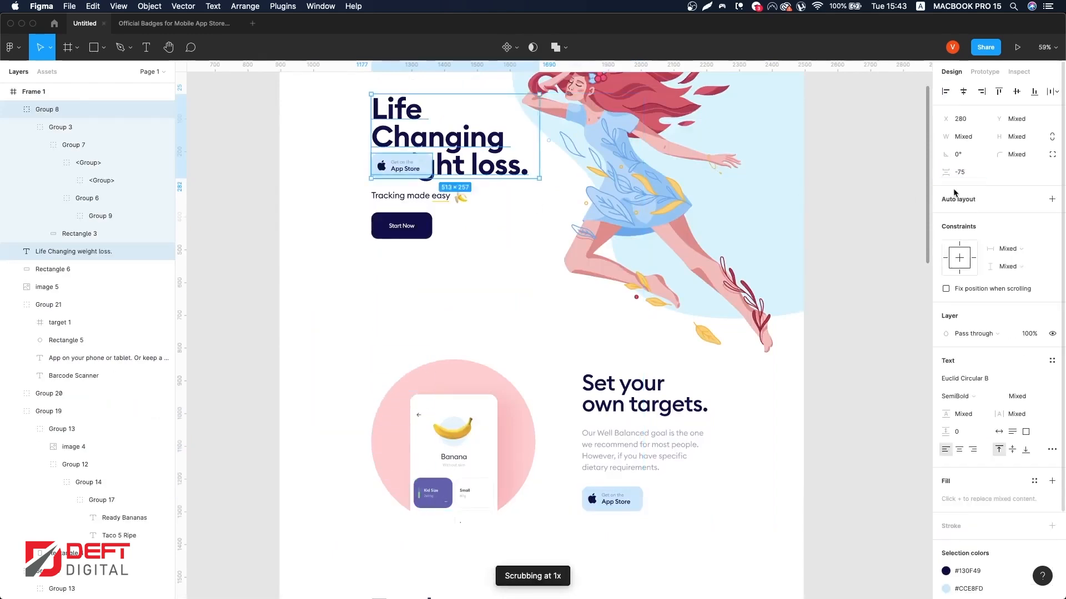
pyautogui.moveTo(953, 193); pyautogui.dragTo(902, 178)
pyautogui.scroll(-20, 431, 191)
pyautogui.moveTo(430, 153); pyautogui.dragTo(428, 244)
# Step: Set the copied heading's font size to 68 and change its text to 'Join free for 7 days'
pyautogui.click(476, 322)
pyautogui.doubleClick(449, 239)
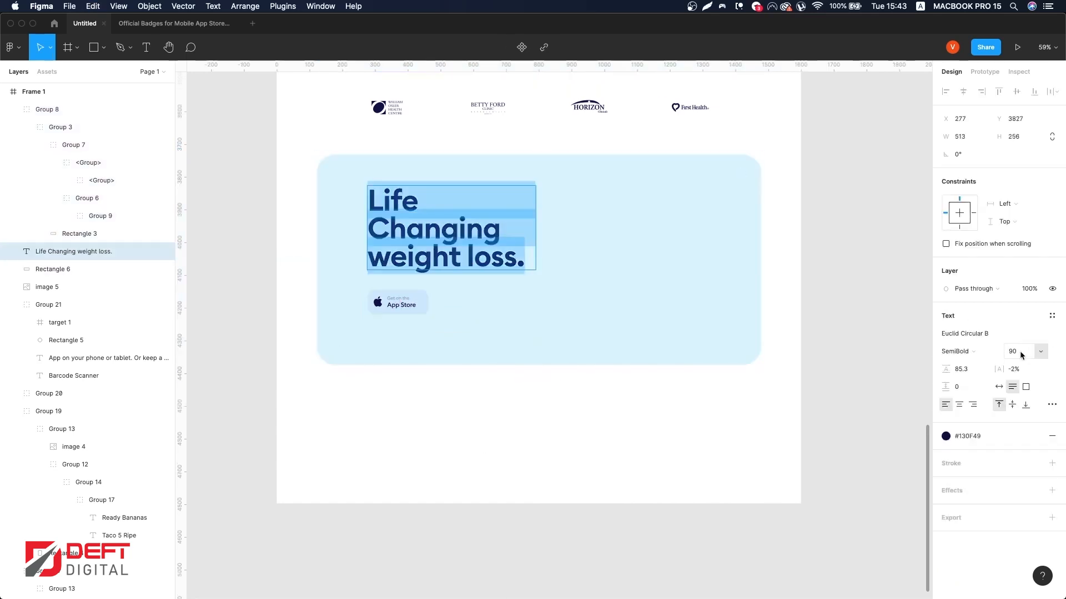
pyautogui.write('68')
pyautogui.press('Return')
pyautogui.click(487, 228)
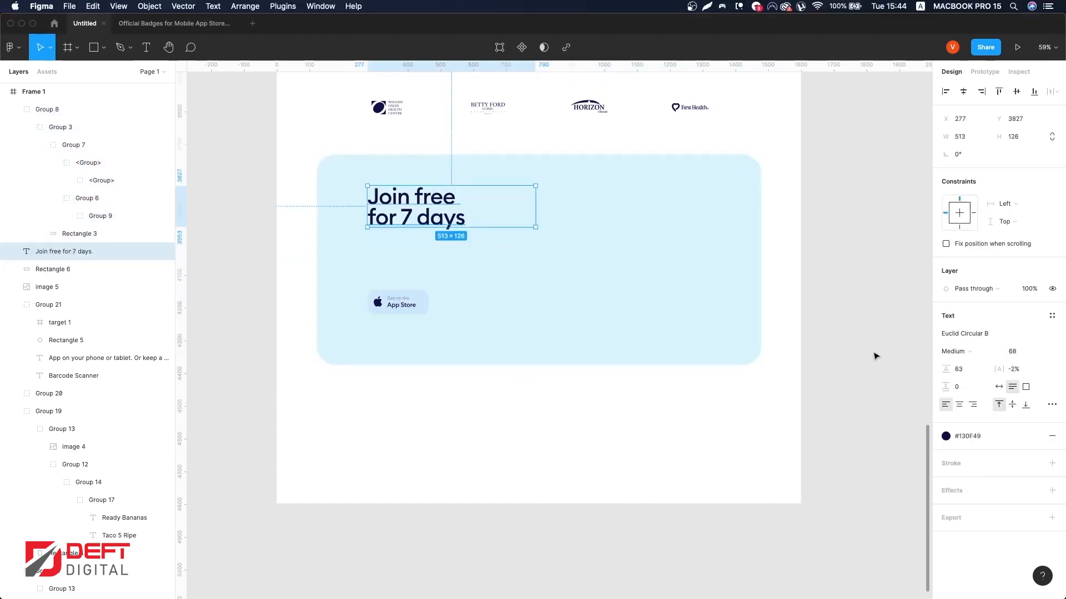
# Step: Fill the copied App Store button's background with the #130F49 color style
pyautogui.doubleClick(413, 303)
pyautogui.click(968, 298)
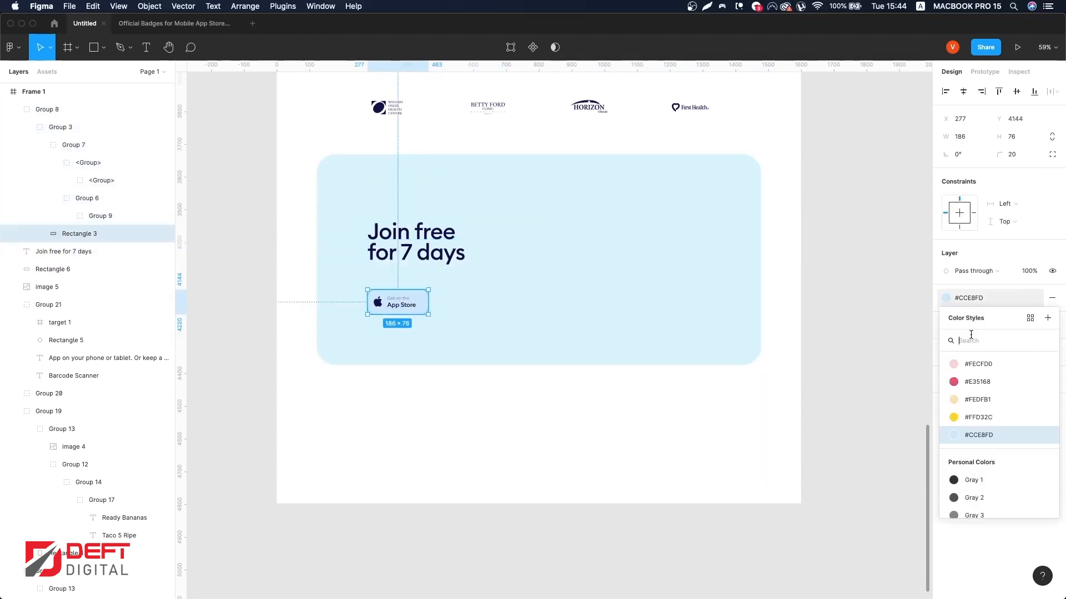
pyautogui.scroll(3, 972, 358)
pyautogui.click(974, 367)
pyautogui.click(406, 304)
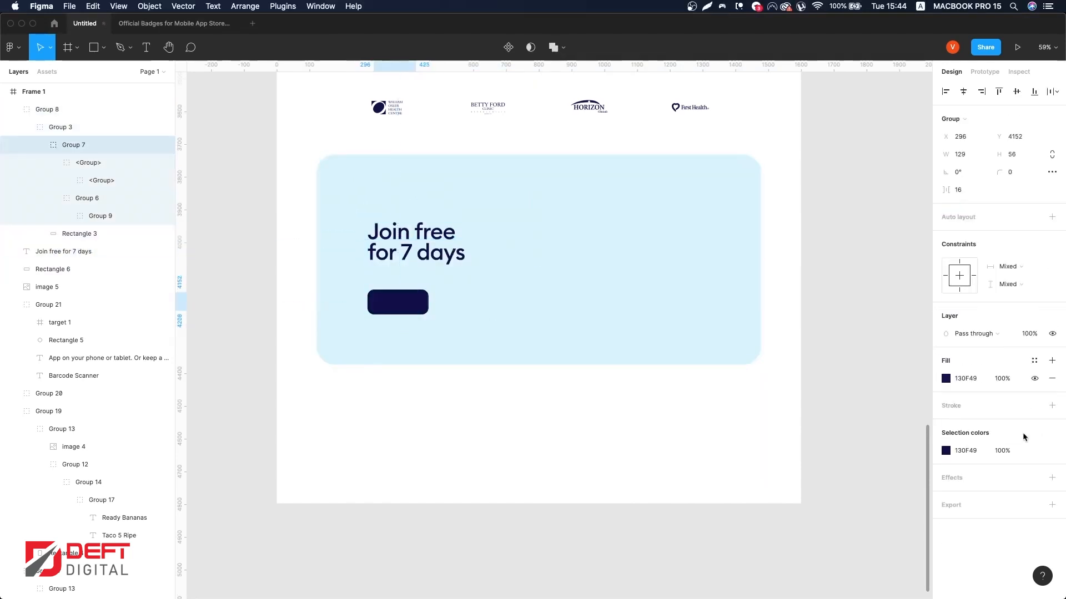
# Step: Make the button's icon and labels white and set the 'Get on the' label's opacity to 40%
pyautogui.click(945, 450)
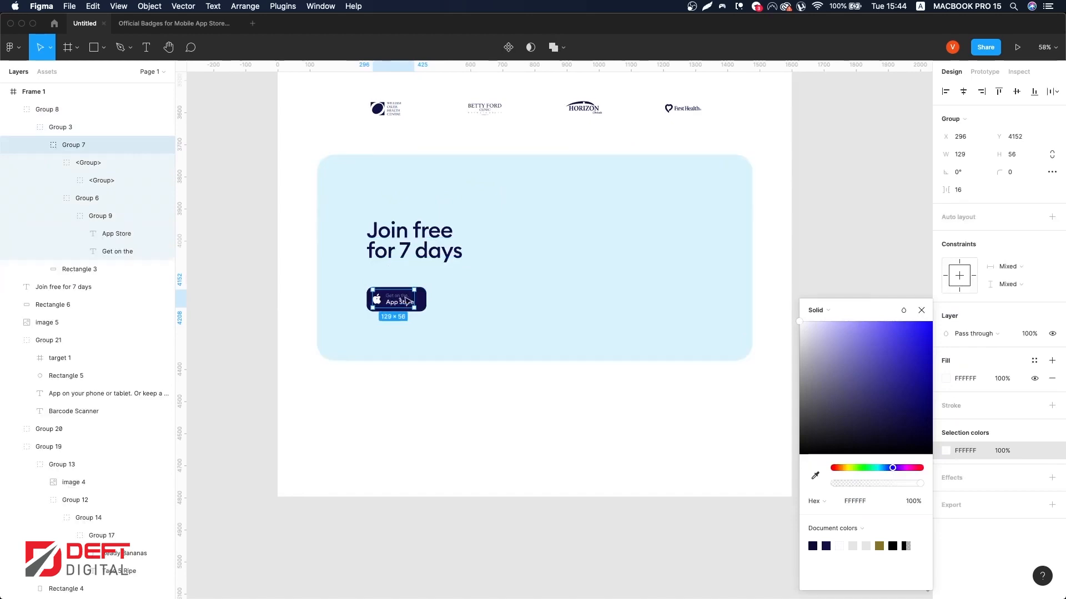
pyautogui.keyDown('super'); pyautogui.click(407, 303); pyautogui.keyUp('super')
pyautogui.scroll(10, 403, 297)
pyautogui.click(439, 324)
pyautogui.press('6')
pyautogui.press('4')
pyautogui.scroll(-10, 603, 320)
pyautogui.press('super+q')
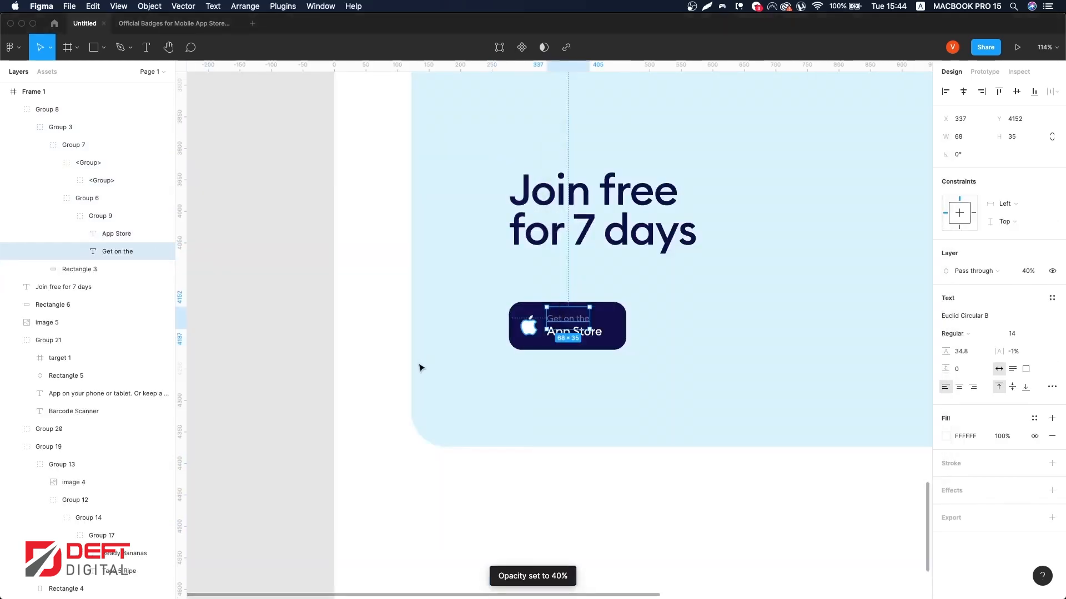
# Step: Move the button up closer to the heading and group the heading with the button
pyautogui.click(299, 361)
pyautogui.scroll(-4, 300, 360)
pyautogui.scroll(5, 419, 348)
pyautogui.click(426, 348)
pyautogui.moveTo(426, 349); pyautogui.dragTo(426, 322)
pyautogui.keyDown('shift'); pyautogui.click(576, 238); pyautogui.keyUp('shift')
pyautogui.press('super+g')
pyautogui.scroll(-10, 576, 258)
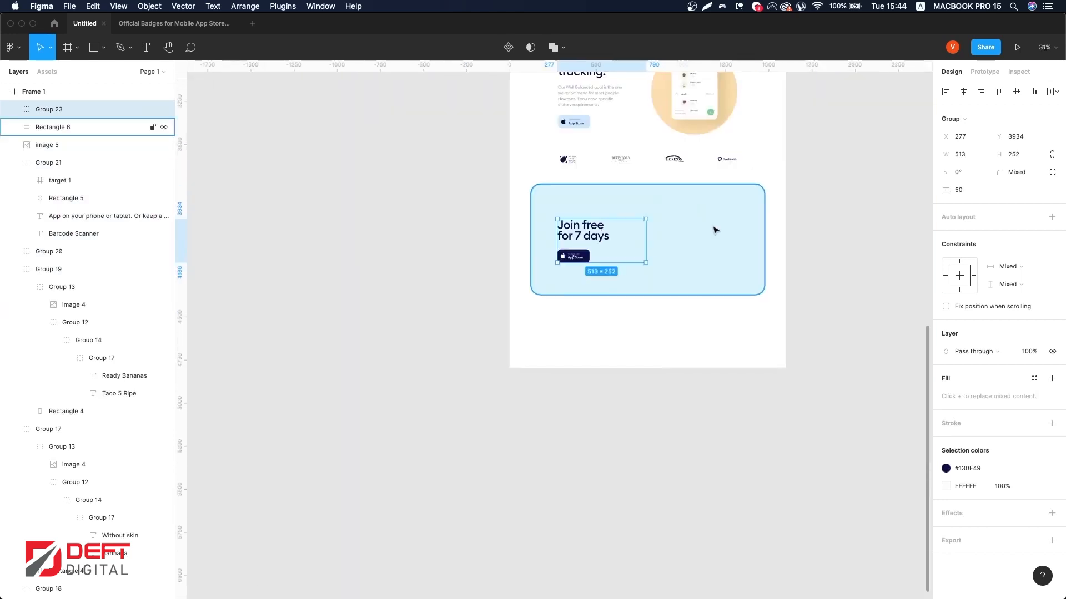
# Step: Paste the app screens image onto the call-to-action panel
pyautogui.hscroll(2, 714, 231)
pyautogui.keyDown('shift'); pyautogui.click(666, 233); pyautogui.keyUp('shift')
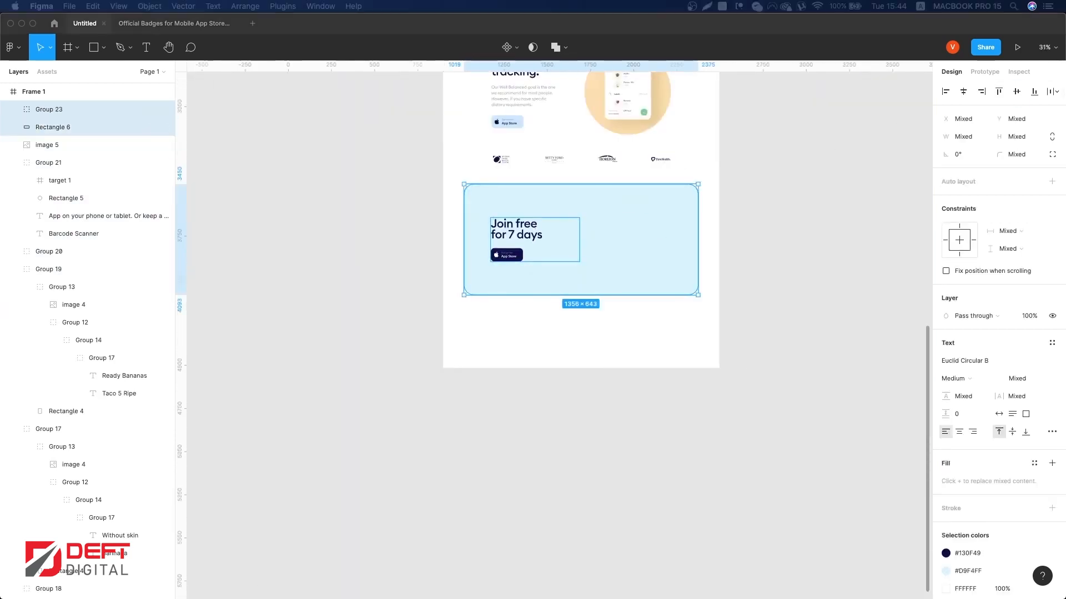
pyautogui.click(712, 471)
pyautogui.press('super+v')
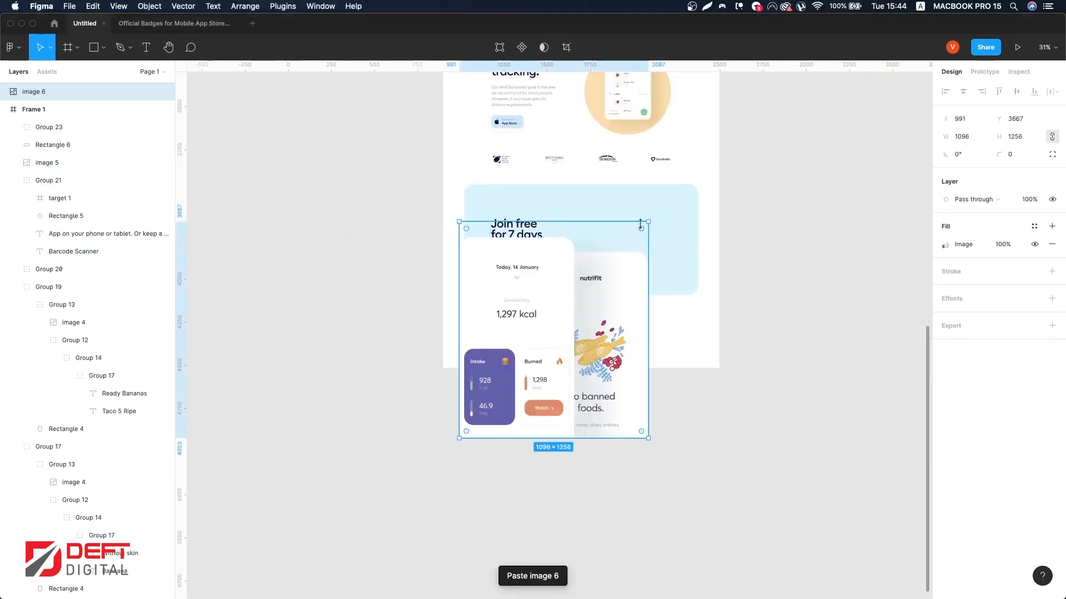
# Step: Scale the pasted app screens image down to about 544 × 623
pyautogui.scroll(10, 637, 260)
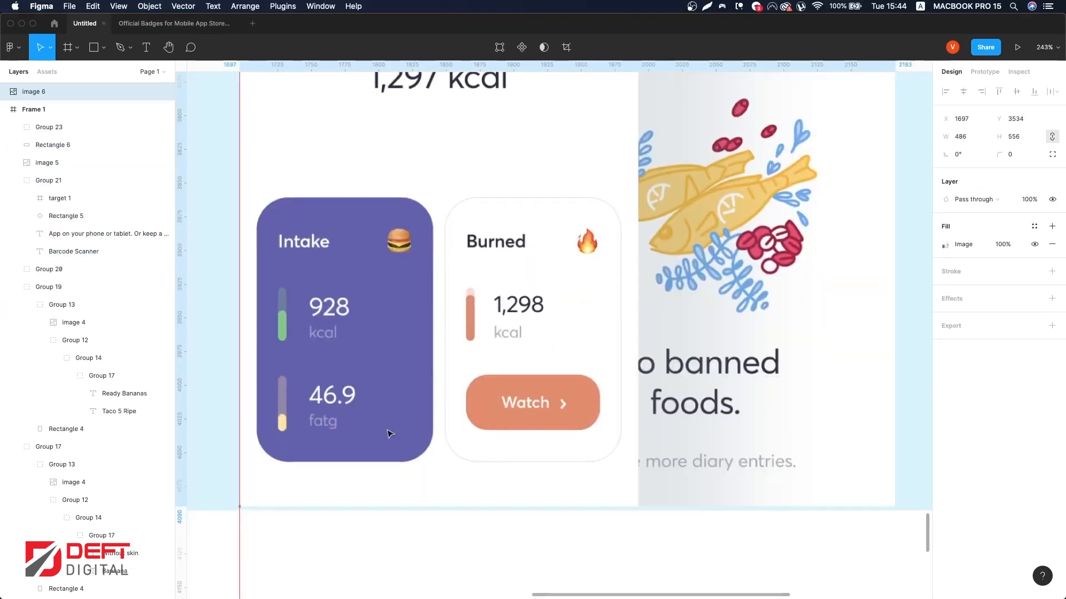
pyautogui.scroll(-1, 390, 435)
pyautogui.scroll(-5, 389, 437)
pyautogui.scroll(-1, 389, 437)
pyautogui.press('super+z')
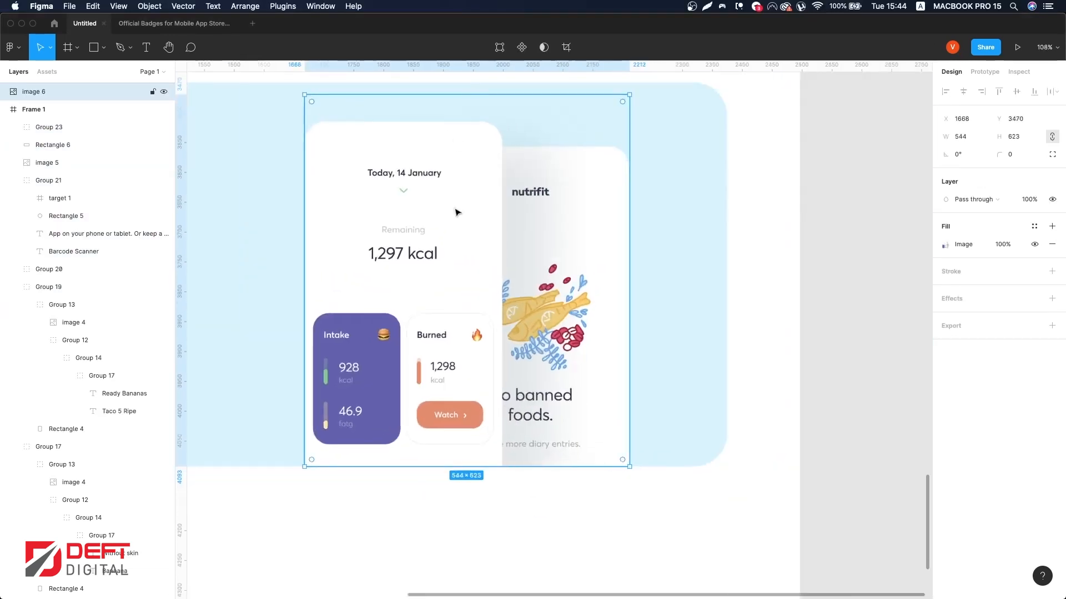
# Step: Position the app screens image on the panel's right side, aligned to the layout grid
pyautogui.scroll(-5, 461, 222)
pyautogui.hotkey('ctrl', 'g')
pyautogui.moveTo(476, 235); pyautogui.dragTo(510, 244)
pyautogui.scroll(-2, 511, 316)
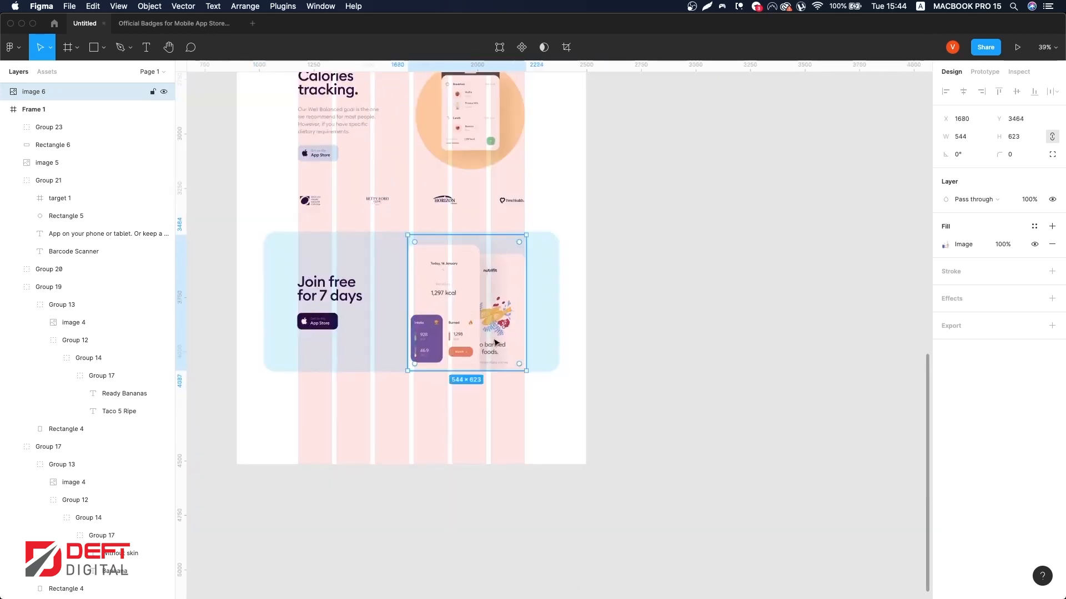
pyautogui.scroll(10, 496, 342)
pyautogui.moveTo(549, 399); pyautogui.dragTo(551, 387)
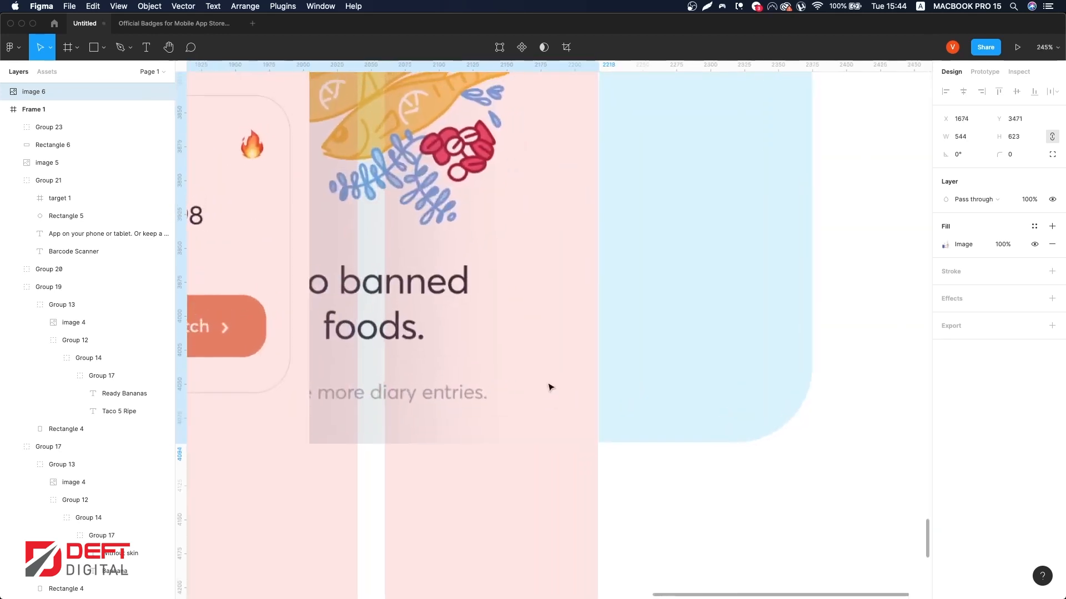
pyautogui.scroll(-3, 550, 386)
pyautogui.hotkey('ctrl', 'g')
pyautogui.scroll(-10, 594, 374)
pyautogui.click(751, 369)
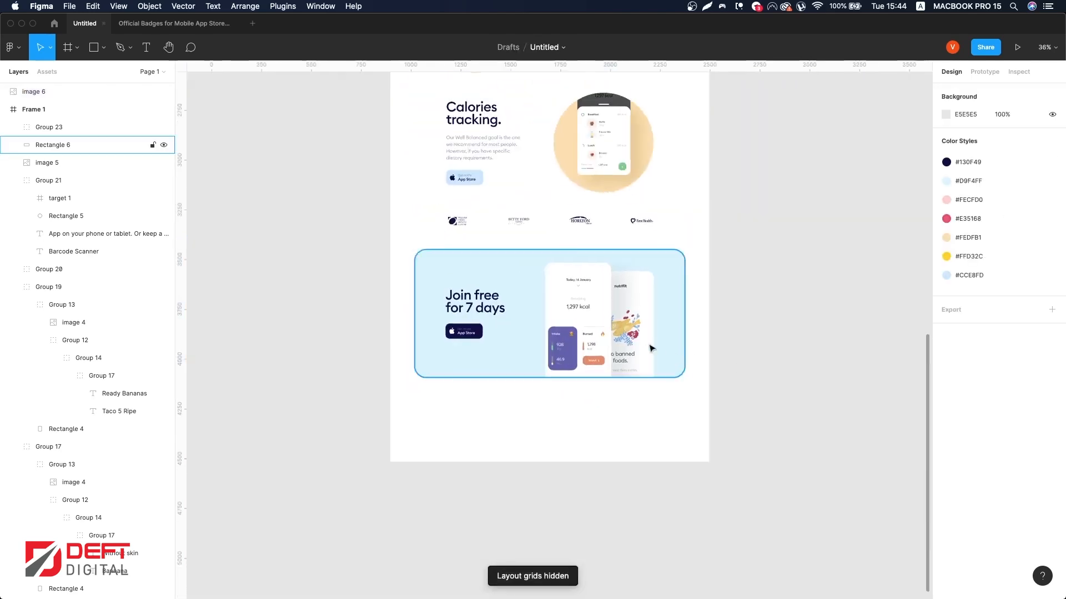
# Step: Shorten Frame 1 so its bottom edge sits a little below the call-to-action panel
pyautogui.hscroll(1, 780, 327)
pyautogui.click(25, 108)
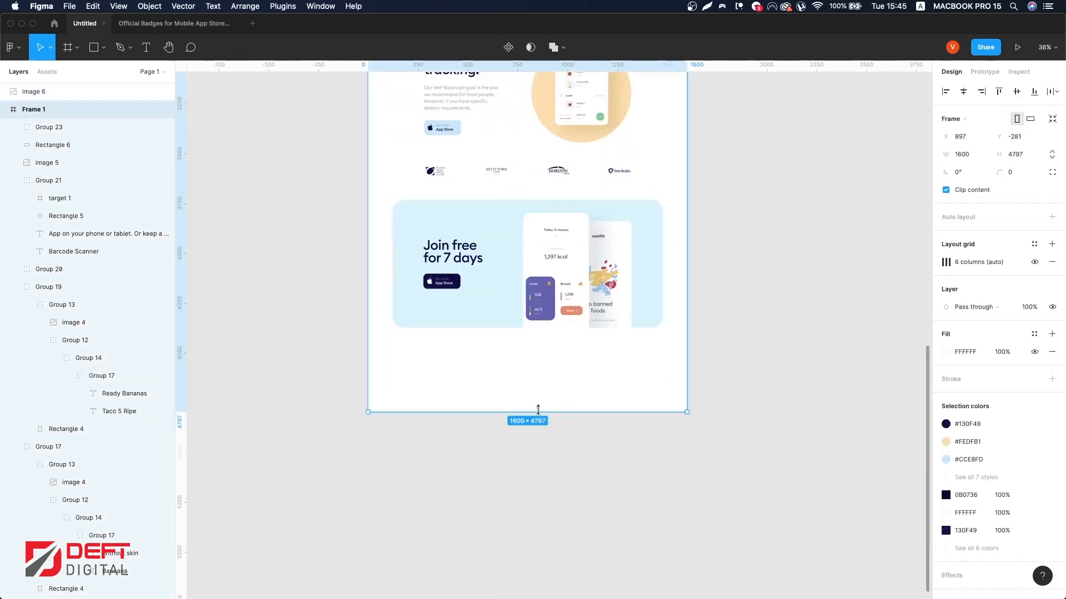
pyautogui.moveTo(538, 412); pyautogui.dragTo(537, 345)
pyautogui.click(579, 332)
pyautogui.scroll(5, 602, 245)
pyautogui.scroll(10, 603, 246)
pyautogui.scroll(-4, 603, 246)
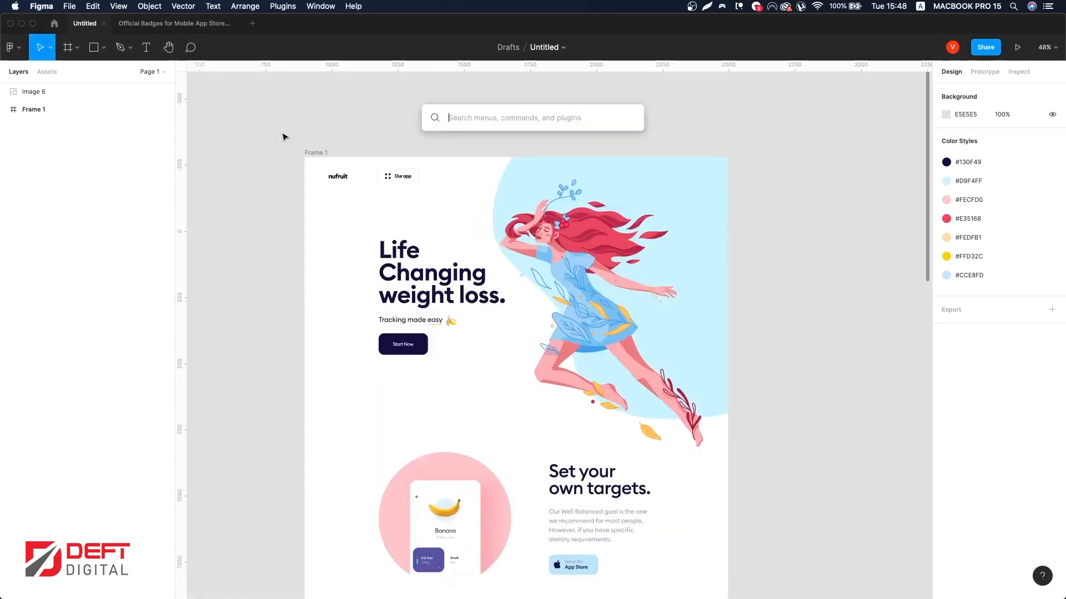
# Step: Hide the interface and scroll through the whole landing page to review the finished design
pyautogui.press('super+backslash')
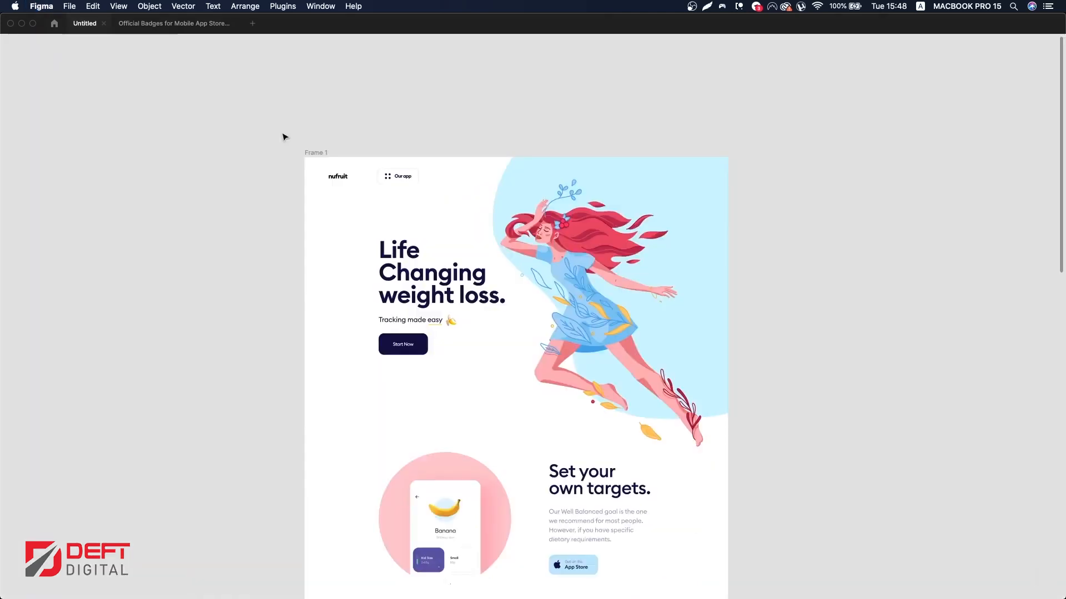
pyautogui.press('super+backslash')
pyautogui.press('super+backslash')
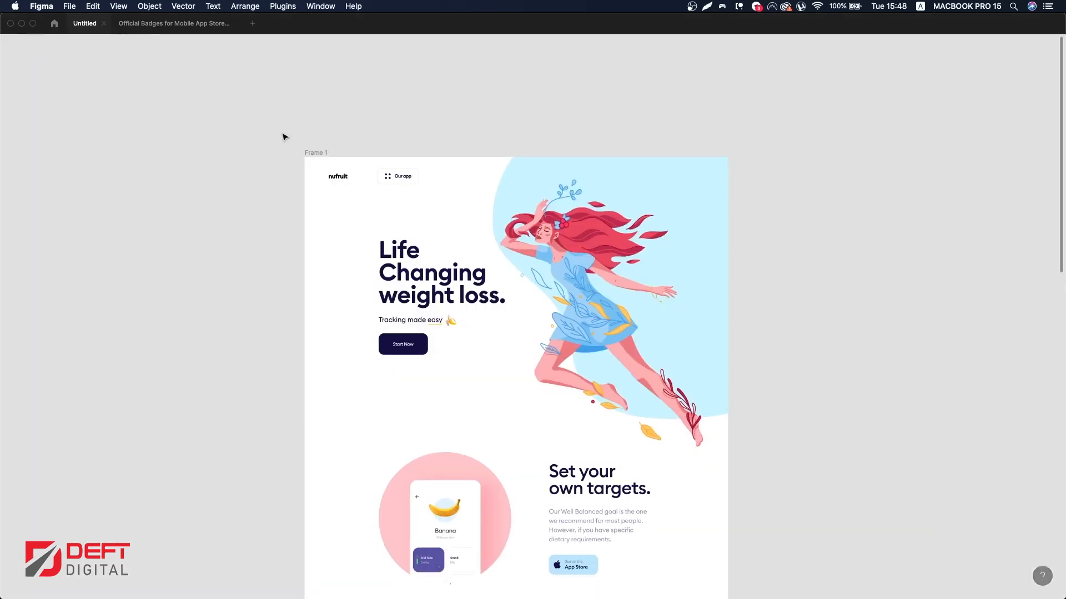
pyautogui.keyDown('ctrl'); pyautogui.scroll(10, 464, 148); pyautogui.keyUp('ctrl')
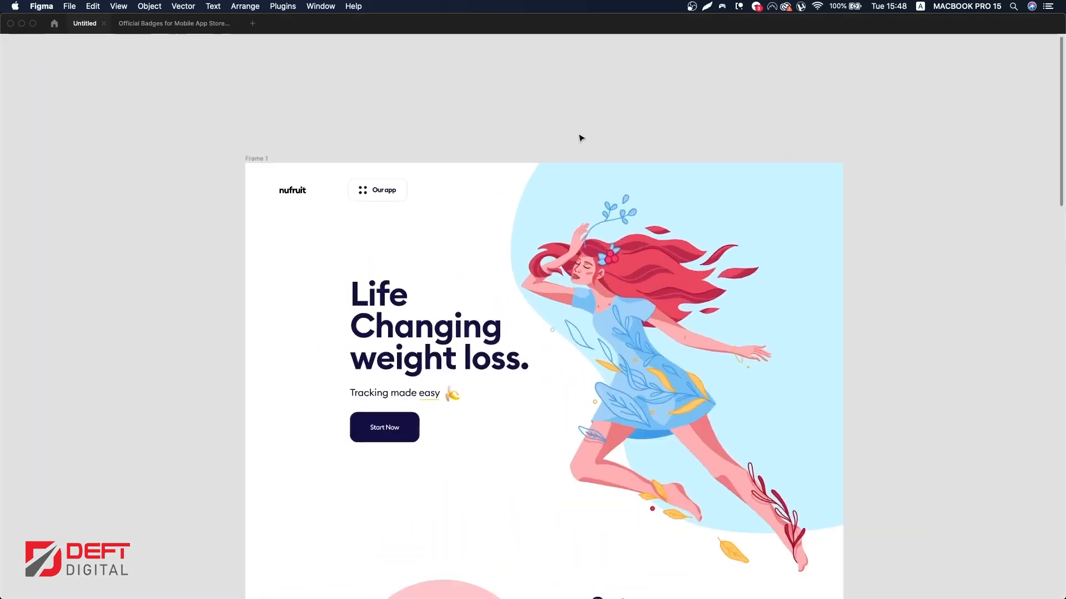
pyautogui.keyDown('ctrl'); pyautogui.scroll(-2, 659, 138); pyautogui.keyUp('ctrl')
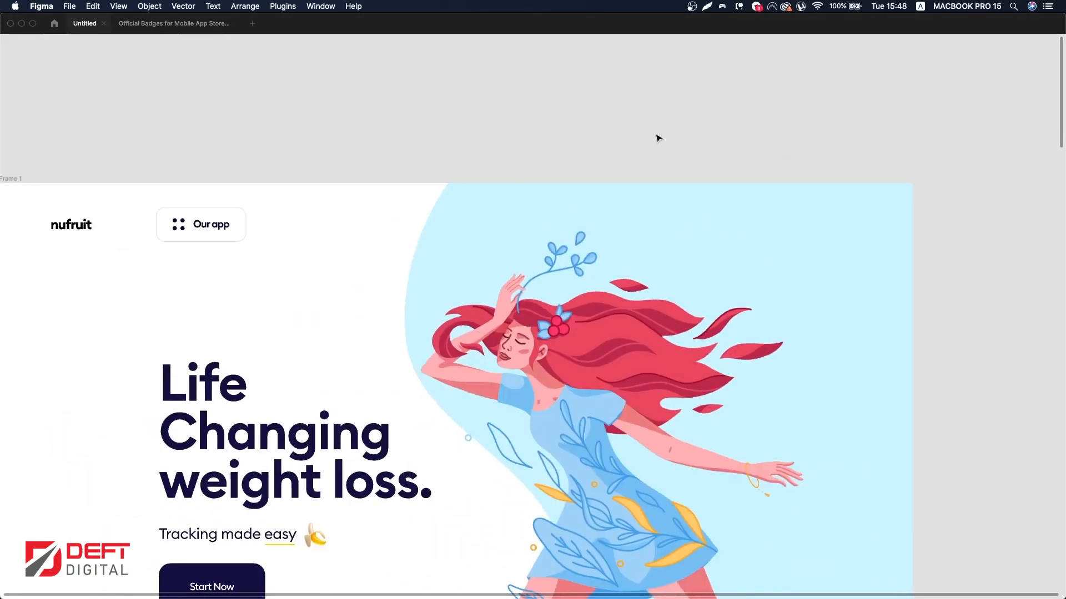
pyautogui.scroll(-3, 652, 142)
pyautogui.hscroll(-2, 652, 142)
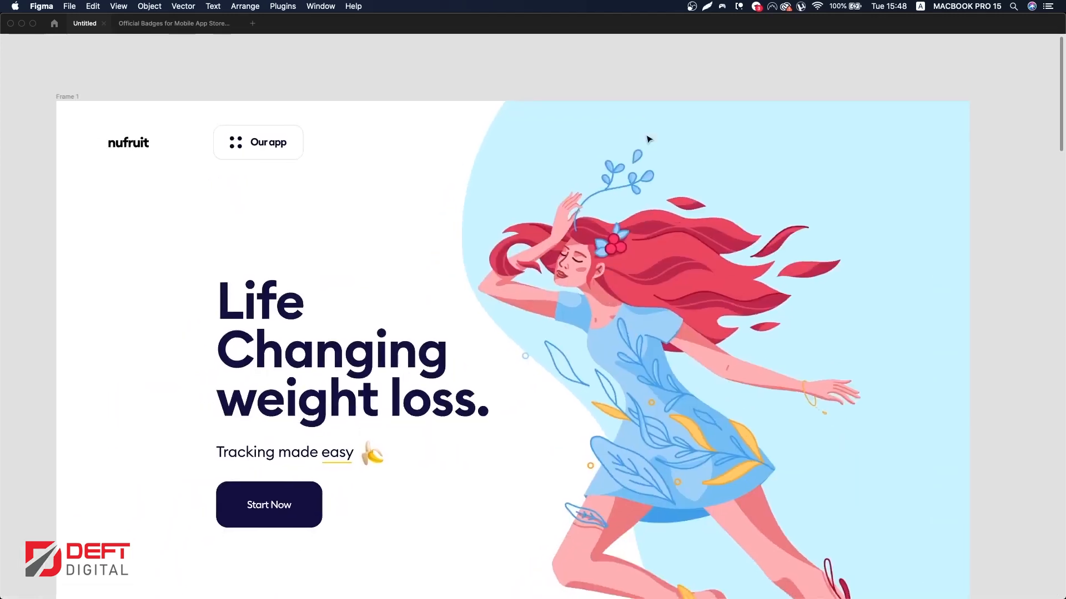
pyautogui.scroll(-1, 650, 138)
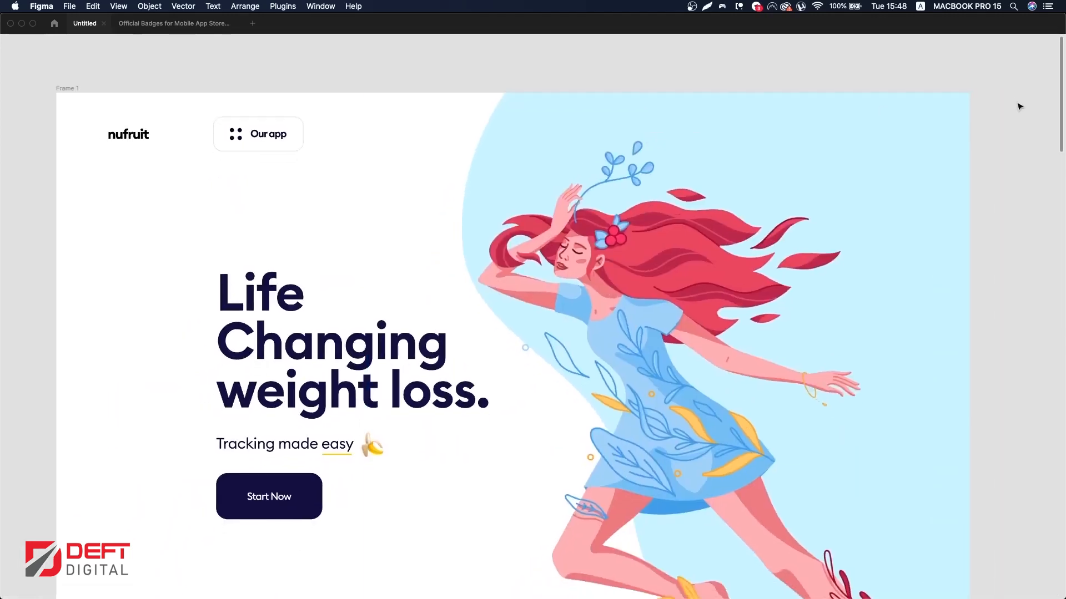
pyautogui.scroll(-10, 1019, 106)
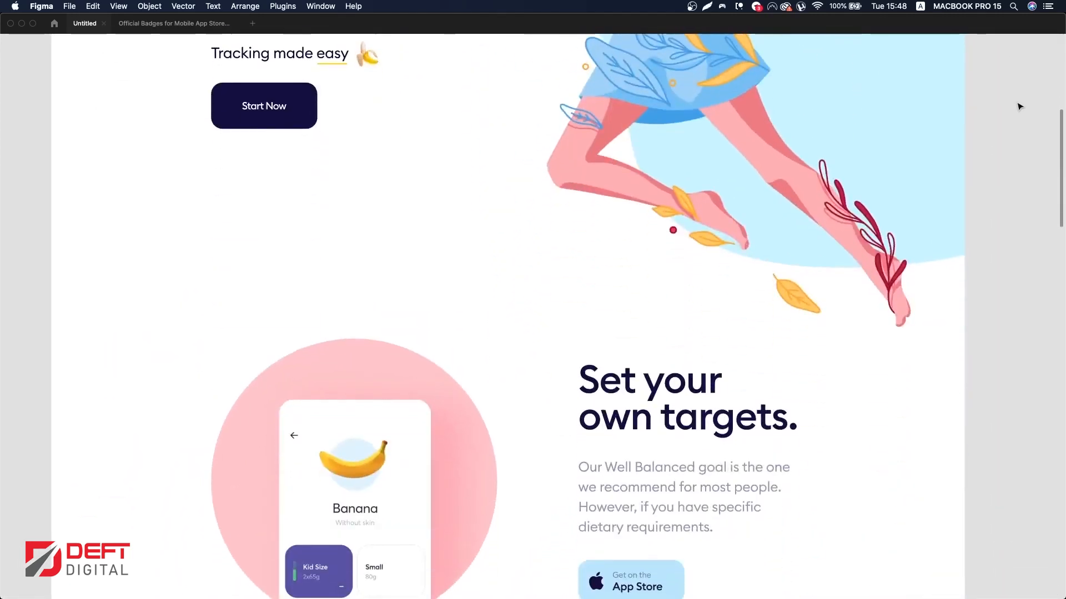
pyautogui.scroll(-6, 1019, 106)
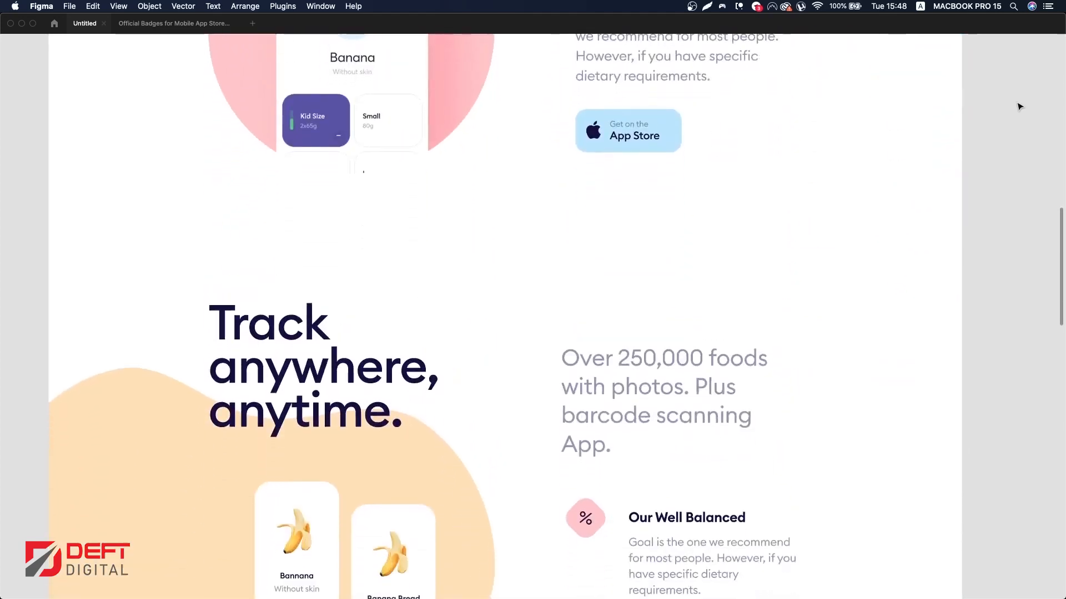
pyautogui.scroll(-8, 1019, 106)
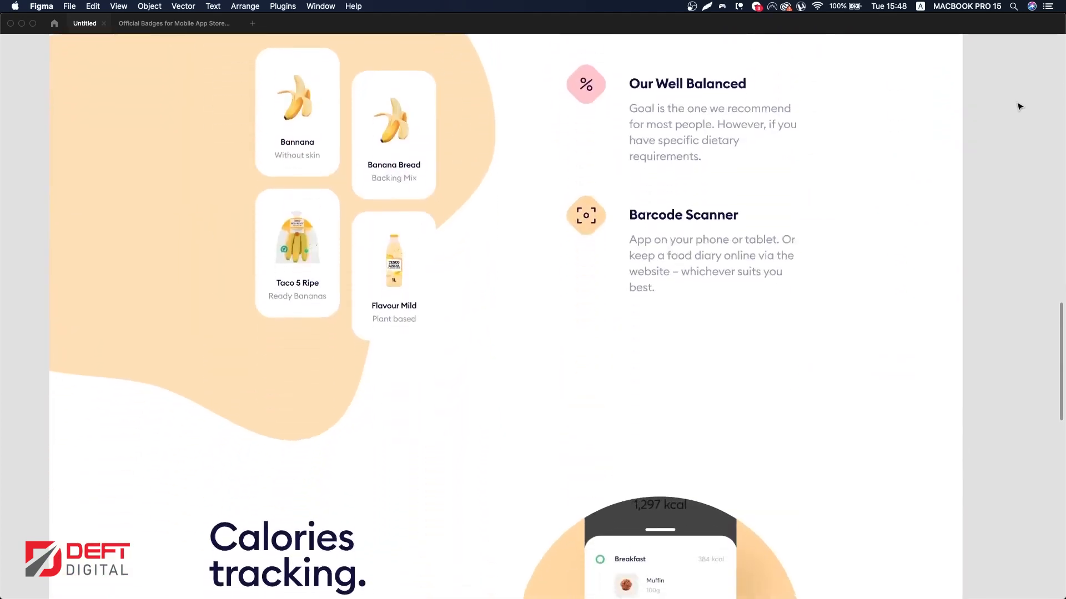
pyautogui.scroll(-6, 1019, 106)
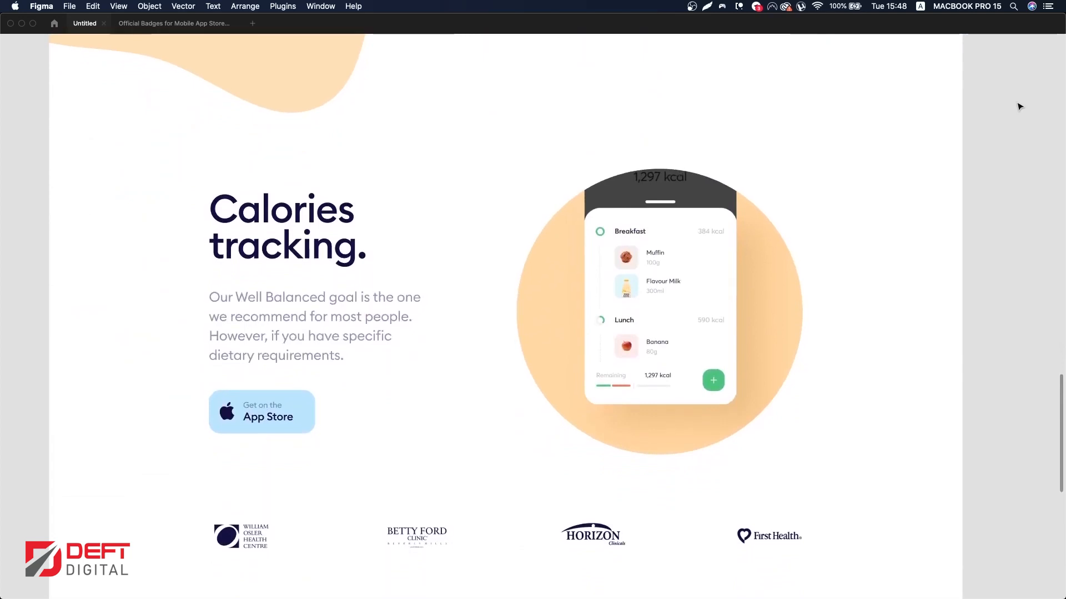
pyautogui.scroll(-8, 1019, 106)
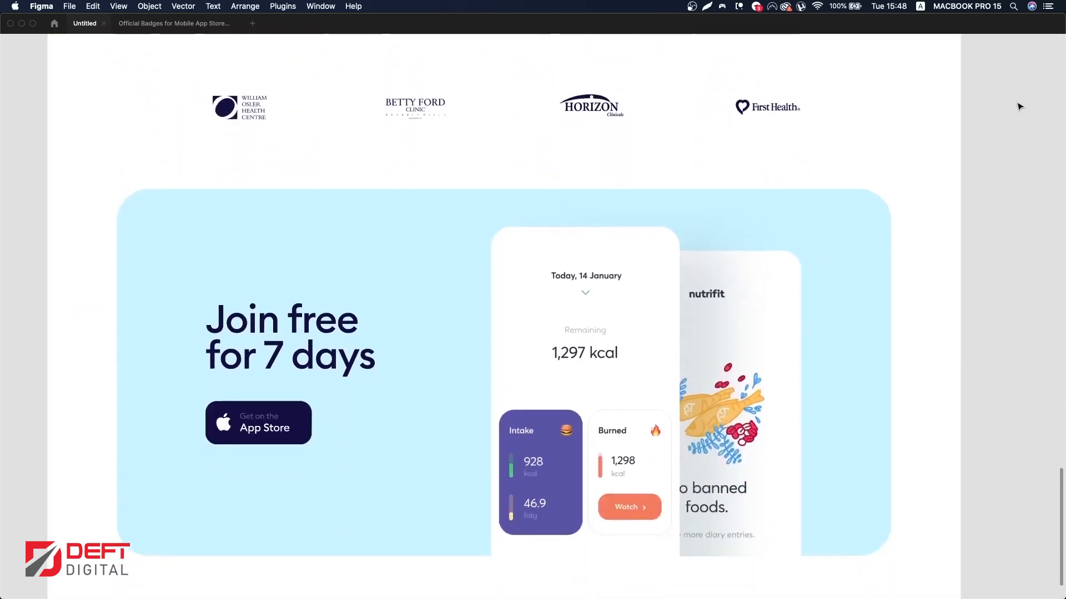
pyautogui.scroll(-1, 1019, 106)
pyautogui.scroll(3, 1019, 106)
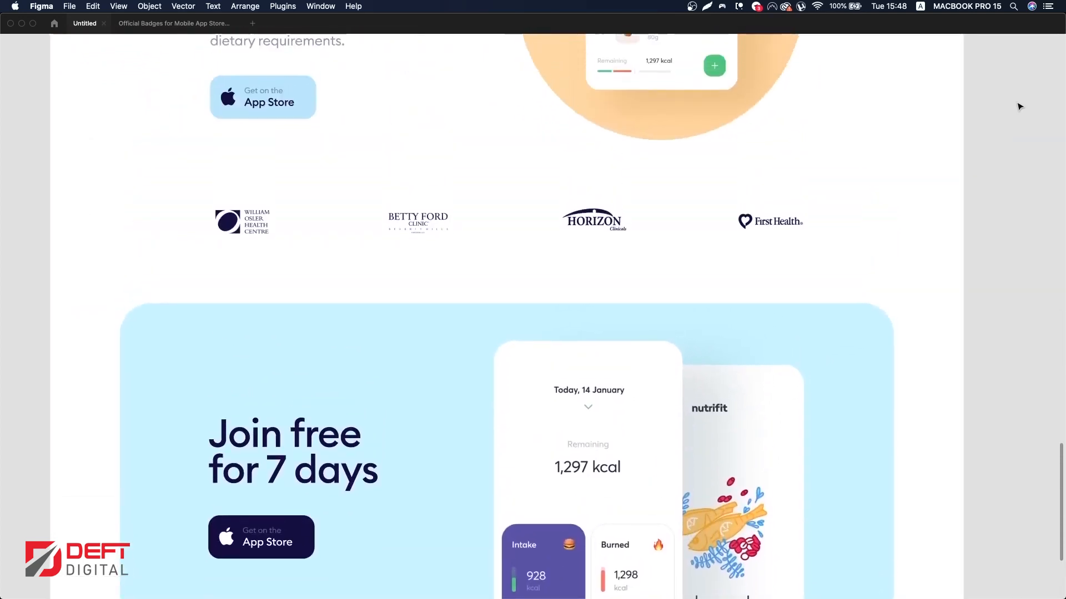
pyautogui.scroll(11, 1019, 106)
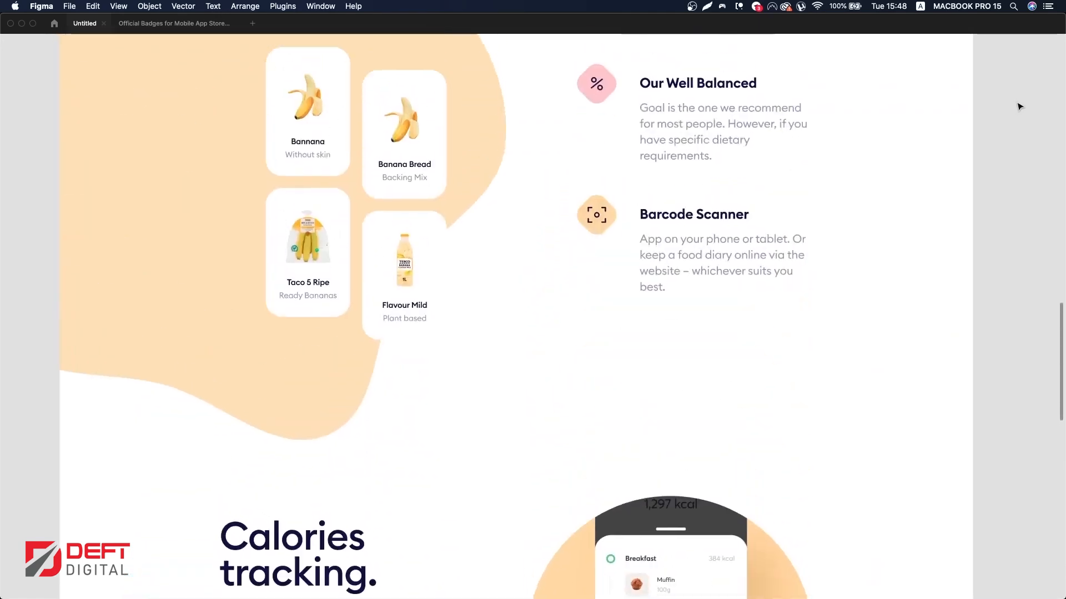
pyautogui.scroll(11, 1019, 106)
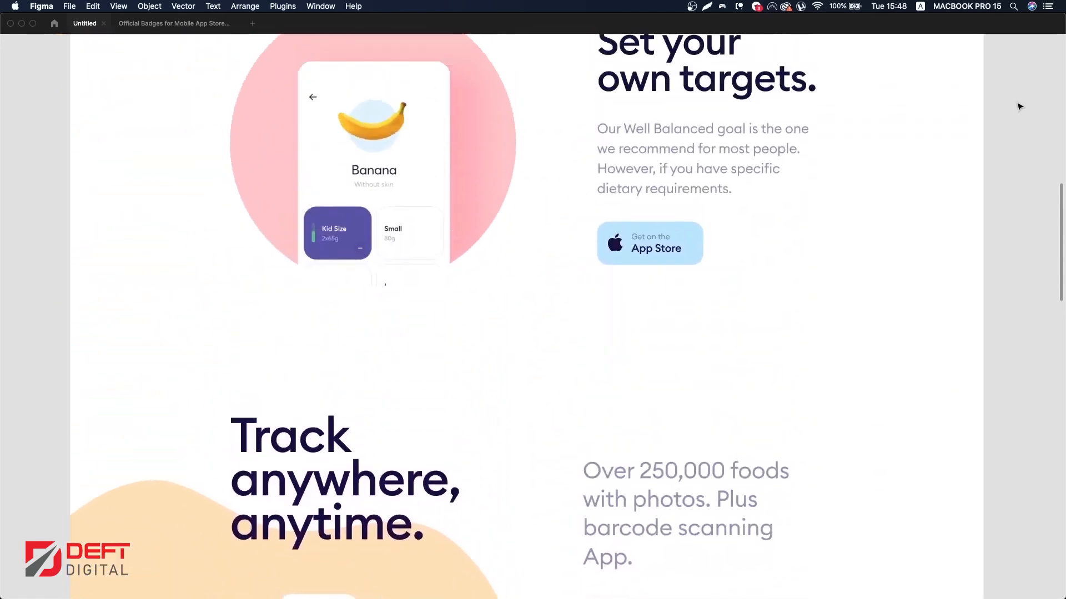
pyautogui.scroll(11, 1019, 106)
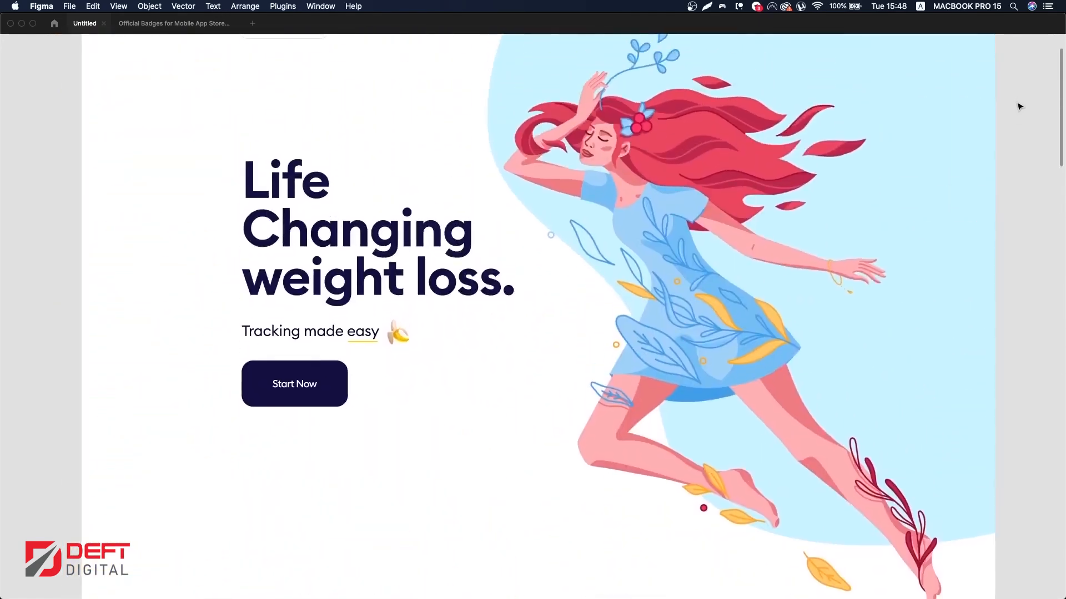
pyautogui.scroll(3, 1019, 106)
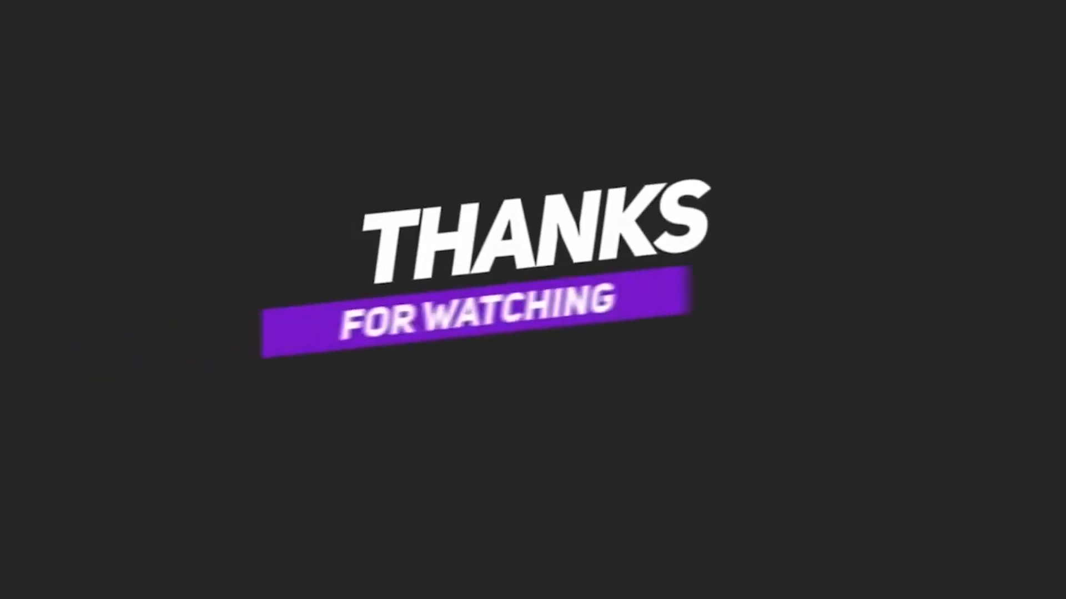